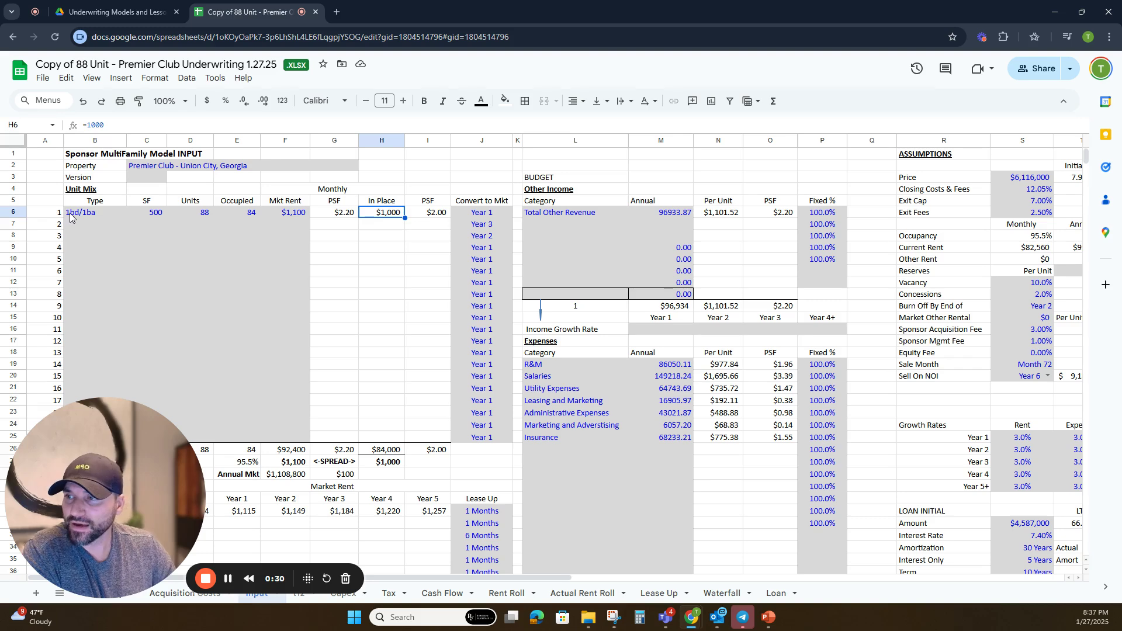
Step: Review the 1bd/1ba row of the unit mix: square footage, units, occupied units, market rent and in-place rent
{"action": "left_click", "coordinate": [157, 214]}
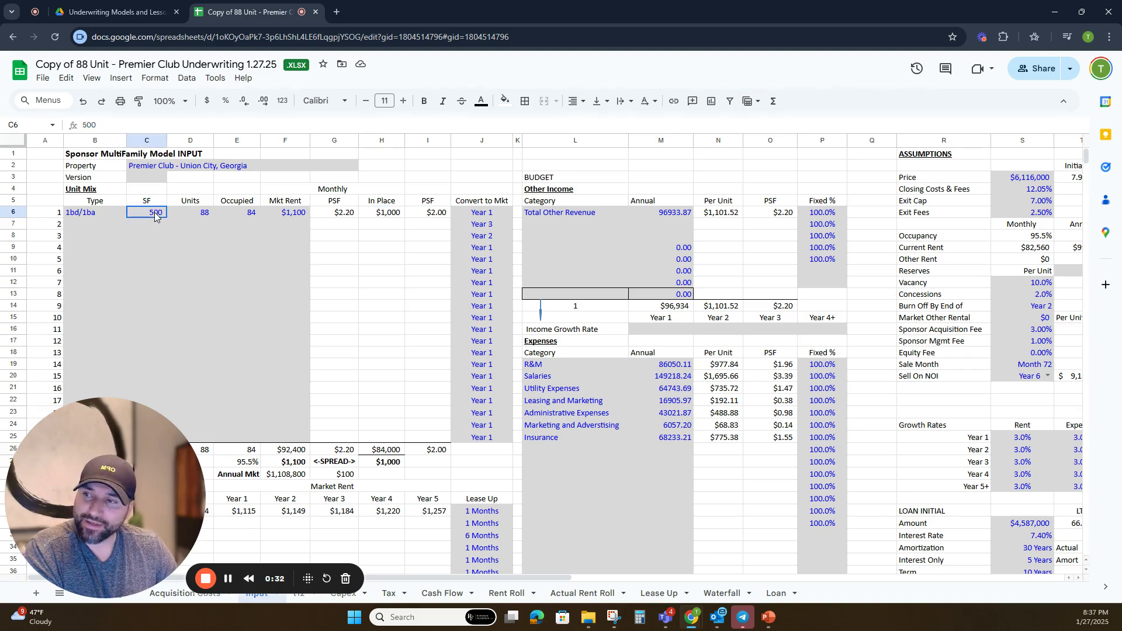
{"action": "left_click", "coordinate": [196, 213]}
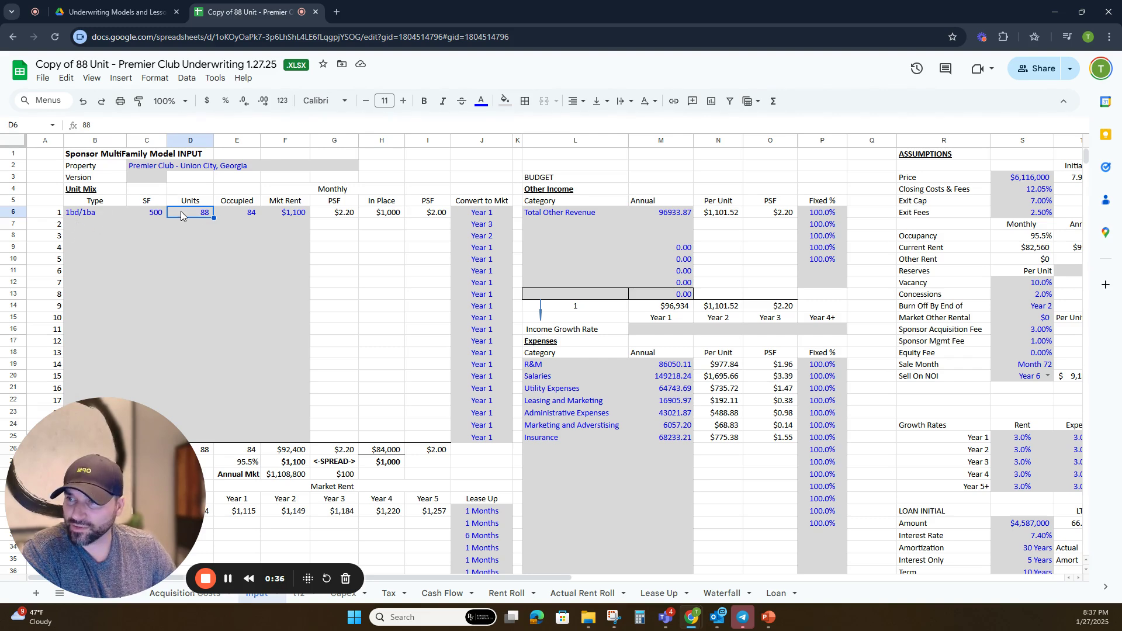
{"action": "left_click", "coordinate": [247, 216]}
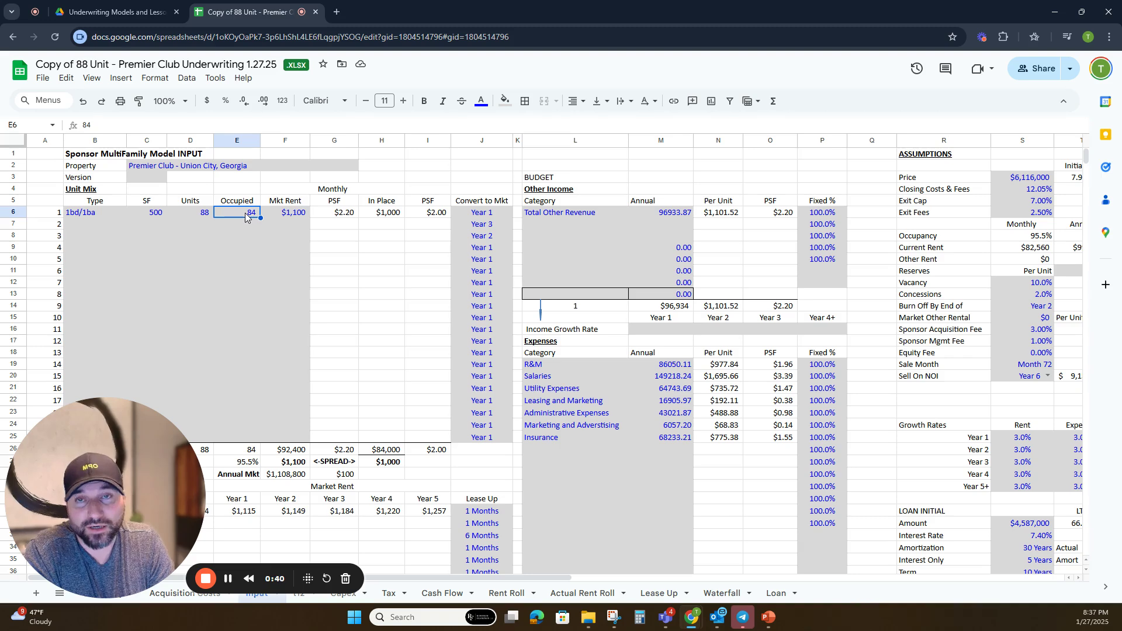
{"action": "left_click", "coordinate": [299, 215]}
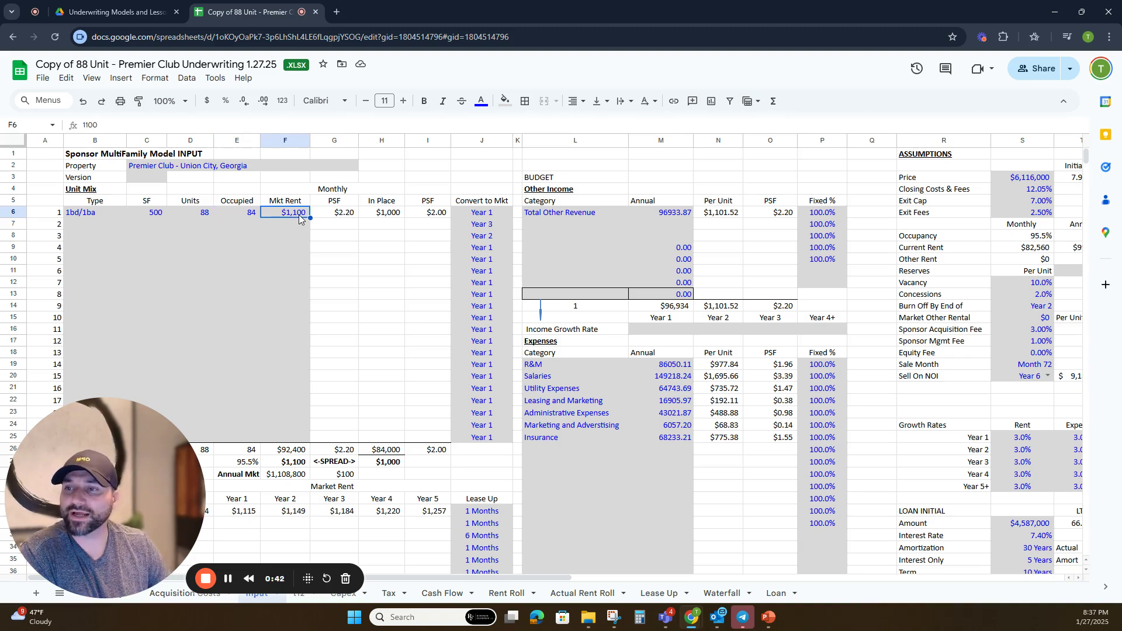
{"action": "left_click", "coordinate": [384, 215]}
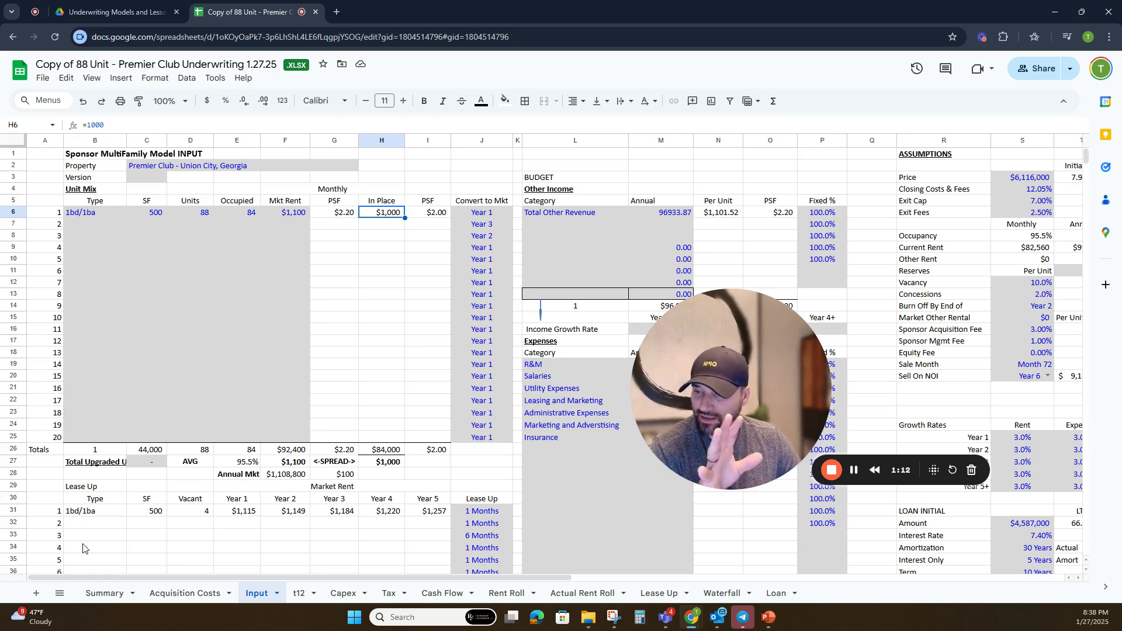
Step: Examine the Summary sheet's unit mix, sources and uses, price and cap rate summary, and sponsor/investor structure
{"action": "left_click", "coordinate": [100, 593]}
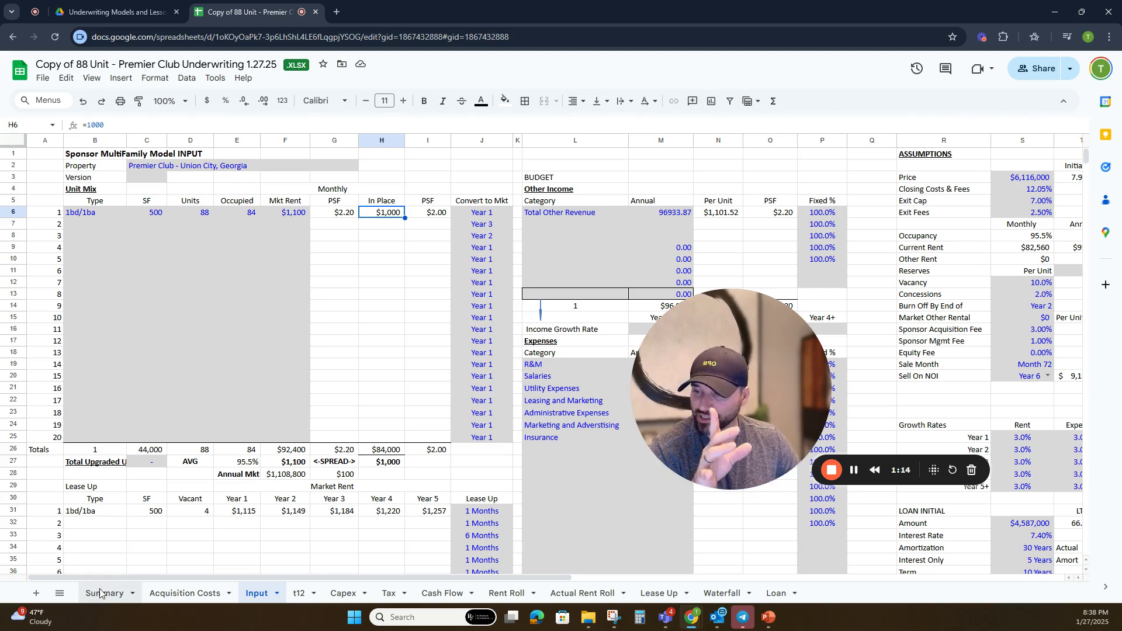
{"action": "scroll", "coordinate": [204, 455], "scroll_direction": "up", "scroll_amount": 12}
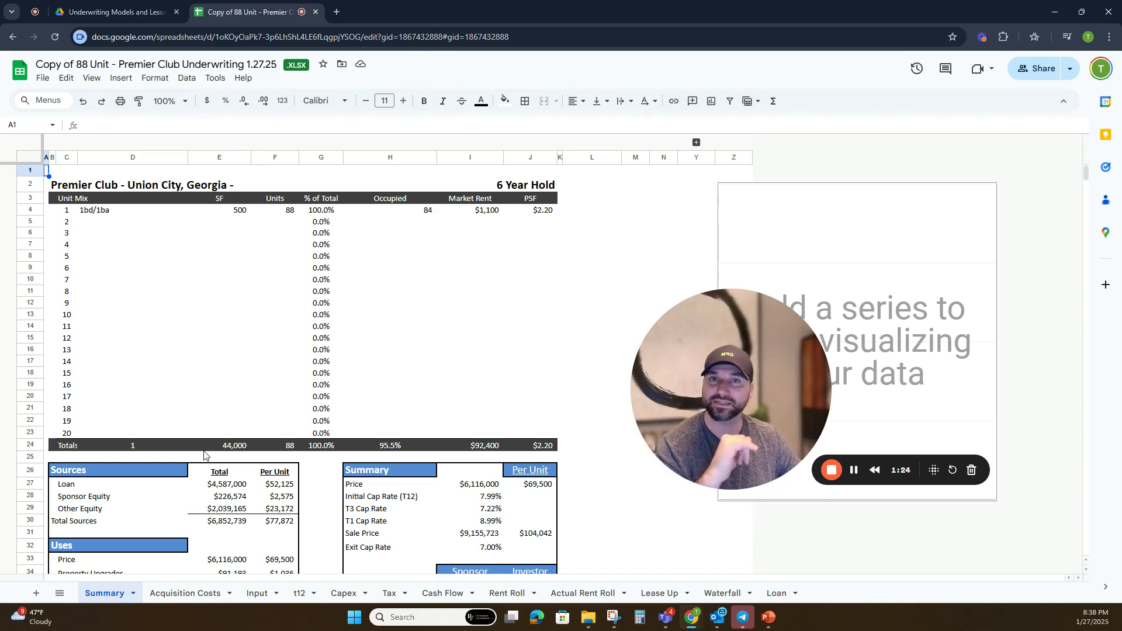
{"action": "scroll", "coordinate": [205, 429], "scroll_direction": "down", "scroll_amount": 2}
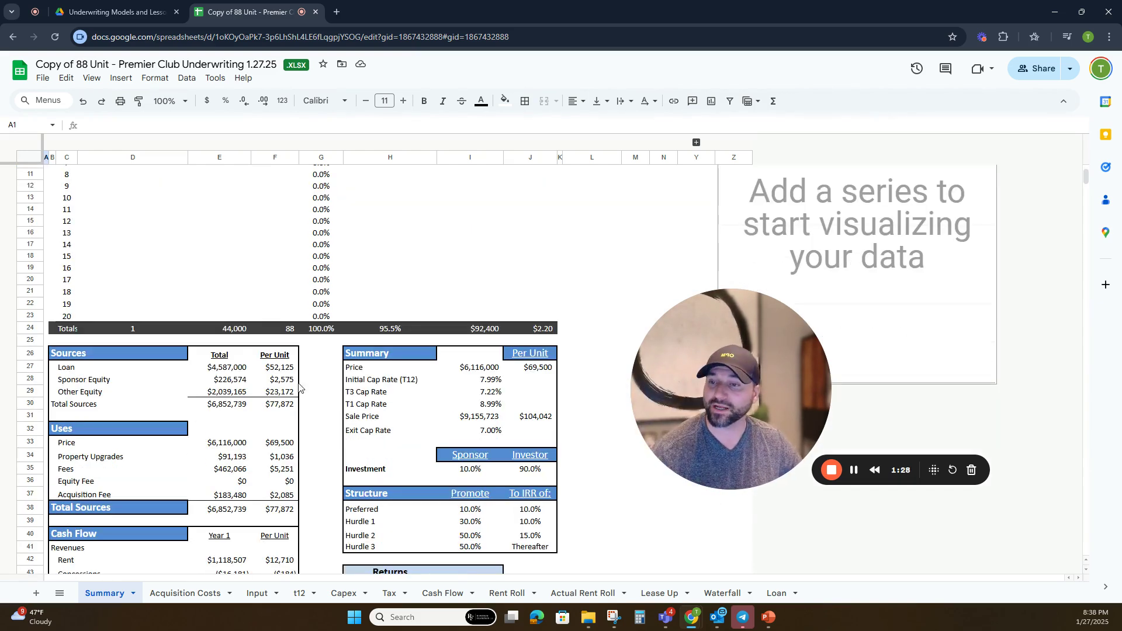
{"action": "left_click_drag", "start_coordinate": [330, 342], "coordinate": [560, 544]}
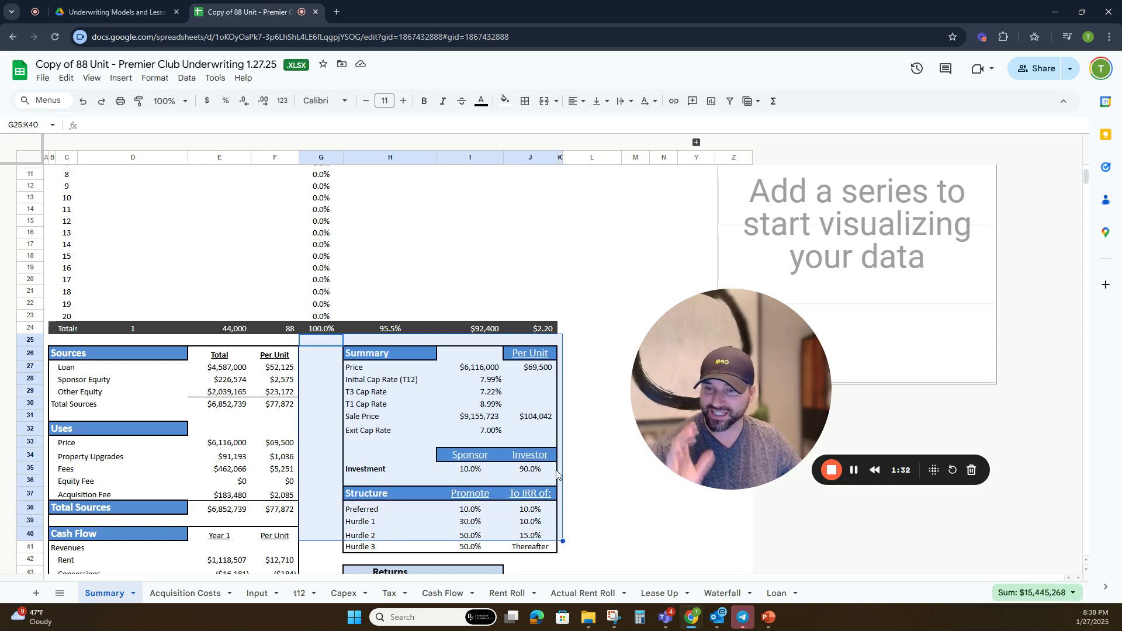
{"action": "left_click", "coordinate": [574, 440]}
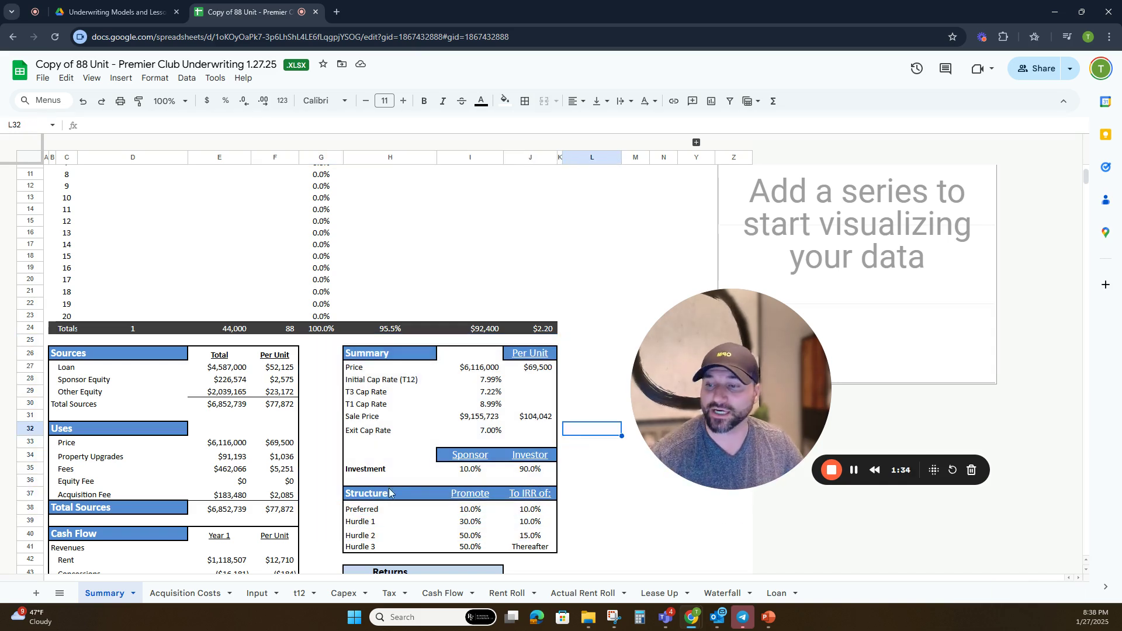
Step: Review the closing costs and reserves on the Acquisition Costs sheet and the expense verification table on the t12 sheet
{"action": "left_click", "coordinate": [203, 594]}
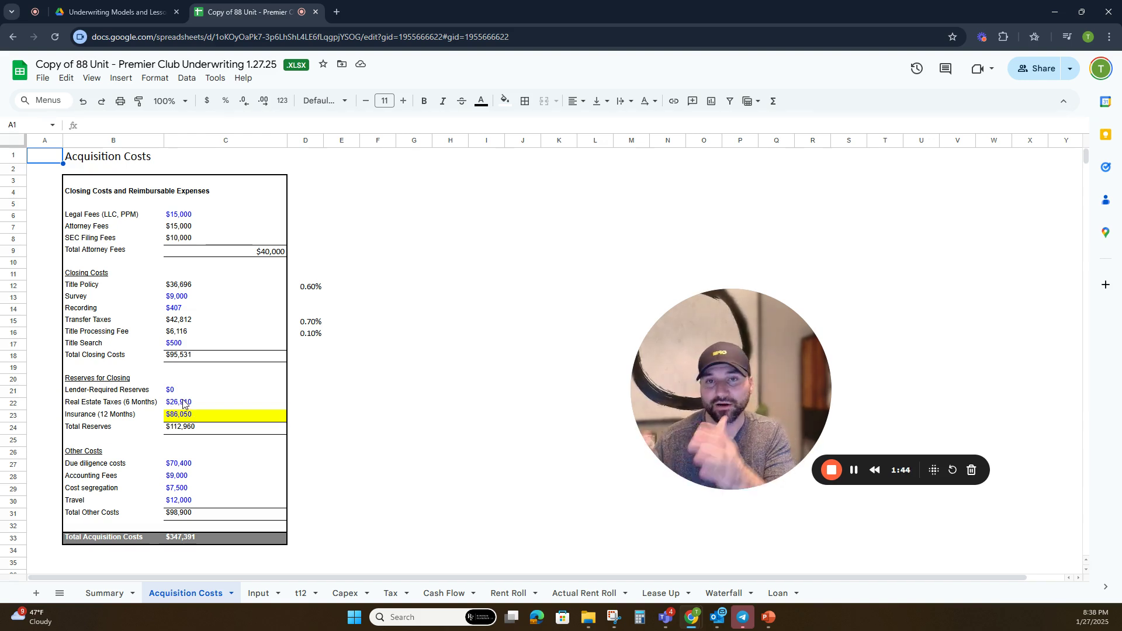
{"action": "left_click", "coordinate": [253, 593]}
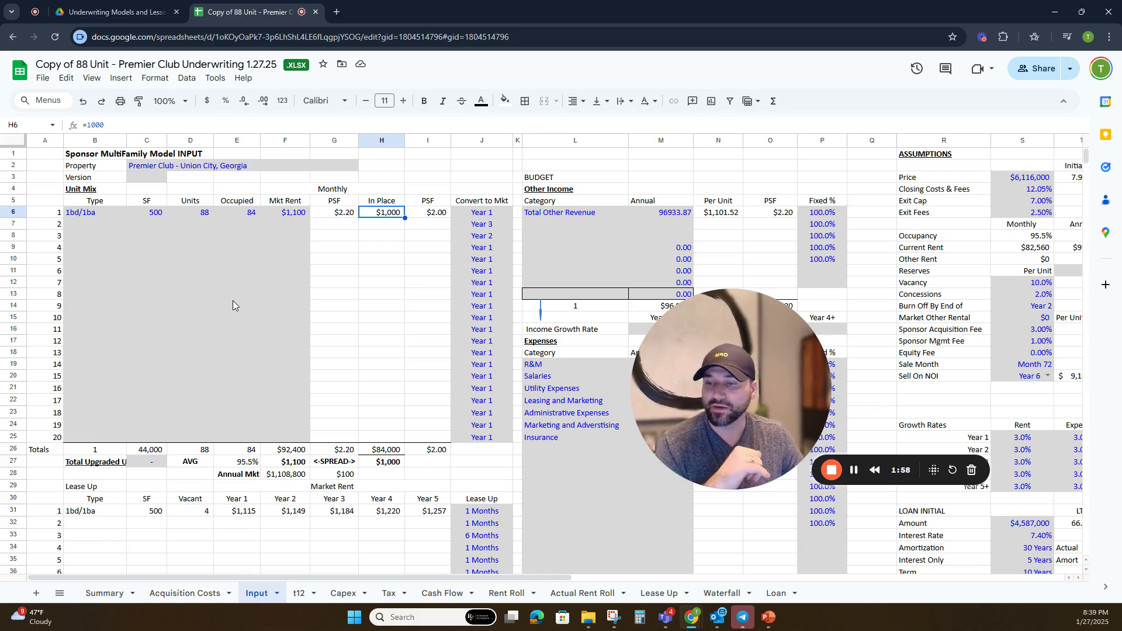
{"action": "left_click", "coordinate": [299, 593]}
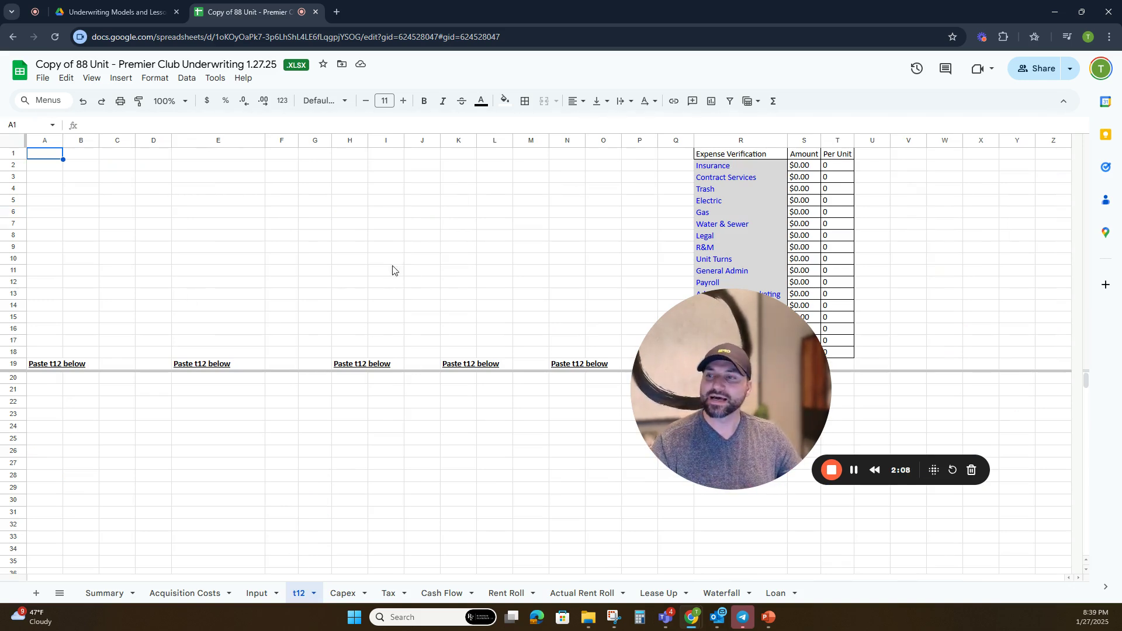
{"action": "left_click_drag", "start_coordinate": [707, 314], "coordinate": [878, 400]}
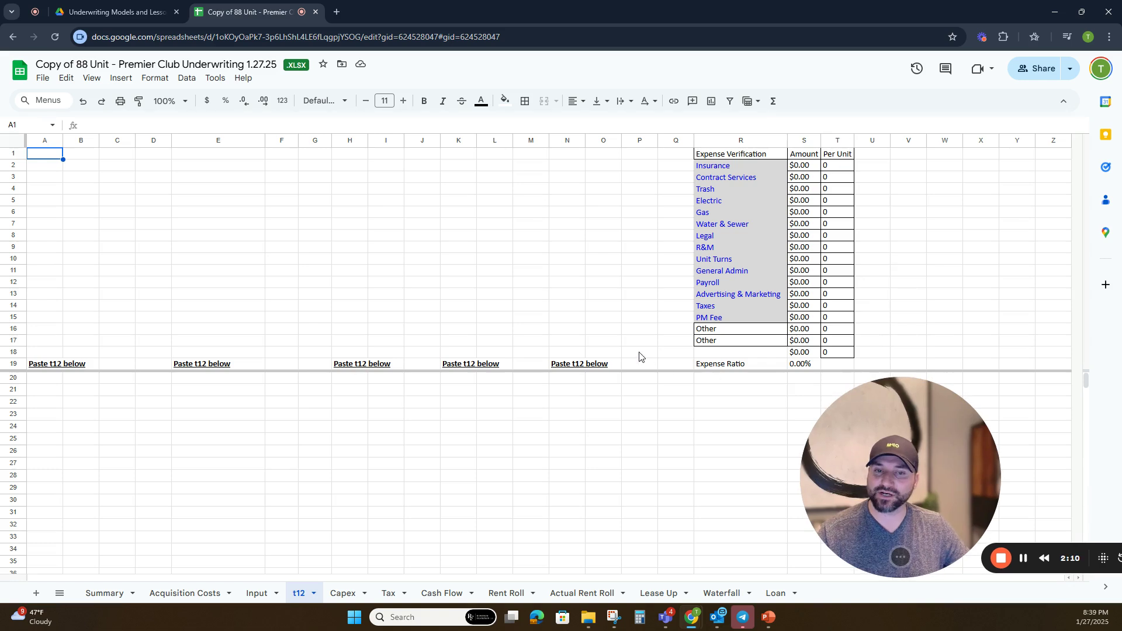
{"action": "left_click", "coordinate": [106, 593]}
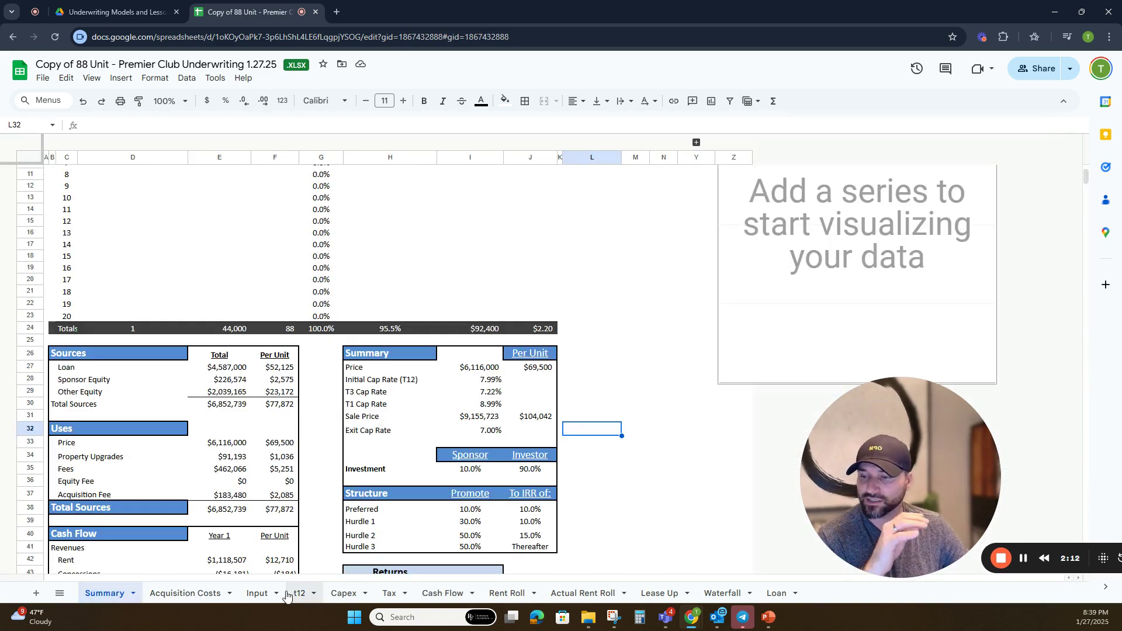
{"action": "left_click", "coordinate": [297, 593]}
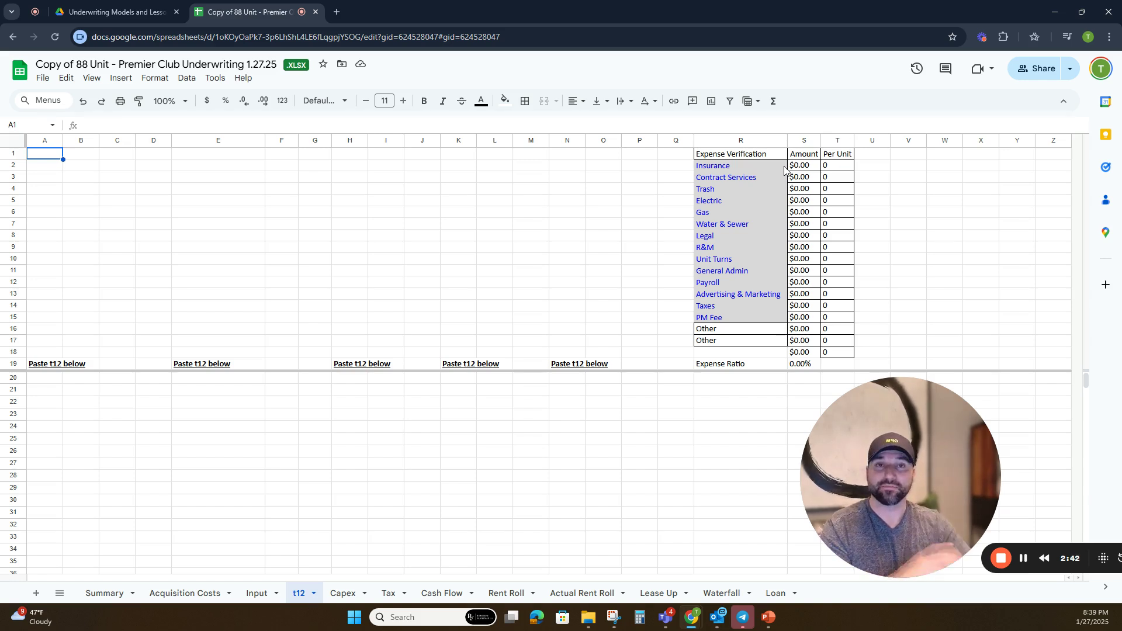
Step: Inspect the Capex sheet's exterior contingency cost and the unit interiors' contingency and total per unit
{"action": "left_click", "coordinate": [345, 593]}
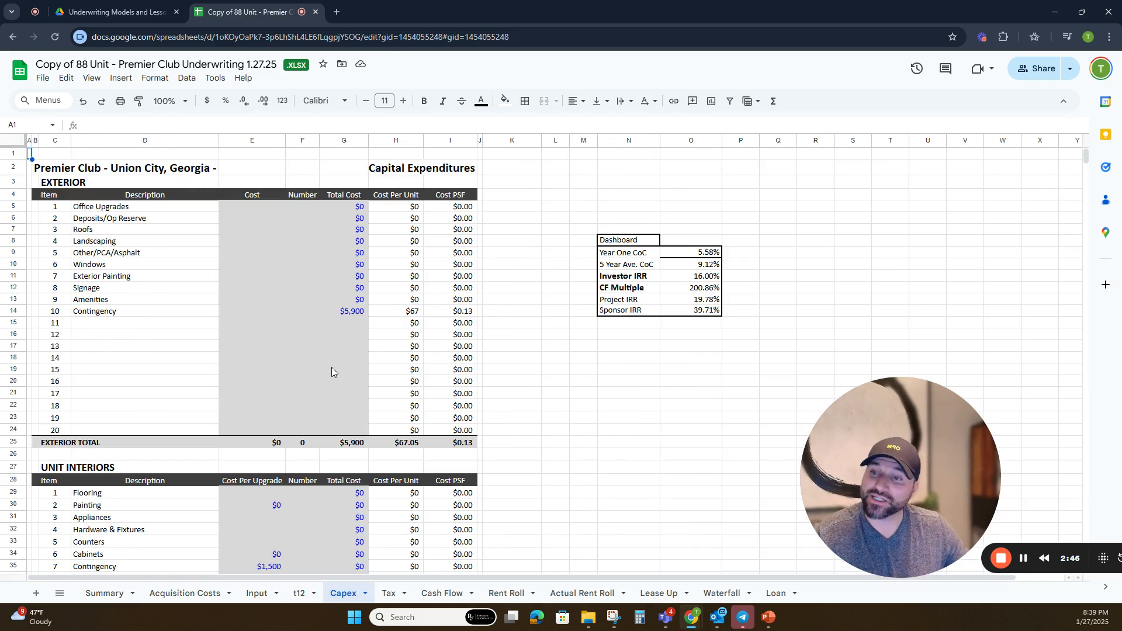
{"action": "left_click", "coordinate": [349, 315]}
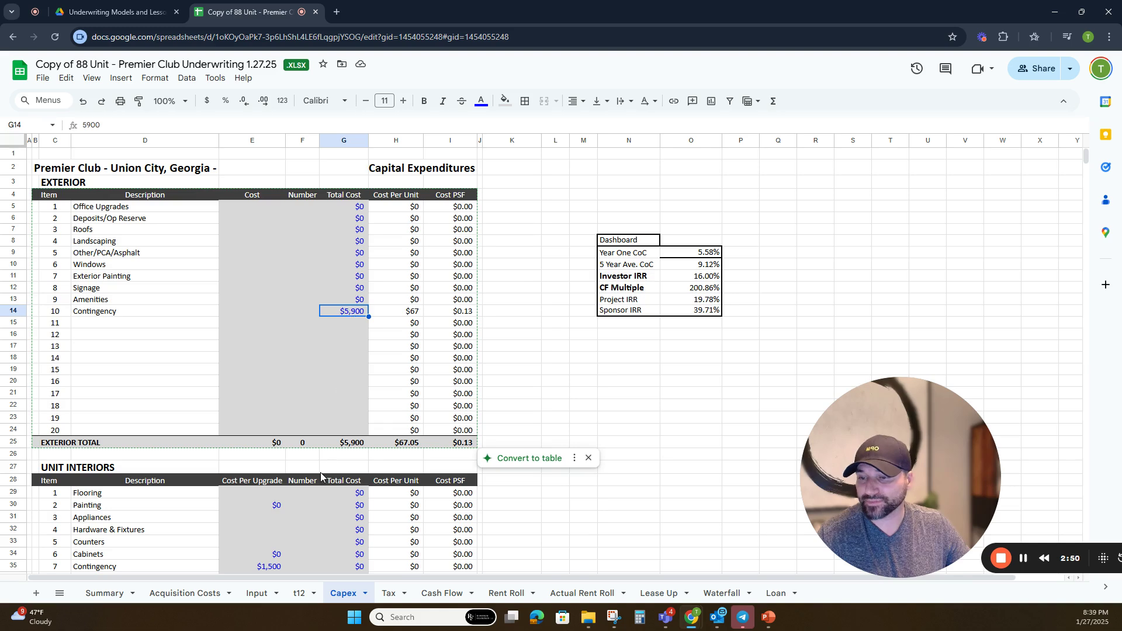
{"action": "scroll", "coordinate": [323, 477], "scroll_direction": "down", "scroll_amount": 5}
{"action": "left_click", "coordinate": [269, 402]}
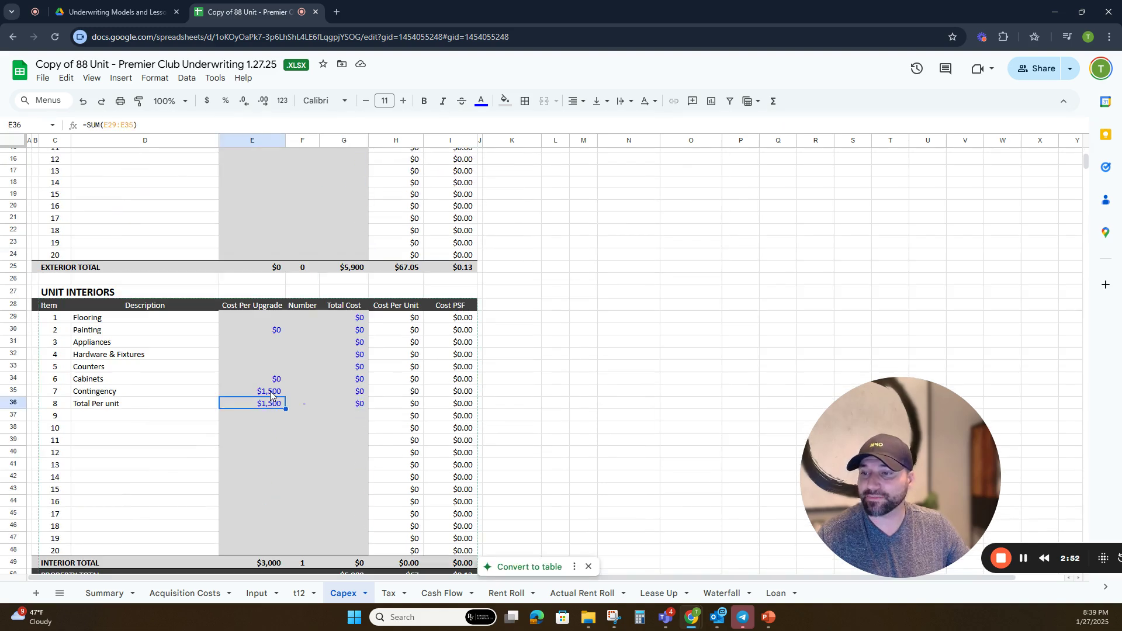
{"action": "left_click", "coordinate": [270, 391]}
{"action": "scroll", "coordinate": [275, 366], "scroll_direction": "up", "scroll_amount": 3}
{"action": "scroll", "coordinate": [275, 365], "scroll_direction": "up", "scroll_amount": 2}
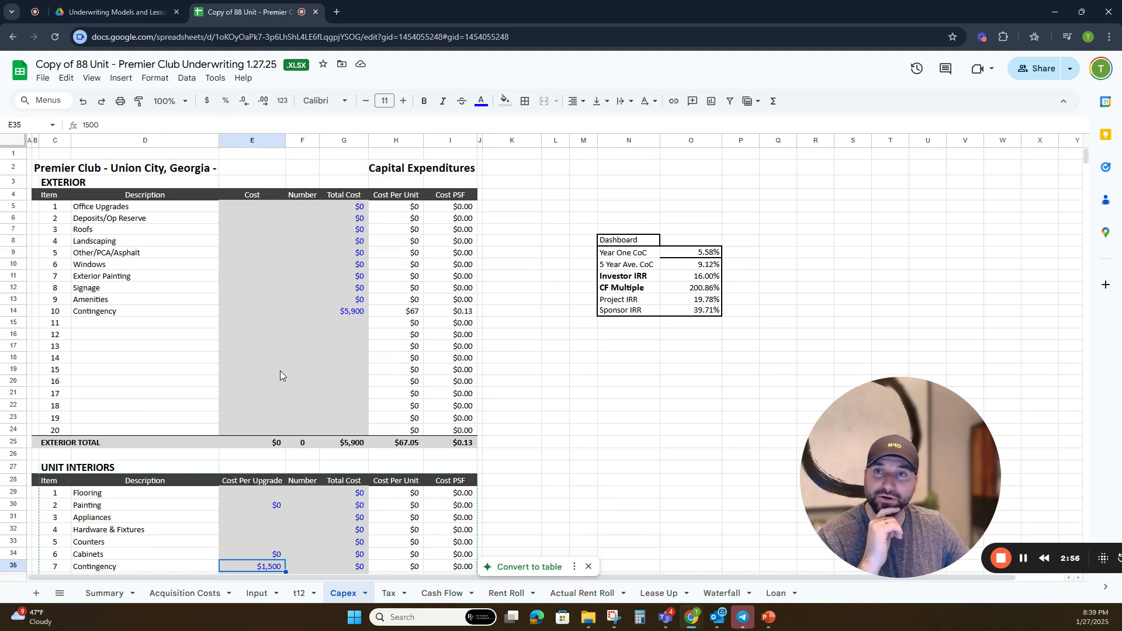
Step: Review the Tax sheet's calculation and the Cash Flow sheet's Month 1 rent, concessions, total rental, gross collections and expenses
{"action": "left_click", "coordinate": [389, 593]}
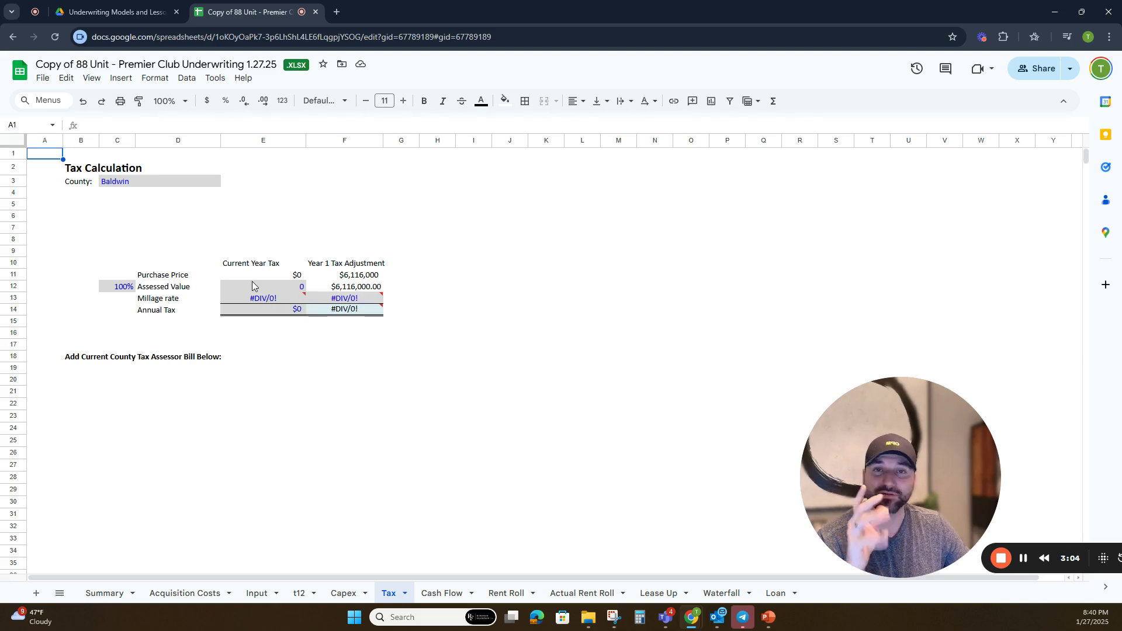
{"action": "left_click", "coordinate": [459, 600]}
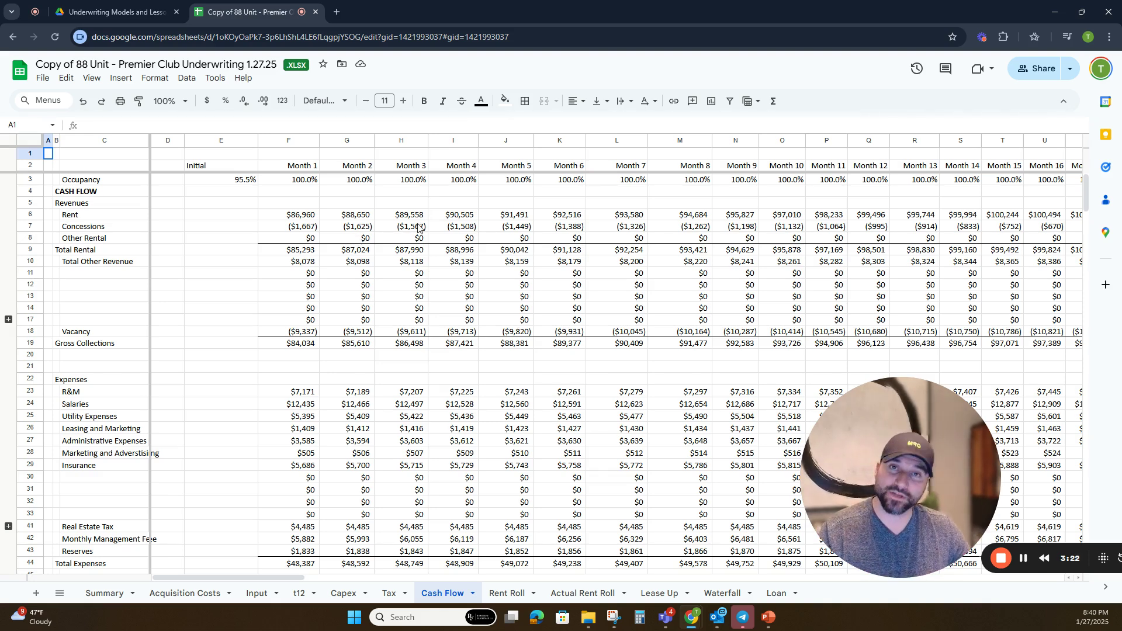
{"action": "left_click", "coordinate": [299, 220]}
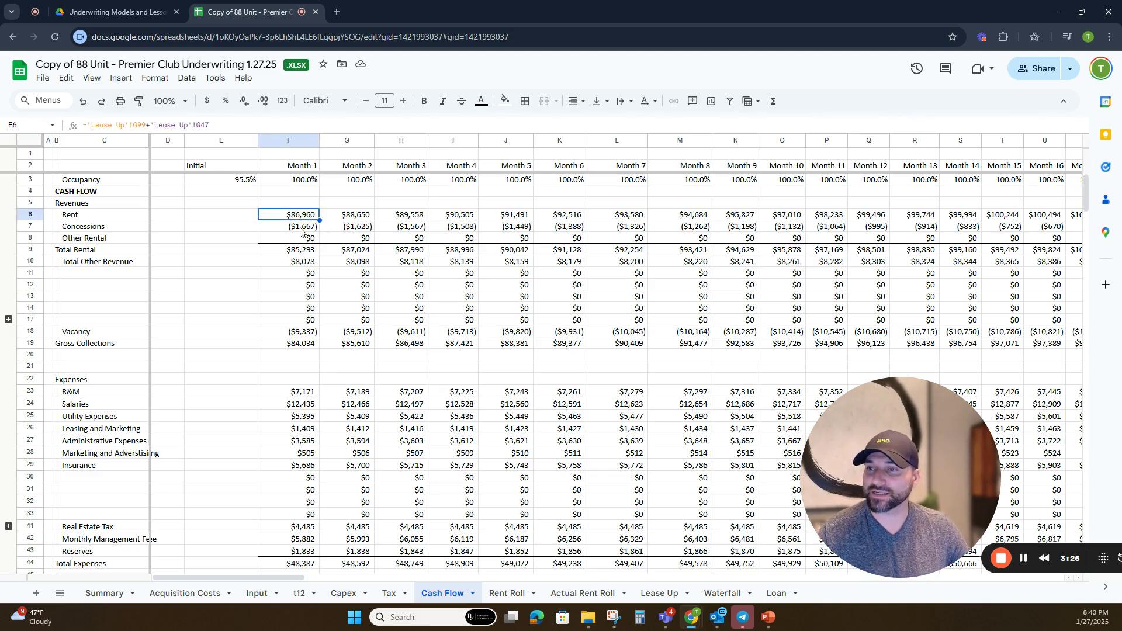
{"action": "left_click", "coordinate": [300, 229]}
{"action": "left_click", "coordinate": [295, 253]}
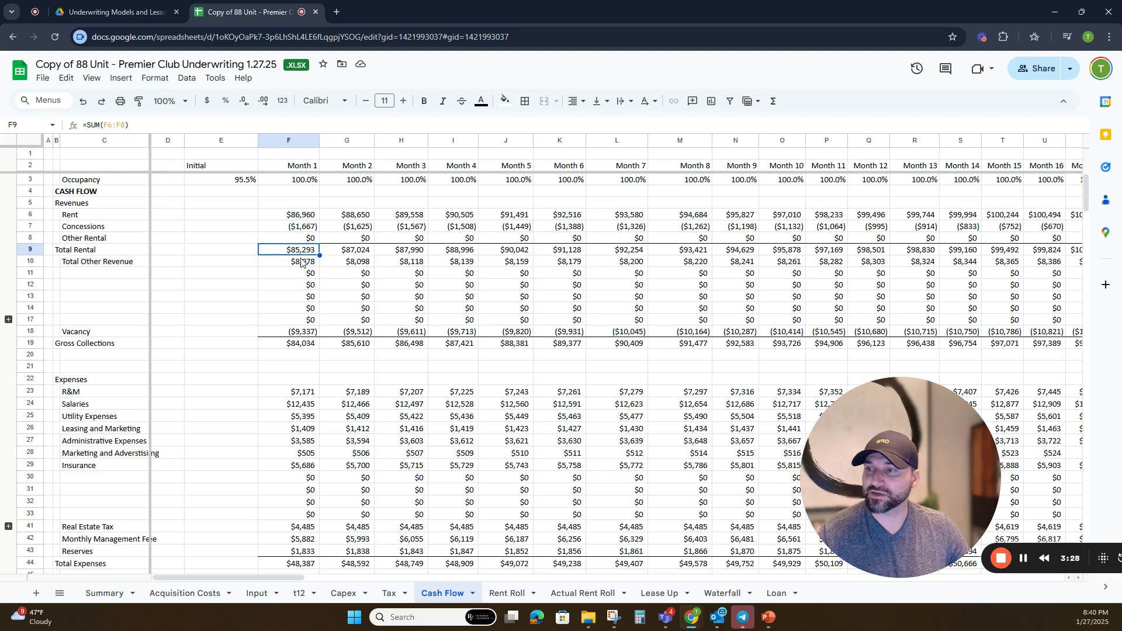
{"action": "left_click", "coordinate": [296, 345]}
{"action": "scroll", "coordinate": [306, 349], "scroll_direction": "down", "scroll_amount": 2}
{"action": "scroll", "coordinate": [307, 350], "scroll_direction": "down", "scroll_amount": 1}
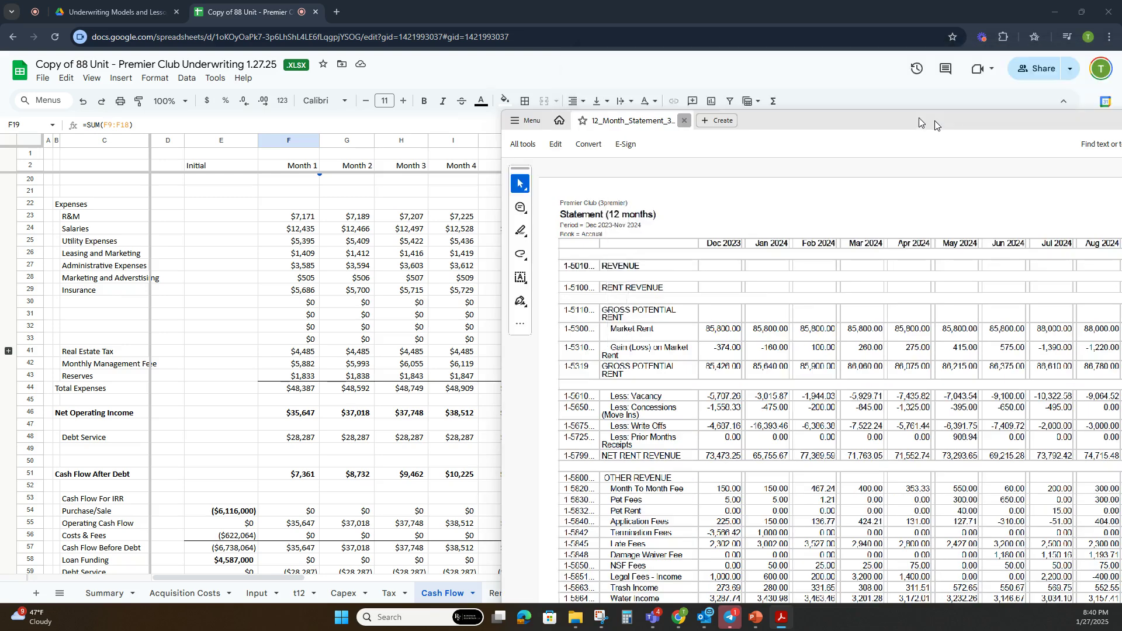
Step: Switch to the 12-month statement PDF in Acrobat and examine its monthly revenue and expense categories across the pages
{"action": "left_click_drag", "start_coordinate": [715, 125], "coordinate": [471, 85]}
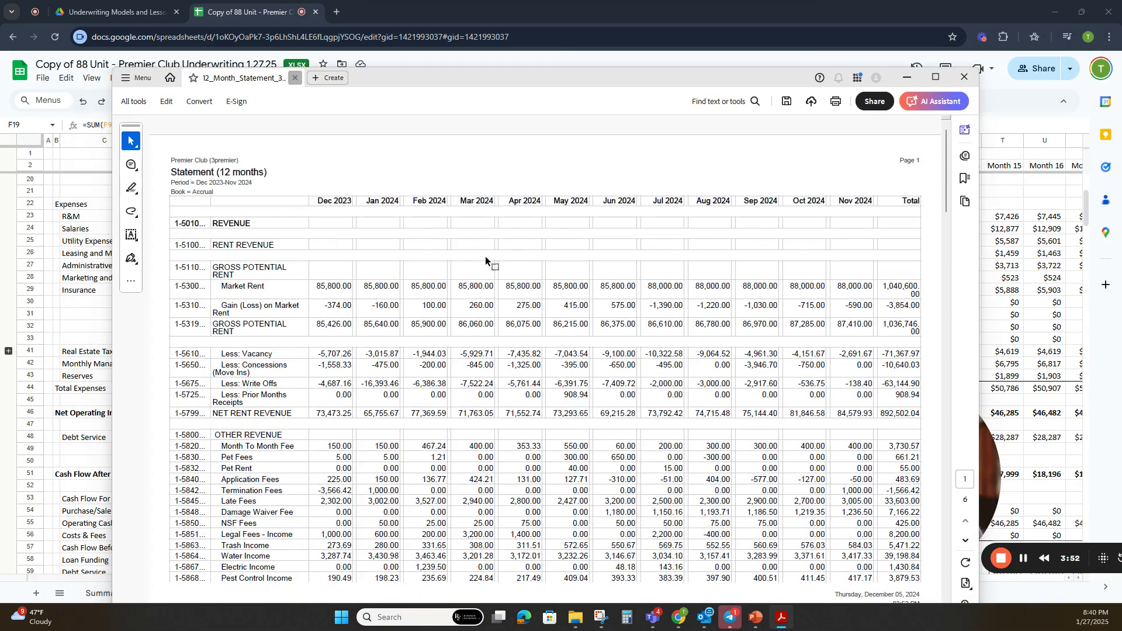
{"action": "left_click", "coordinate": [988, 475]}
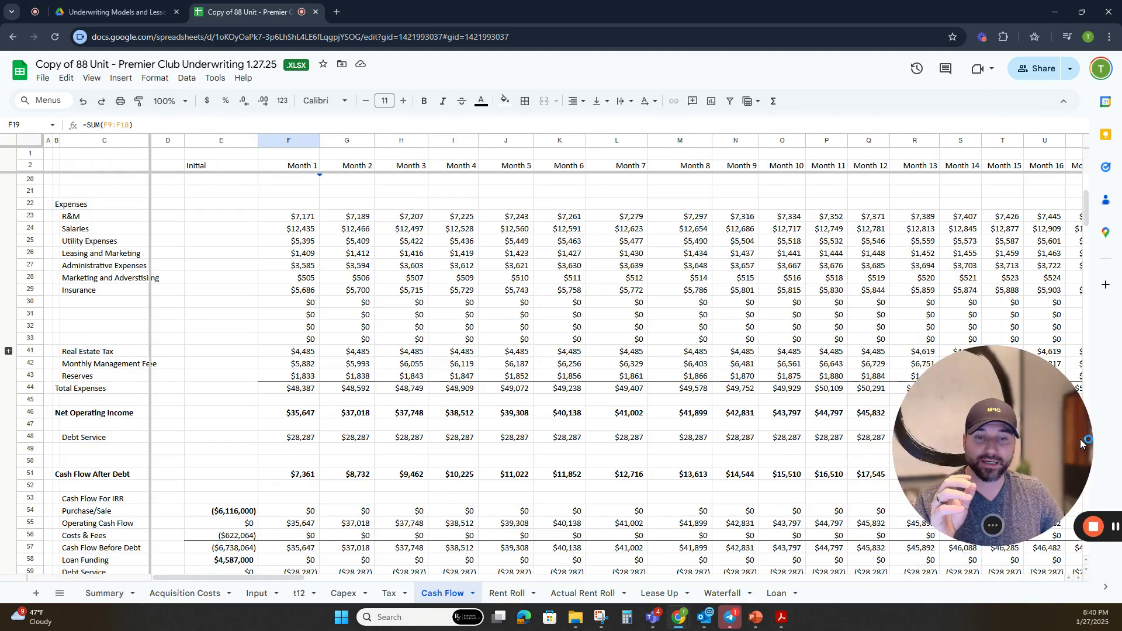
{"action": "left_click", "coordinate": [782, 617]}
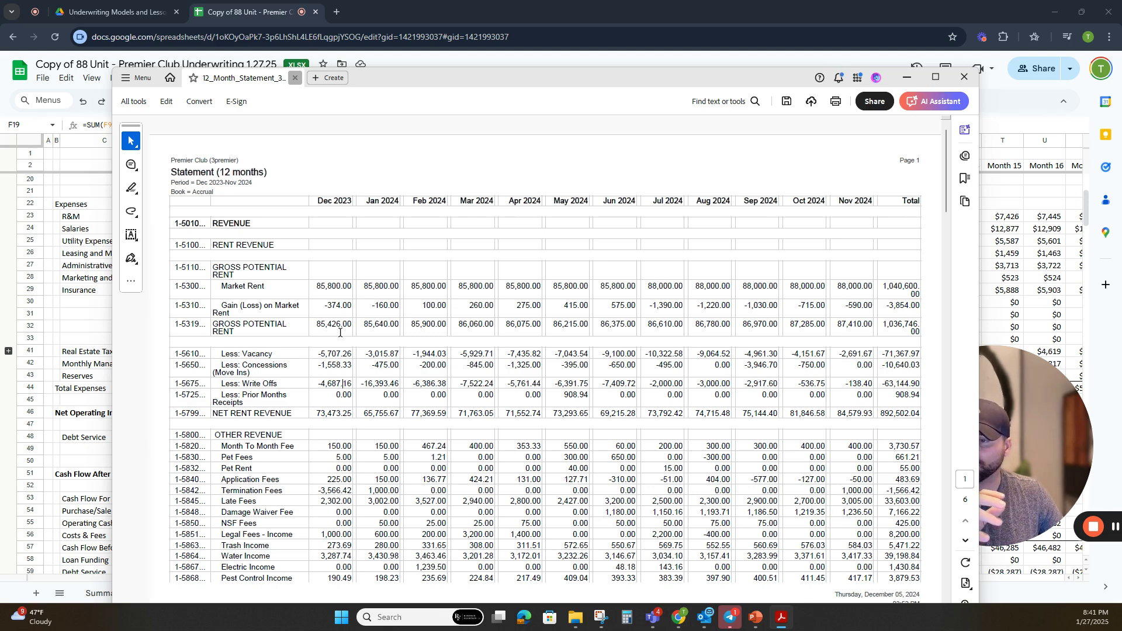
{"action": "scroll", "coordinate": [340, 332], "scroll_direction": "down", "scroll_amount": 10}
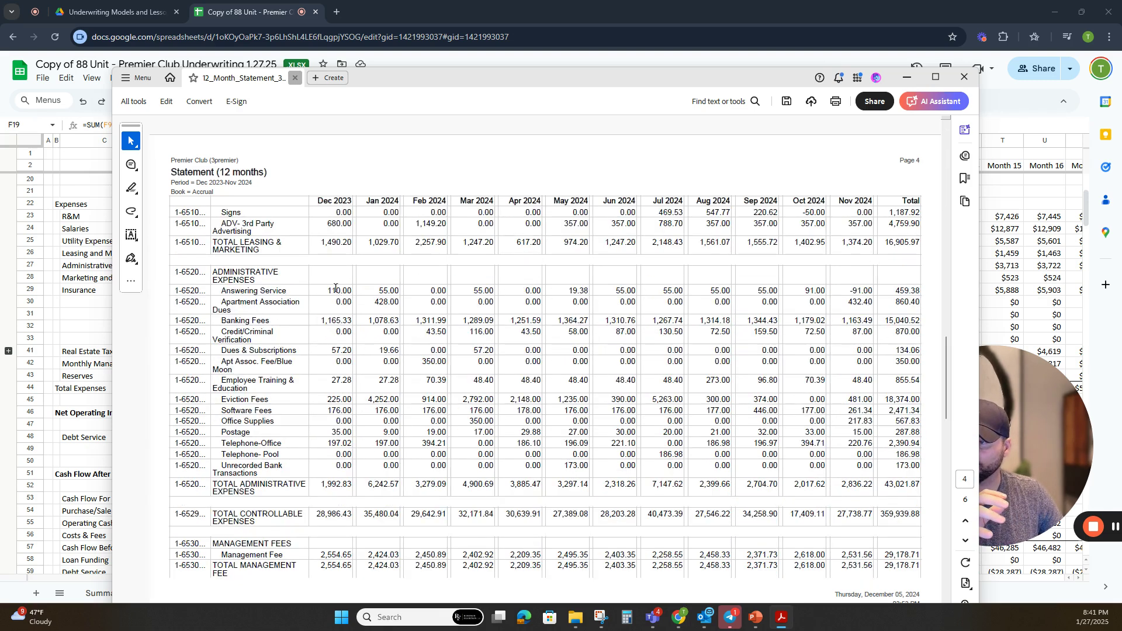
{"action": "scroll", "coordinate": [335, 288], "scroll_direction": "down", "scroll_amount": 10}
{"action": "scroll", "coordinate": [292, 312], "scroll_direction": "up", "scroll_amount": 10}
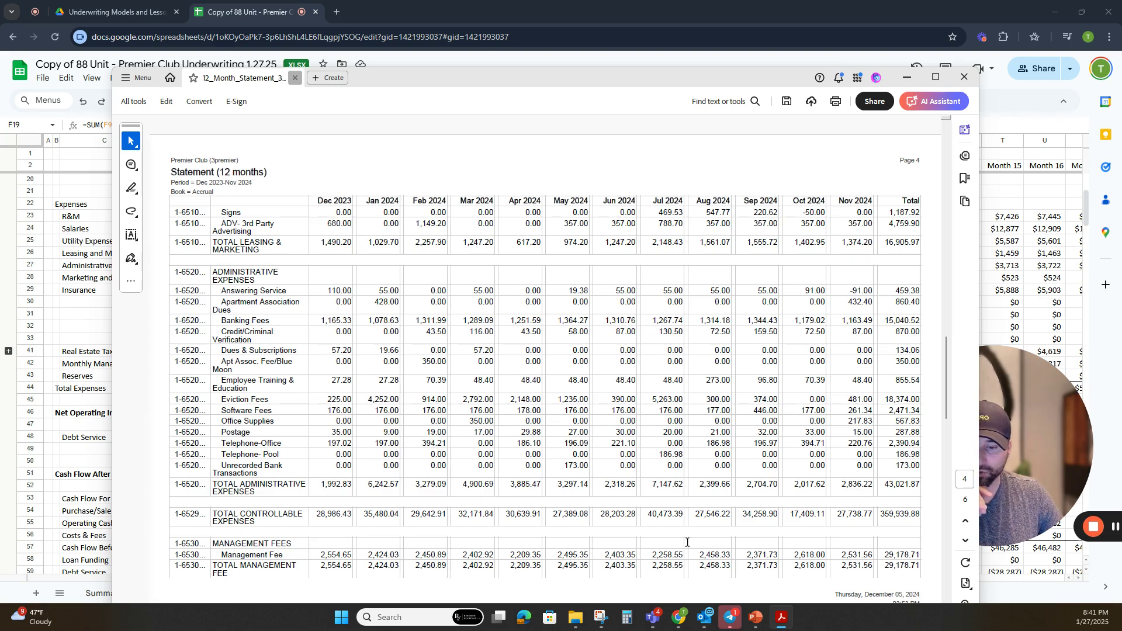
{"action": "left_click_drag", "start_coordinate": [608, 78], "coordinate": [583, 42]}
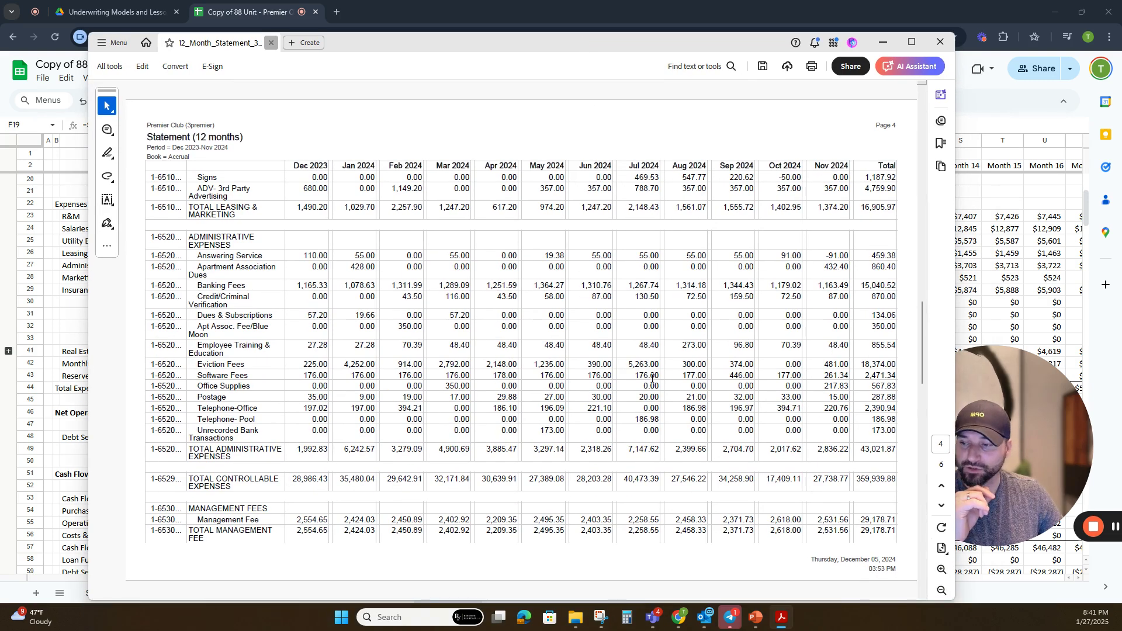
{"action": "scroll", "coordinate": [759, 356], "scroll_direction": "up", "scroll_amount": 15}
{"action": "scroll", "coordinate": [875, 330], "scroll_direction": "down", "scroll_amount": 15}
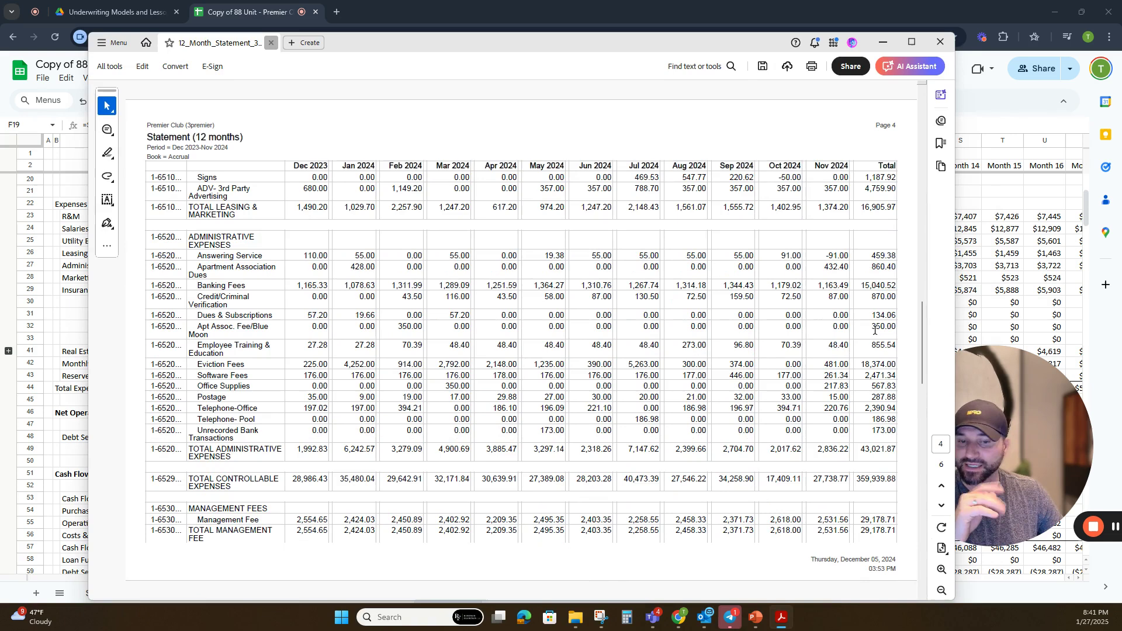
Step: Put the statement PDF away and return from the Cash Flow sheet to the unit mix on the Input sheet
{"action": "left_click", "coordinate": [883, 42]}
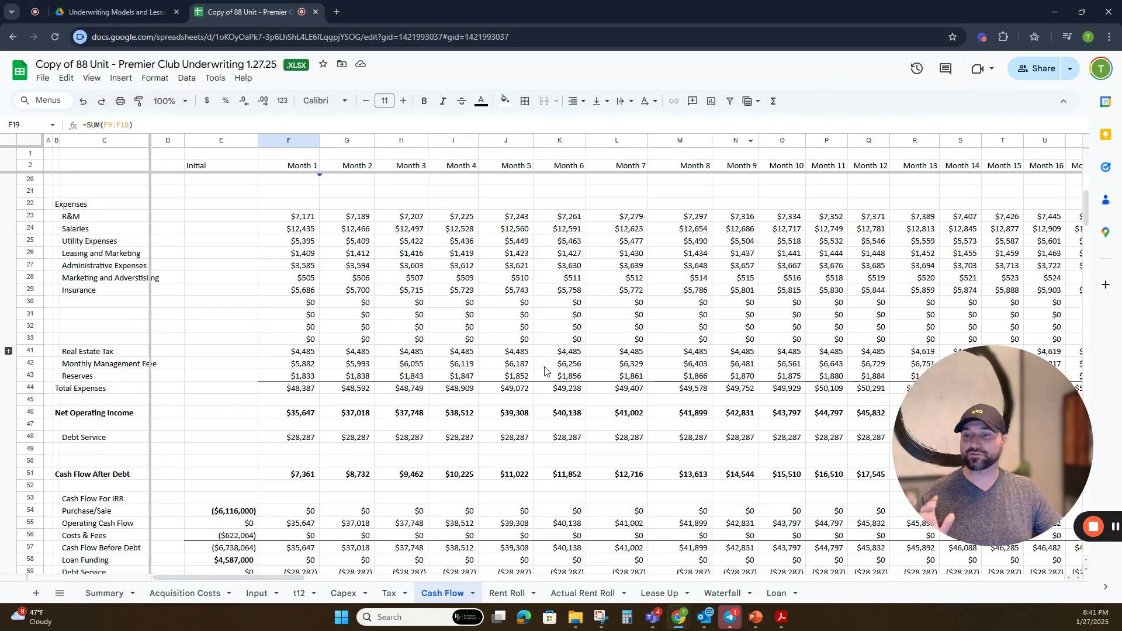
{"action": "scroll", "coordinate": [460, 350], "scroll_direction": "up", "scroll_amount": 5}
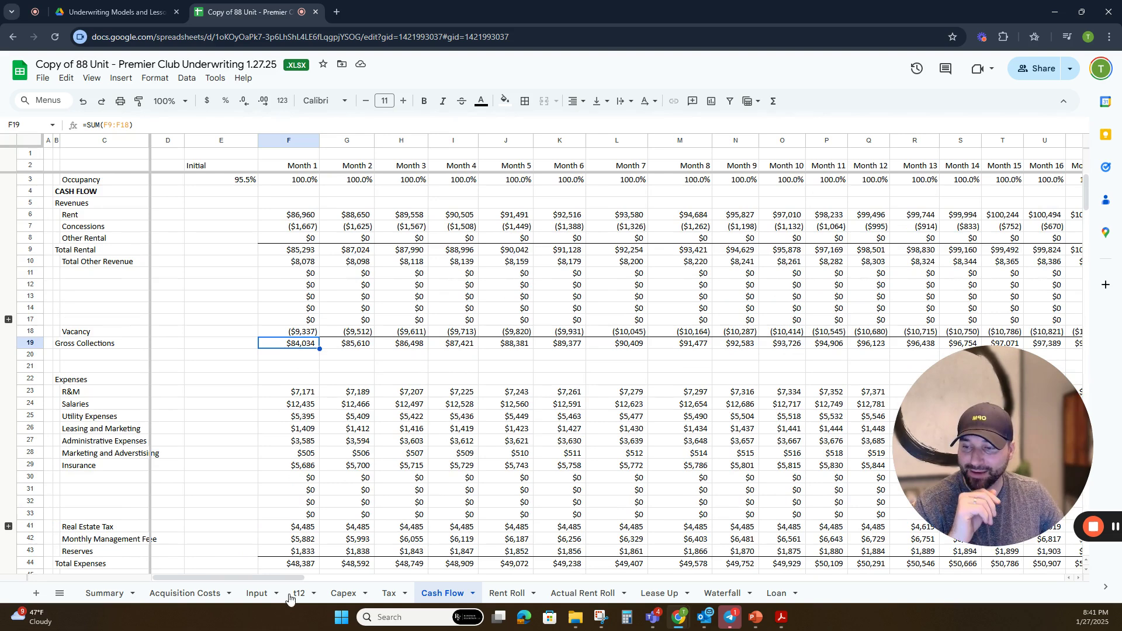
{"action": "left_click", "coordinate": [261, 593]}
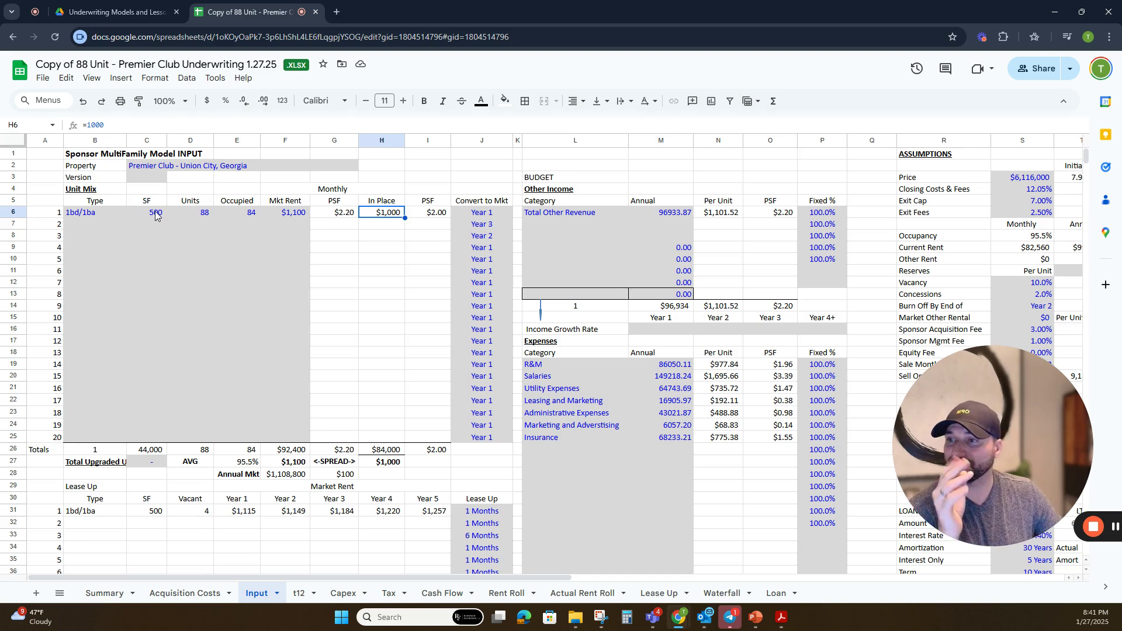
Step: Review the 1bd/1ba market and in-place rents in the Input sheet's unit mix, along with their monthly totals
{"action": "left_click", "coordinate": [285, 216]}
{"action": "left_click", "coordinate": [376, 217]}
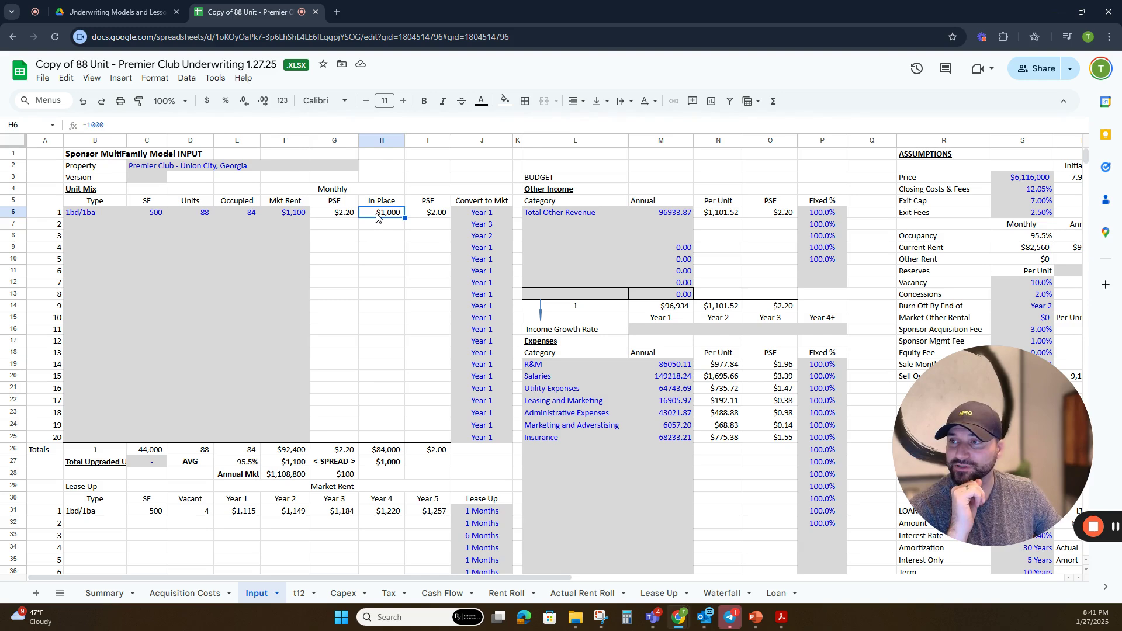
{"action": "left_click", "coordinate": [291, 450]}
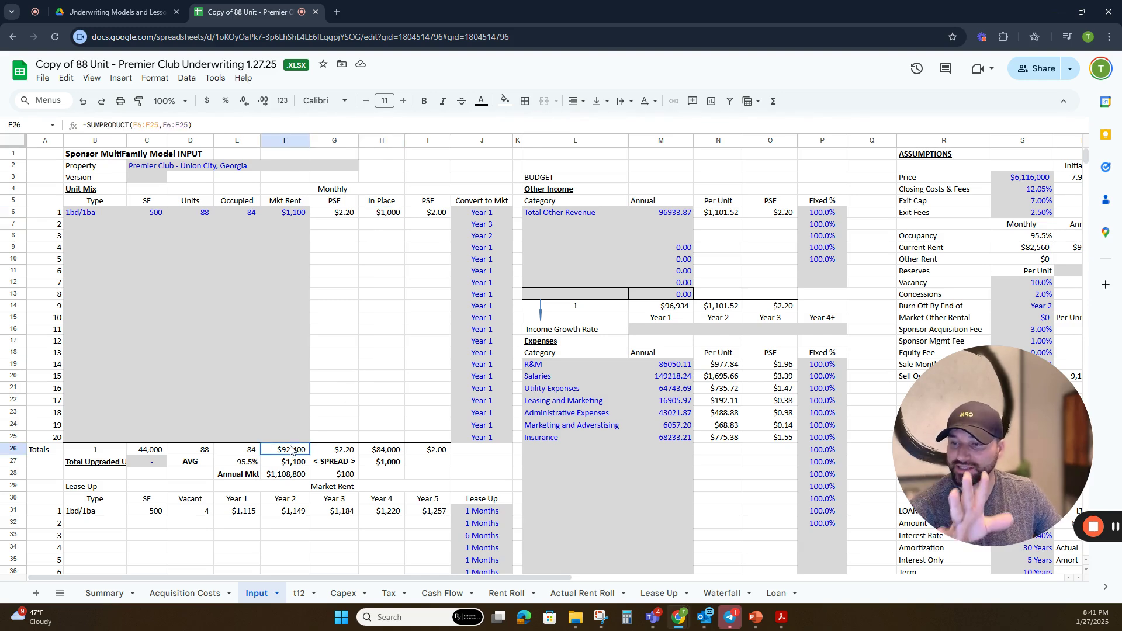
{"action": "left_click", "coordinate": [384, 454]}
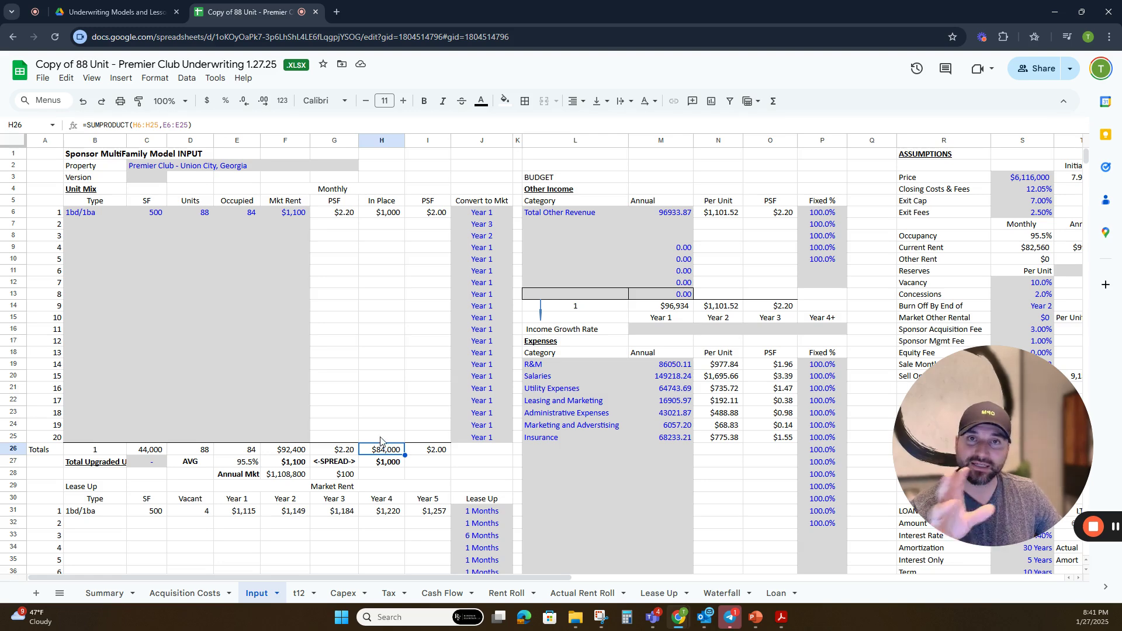
Step: Trace the Input sheet's annual Total Other Revenue to the other revenue lines in the 12-month statement PDF in Acrobat and return to the spreadsheet
{"action": "left_click", "coordinate": [580, 219]}
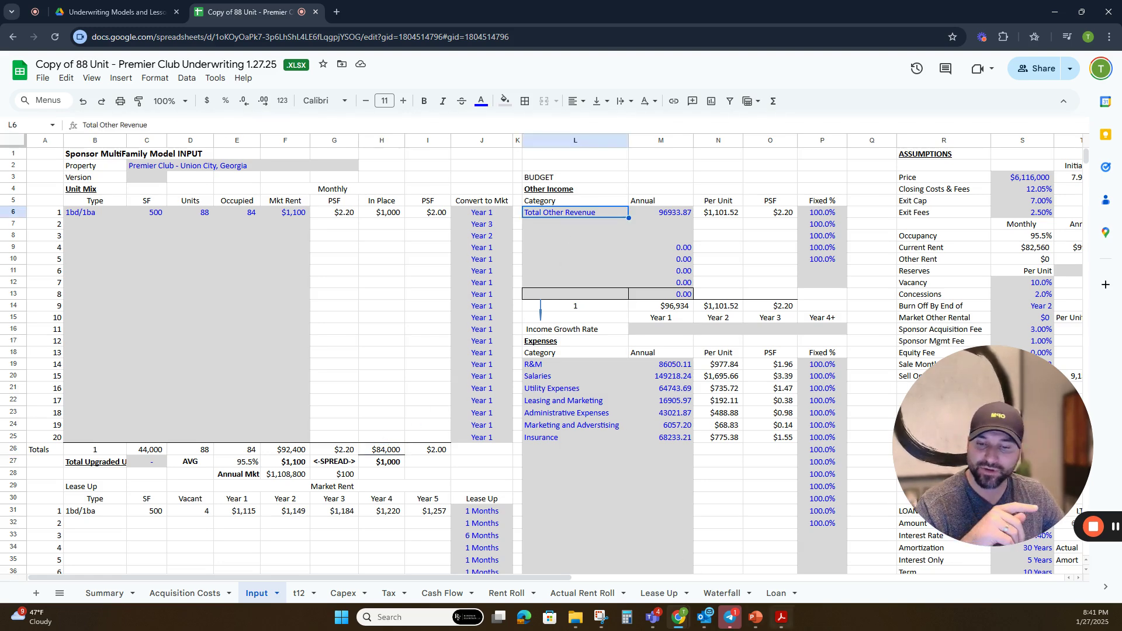
{"action": "left_click", "coordinate": [781, 617]}
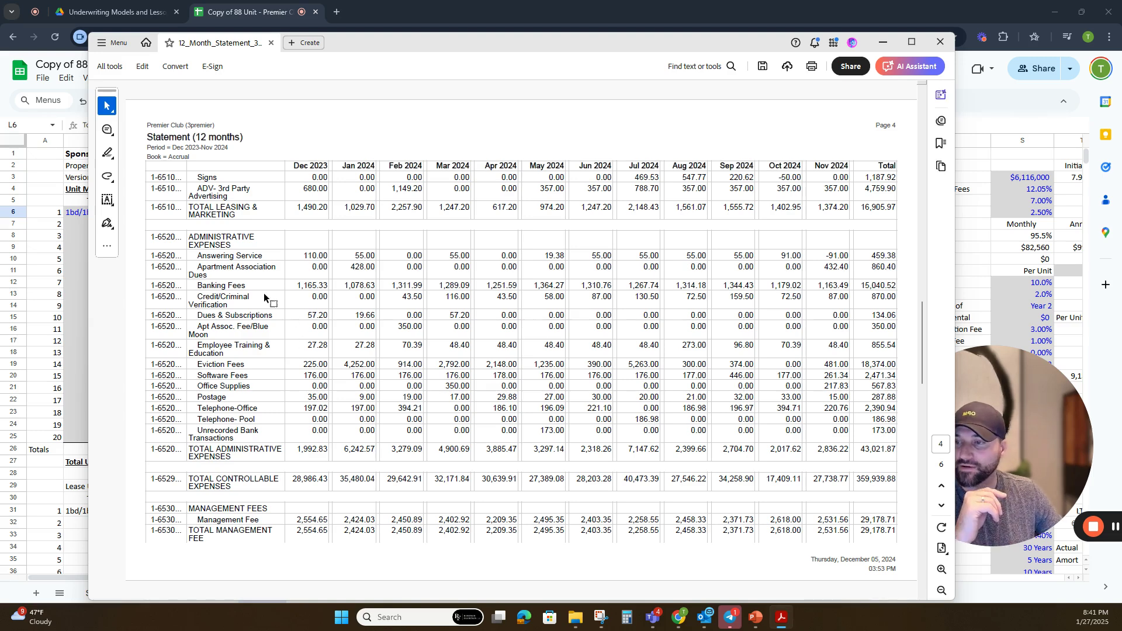
{"action": "scroll", "coordinate": [265, 298], "scroll_direction": "up", "scroll_amount": 20}
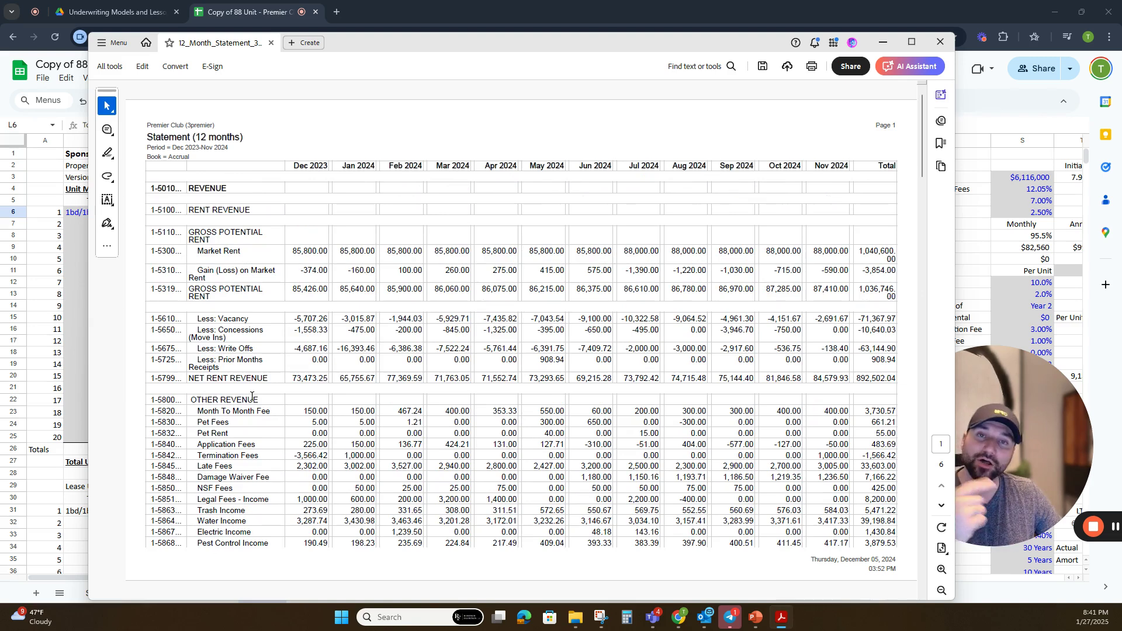
{"action": "scroll", "coordinate": [253, 396], "scroll_direction": "down", "scroll_amount": 5}
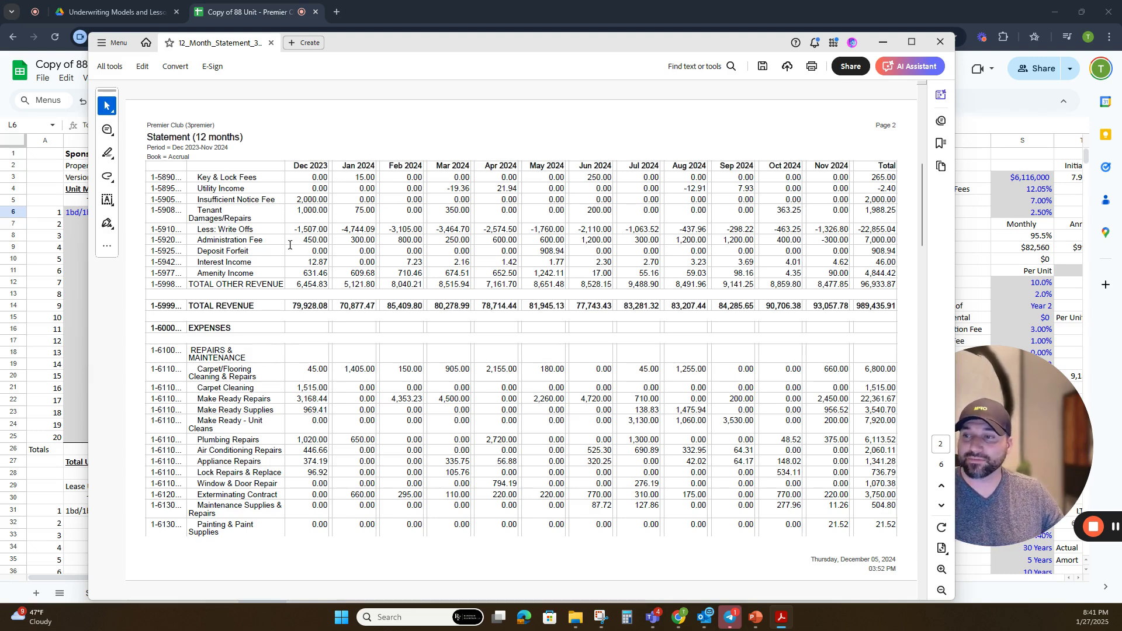
{"action": "scroll", "coordinate": [289, 248], "scroll_direction": "up", "scroll_amount": 5}
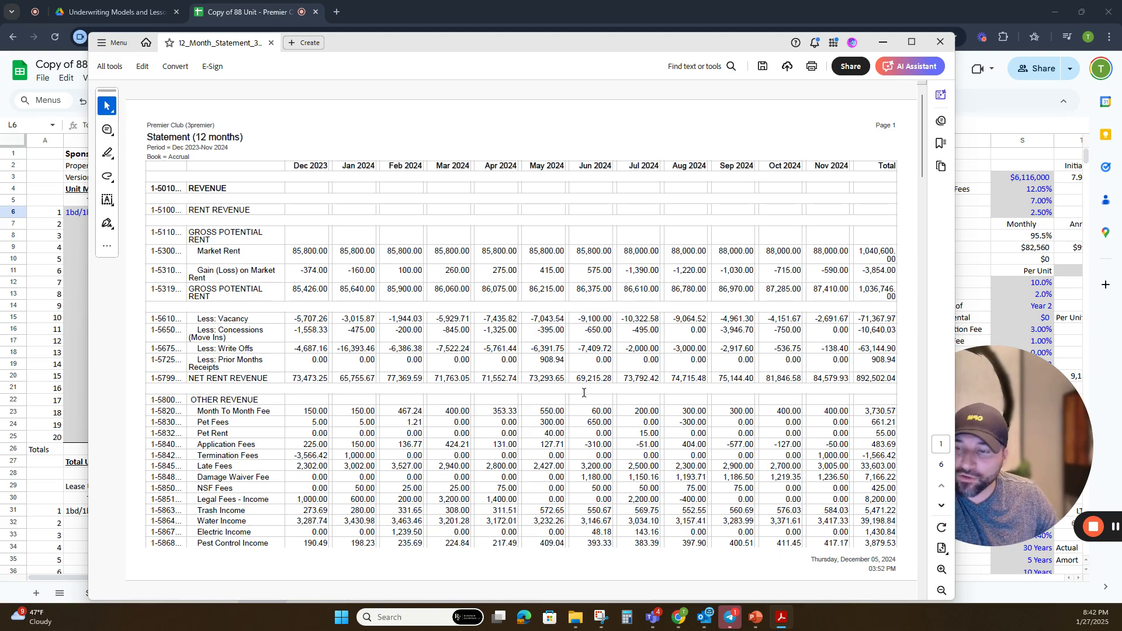
{"action": "left_click", "coordinate": [882, 46]}
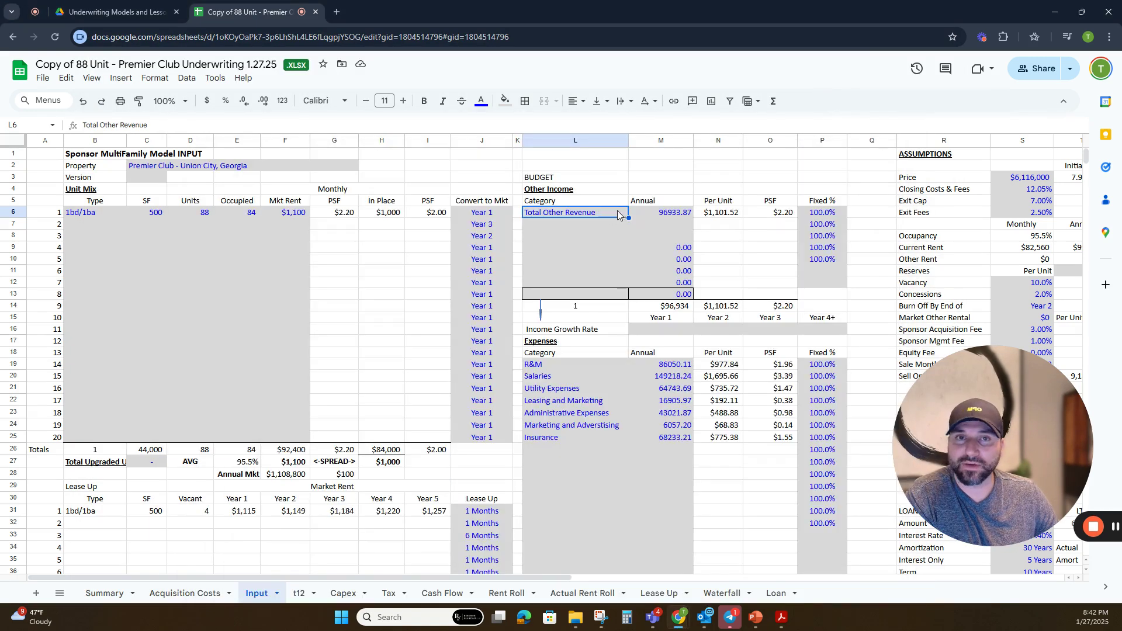
{"action": "left_click", "coordinate": [672, 218]}
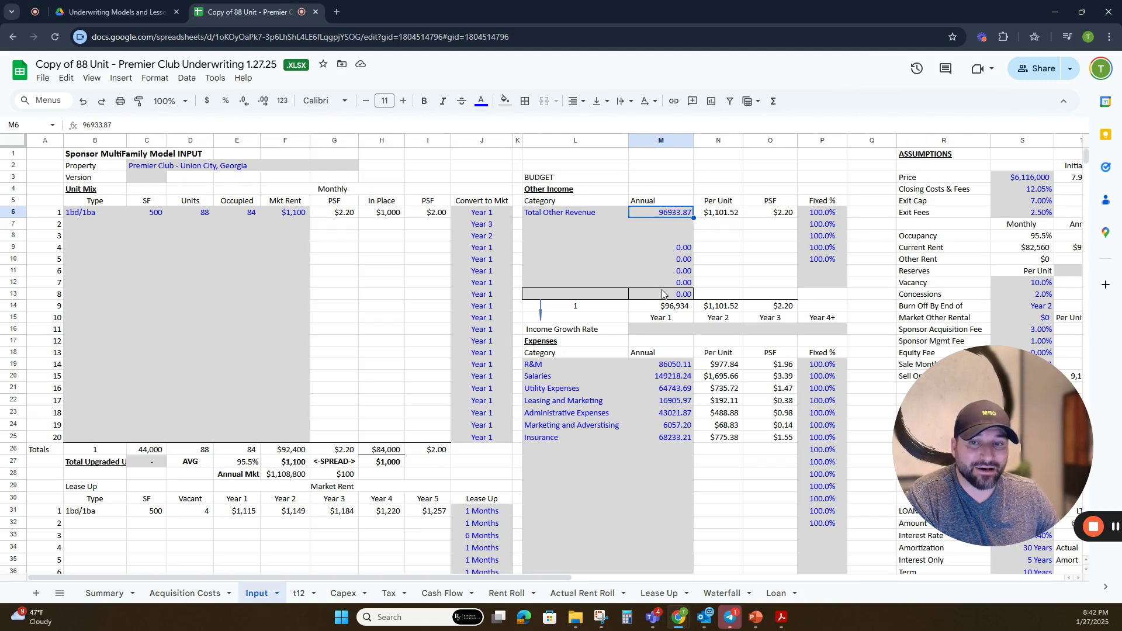
Step: Starting from the R&M expense, locate the statement PDF's repairs and maintenance, salaries, utilities, and leasing and marketing totals, and put the PDF away
{"action": "left_click", "coordinate": [548, 365]}
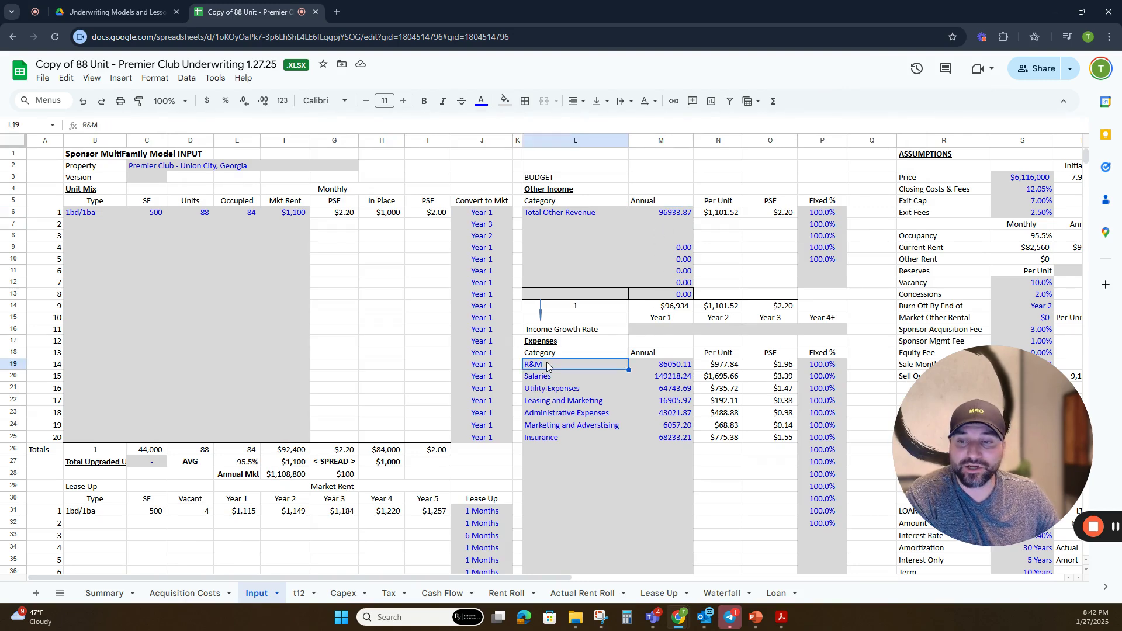
{"action": "left_click", "coordinate": [781, 618]}
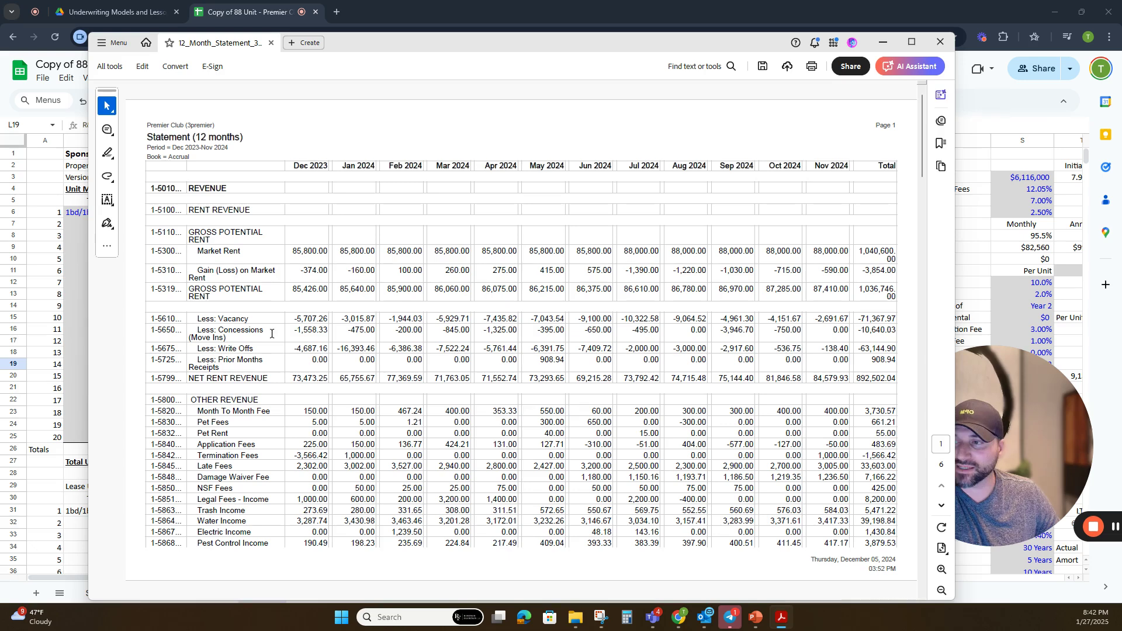
{"action": "scroll", "coordinate": [237, 411], "scroll_direction": "down", "scroll_amount": 2}
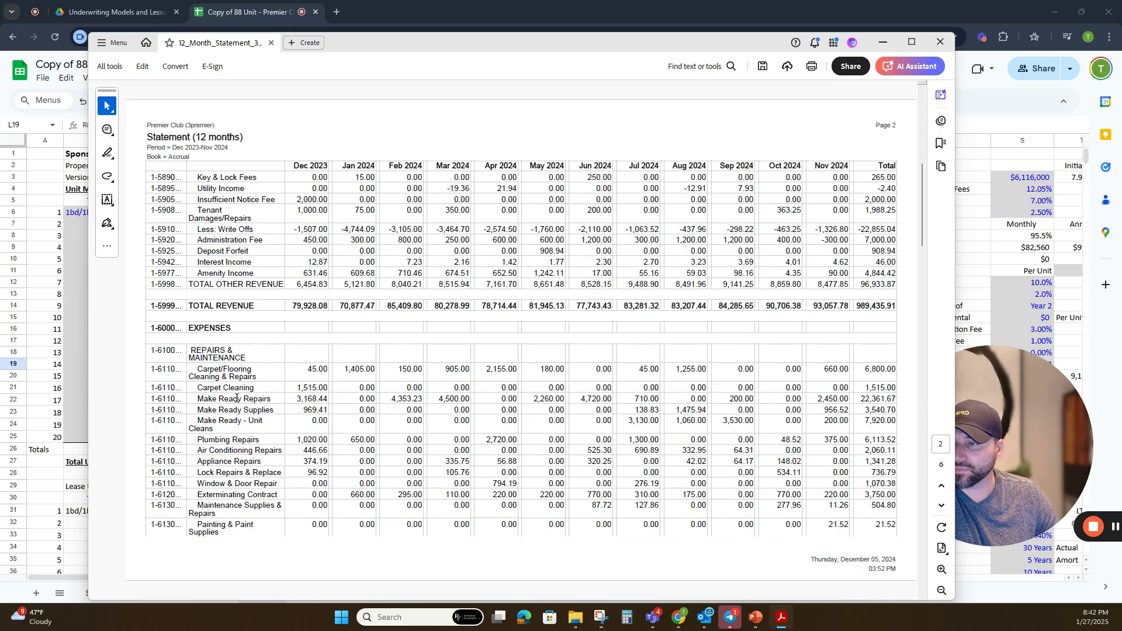
{"action": "scroll", "coordinate": [220, 362], "scroll_direction": "down", "scroll_amount": 2}
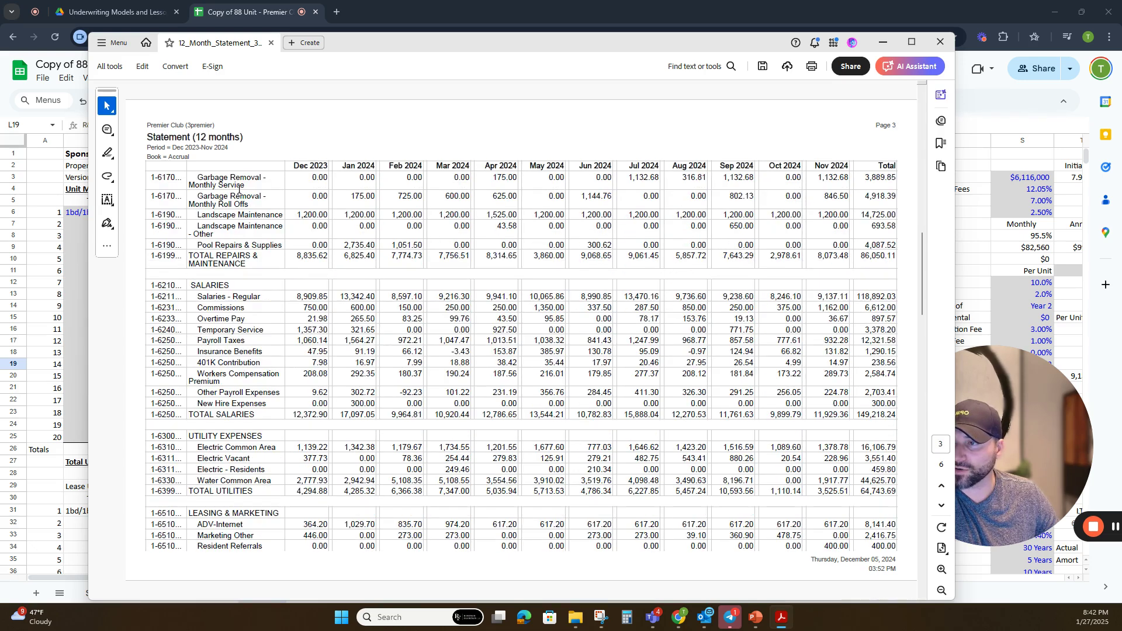
{"action": "left_click_drag", "start_coordinate": [858, 256], "coordinate": [892, 256]}
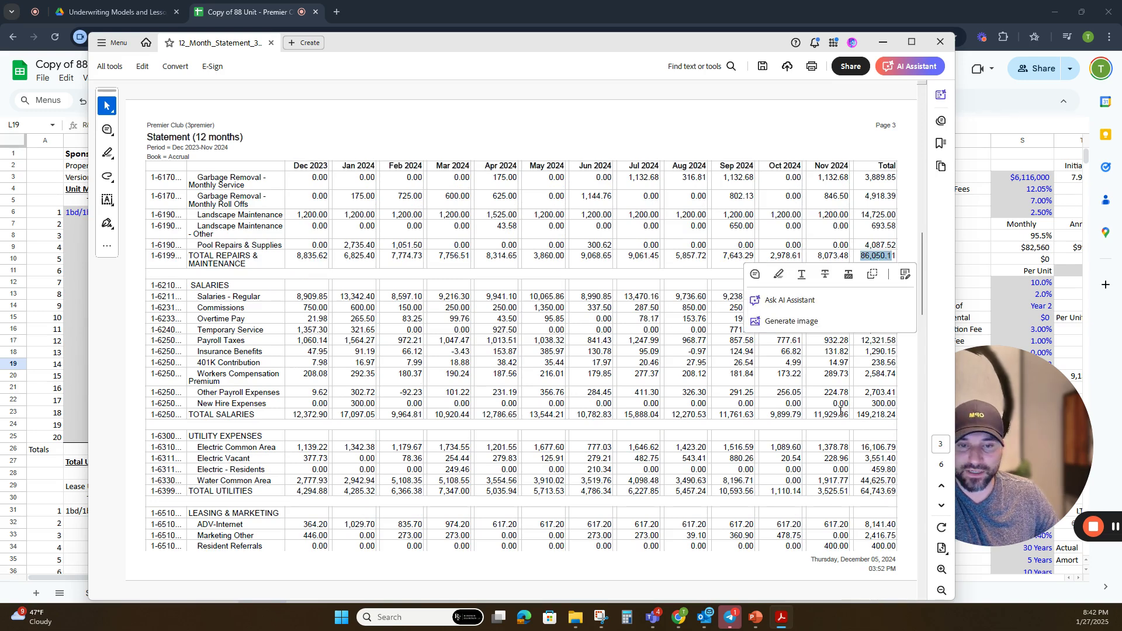
{"action": "left_click_drag", "start_coordinate": [856, 415], "coordinate": [895, 415]}
{"action": "left_click", "coordinate": [857, 490]}
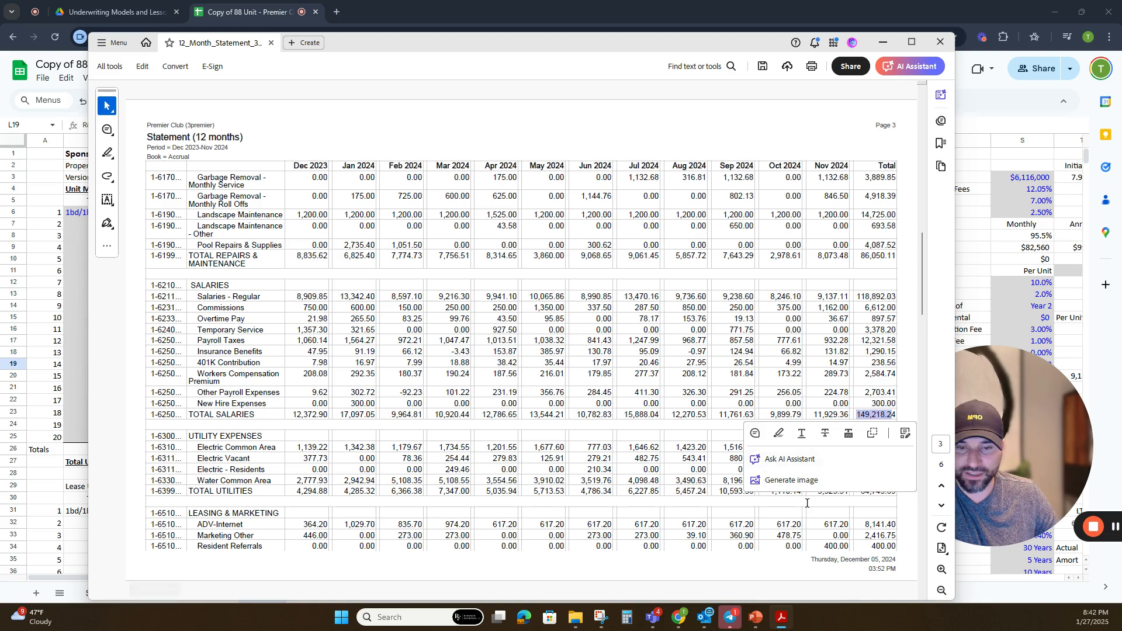
{"action": "left_click_drag", "start_coordinate": [857, 490], "coordinate": [895, 491]}
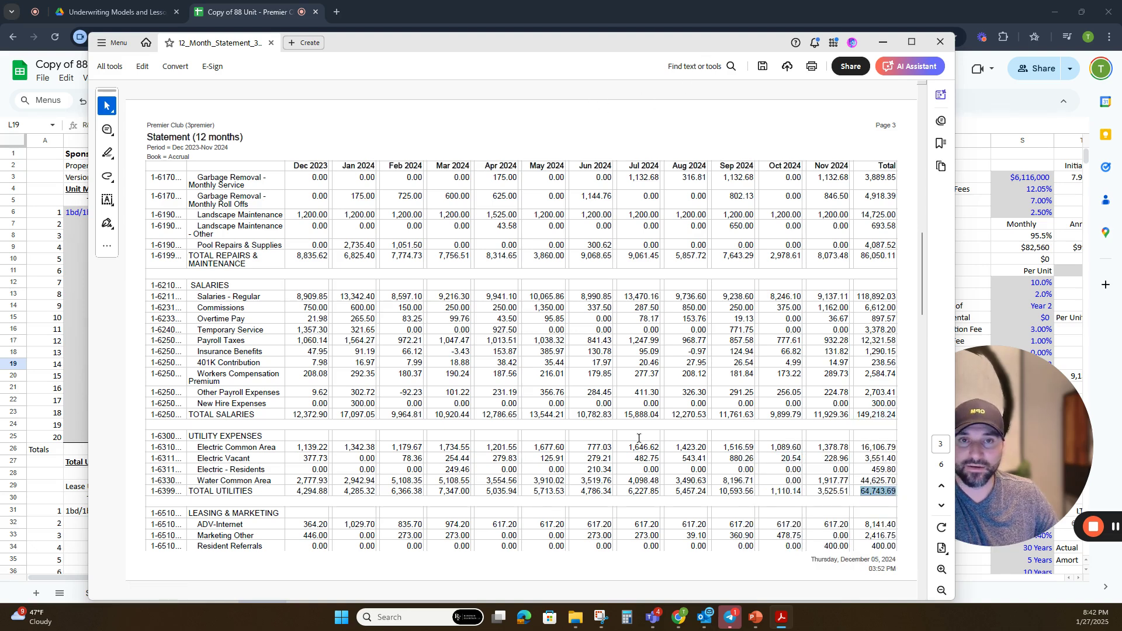
{"action": "scroll", "coordinate": [608, 459], "scroll_direction": "down", "scroll_amount": 3}
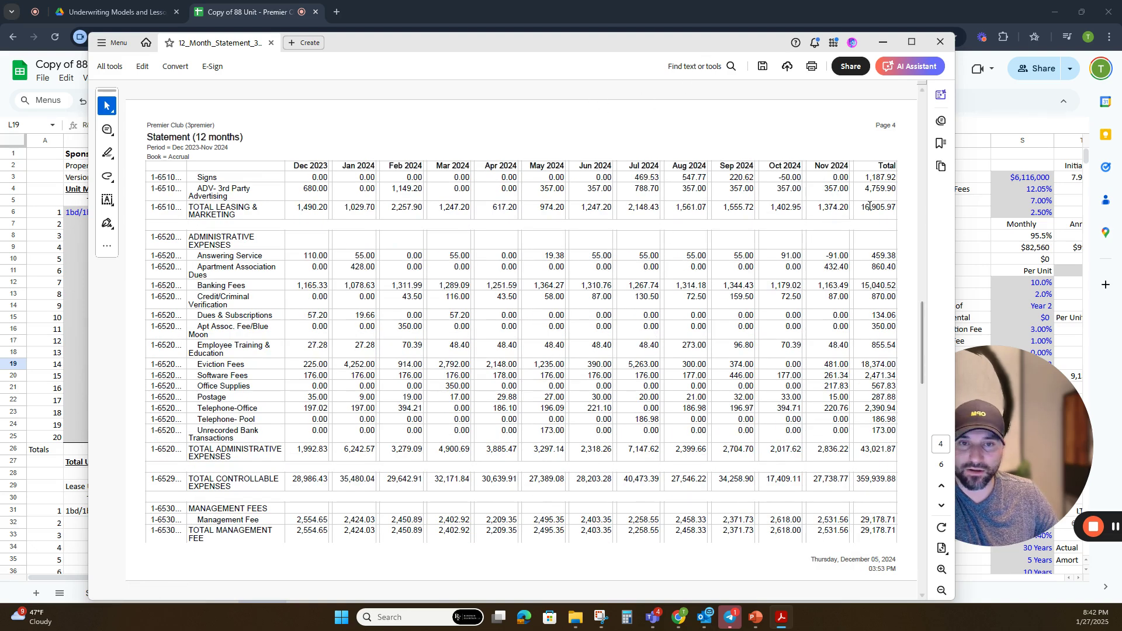
{"action": "left_click_drag", "start_coordinate": [866, 208], "coordinate": [897, 209]}
{"action": "left_click", "coordinate": [882, 47]}
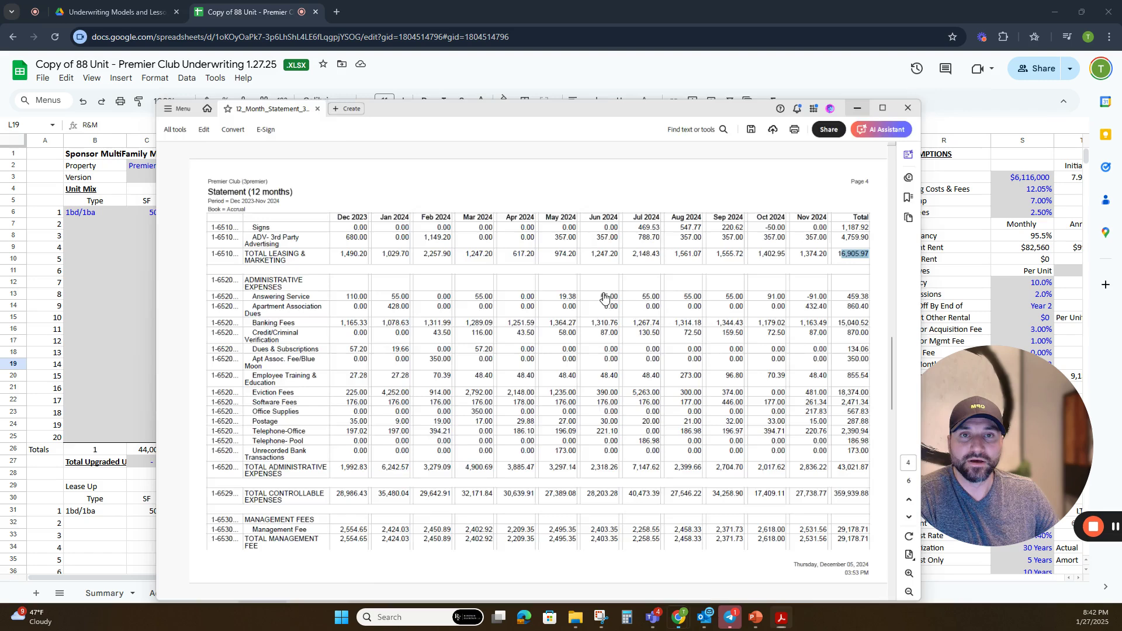
Step: Review the Salaries and Utility Expenses categories and the annual salaries amount in the Input sheet's expense budget
{"action": "left_click", "coordinate": [544, 379]}
{"action": "left_click", "coordinate": [544, 391]}
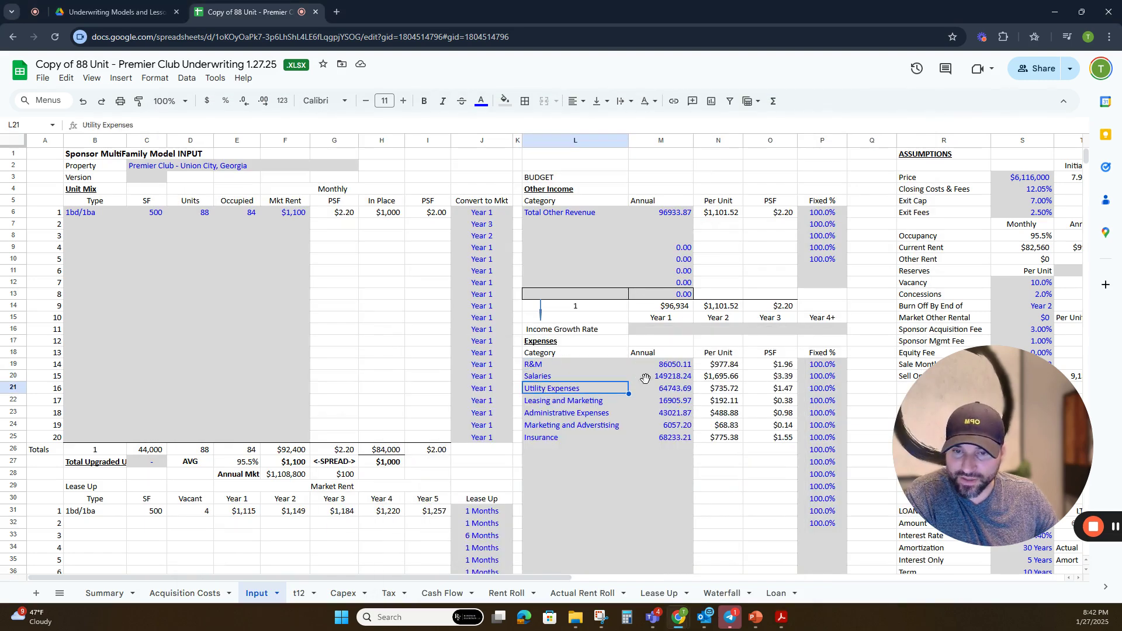
{"action": "left_click", "coordinate": [675, 379]}
Step: Inspect the Real Estate Tax expense on the Input sheet and the yearly amounts in the Real Estate Tax Calculation that feed it
{"action": "scroll", "coordinate": [681, 387], "scroll_direction": "down", "scroll_amount": 1}
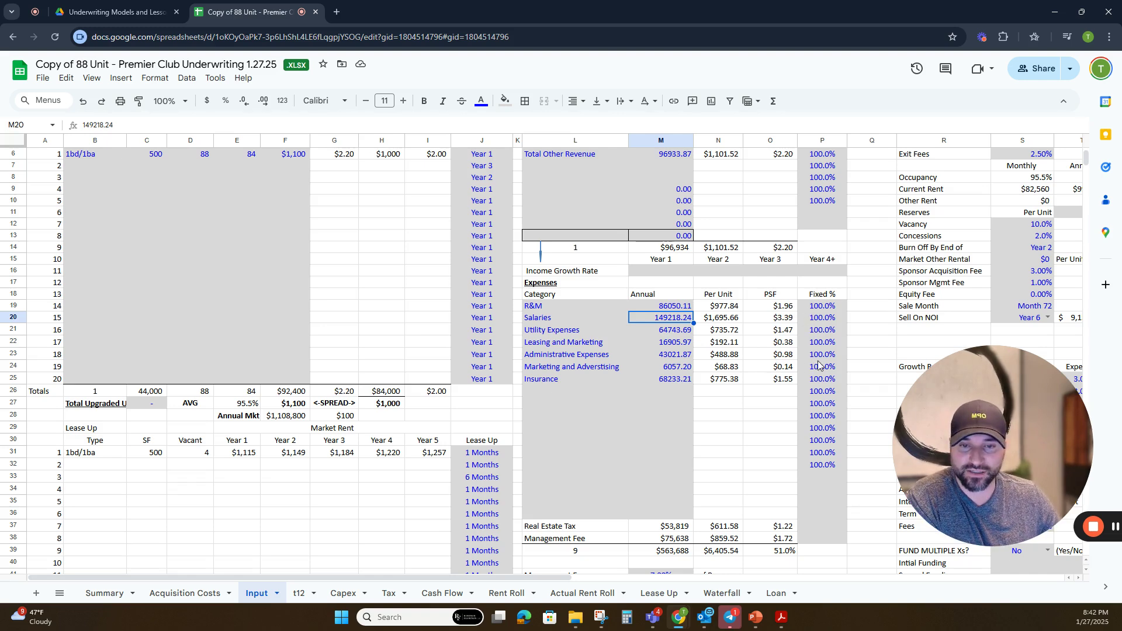
{"action": "scroll", "coordinate": [750, 389], "scroll_direction": "down", "scroll_amount": 3}
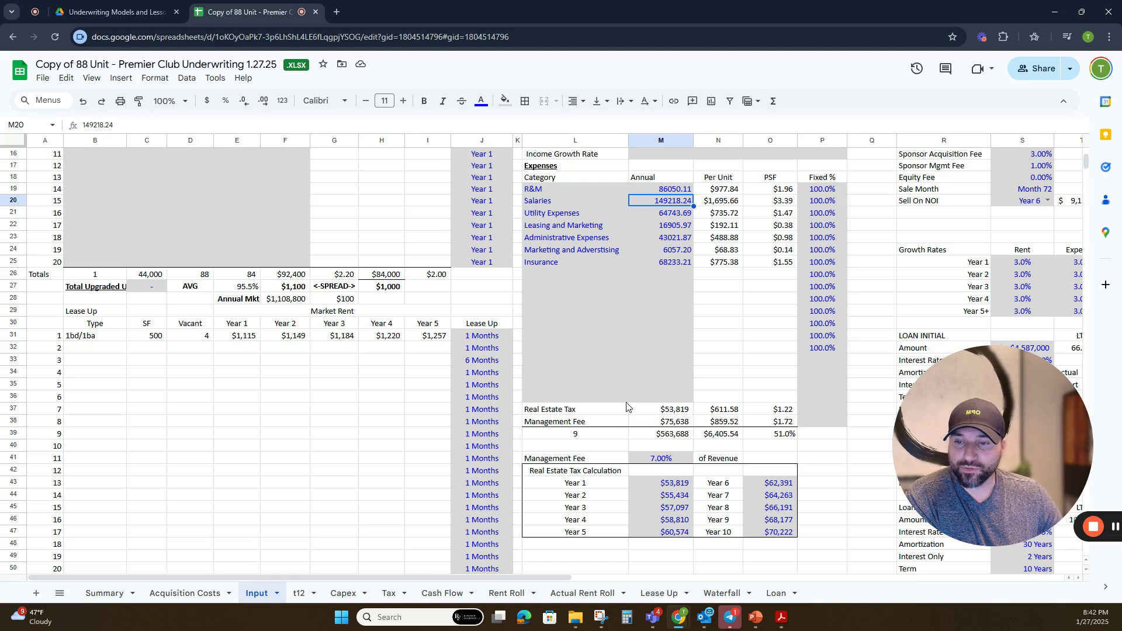
{"action": "left_click", "coordinate": [571, 410]}
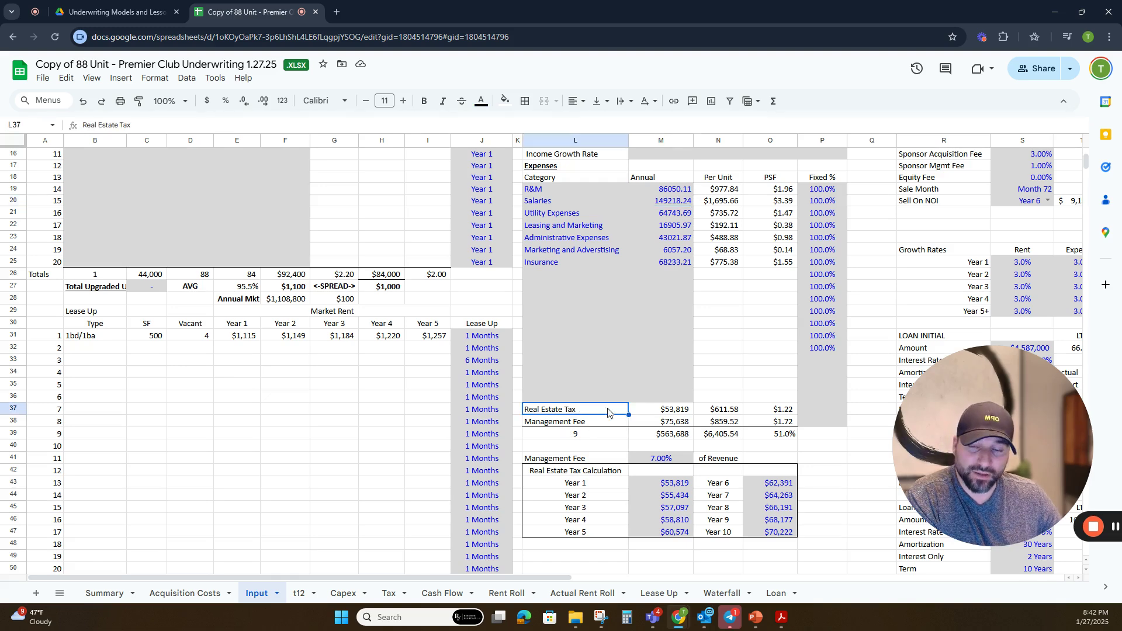
{"action": "left_click", "coordinate": [665, 412]}
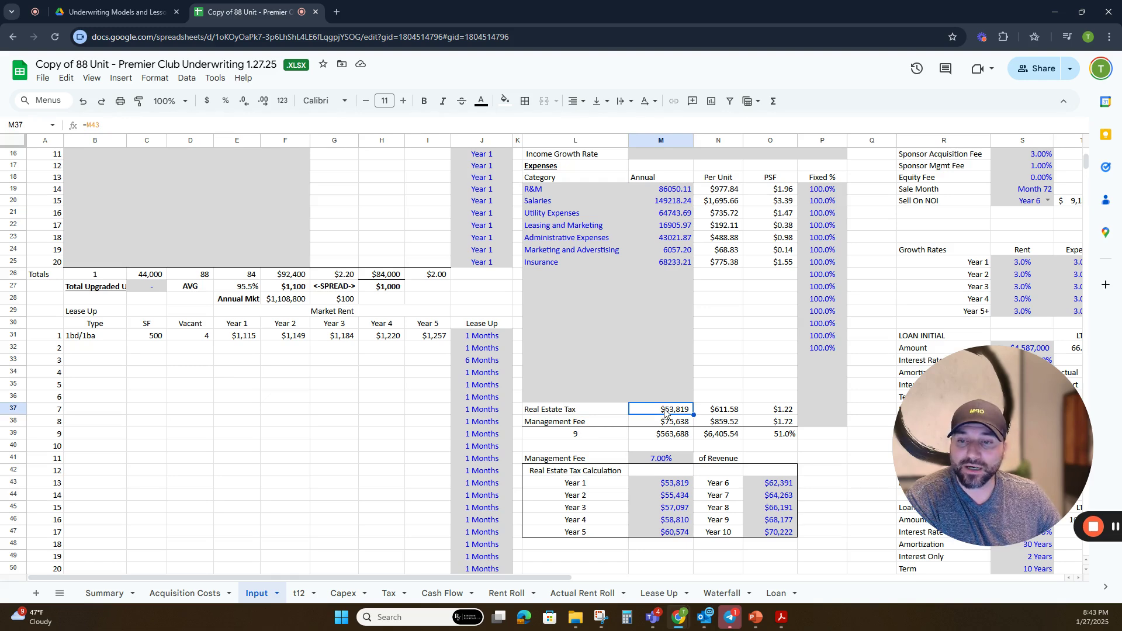
{"action": "left_click", "coordinate": [672, 486]}
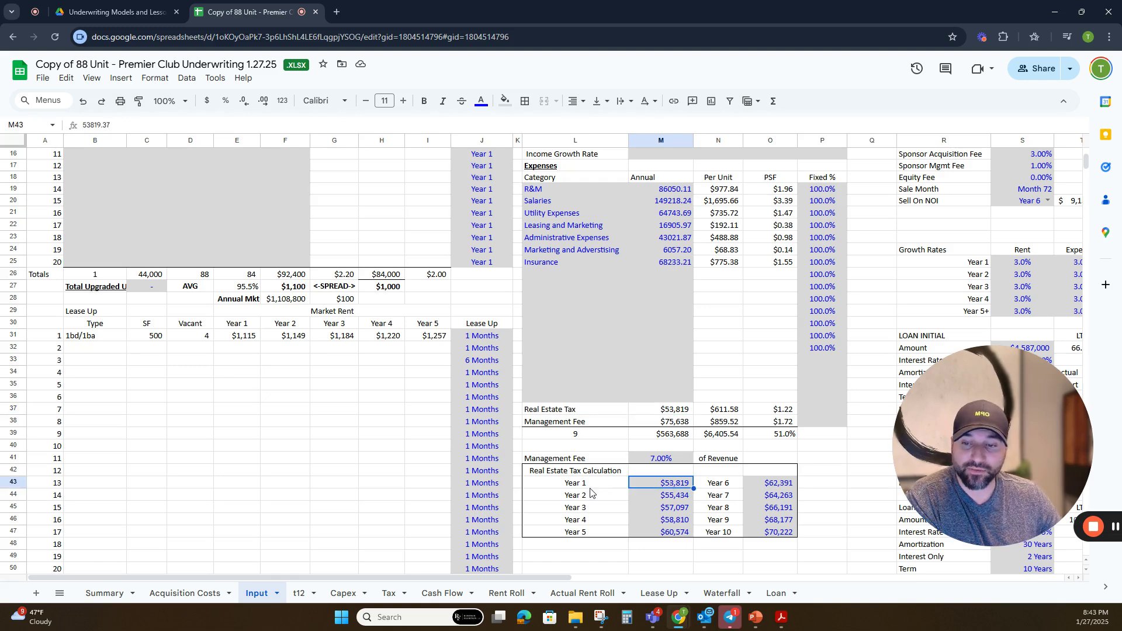
{"action": "left_click", "coordinate": [671, 497]}
{"action": "left_click", "coordinate": [675, 509]}
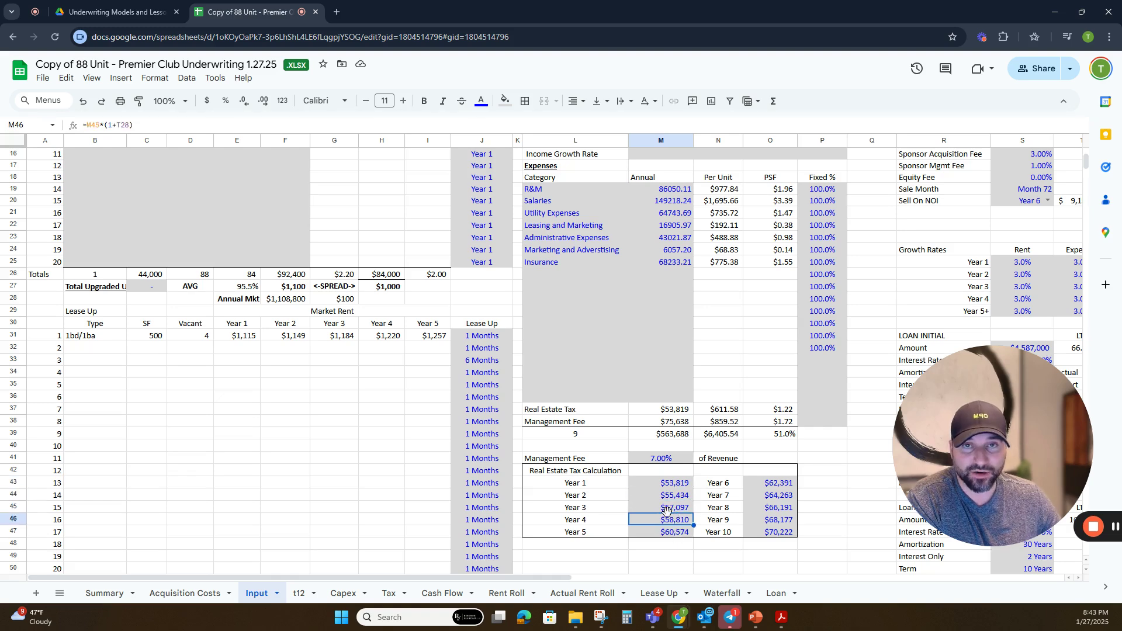
{"action": "left_click", "coordinate": [674, 520]}
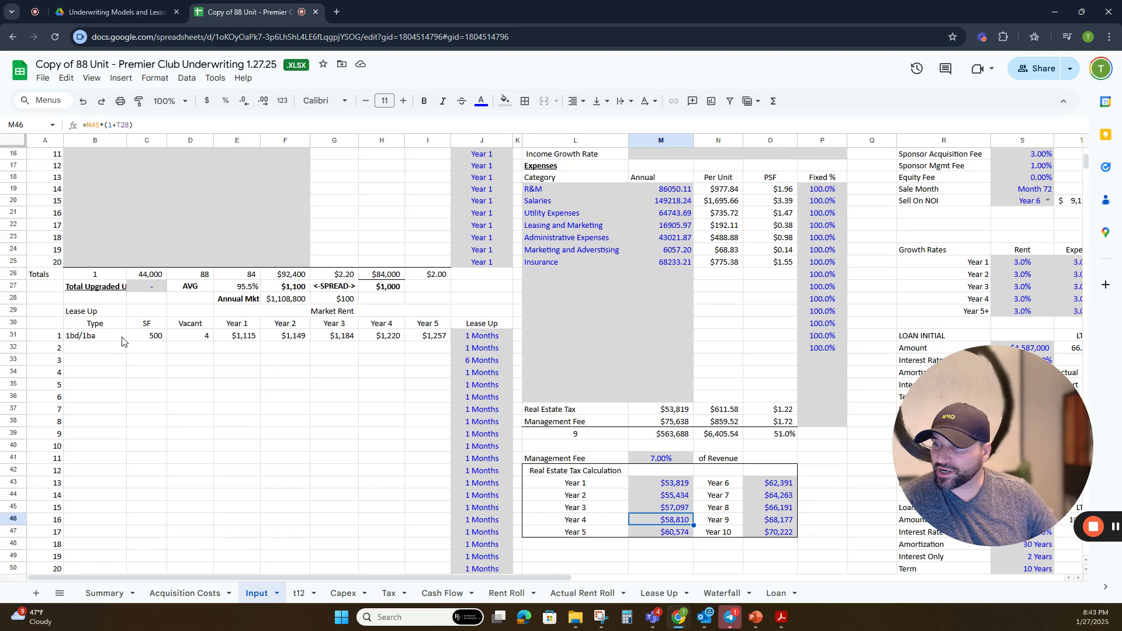
Step: Inspect the vacant 1bd/1ba unit count in the Input sheet's Lease Up table, comparing it with the unit mix totals
{"action": "left_click", "coordinate": [201, 337]}
{"action": "scroll", "coordinate": [120, 344], "scroll_direction": "up", "scroll_amount": 2}
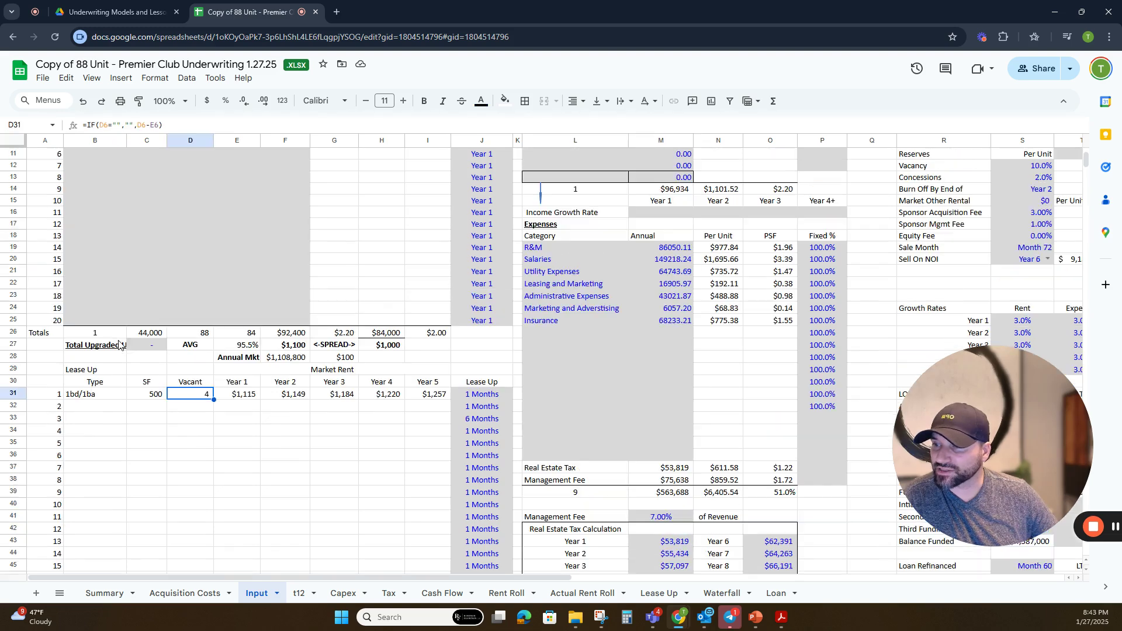
{"action": "scroll", "coordinate": [123, 358], "scroll_direction": "down", "scroll_amount": 2}
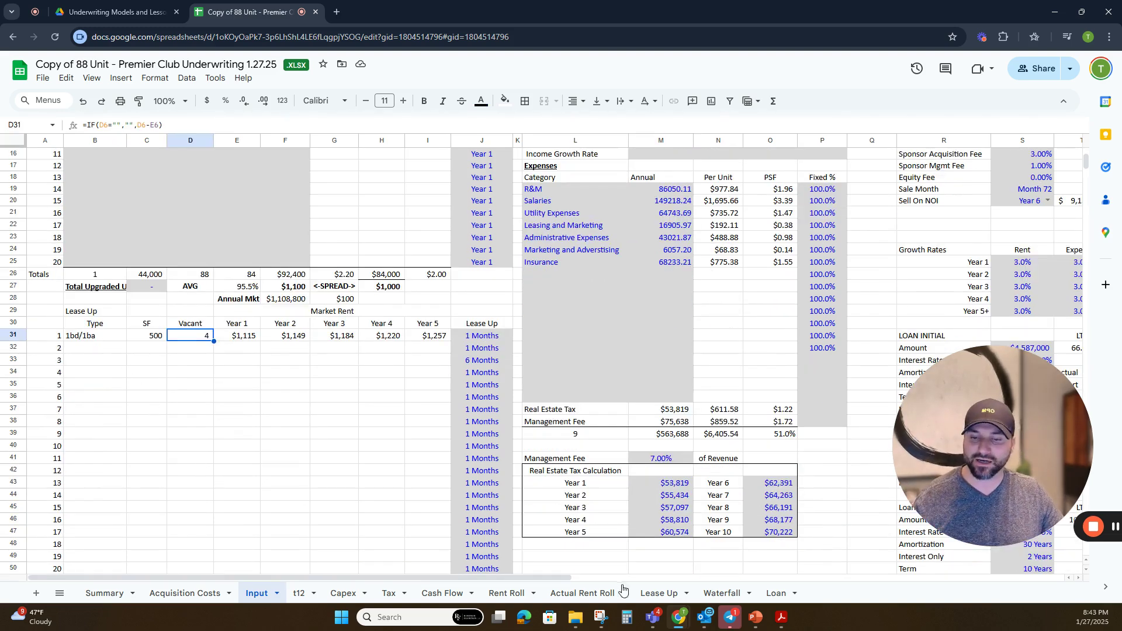
Step: Examine the Lease Up sheet's monthly lease-up percentages, occupancy and vacant-unit rent schedule
{"action": "left_click", "coordinate": [657, 594]}
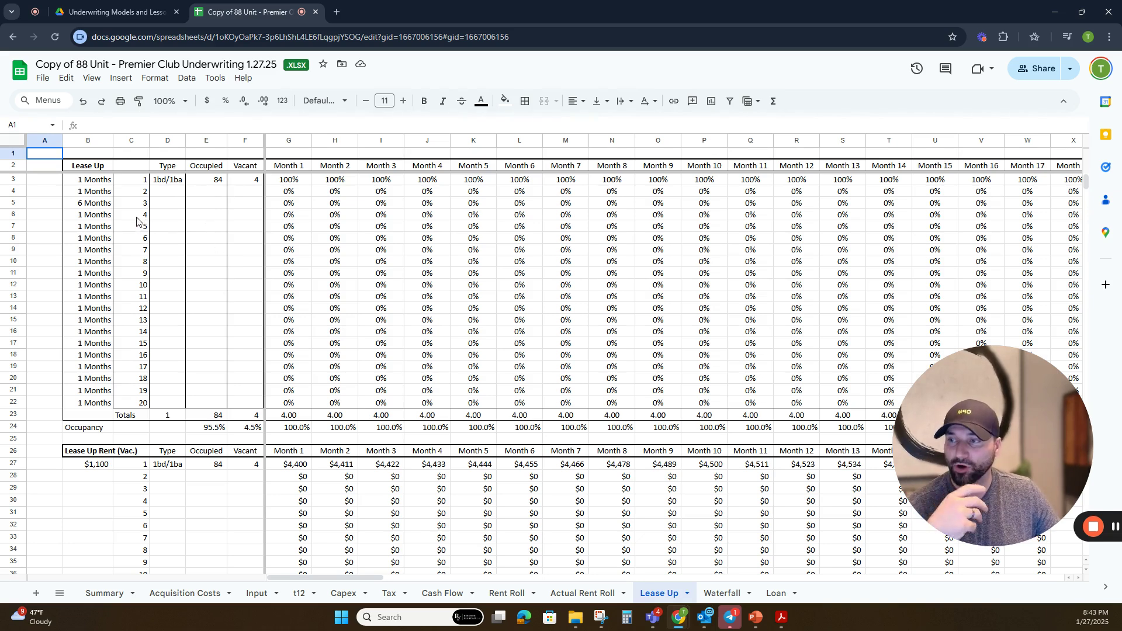
{"action": "scroll", "coordinate": [292, 346], "scroll_direction": "down", "scroll_amount": 3}
{"action": "scroll", "coordinate": [148, 300], "scroll_direction": "up", "scroll_amount": 3}
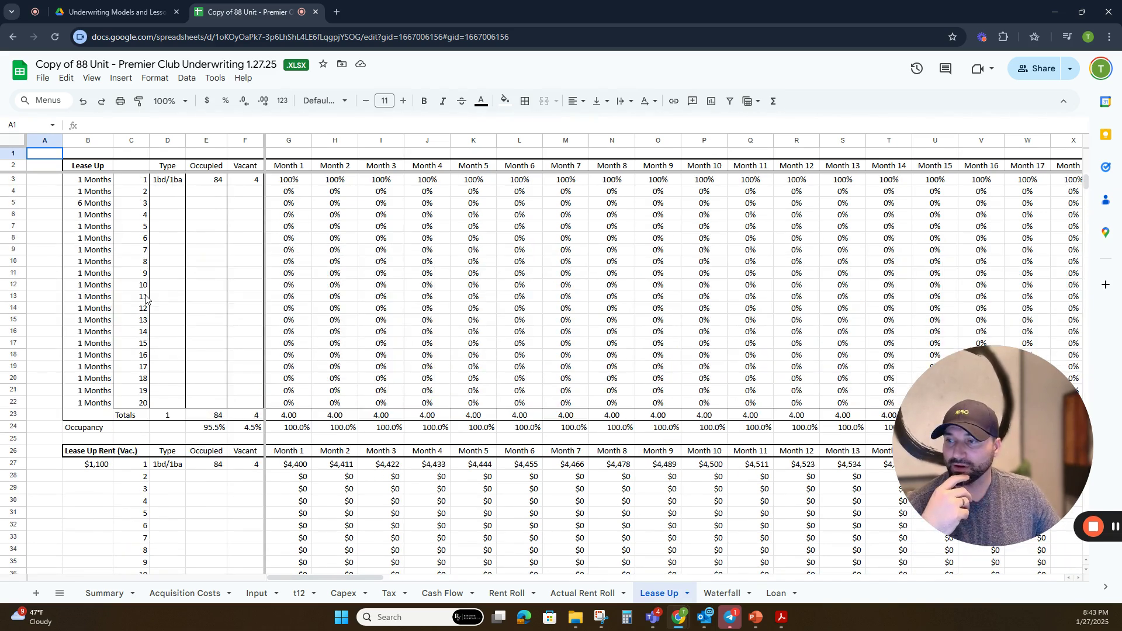
{"action": "scroll", "coordinate": [245, 285], "scroll_direction": "down", "scroll_amount": 3}
{"action": "scroll", "coordinate": [242, 266], "scroll_direction": "up", "scroll_amount": 3}
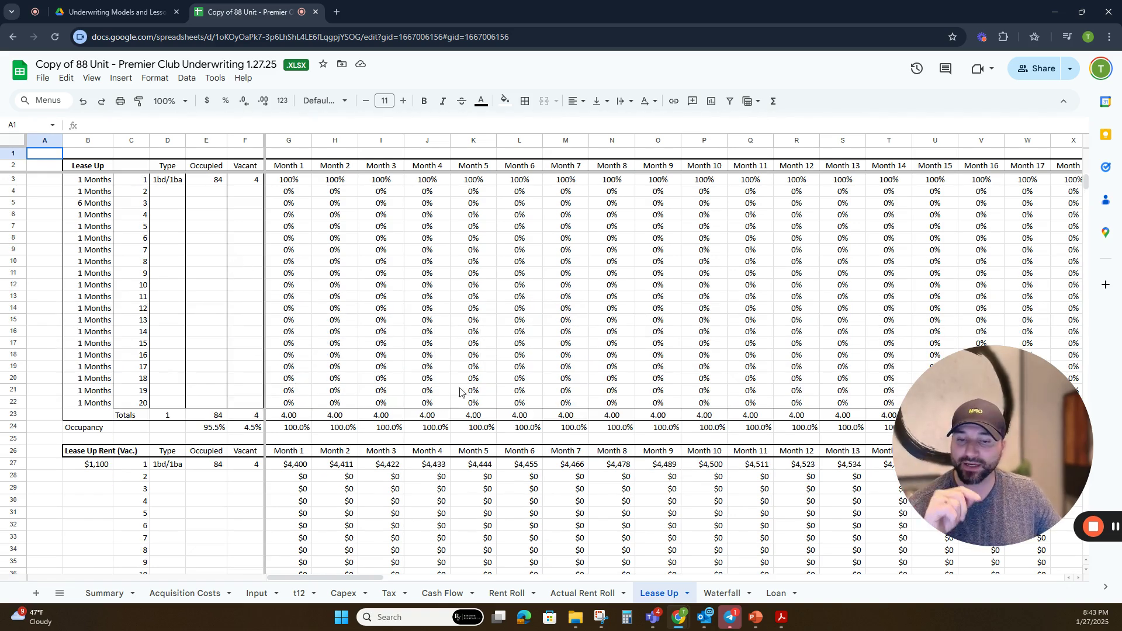
Step: Check the Actual Rent Roll sheet for contents and bring up the Waterfall sheet's investor and sponsor cash flows
{"action": "left_click", "coordinate": [588, 594]}
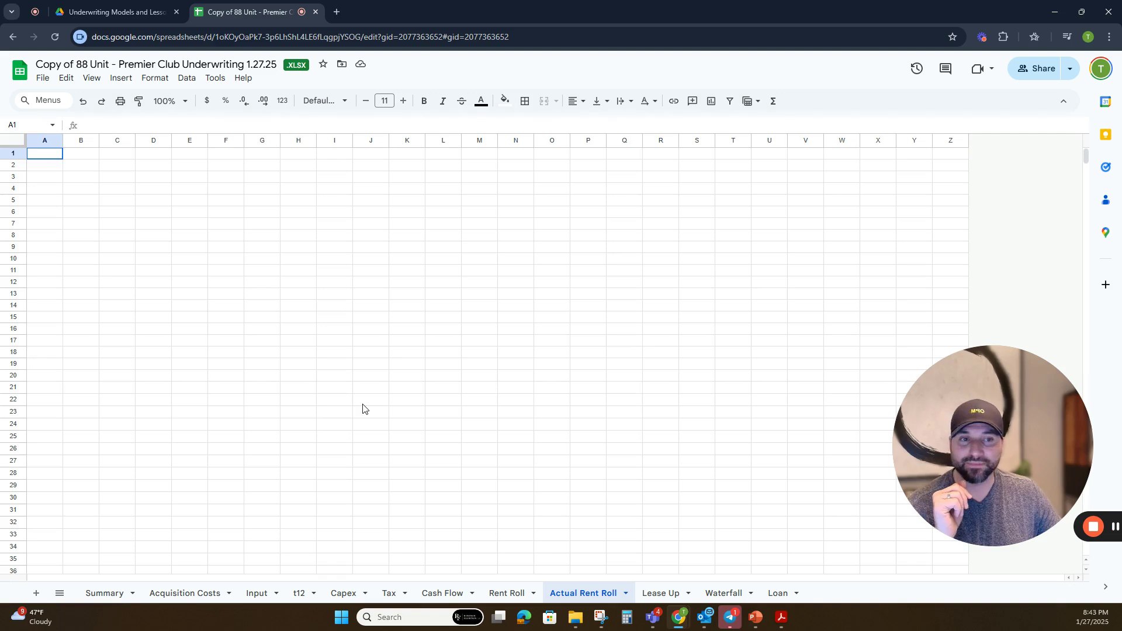
{"action": "scroll", "coordinate": [243, 378], "scroll_direction": "down", "scroll_amount": 5}
{"action": "scroll", "coordinate": [245, 386], "scroll_direction": "up", "scroll_amount": 5}
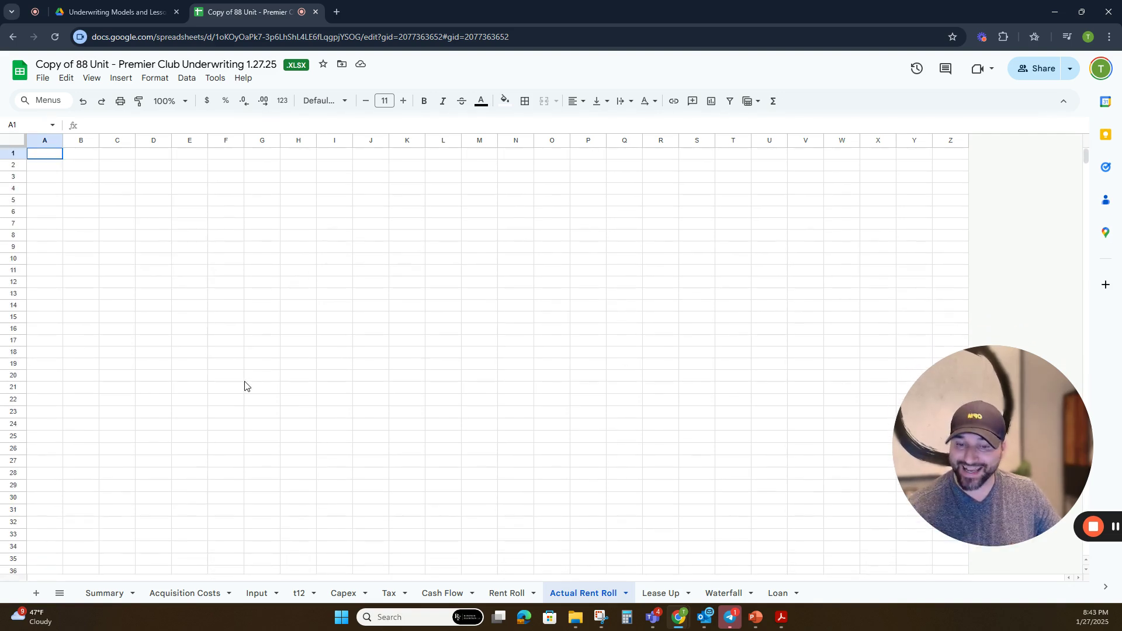
{"action": "left_click", "coordinate": [727, 597]}
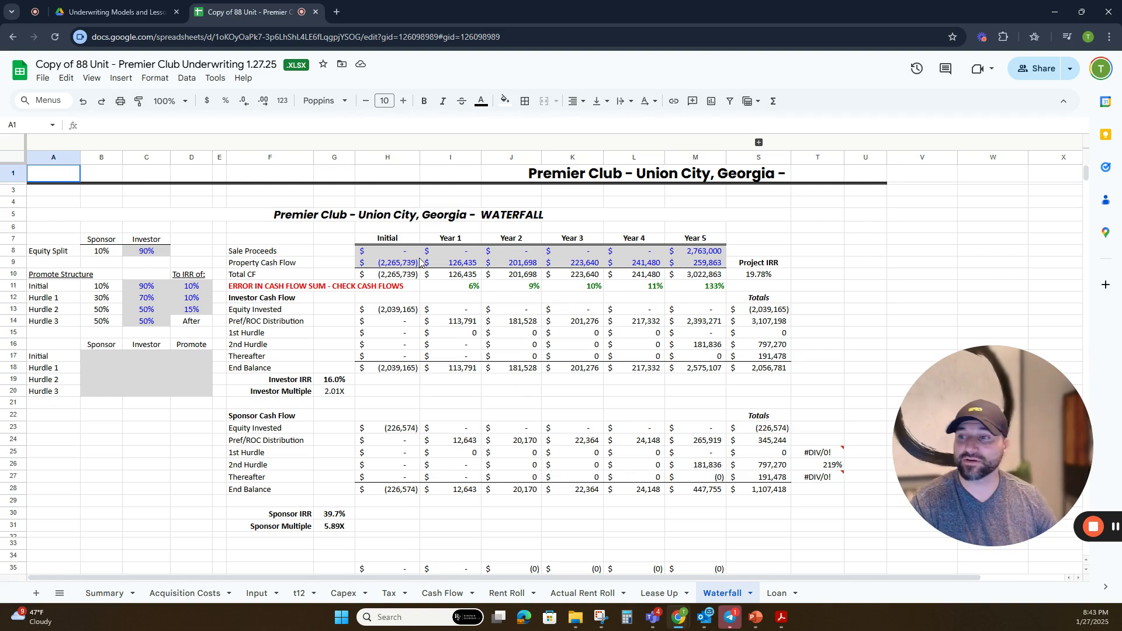
Step: Examine the Loan sheet's Month 1 beginning balance, payment and interest formulas, along with the initial loan's interest rate source
{"action": "left_click", "coordinate": [777, 593]}
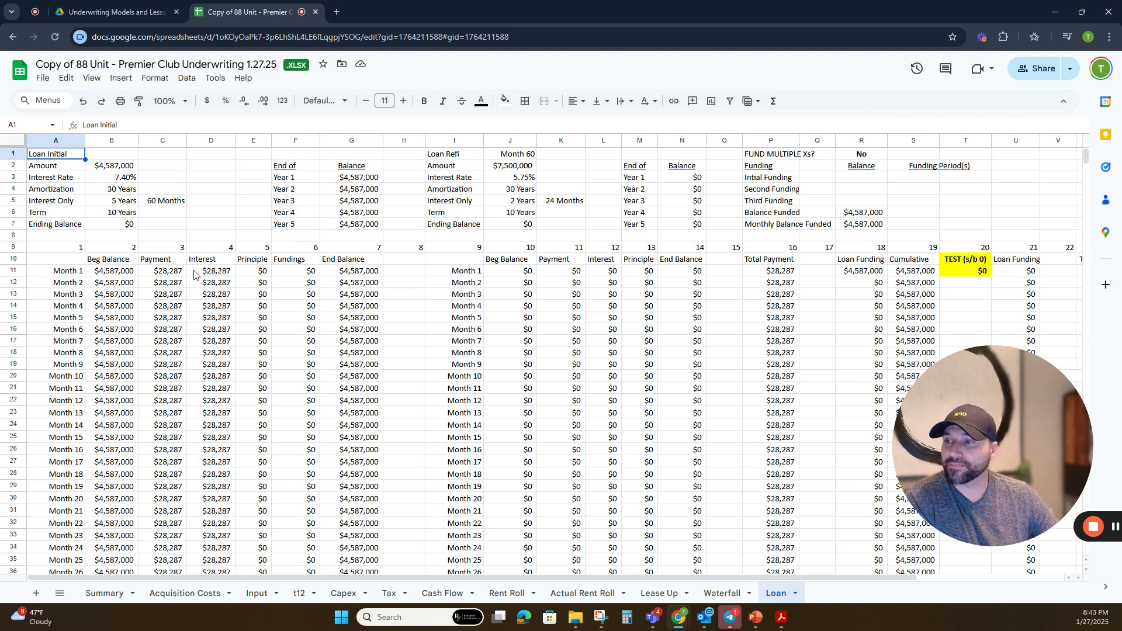
{"action": "left_click", "coordinate": [108, 274]}
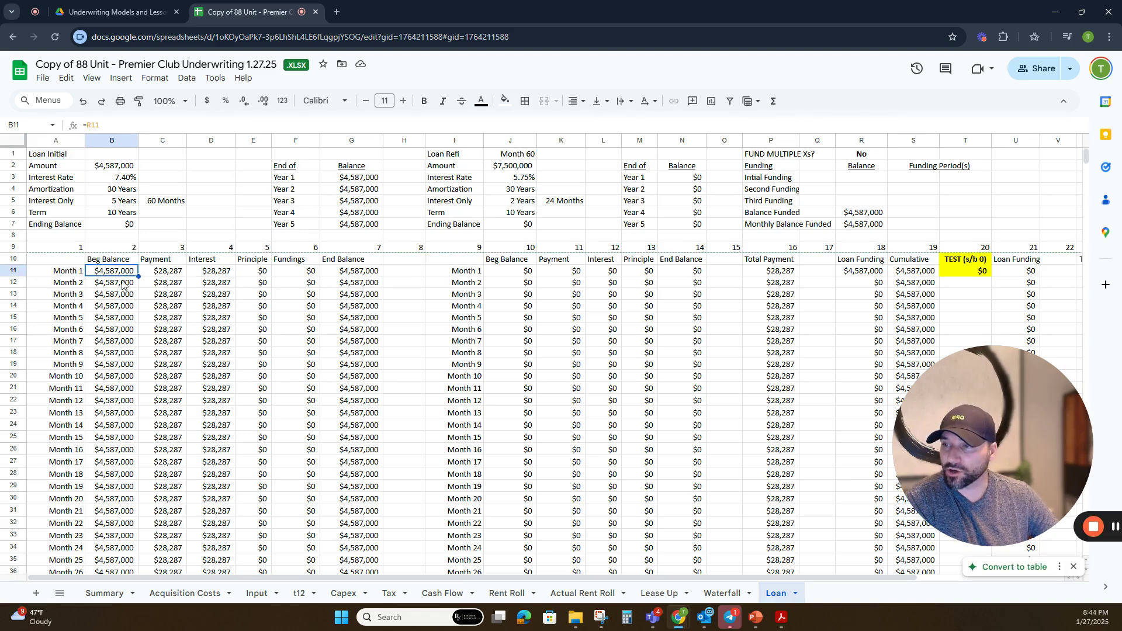
{"action": "left_click", "coordinate": [168, 275]}
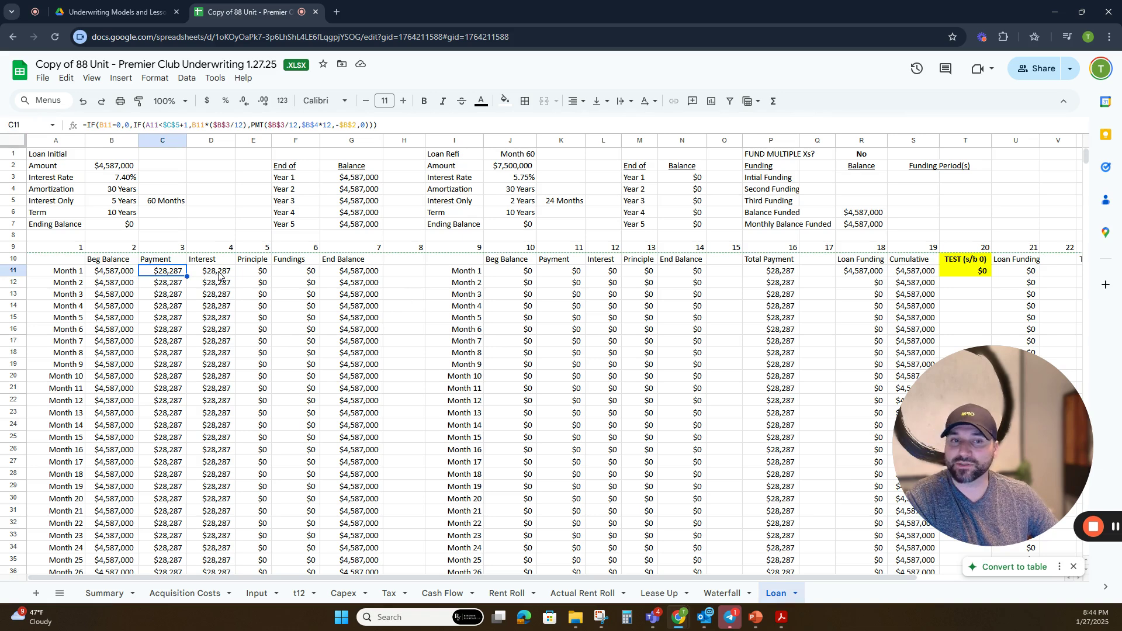
{"action": "left_click", "coordinate": [219, 275]}
{"action": "left_click", "coordinate": [130, 180]}
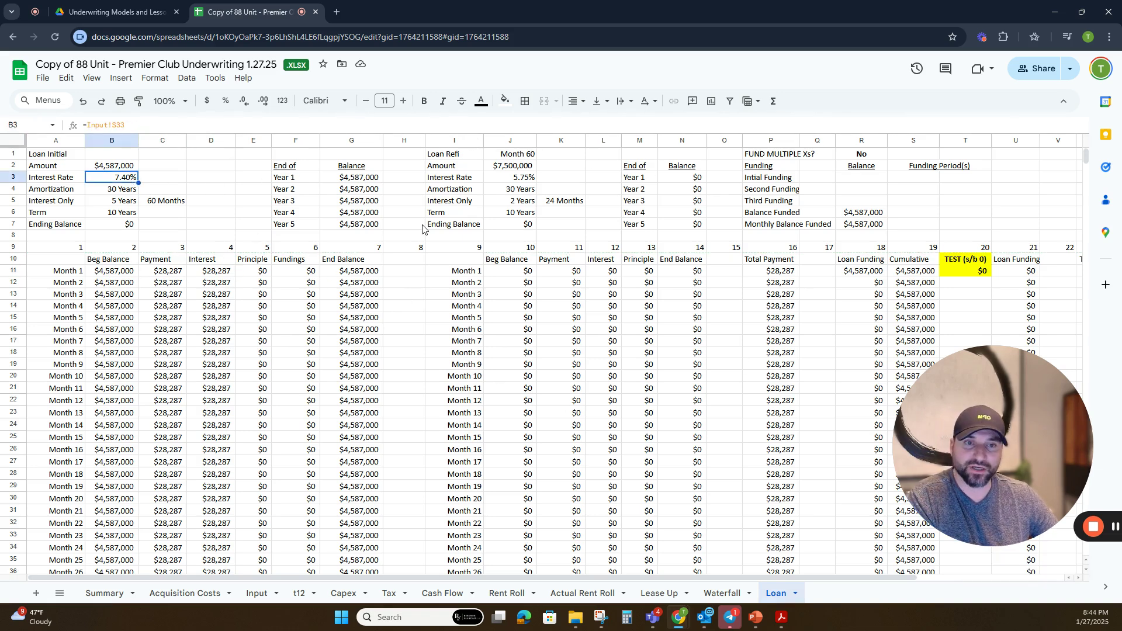
Step: Review the Input sheet's unit mix, other income and expense categories
{"action": "left_click", "coordinate": [260, 593]}
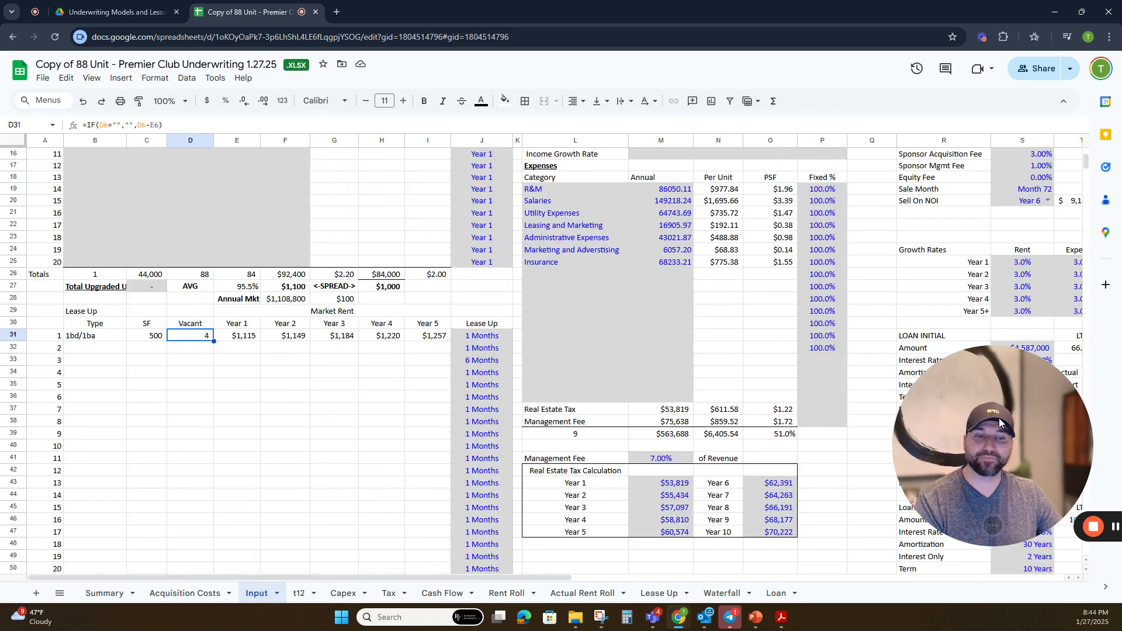
{"action": "left_click_drag", "start_coordinate": [982, 422], "coordinate": [209, 437]}
{"action": "scroll", "coordinate": [653, 329], "scroll_direction": "up", "scroll_amount": 1}
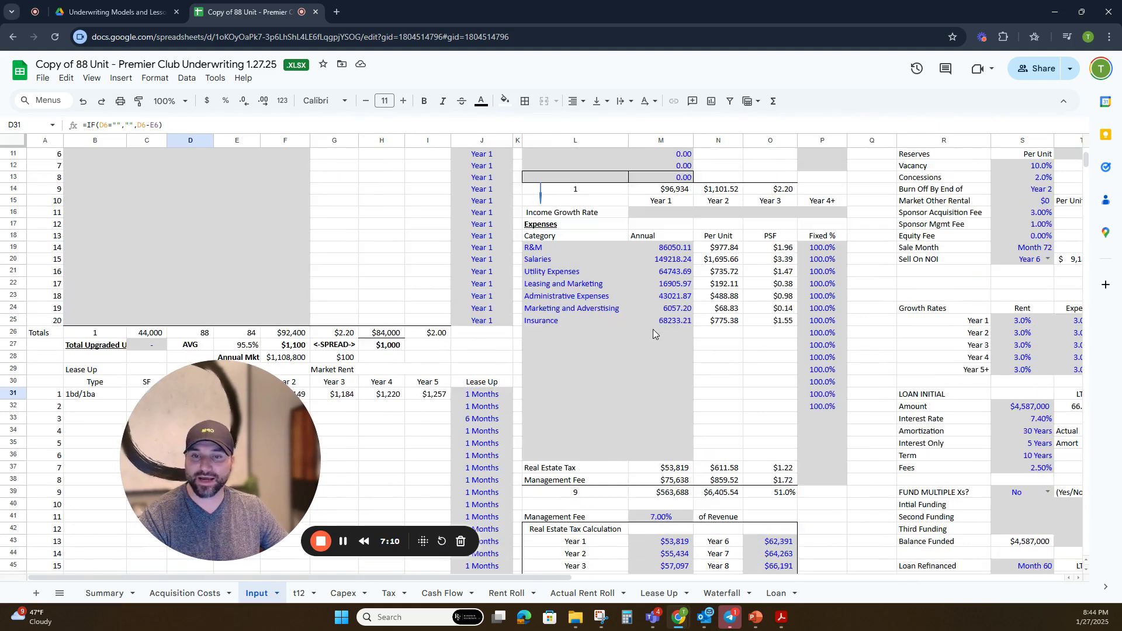
{"action": "scroll", "coordinate": [311, 181], "scroll_direction": "up", "scroll_amount": 3}
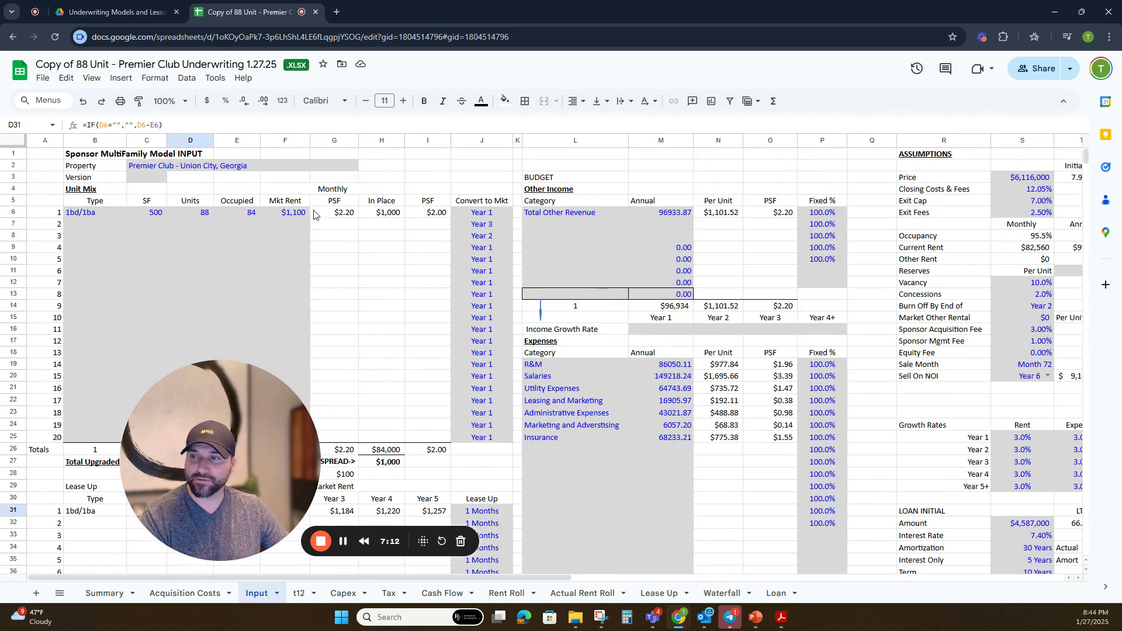
{"action": "scroll", "coordinate": [441, 234], "scroll_direction": "down", "scroll_amount": 3}
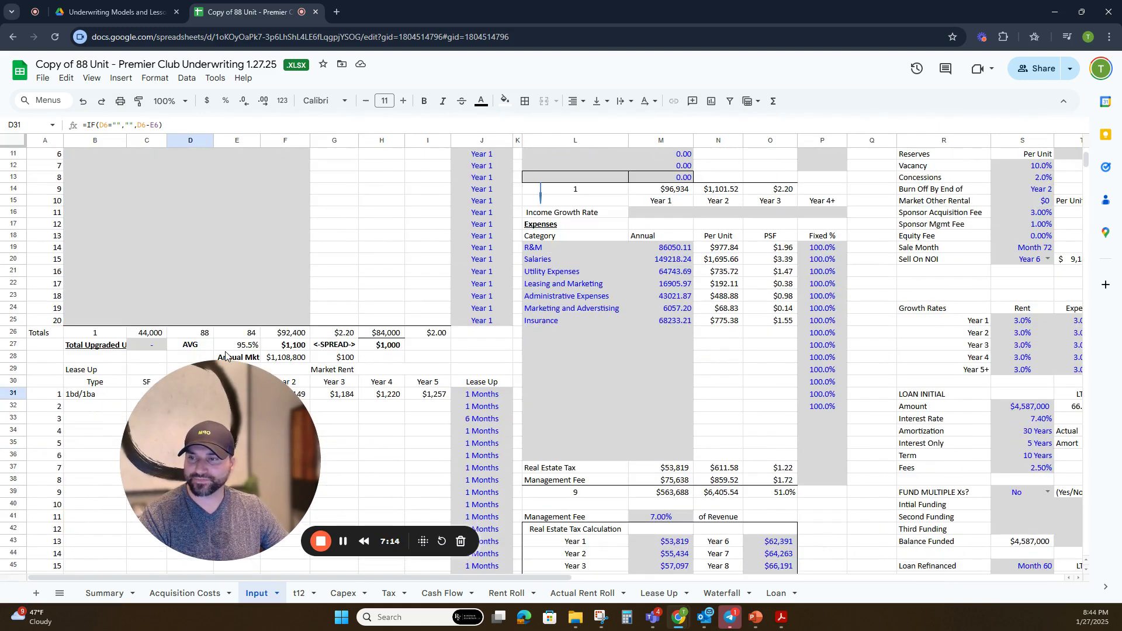
{"action": "scroll", "coordinate": [586, 281], "scroll_direction": "up", "scroll_amount": 3}
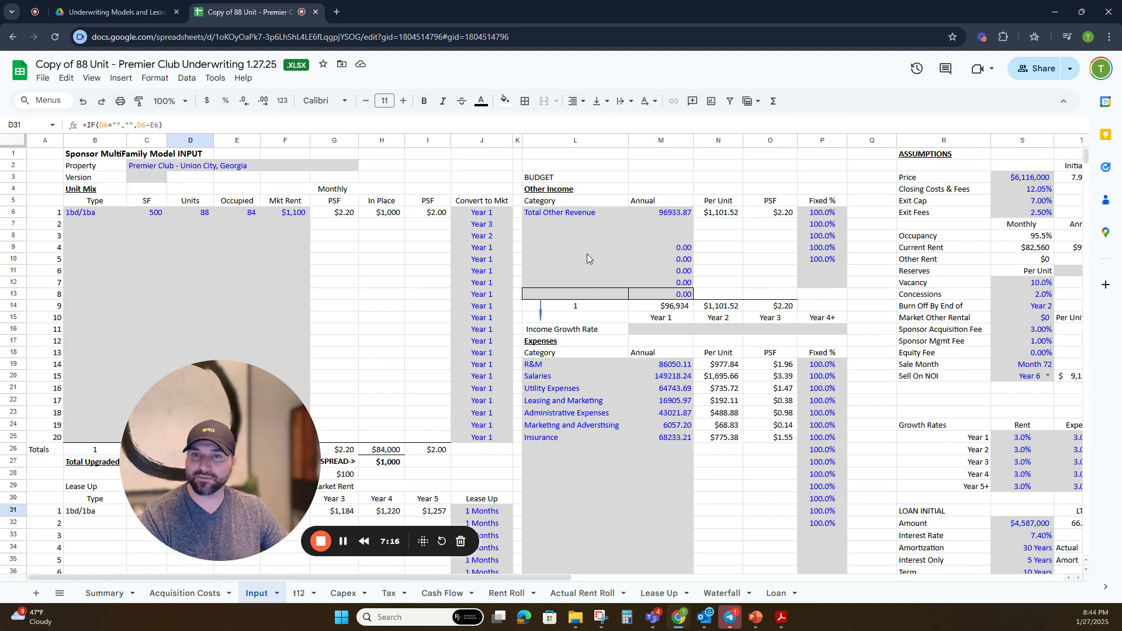
Step: Inspect the Real Estate Tax and Management Fee expenses on the Input sheet and the fee percentage of revenue
{"action": "scroll", "coordinate": [606, 310], "scroll_direction": "down", "scroll_amount": 6}
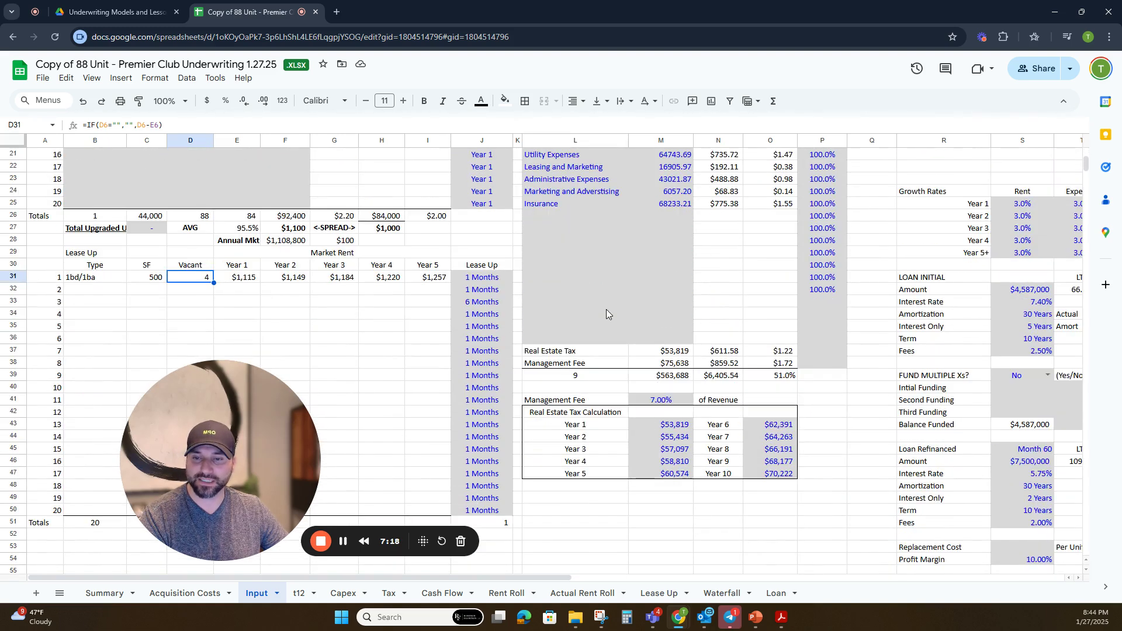
{"action": "left_click", "coordinate": [689, 352]}
{"action": "left_click", "coordinate": [679, 364]}
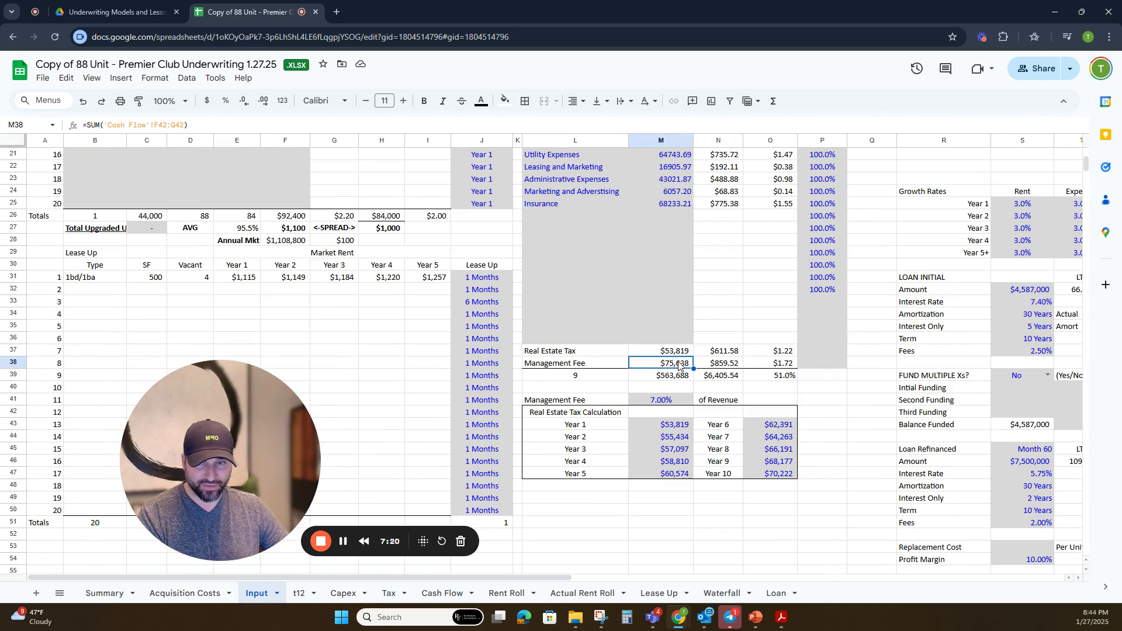
{"action": "left_click", "coordinate": [666, 401]}
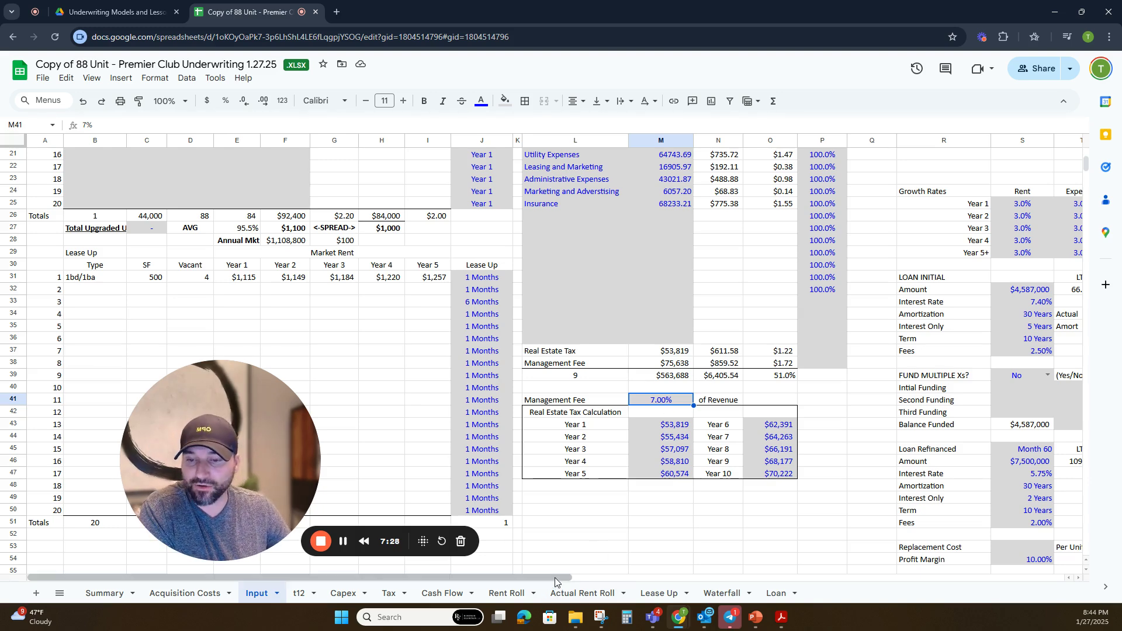
Step: Look over the Input sheet's initial loan and refinance terms, ending at the Assumptions block and returns Dashboard
{"action": "left_click_drag", "start_coordinate": [572, 578], "coordinate": [817, 532]}
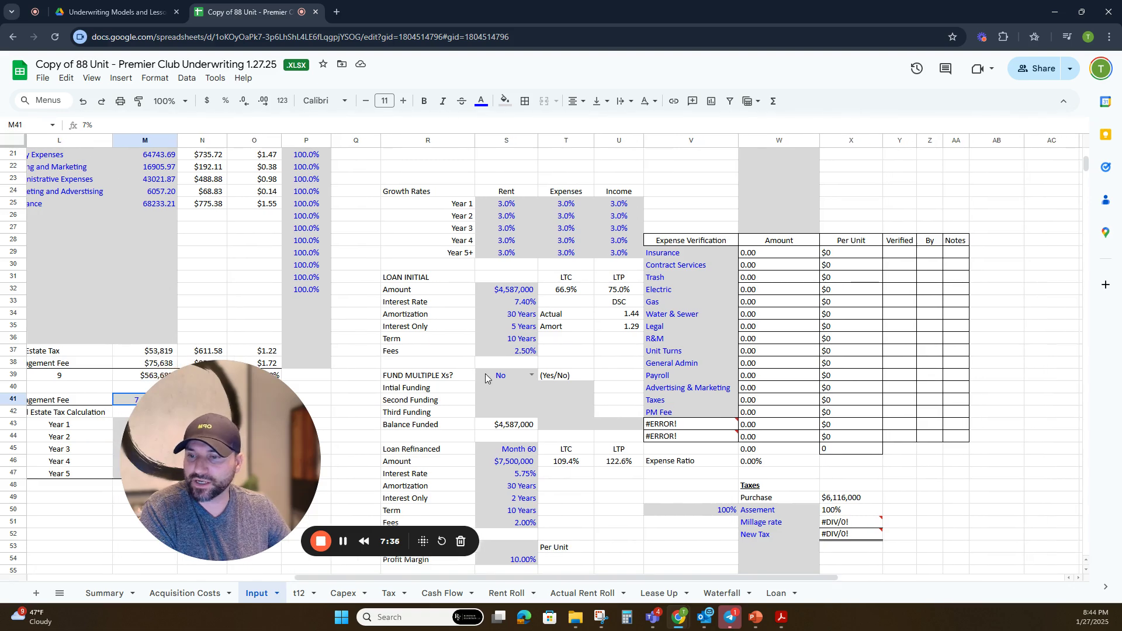
{"action": "scroll", "coordinate": [530, 385], "scroll_direction": "down", "scroll_amount": 2}
{"action": "scroll", "coordinate": [530, 384], "scroll_direction": "down", "scroll_amount": 5}
{"action": "scroll", "coordinate": [510, 336], "scroll_direction": "up", "scroll_amount": 8}
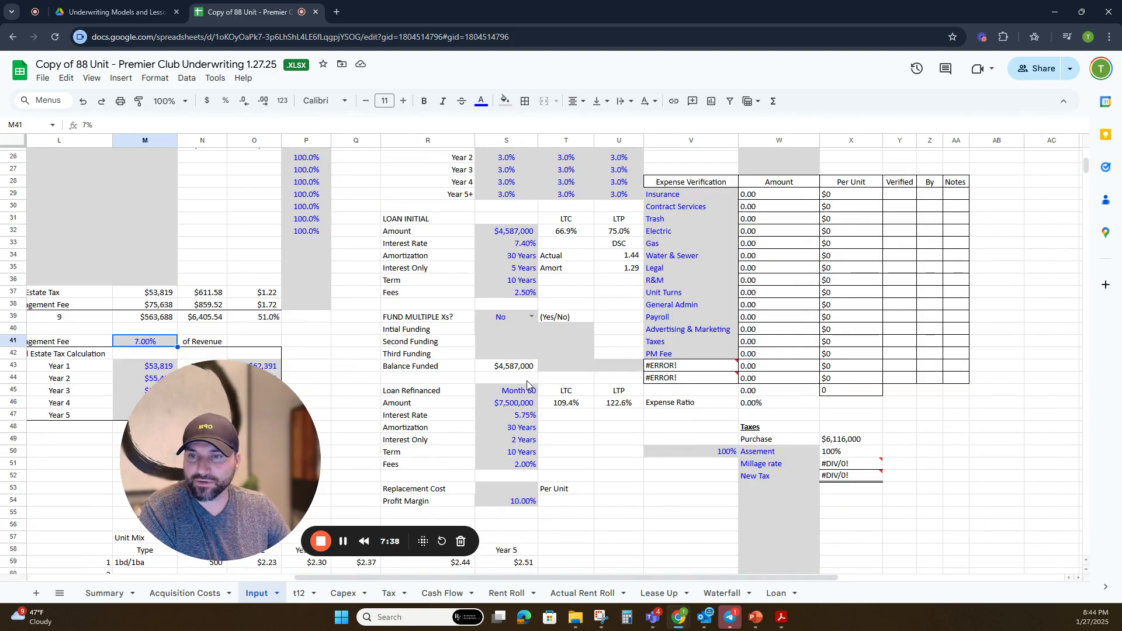
{"action": "scroll", "coordinate": [511, 336], "scroll_direction": "up", "scroll_amount": 5}
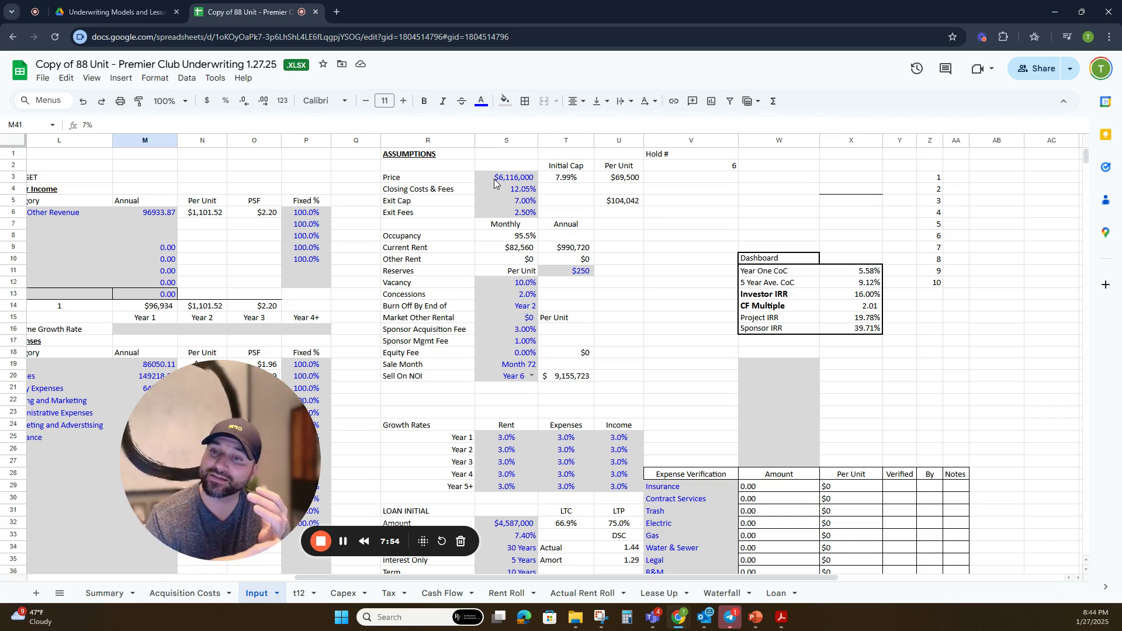
Step: Inspect the vacancy, concessions, burn-off year, Sponsor Acquisition Fee and Sale Month entries in the Assumptions block
{"action": "left_click", "coordinate": [506, 284]}
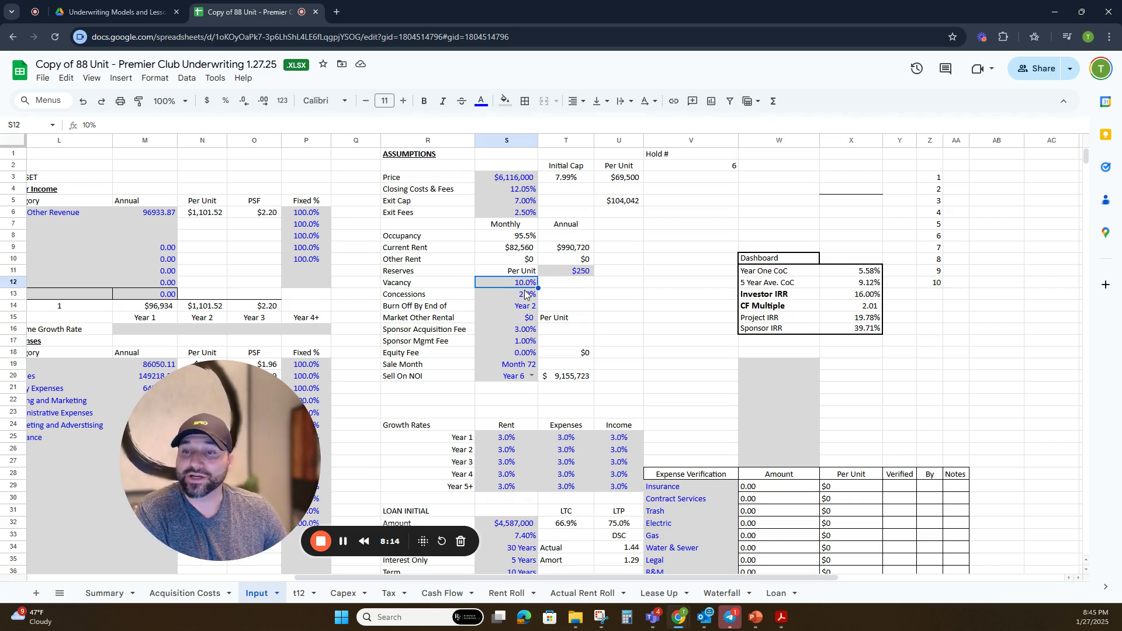
{"action": "left_click", "coordinate": [525, 295]}
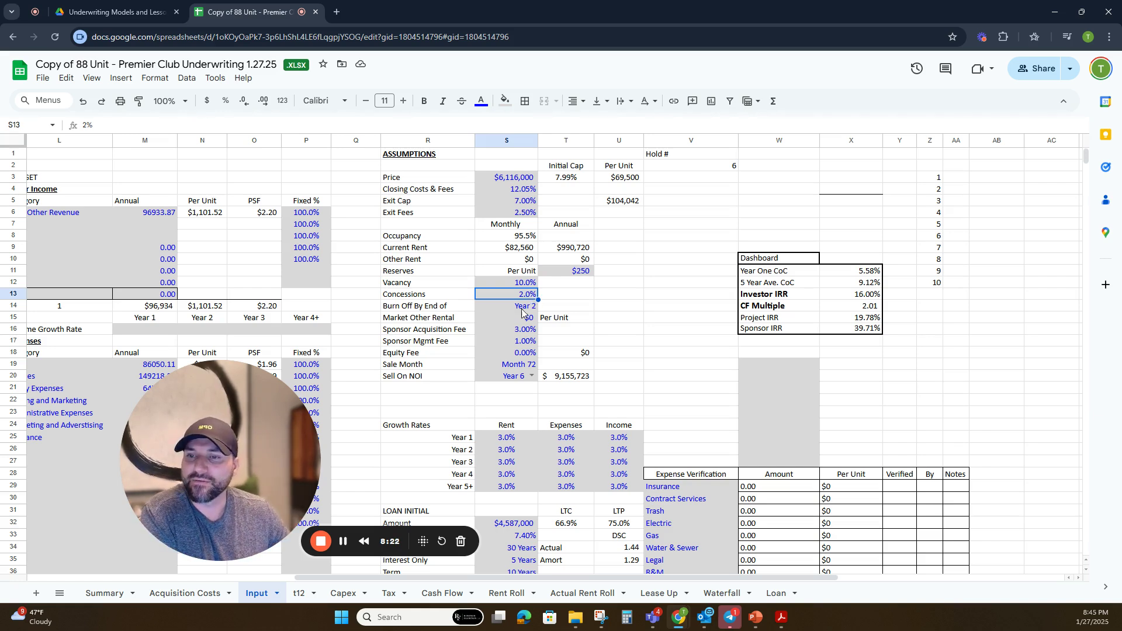
{"action": "left_click", "coordinate": [514, 307]}
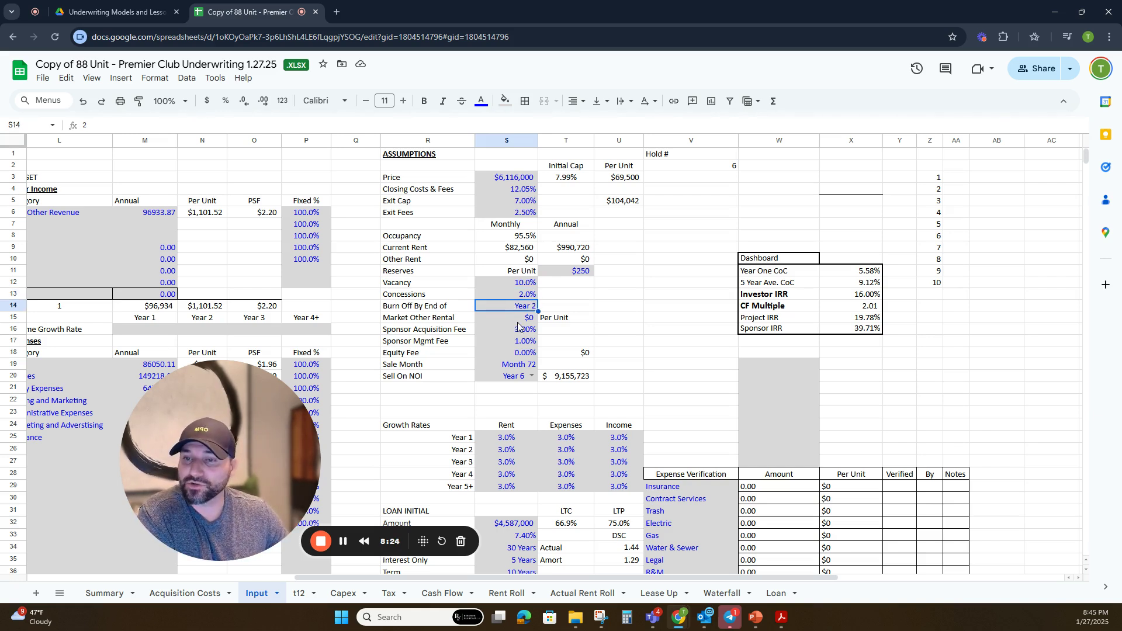
{"action": "left_click", "coordinate": [518, 332]}
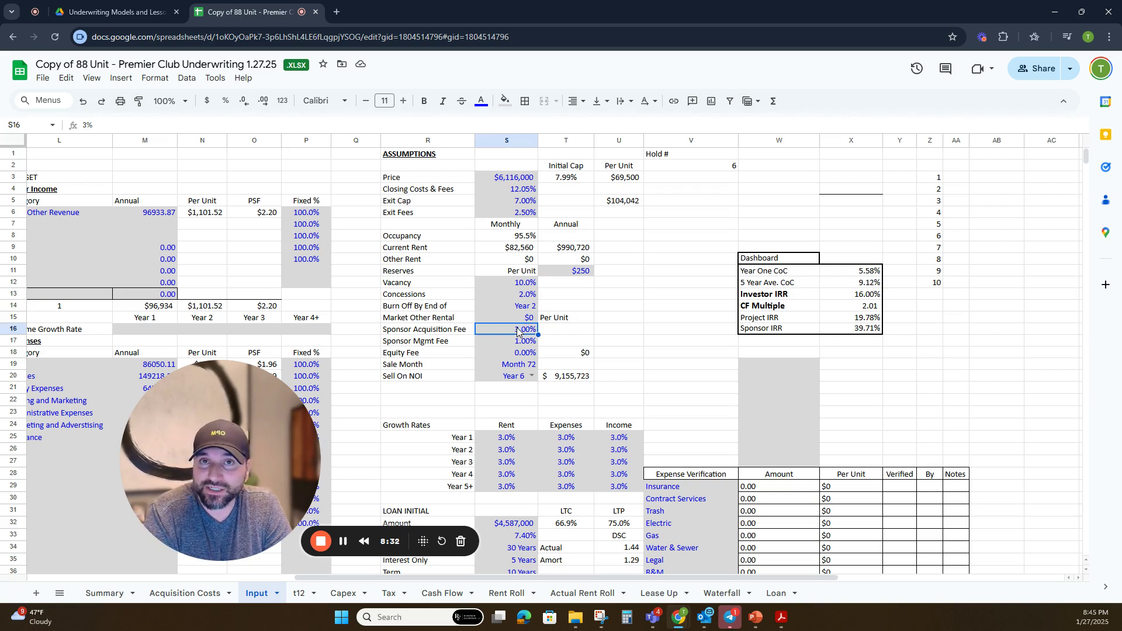
{"action": "left_click", "coordinate": [507, 365]}
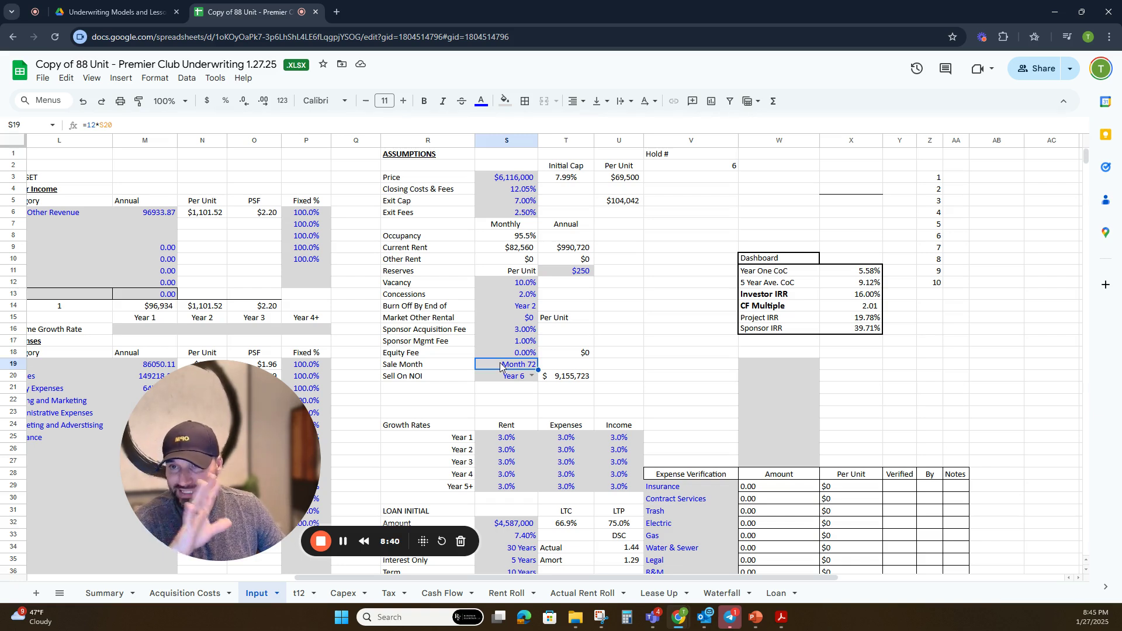
Step: Check the Price and the Closing Costs & Fees formula in the assumptions against the Acquisition Costs sheet's itemized breakdown
{"action": "left_click", "coordinate": [511, 178]}
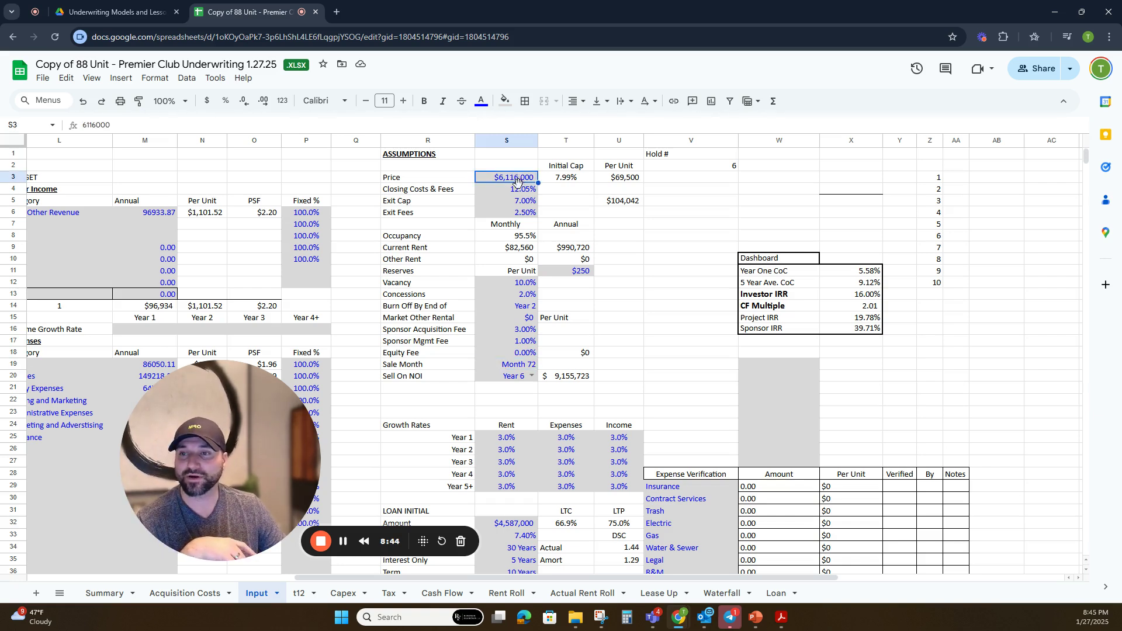
{"action": "left_click", "coordinate": [508, 191]}
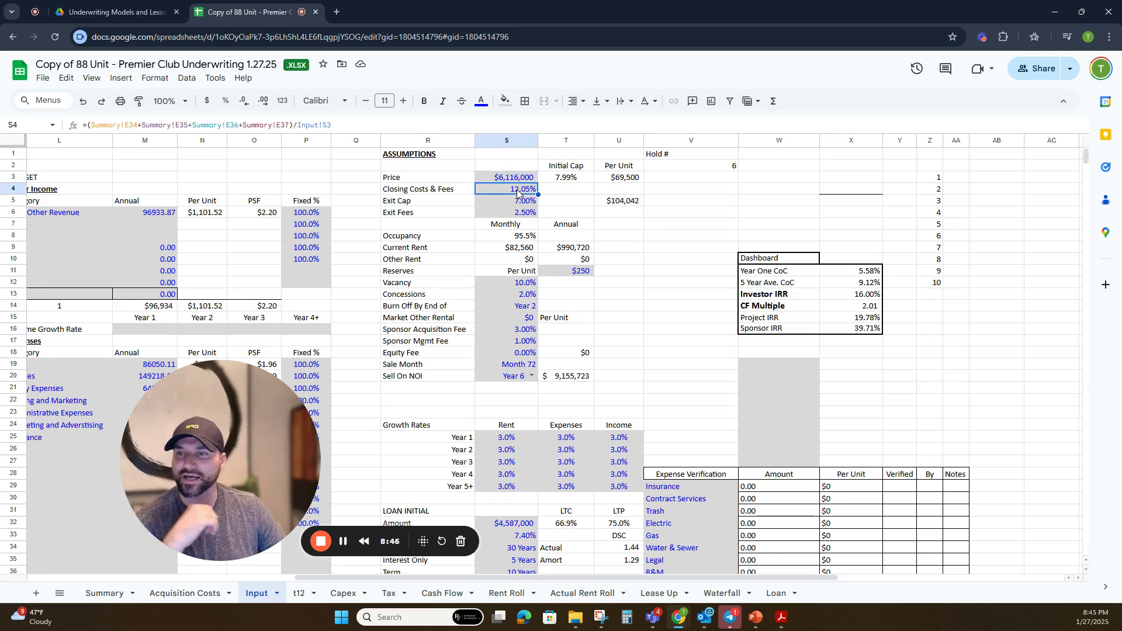
{"action": "left_click", "coordinate": [185, 594]}
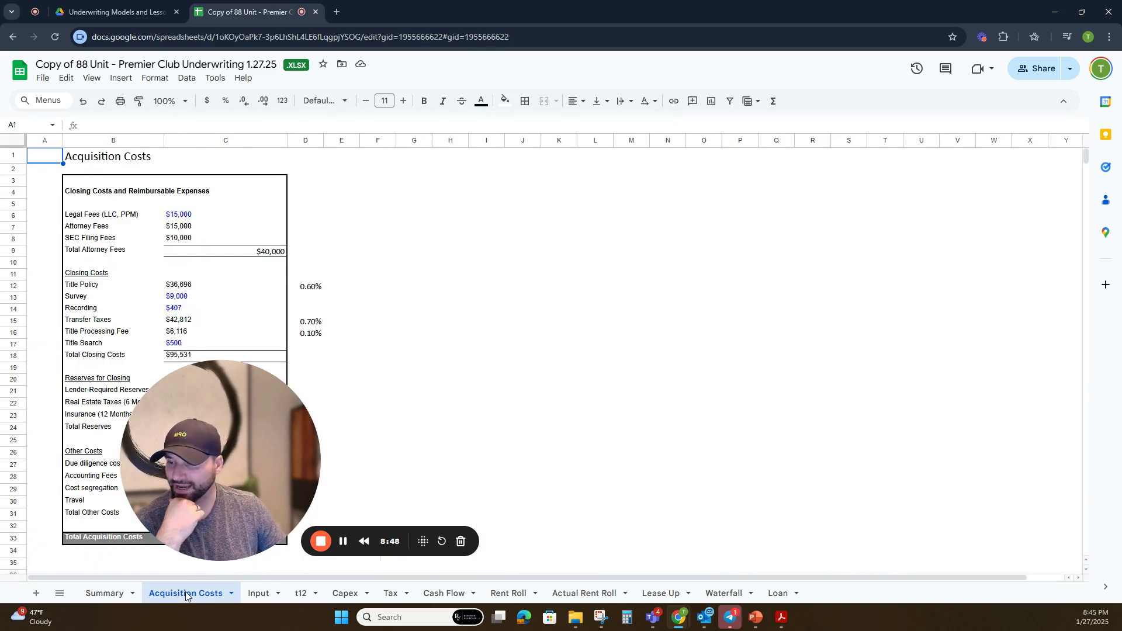
{"action": "left_click_drag", "start_coordinate": [208, 443], "coordinate": [518, 277]}
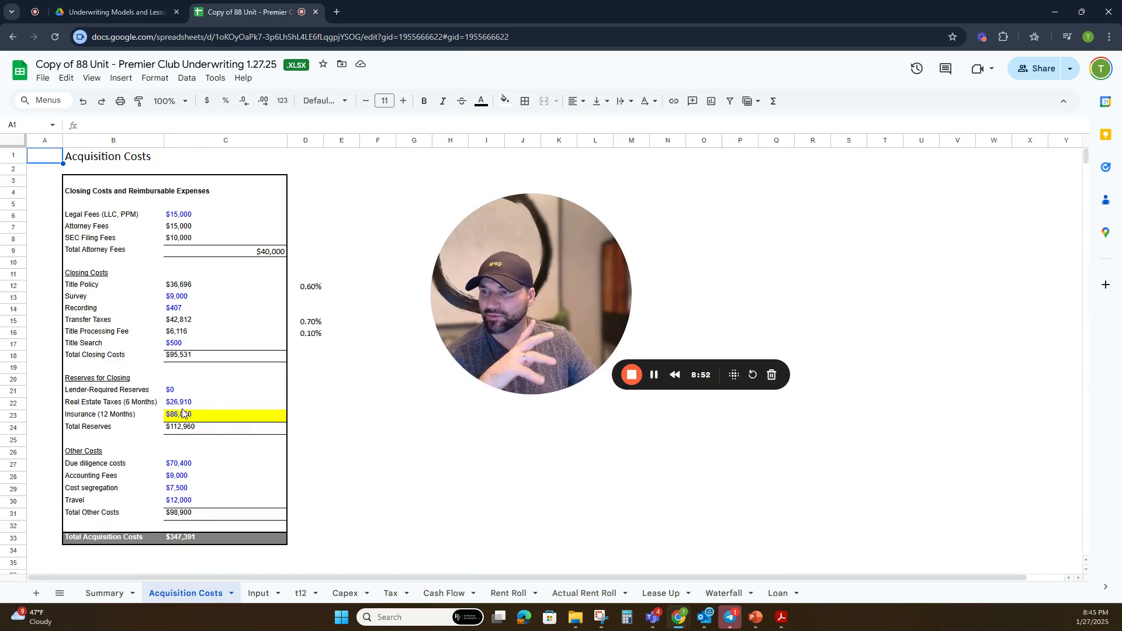
Step: Inspect the due diligence, cost segregation and accounting fee entries under Other Costs on the Acquisition Costs sheet
{"action": "left_click", "coordinate": [180, 466]}
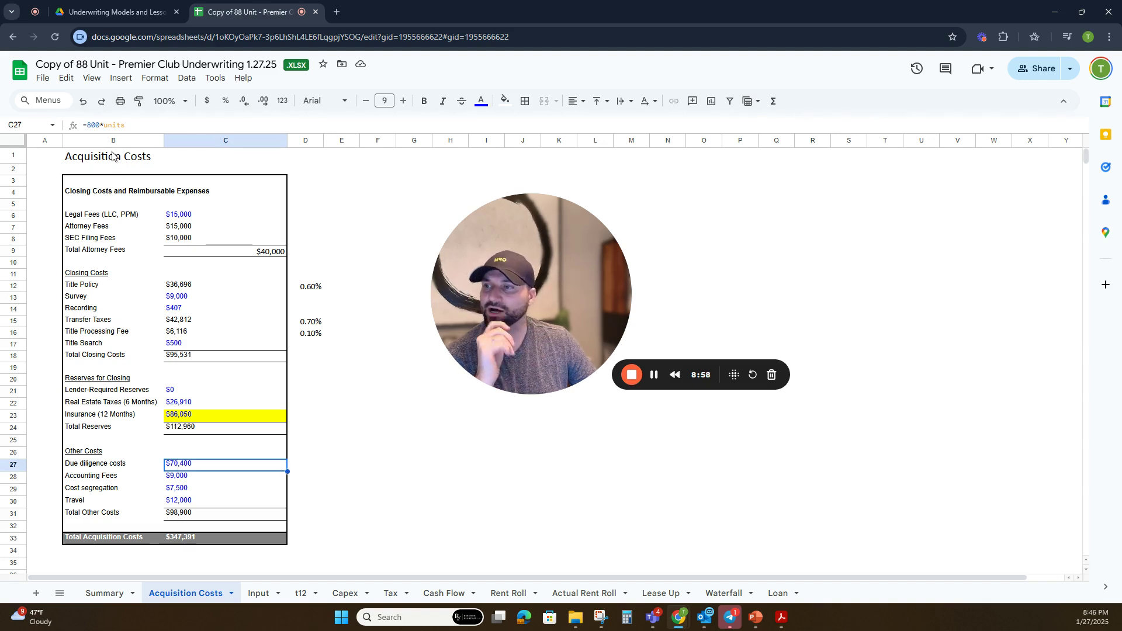
{"action": "left_click", "coordinate": [627, 618]}
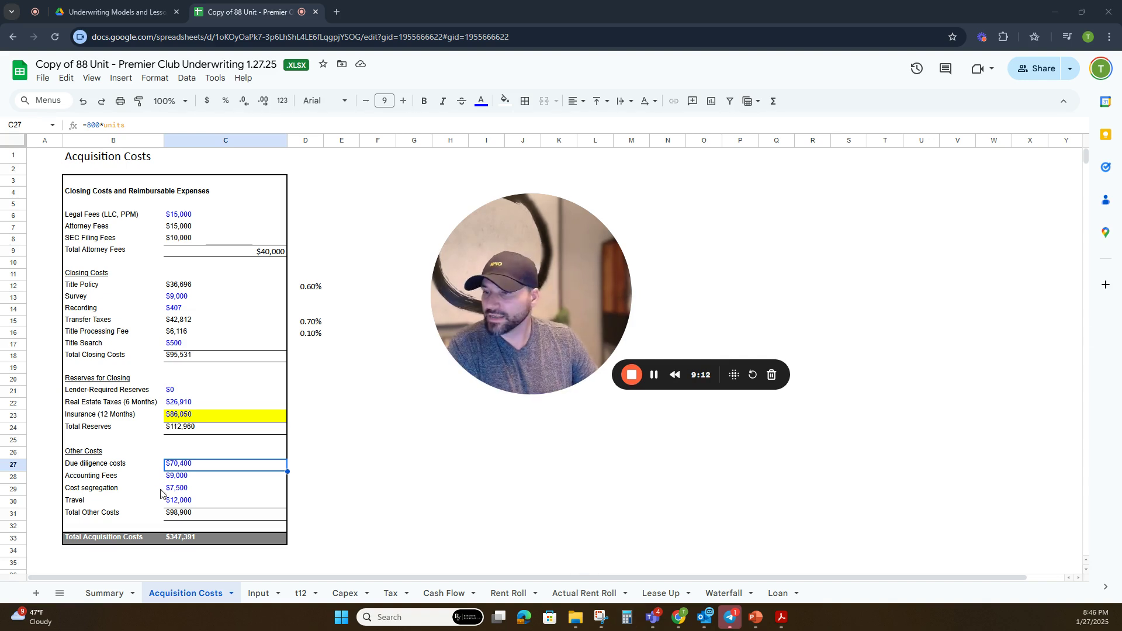
{"action": "left_click", "coordinate": [183, 490]}
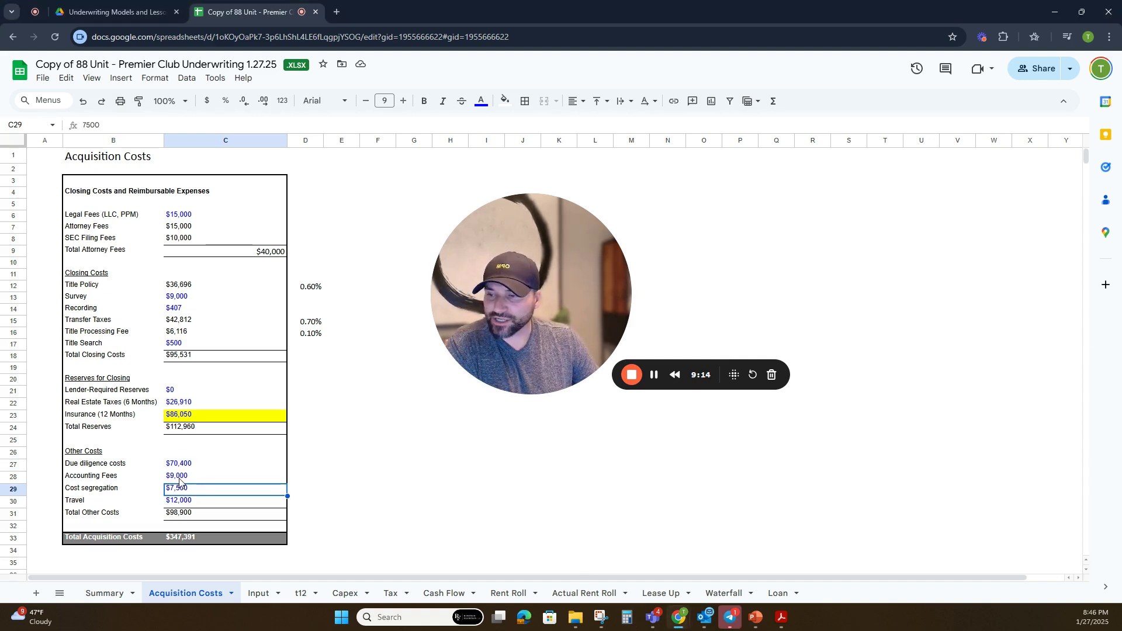
{"action": "left_click", "coordinate": [180, 478]}
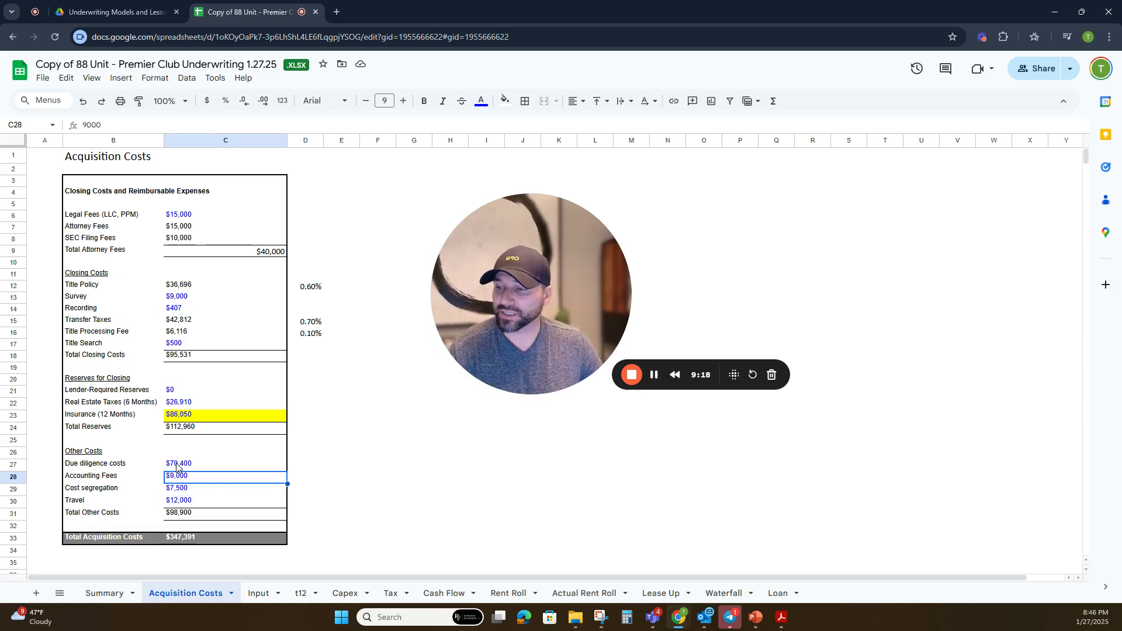
{"action": "key", "text": "Up"}
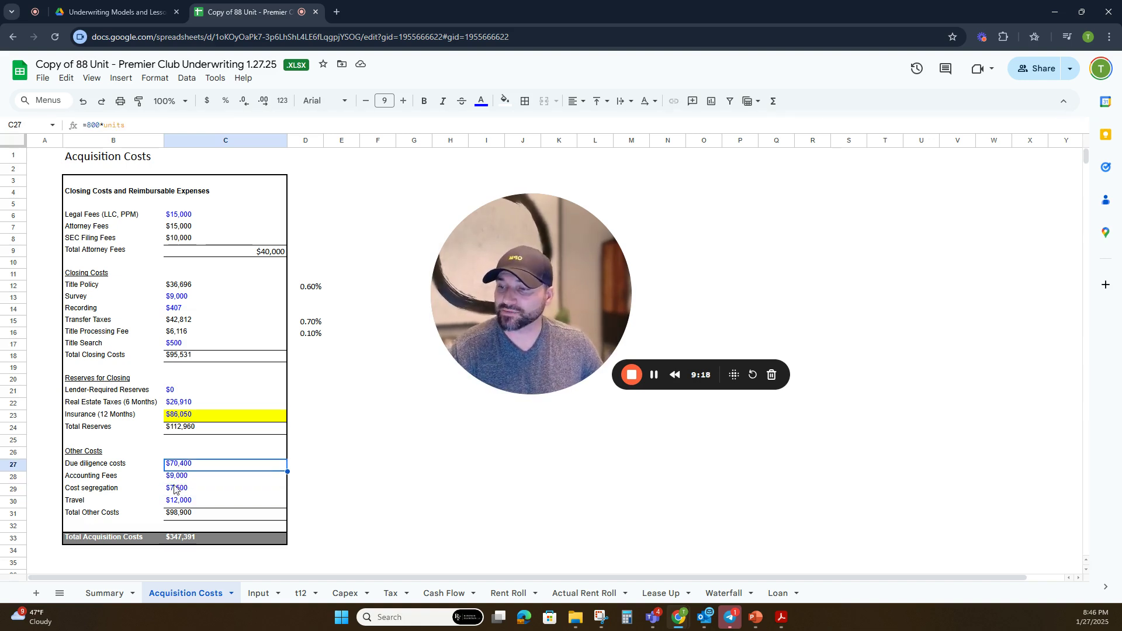
Step: Return to the Input sheet and examine the yearly rent, expense and income growth rates and the initial loan terms
{"action": "left_click", "coordinate": [253, 594]}
{"action": "left_click_drag", "start_coordinate": [507, 284], "coordinate": [131, 375]}
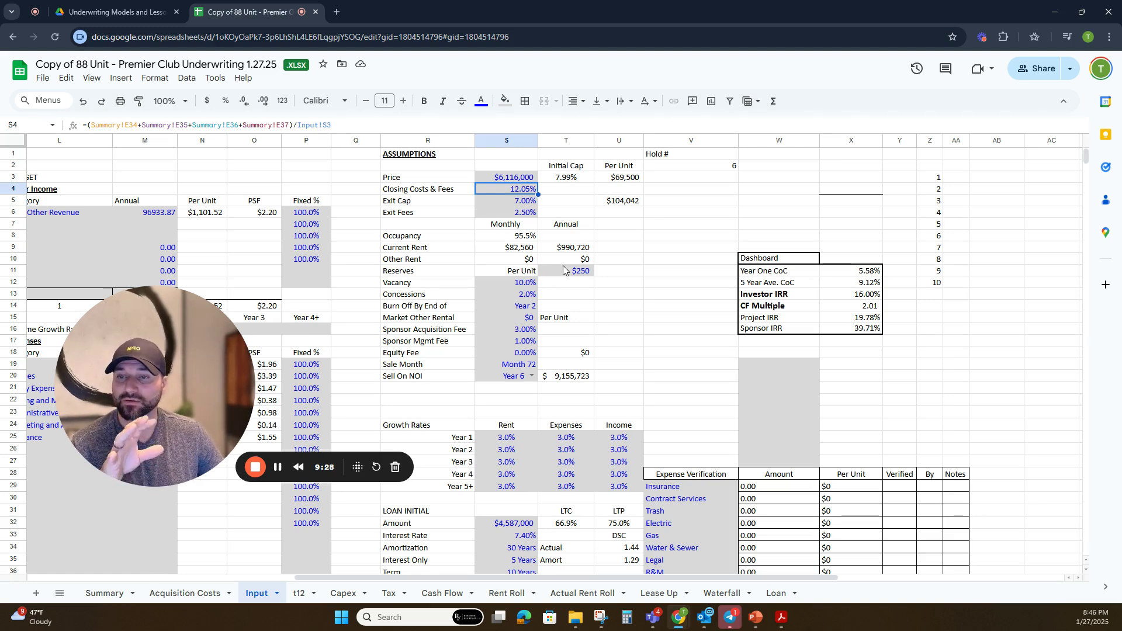
{"action": "scroll", "coordinate": [561, 276], "scroll_direction": "down", "scroll_amount": 5}
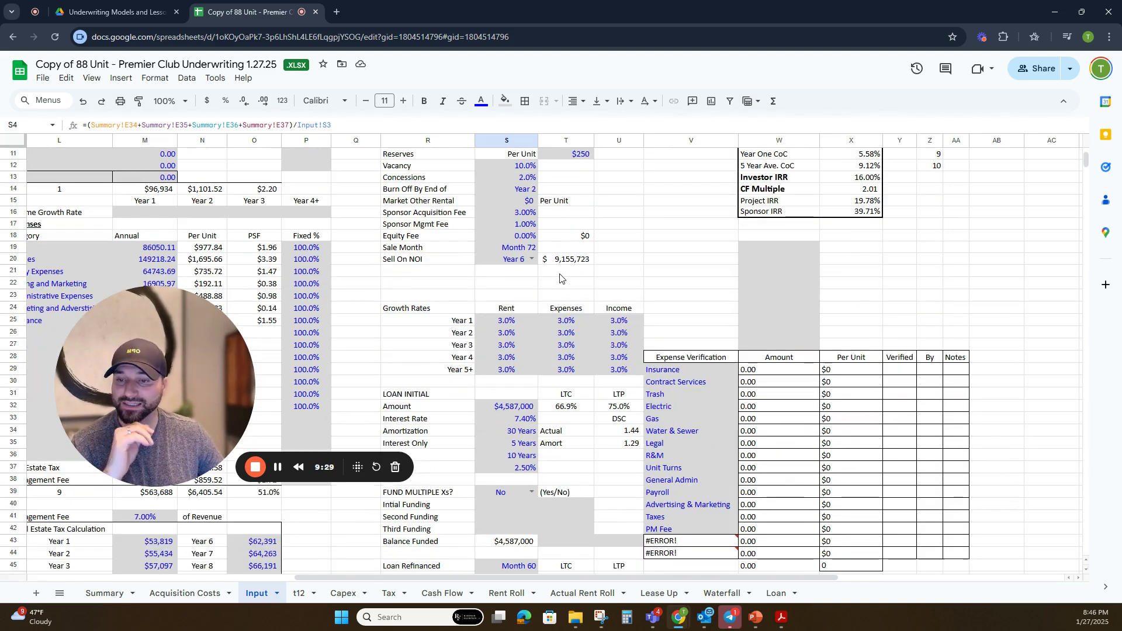
{"action": "left_click", "coordinate": [503, 323]}
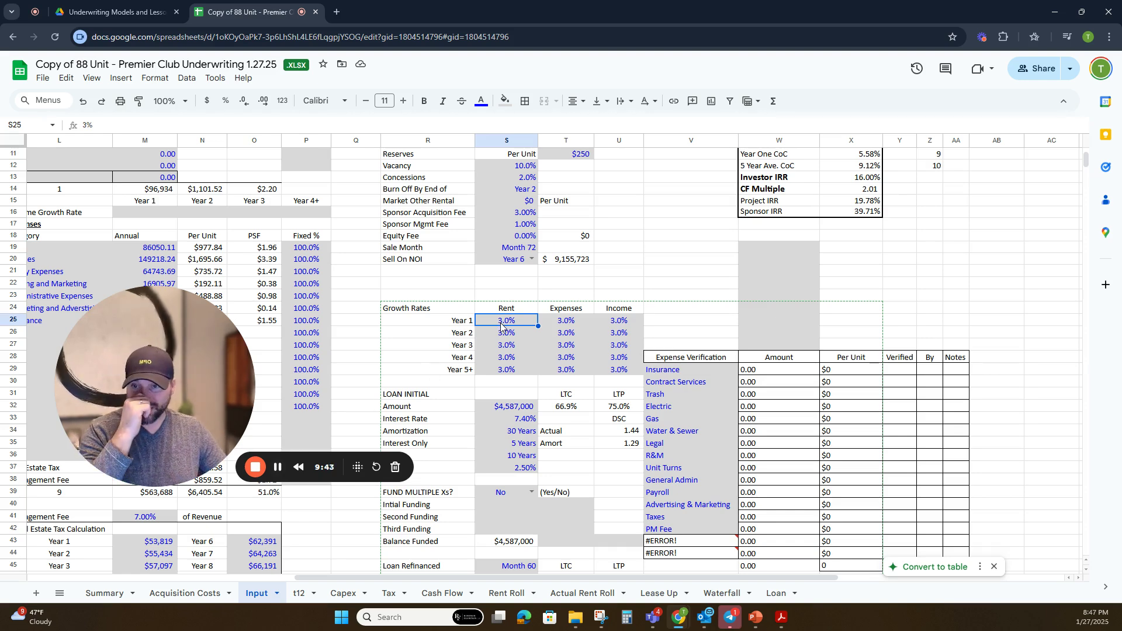
{"action": "scroll", "coordinate": [501, 326], "scroll_direction": "up", "scroll_amount": 1}
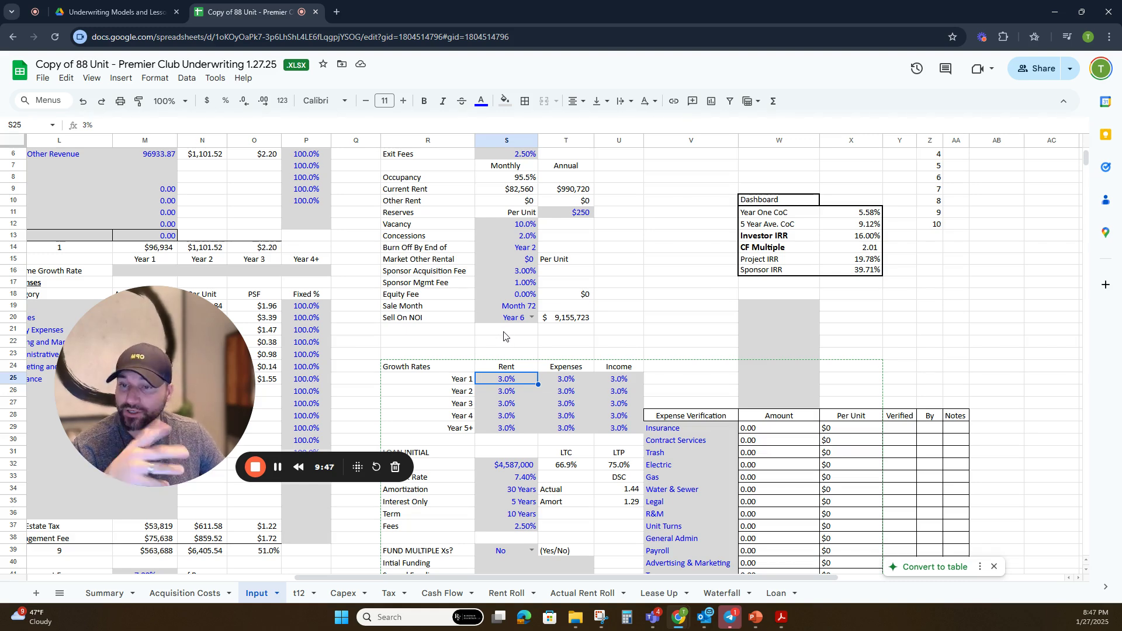
{"action": "scroll", "coordinate": [523, 357], "scroll_direction": "down", "scroll_amount": 1}
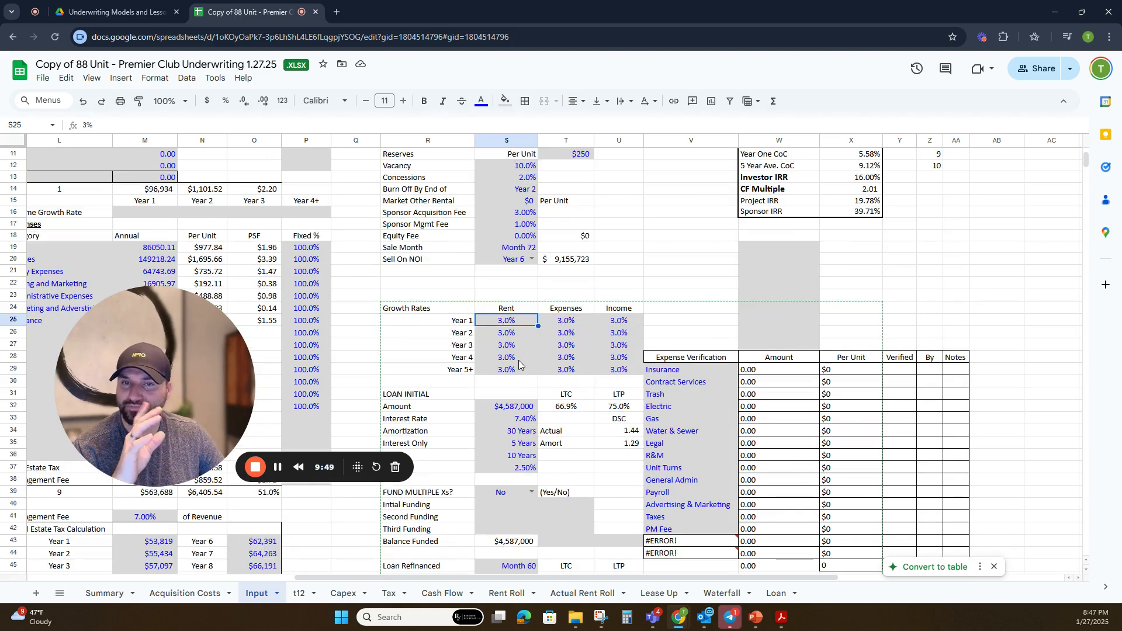
{"action": "scroll", "coordinate": [517, 362], "scroll_direction": "down", "scroll_amount": 1}
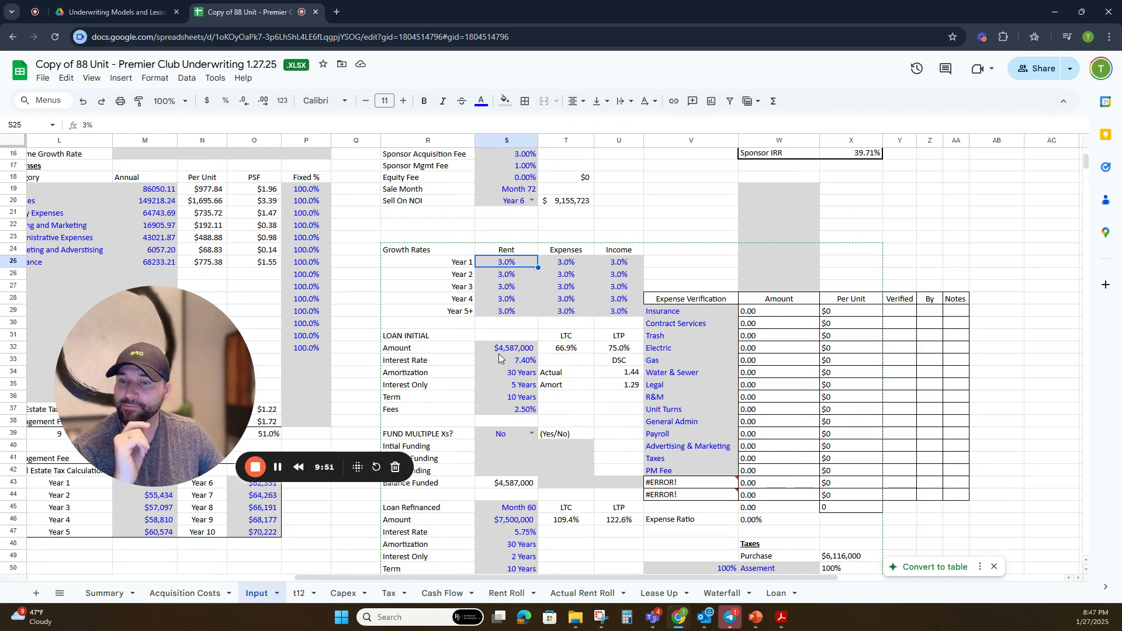
Step: Inspect the initial loan's amount, interest rate, amortization, interest-only period, term and fees, plus the funding and refinance entries below them
{"action": "left_click", "coordinate": [506, 351]}
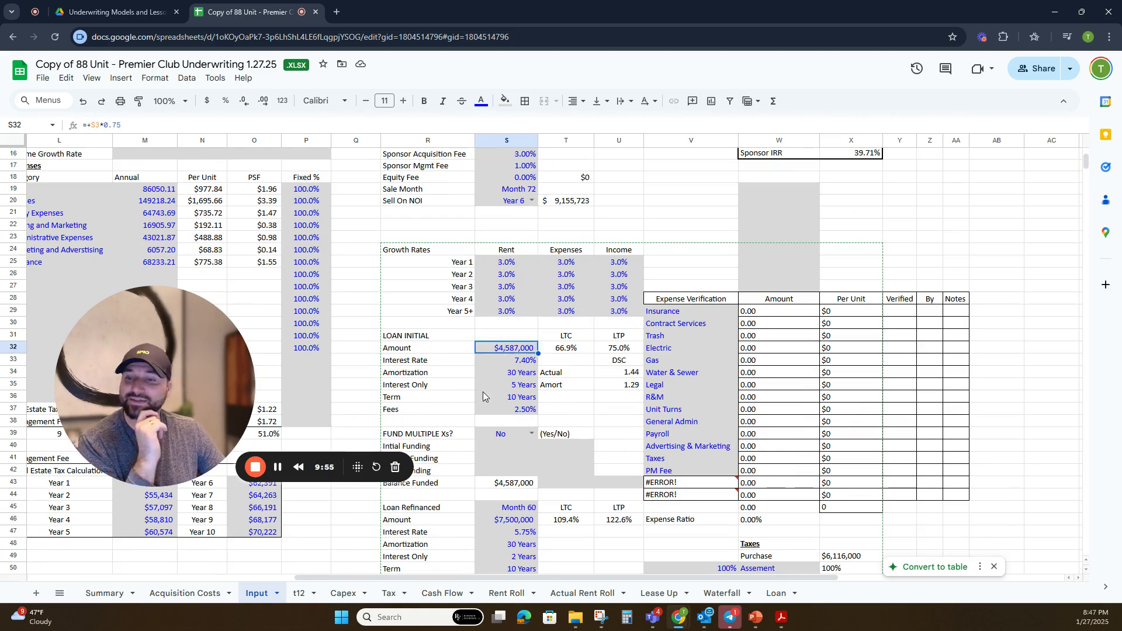
{"action": "left_click", "coordinate": [509, 363]}
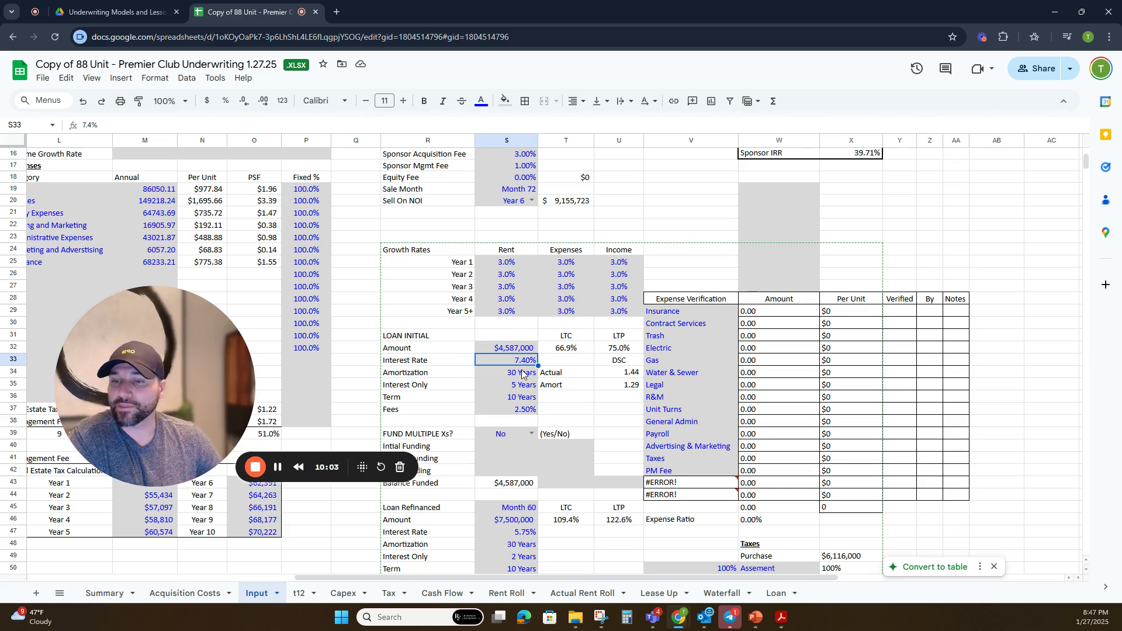
{"action": "left_click", "coordinate": [519, 374]}
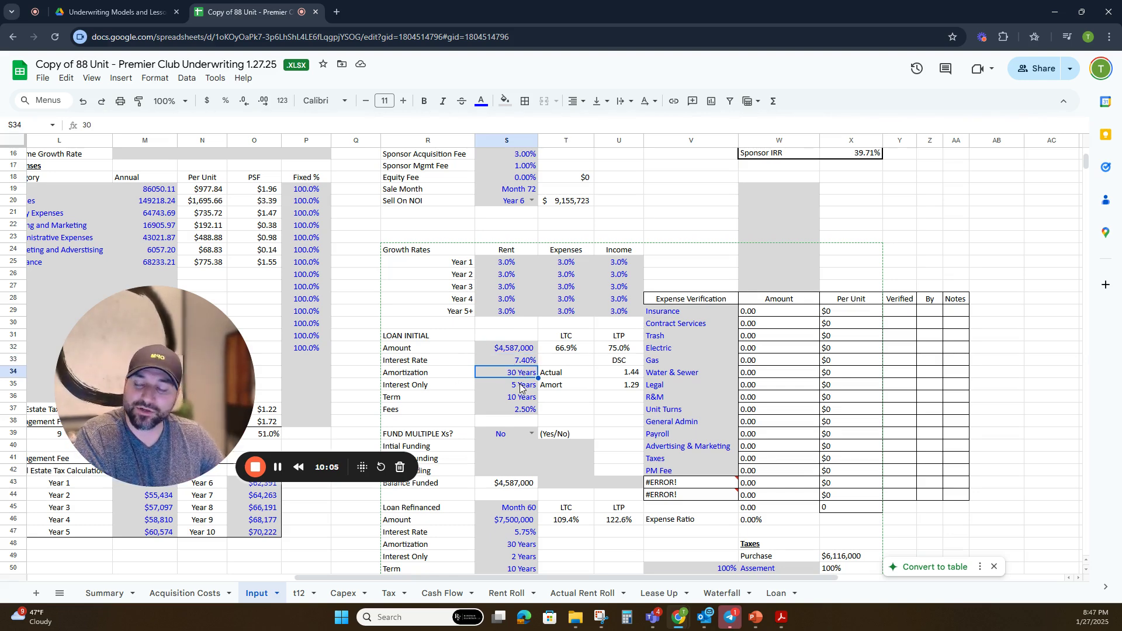
{"action": "left_click", "coordinate": [518, 388]}
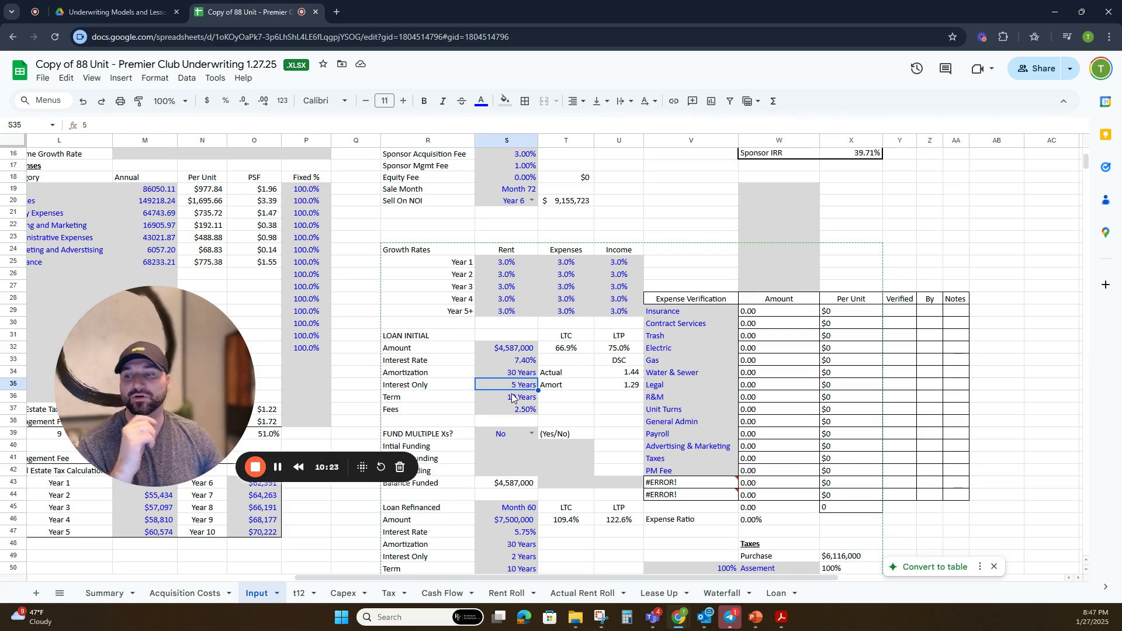
{"action": "left_click", "coordinate": [516, 400]}
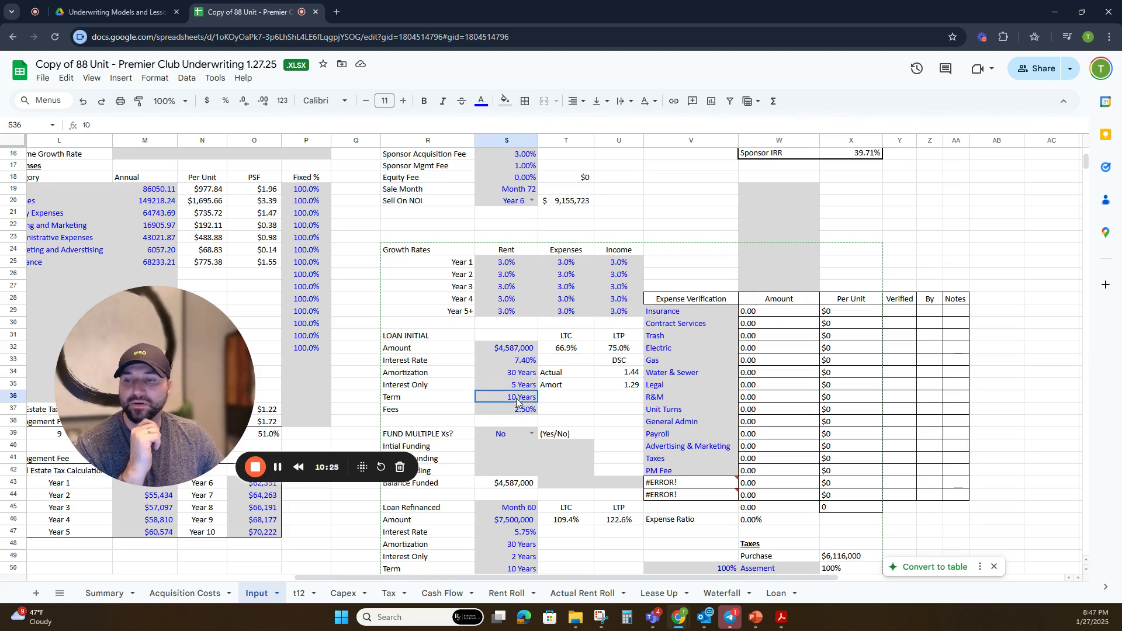
{"action": "left_click", "coordinate": [522, 412]}
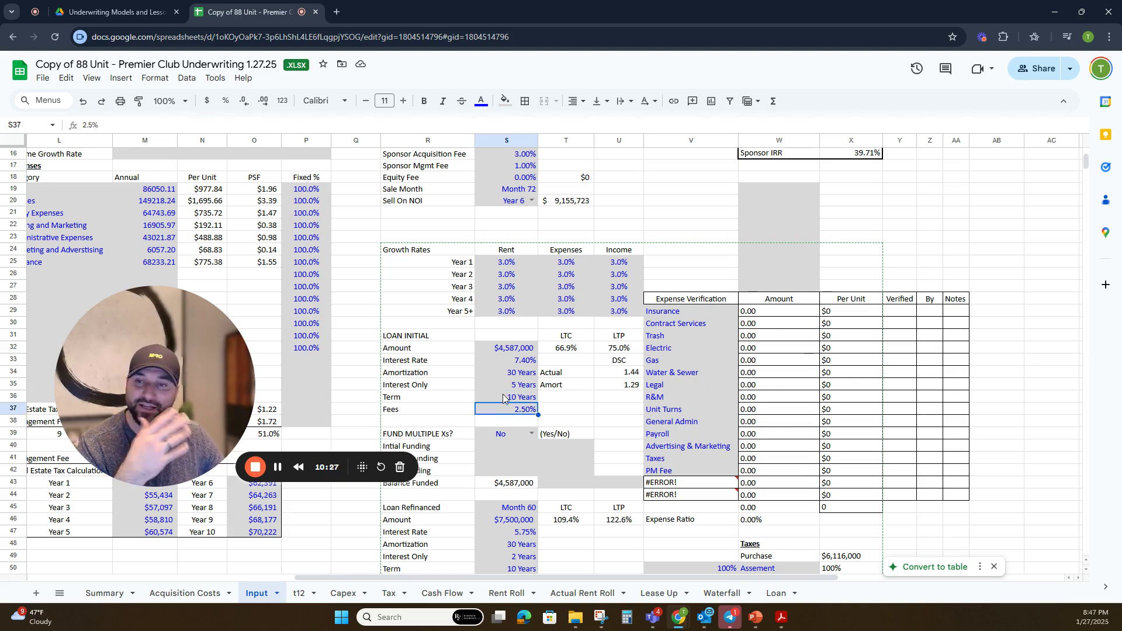
{"action": "scroll", "coordinate": [507, 418], "scroll_direction": "down", "scroll_amount": 3}
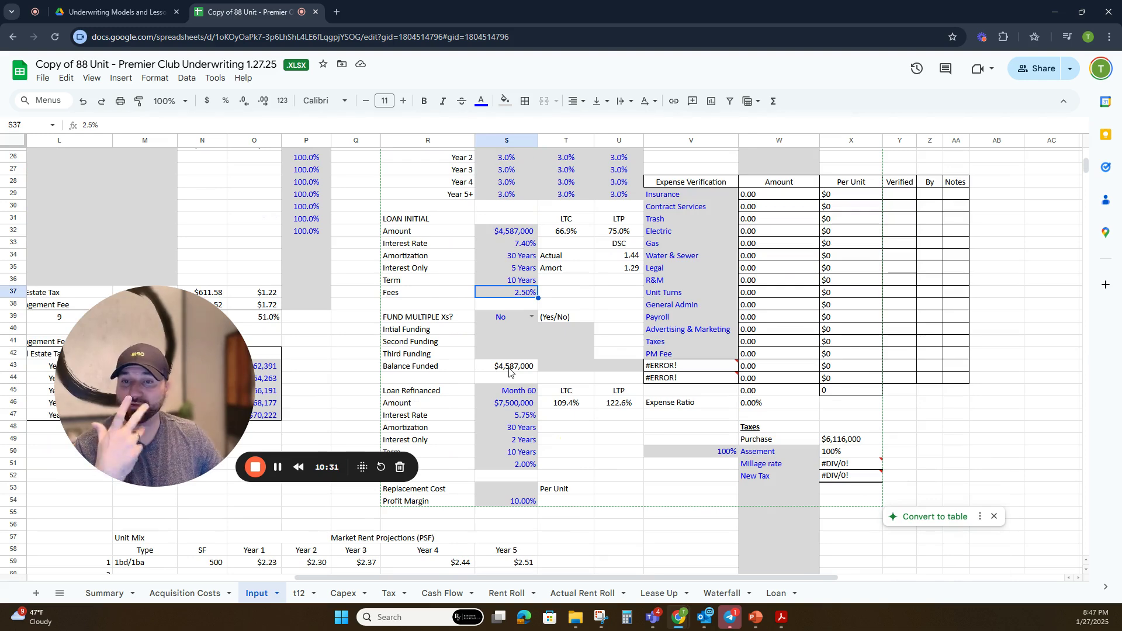
{"action": "scroll", "coordinate": [509, 372], "scroll_direction": "up", "scroll_amount": 3}
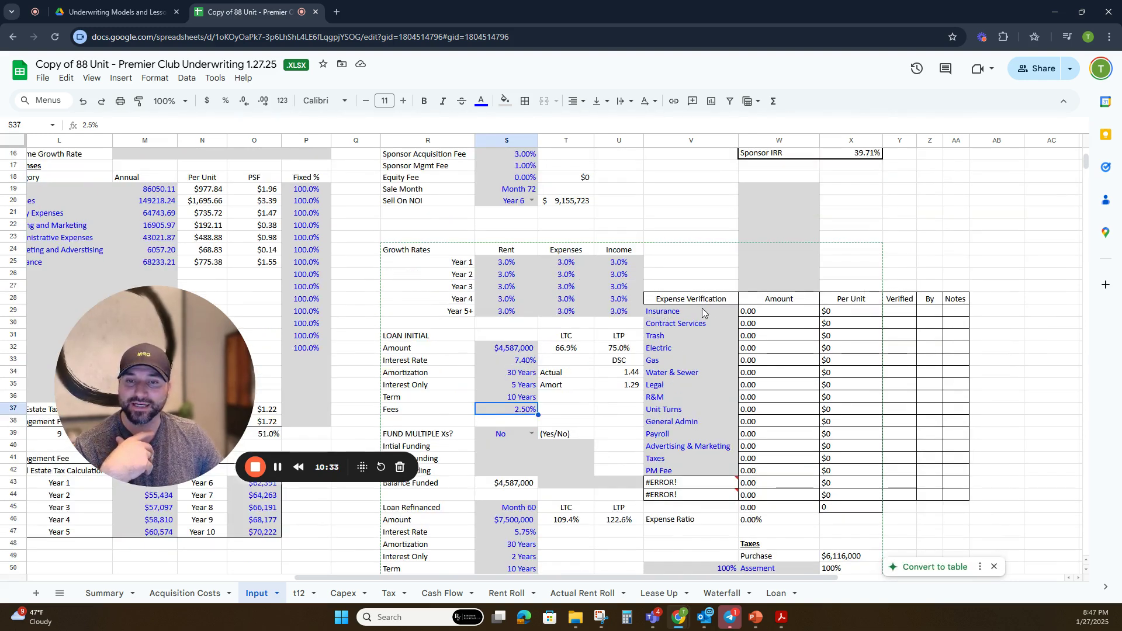
Step: Review the Expense Verification amounts and the Dashboard block of return metrics on the Input sheet
{"action": "left_click_drag", "start_coordinate": [753, 312], "coordinate": [776, 449]}
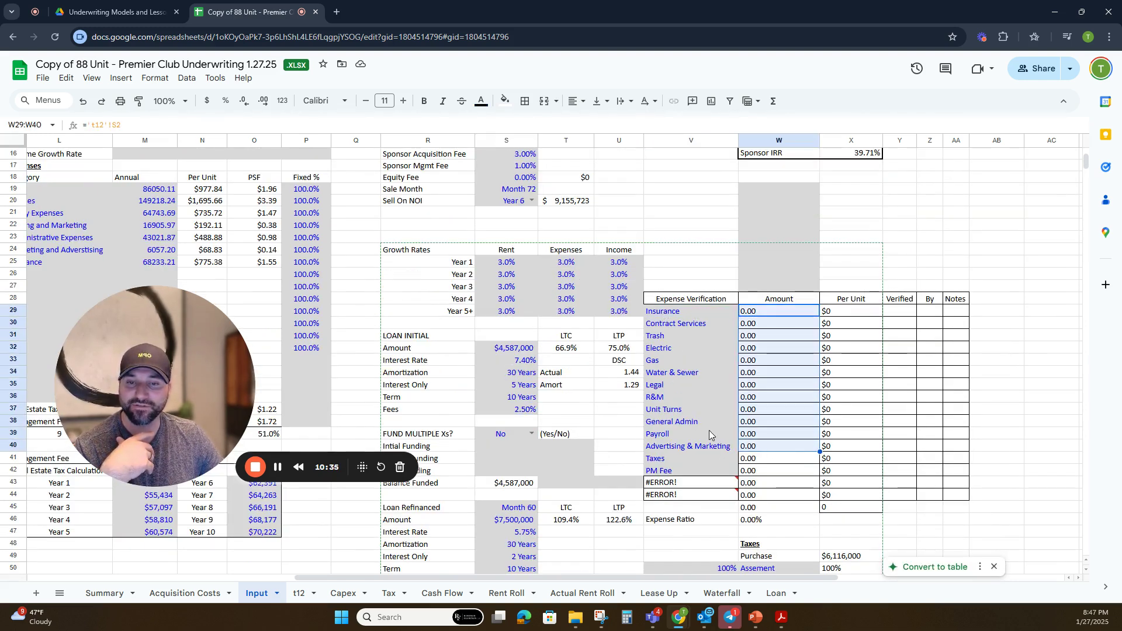
{"action": "left_click", "coordinate": [709, 422]}
{"action": "scroll", "coordinate": [709, 422], "scroll_direction": "up", "scroll_amount": 5}
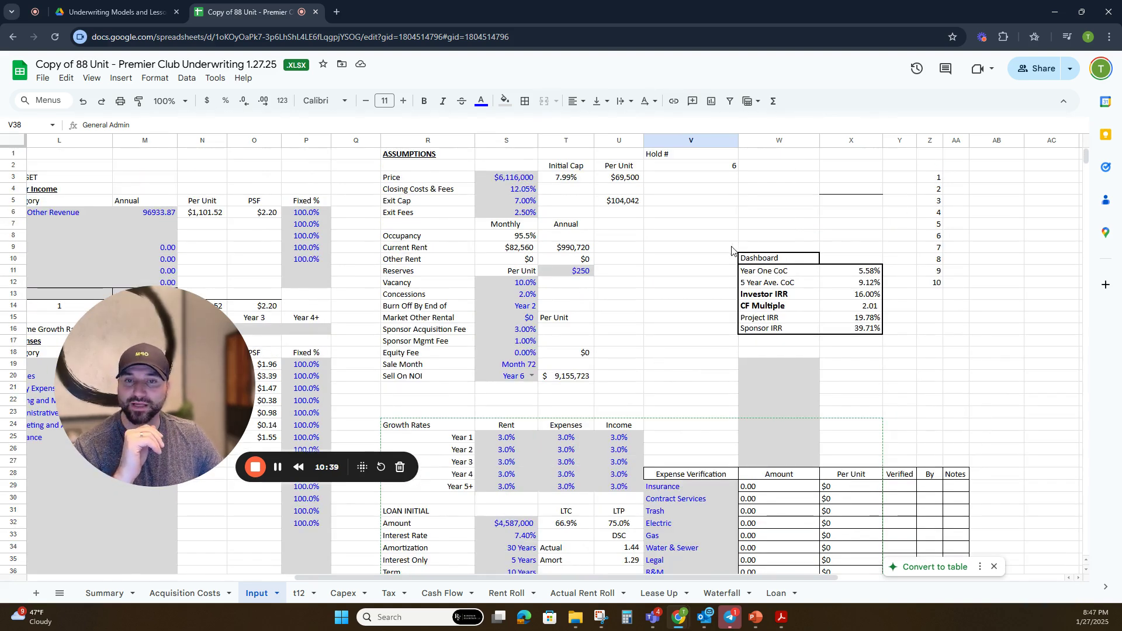
{"action": "left_click_drag", "start_coordinate": [731, 250], "coordinate": [906, 346]}
{"action": "left_click", "coordinate": [702, 360]}
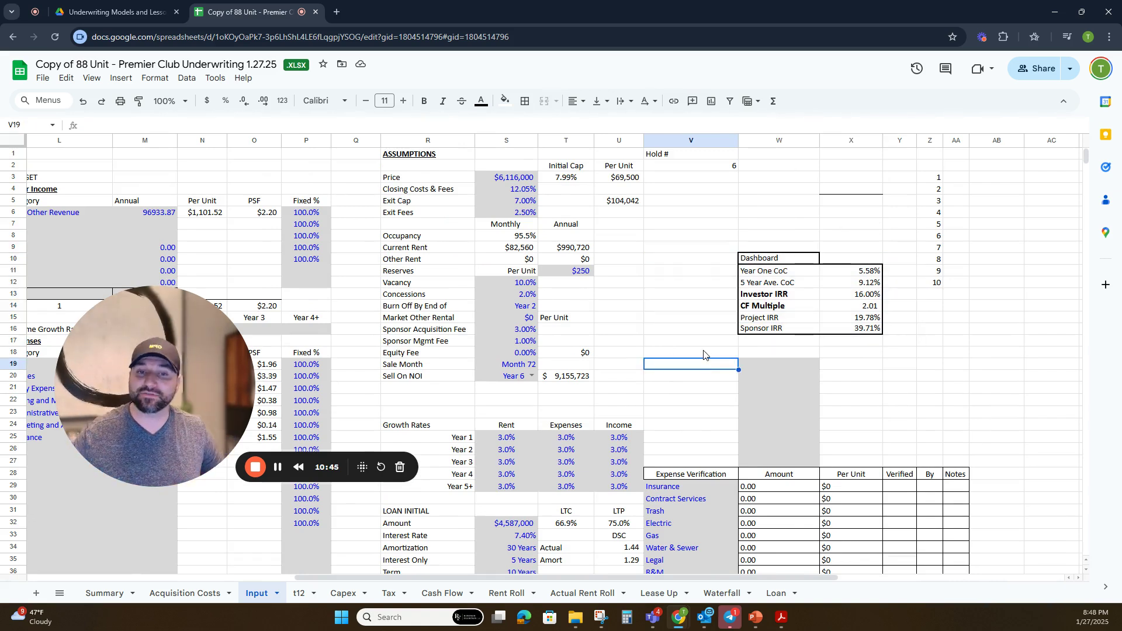
Step: Set the purchase Price in the Assumptions block to $7,000,000 to test its effect on the Dashboard returns
{"action": "left_click", "coordinate": [507, 180]}
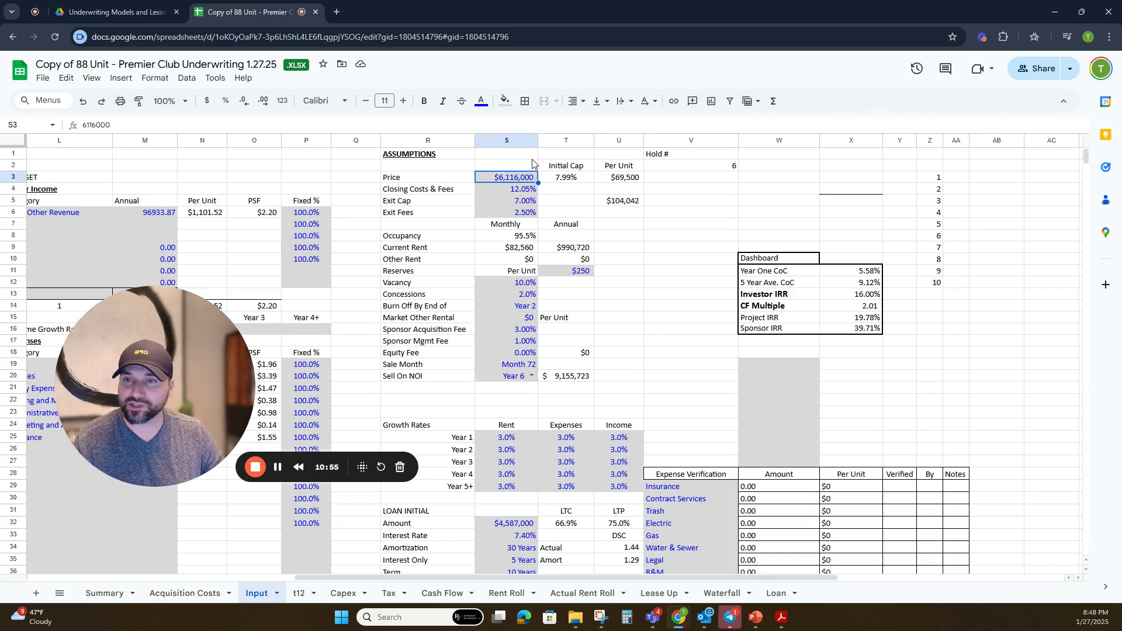
{"action": "type", "text": "700"}
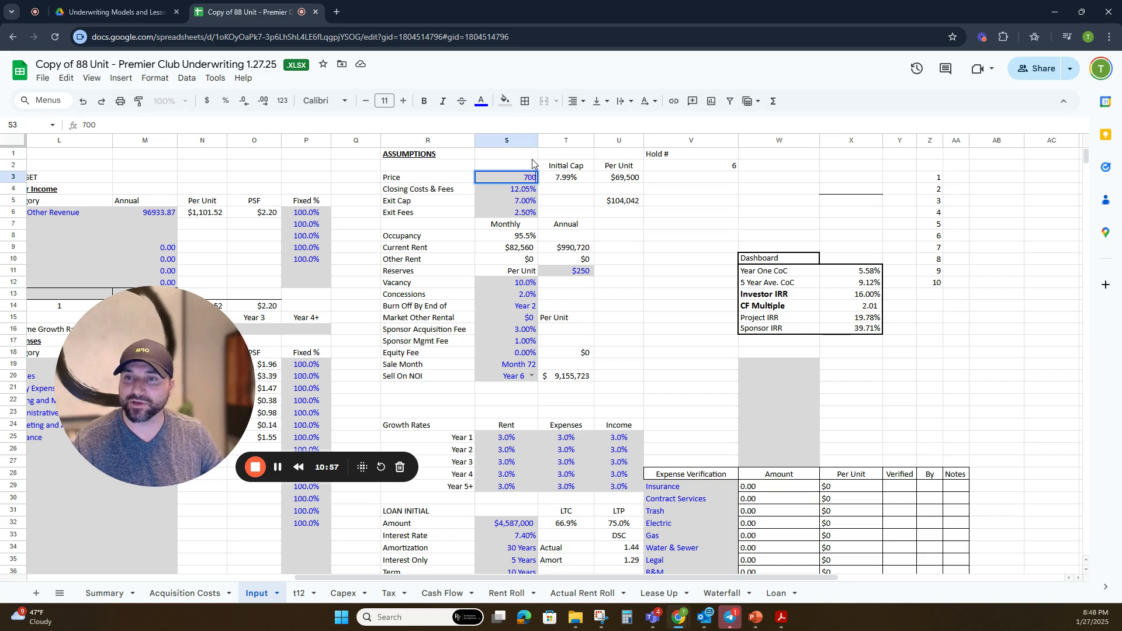
{"action": "type", "text": "0000"}
{"action": "key", "text": "Return"}
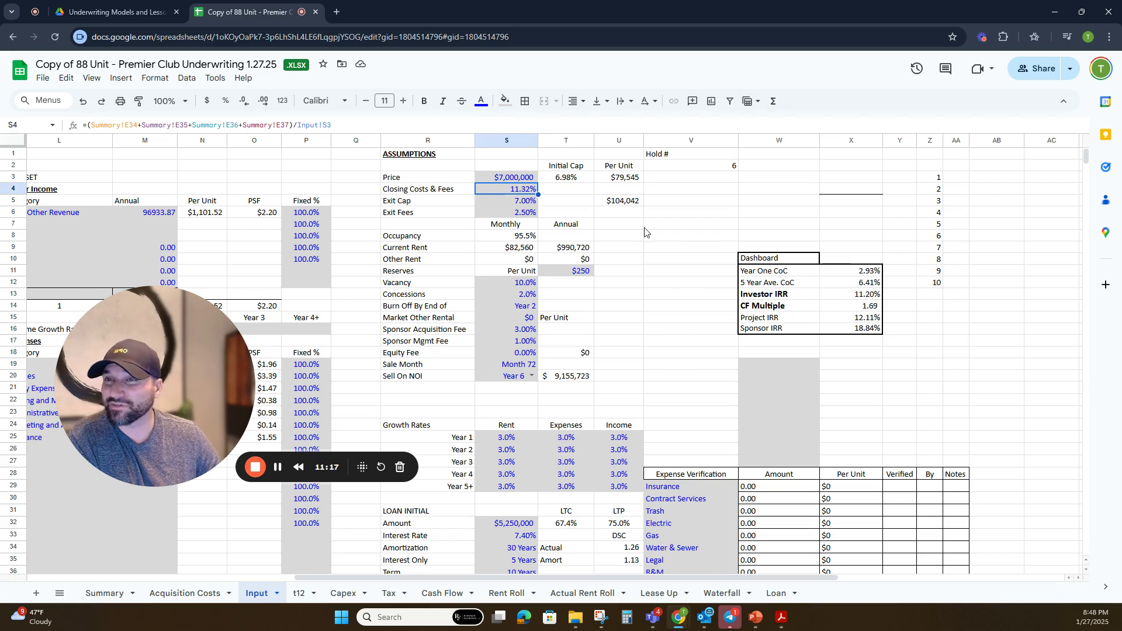
Step: Restore the purchase Price in the Assumptions block to $6,116,000
{"action": "left_click", "coordinate": [510, 178]}
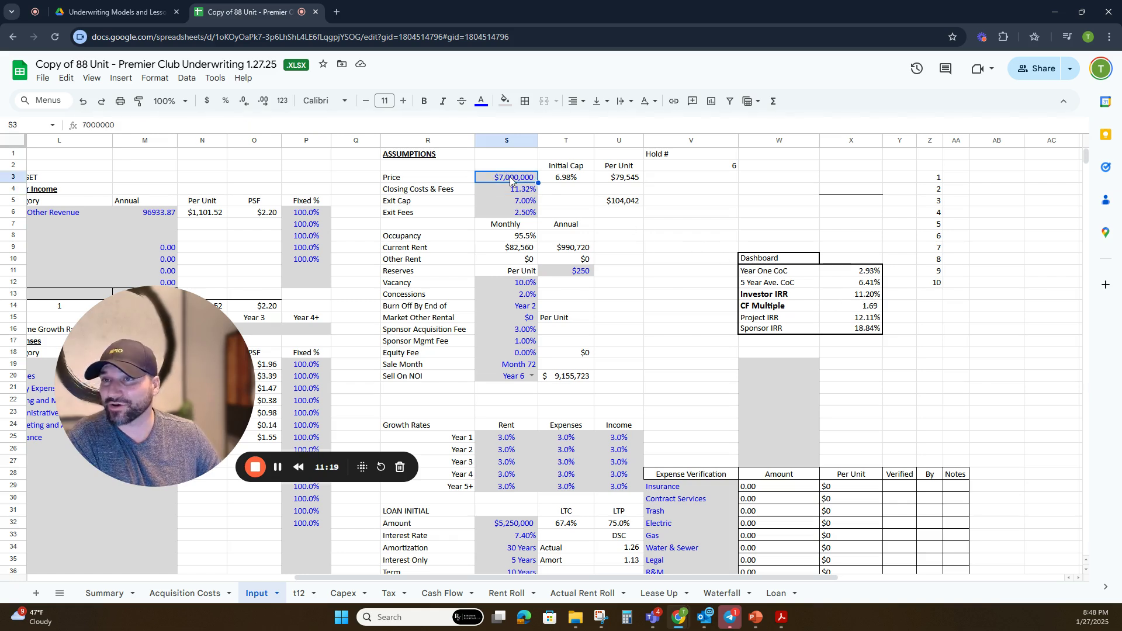
{"action": "type", "text": "6"}
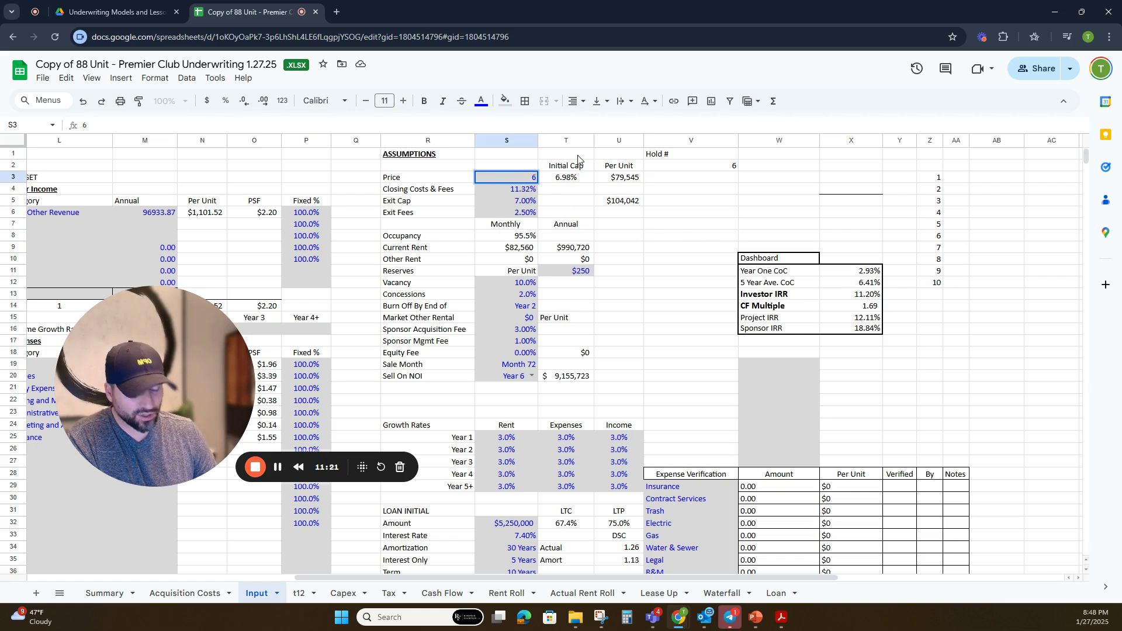
{"action": "type", "text": "116000"}
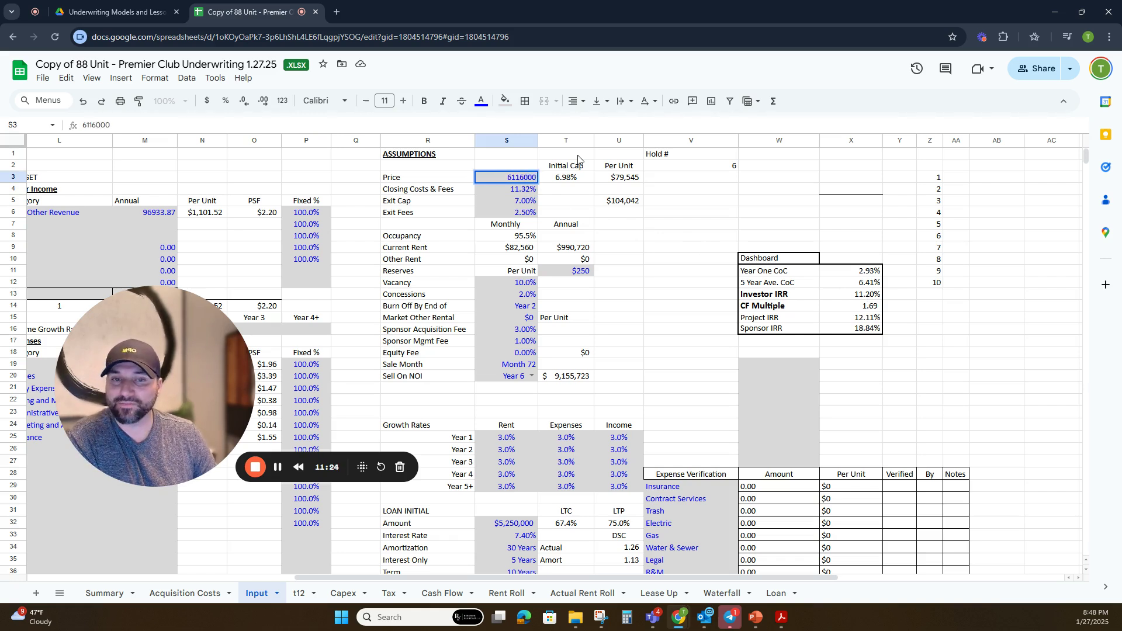
{"action": "key", "text": "Return"}
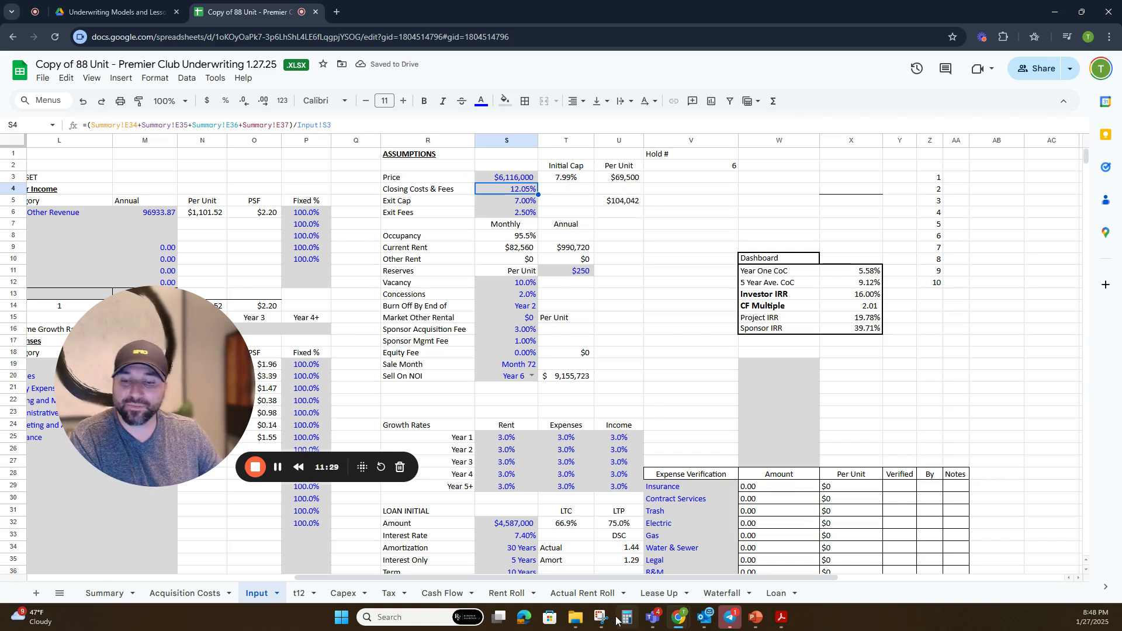
Step: Examine the Dashboard's Investor IRR, 5 Year Ave. CoC, Year One CoC and Sponsor IRR
{"action": "left_click", "coordinate": [857, 297]}
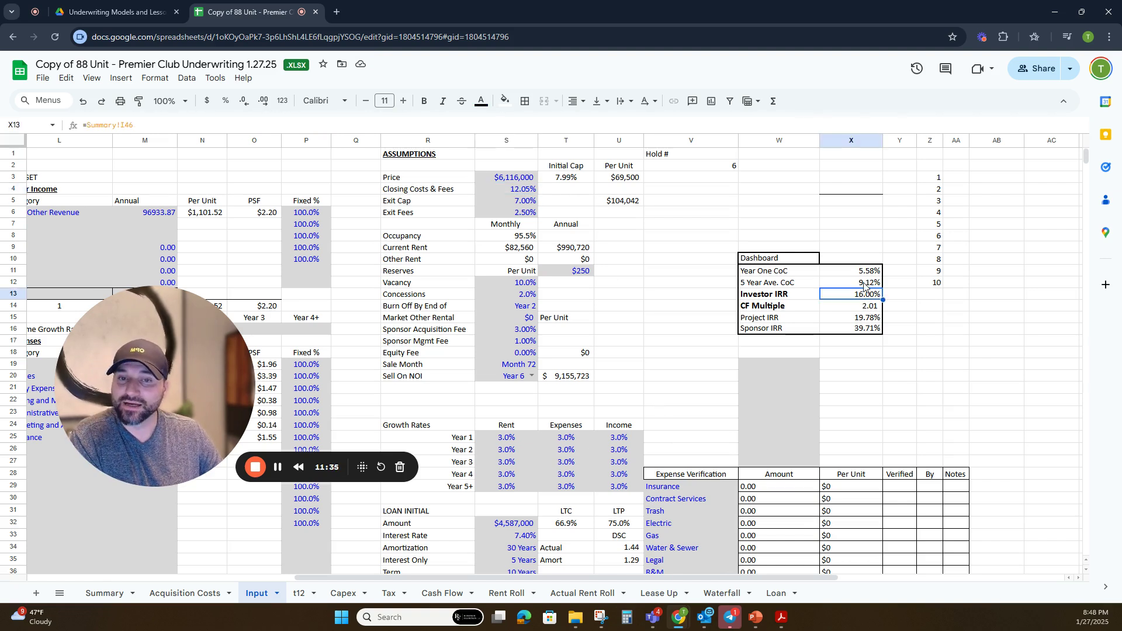
{"action": "left_click", "coordinate": [864, 287]}
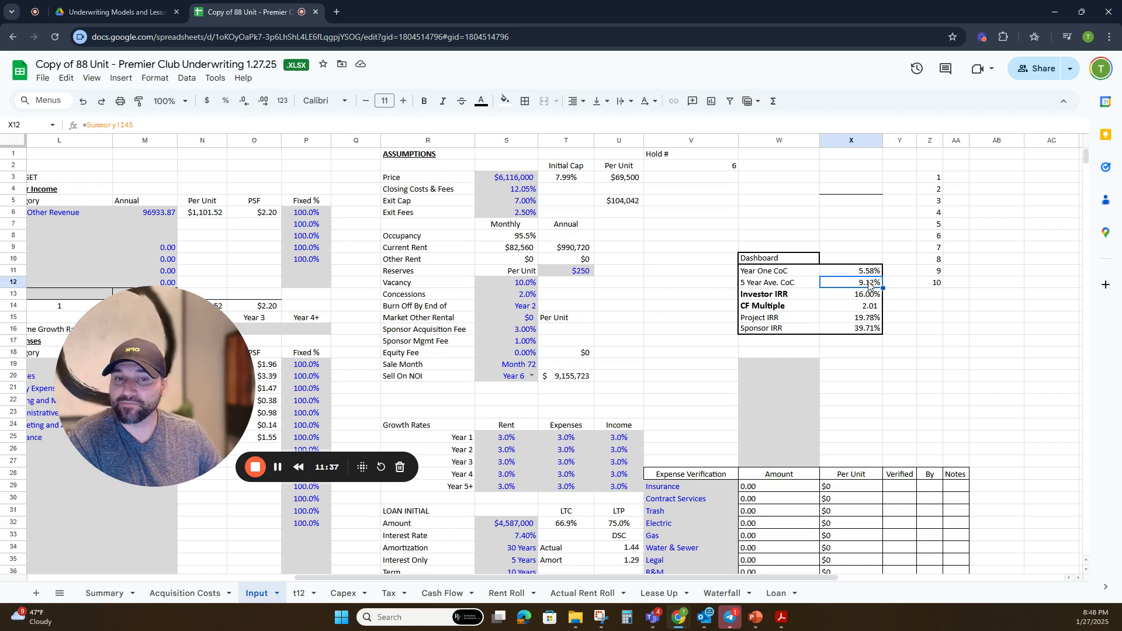
{"action": "left_click", "coordinate": [860, 275]}
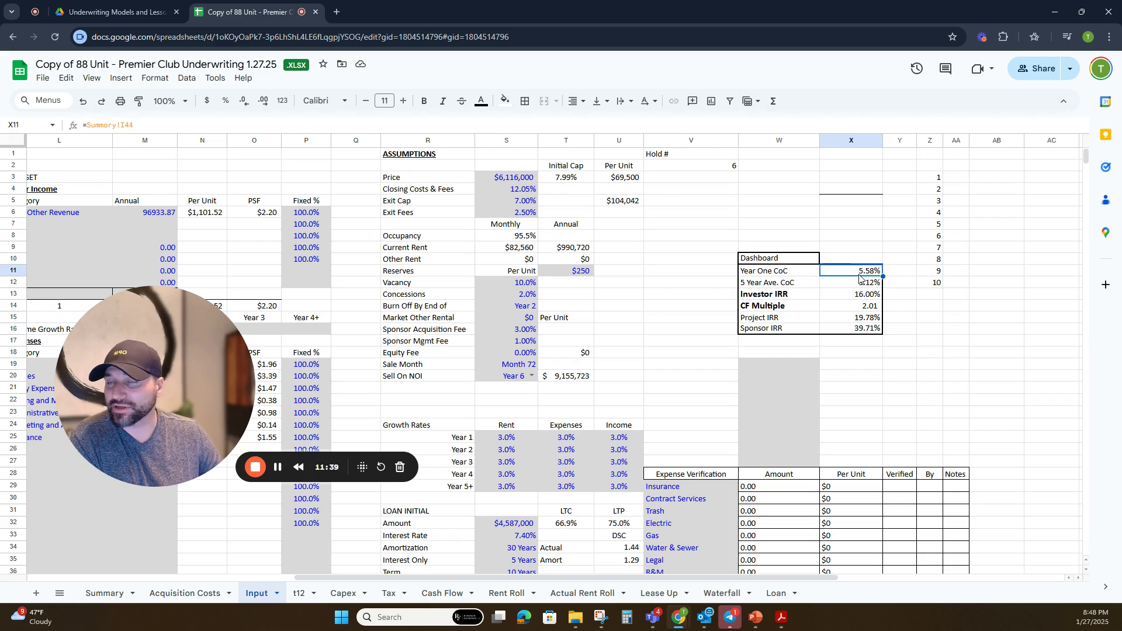
{"action": "left_click", "coordinate": [851, 331]}
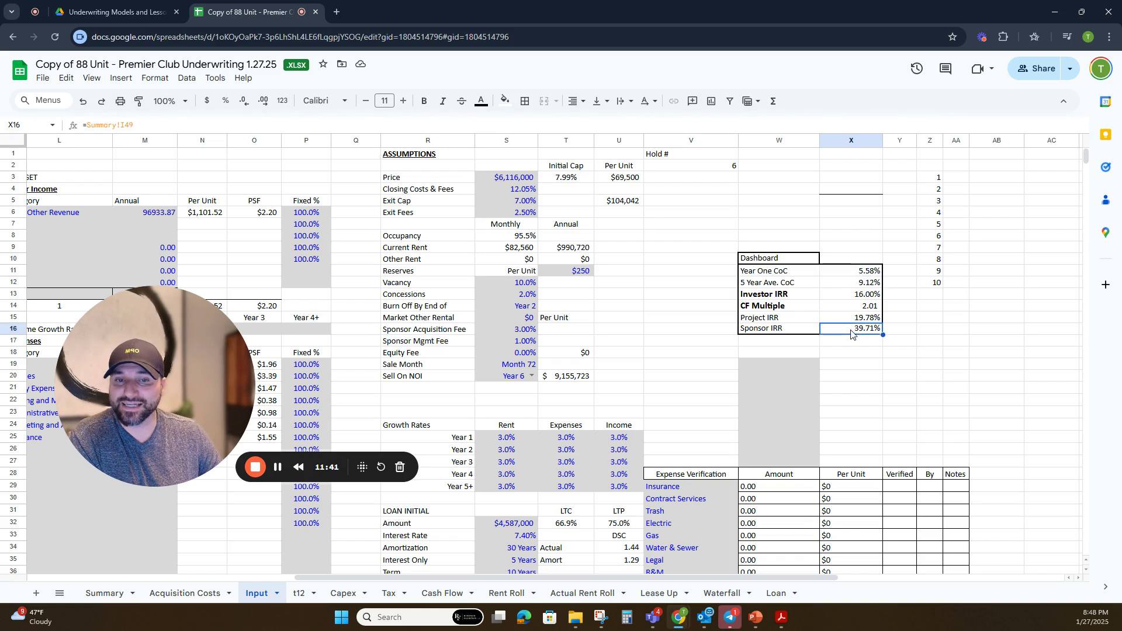
Step: Switch to Calculator and multiply 88 units by 65,000 per unit to get a purchase price, then return to the spreadsheet
{"action": "left_click", "coordinate": [628, 618]}
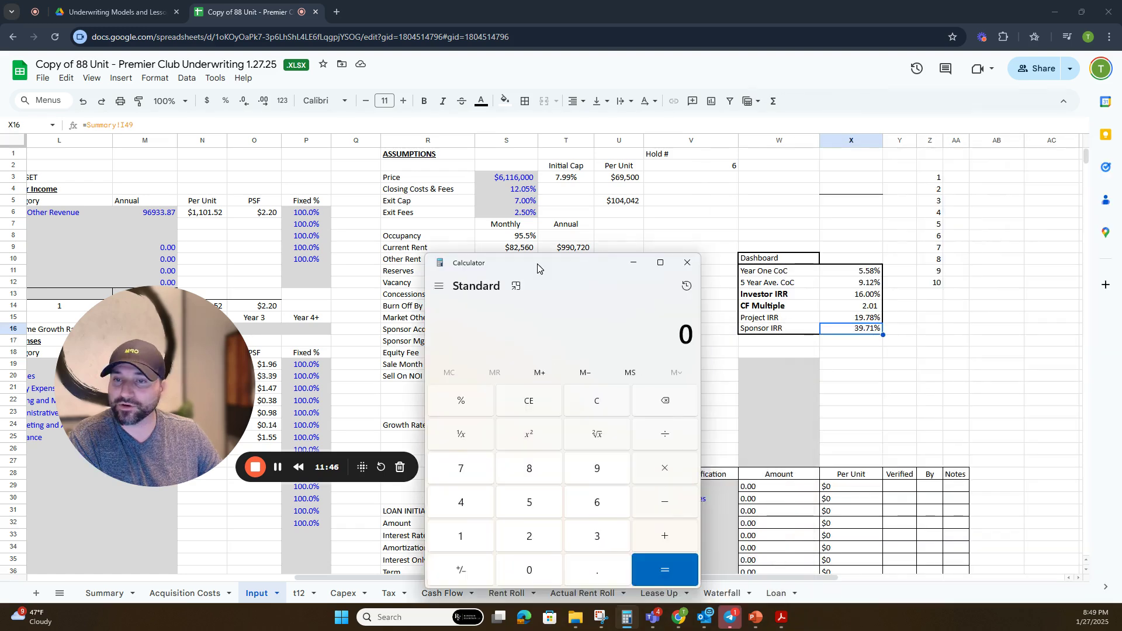
{"action": "left_click_drag", "start_coordinate": [537, 264], "coordinate": [1121, 222]}
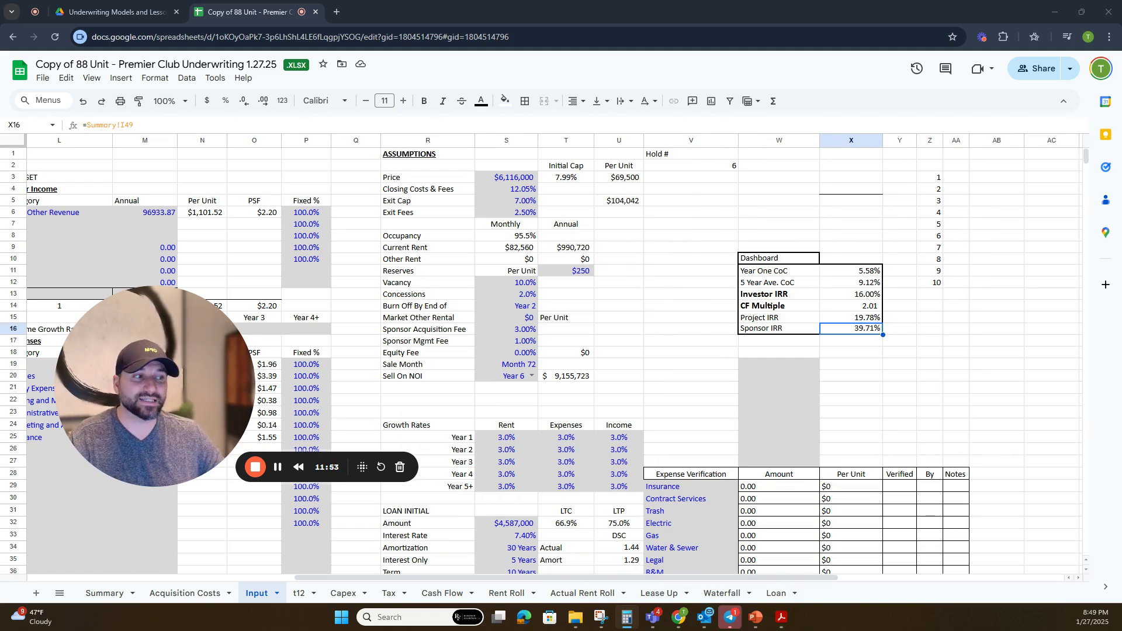
{"action": "left_click_drag", "start_coordinate": [1121, 305], "coordinate": [505, 243]}
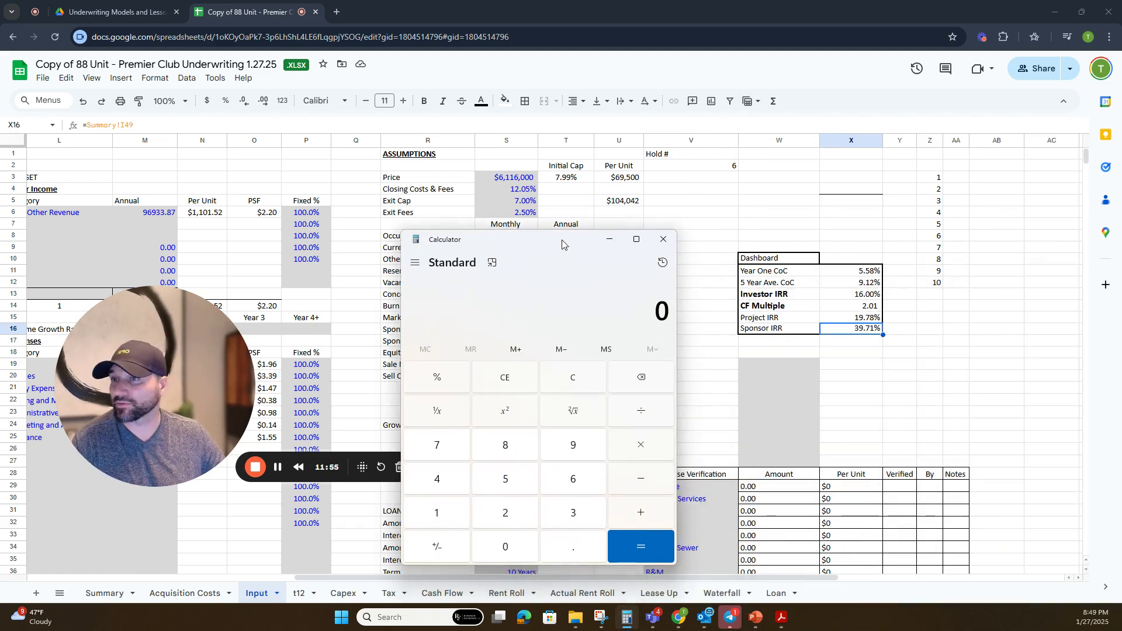
{"action": "type", "text": "88"}
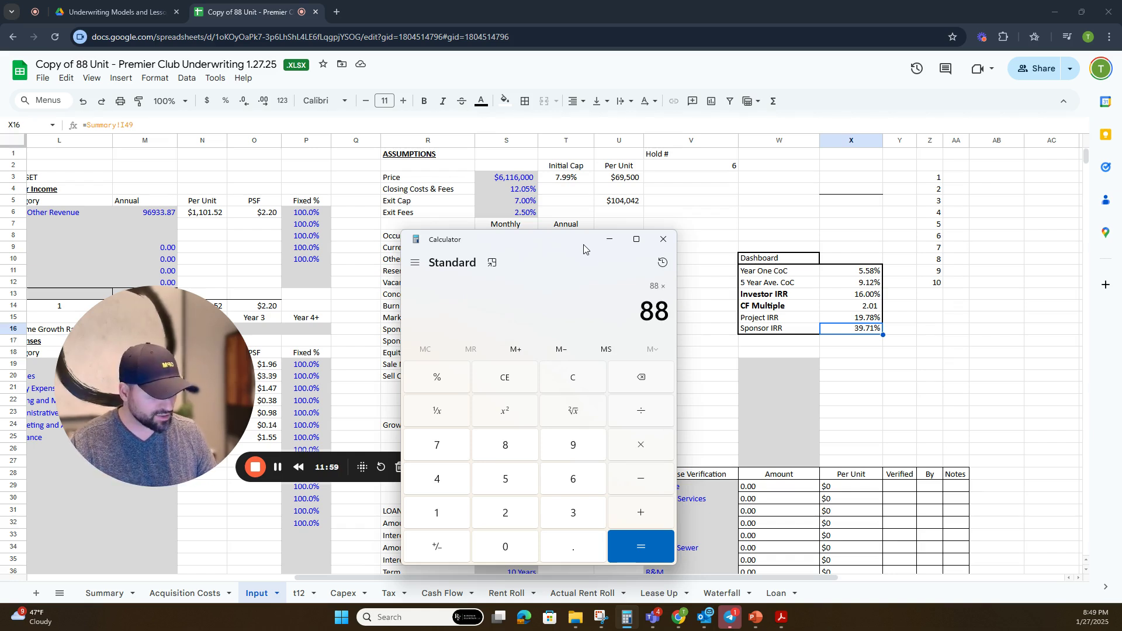
{"action": "type", "text": "650000"}
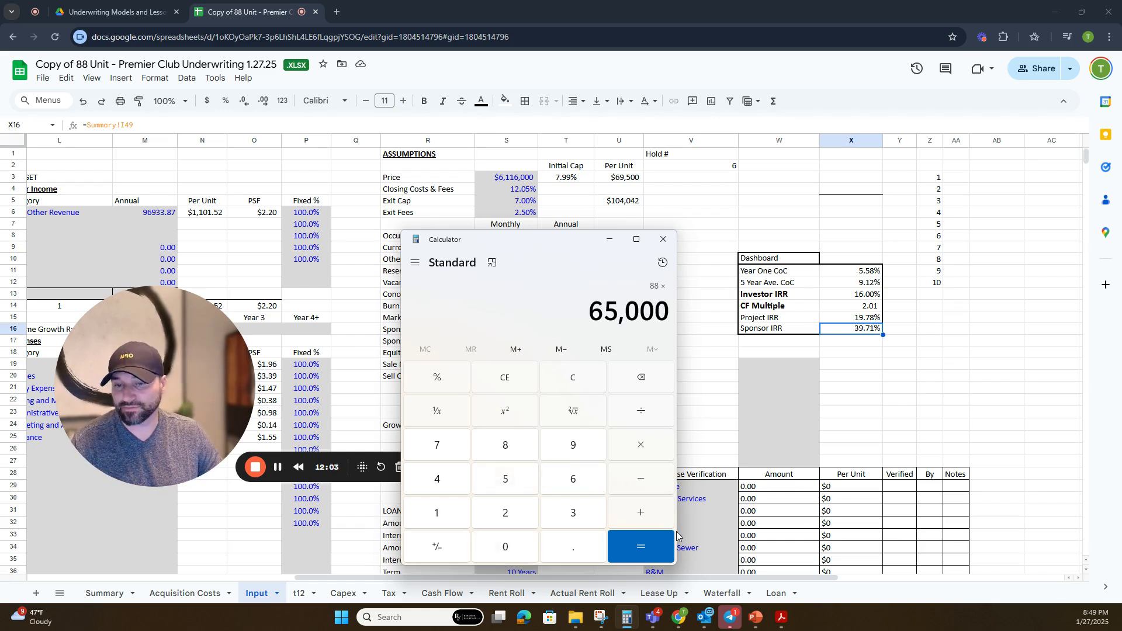
{"action": "left_click", "coordinate": [641, 552]}
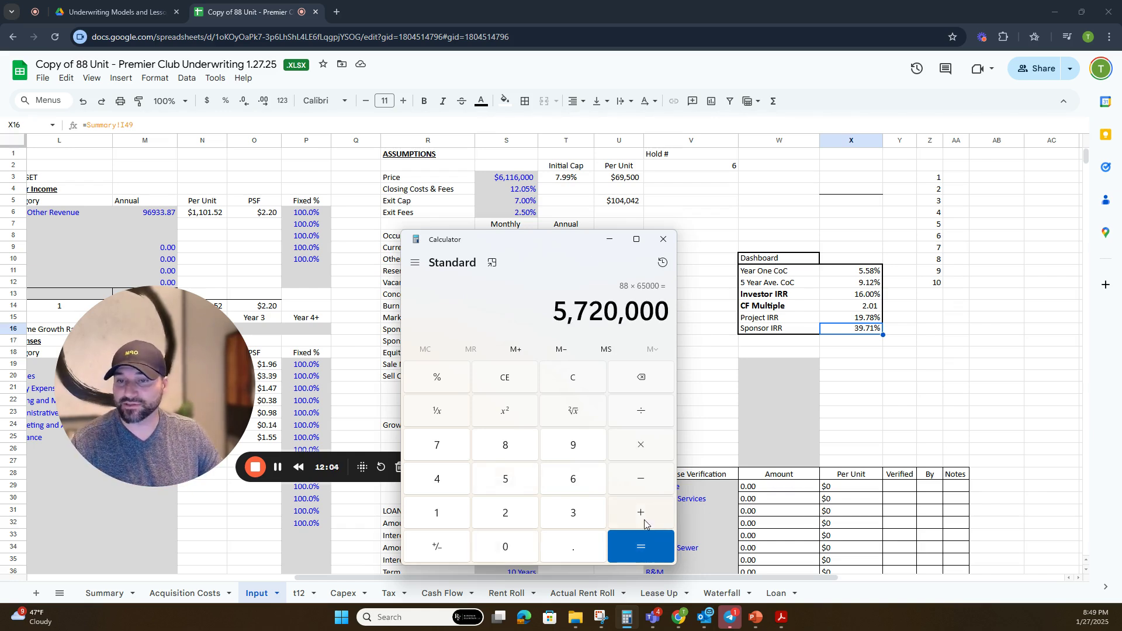
{"action": "left_click", "coordinate": [608, 239]}
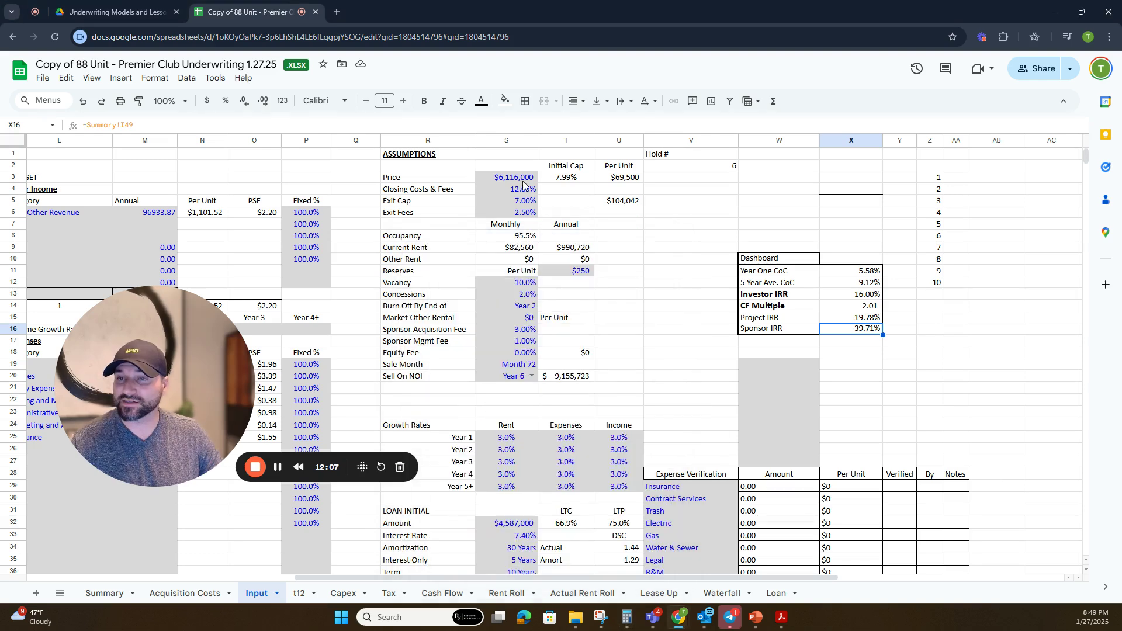
Step: Set the purchase Price in the Assumptions block to $5,720,000 and check the Dashboard's Investor IRR and Project IRR
{"action": "left_click", "coordinate": [515, 180]}
{"action": "type", "text": "5"}
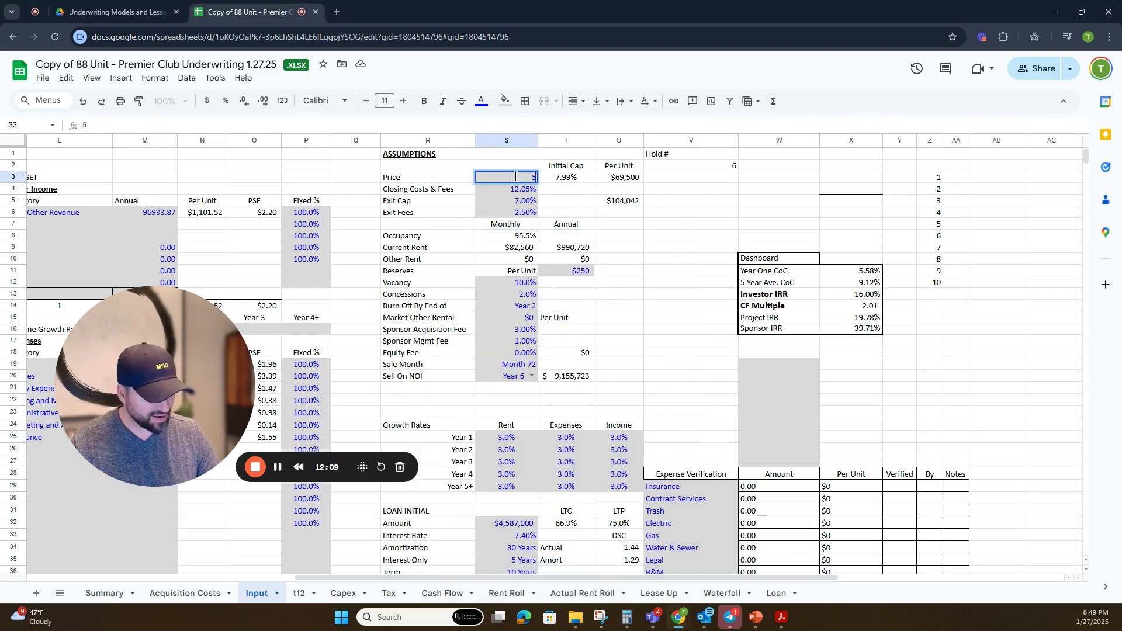
{"action": "type", "text": ",720,000"}
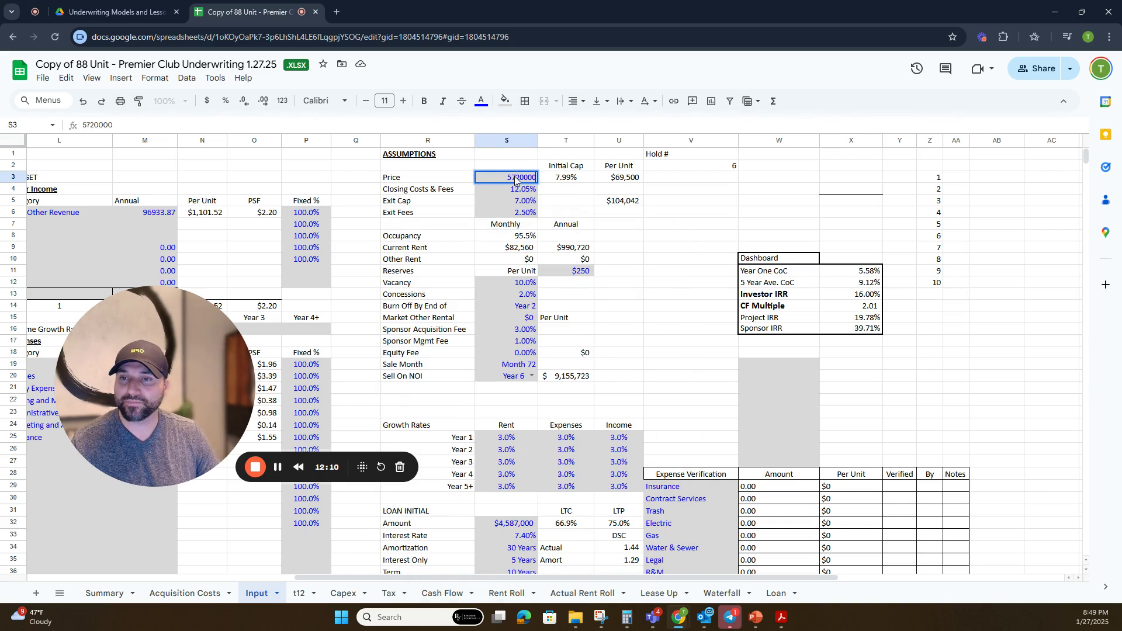
{"action": "key", "text": "Return"}
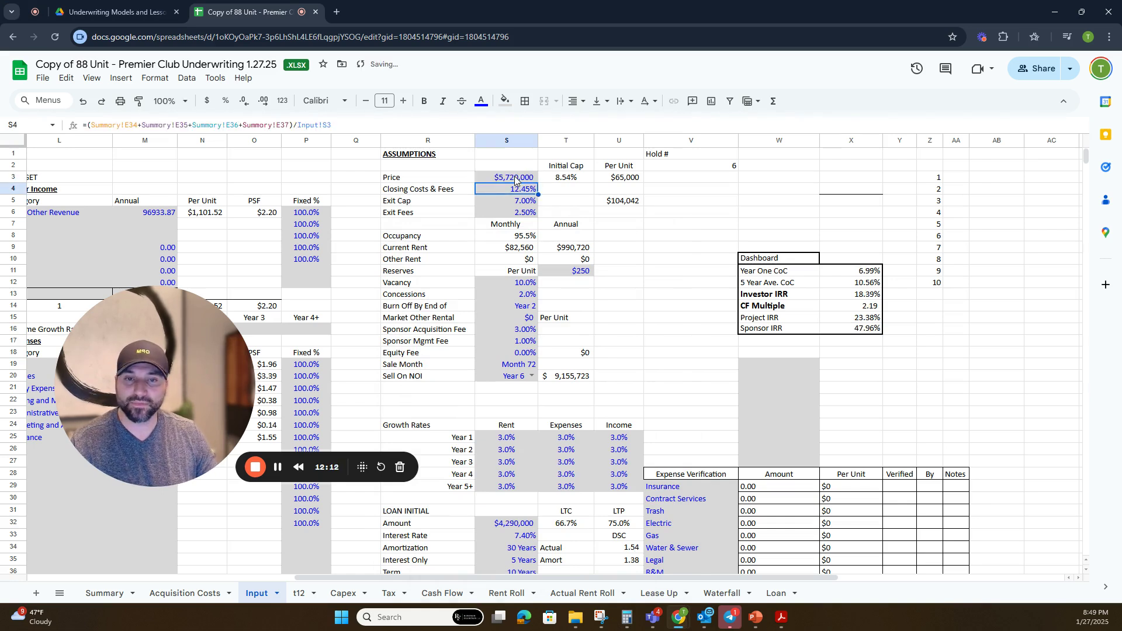
{"action": "left_click", "coordinate": [864, 300]}
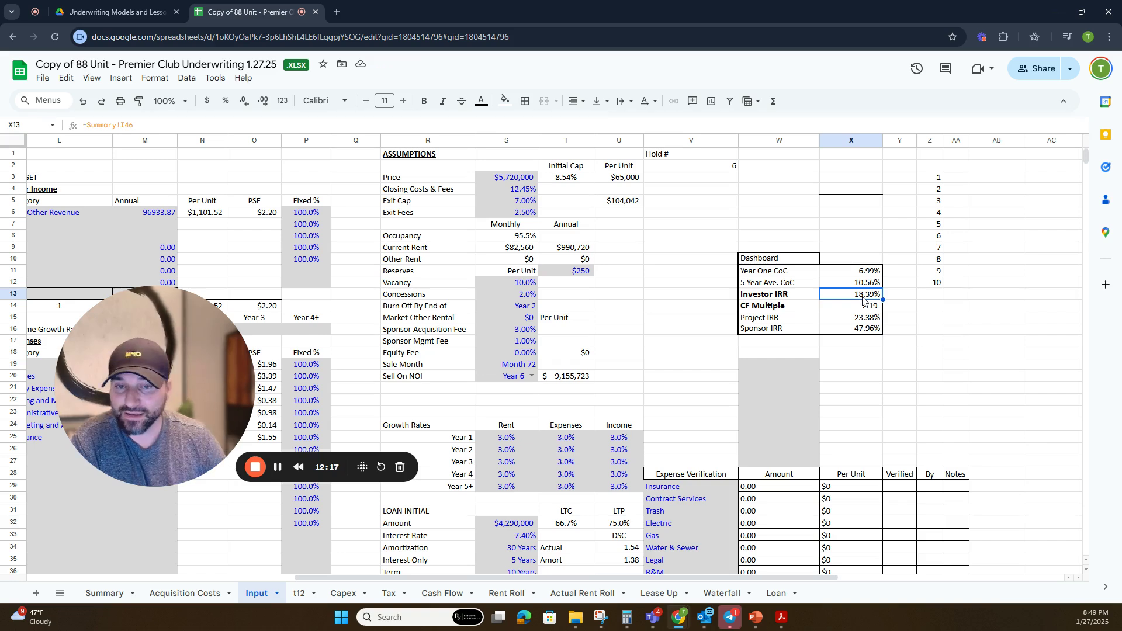
{"action": "left_click", "coordinate": [857, 322]}
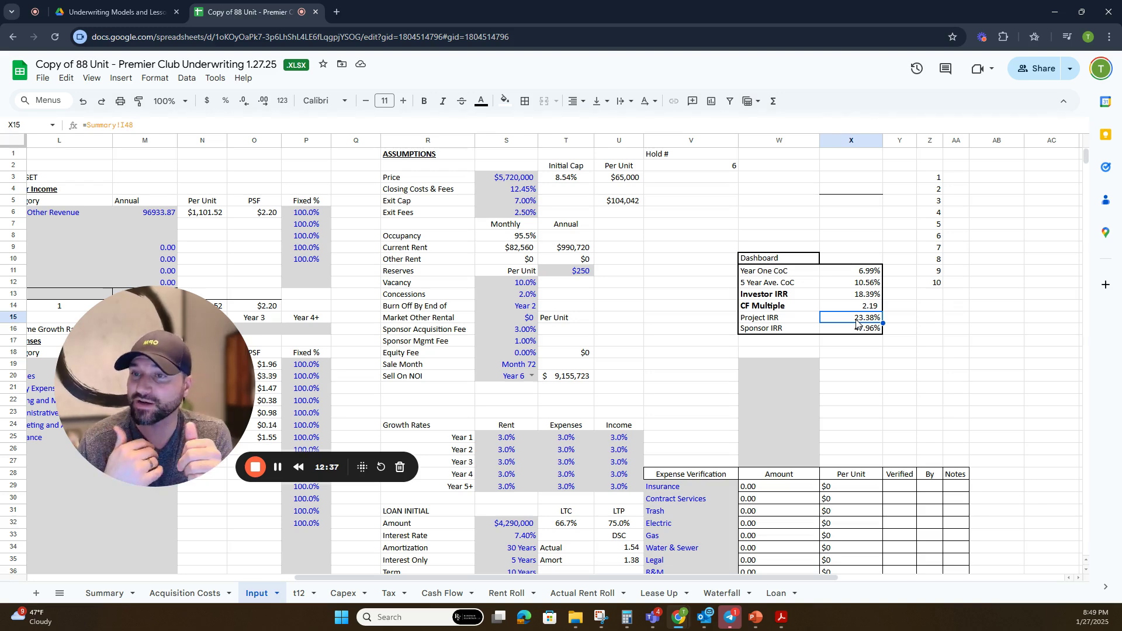
Step: Switch to Calculator and multiply 88 units by 76,000 per unit to get a purchase price, then return to the spreadsheet
{"action": "left_click", "coordinate": [627, 617]}
{"action": "left_click", "coordinate": [552, 377]}
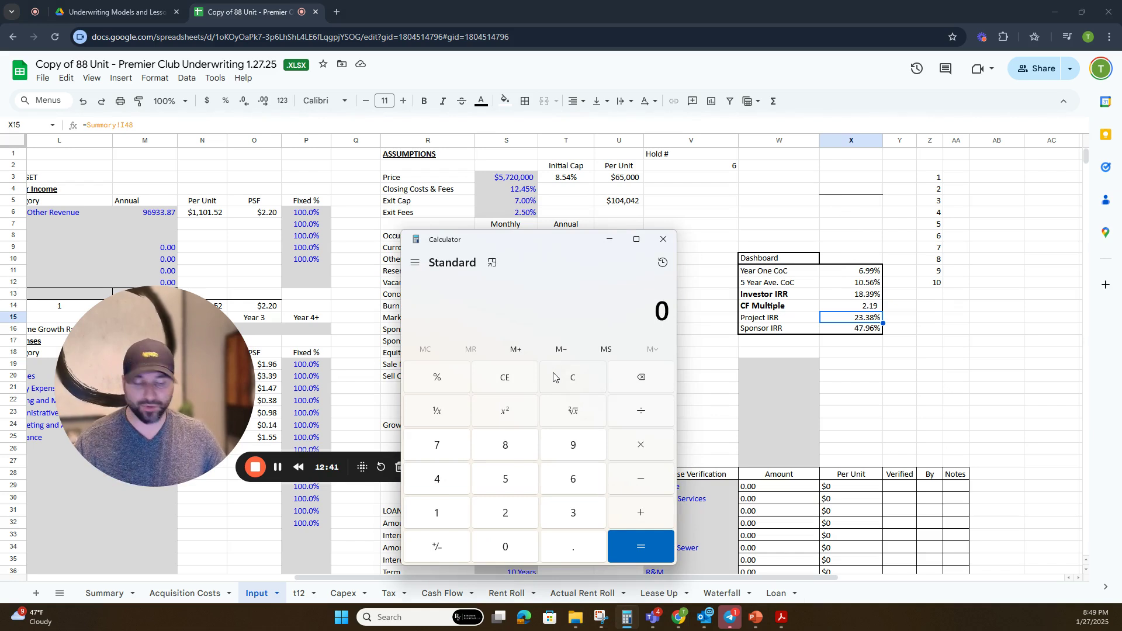
{"action": "type", "text": "88 × "}
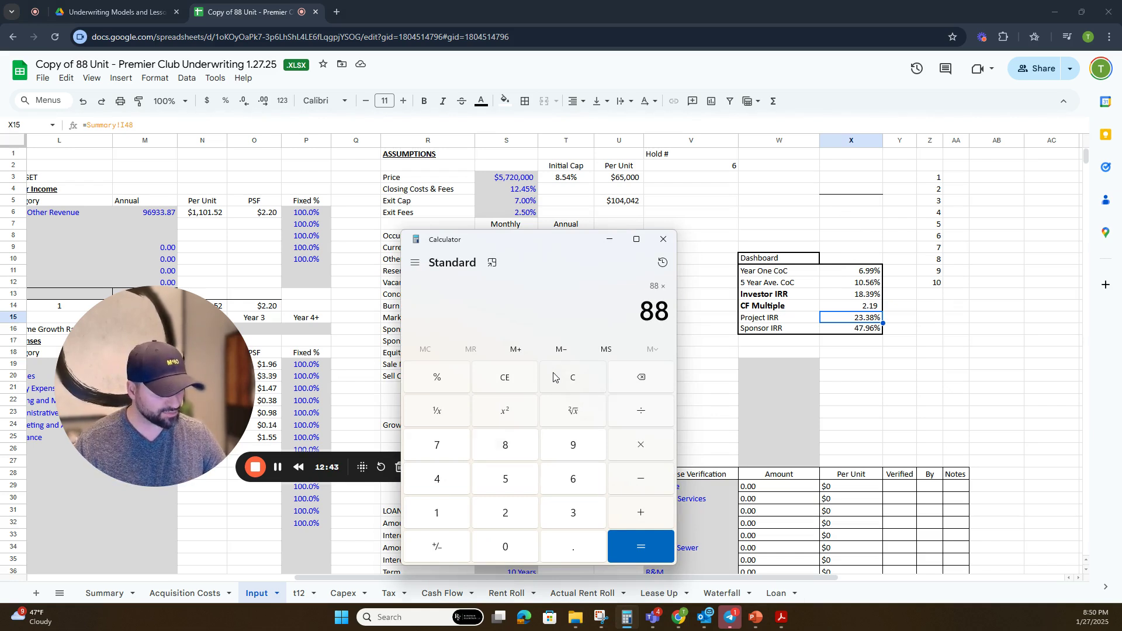
{"action": "type", "text": "76,000"}
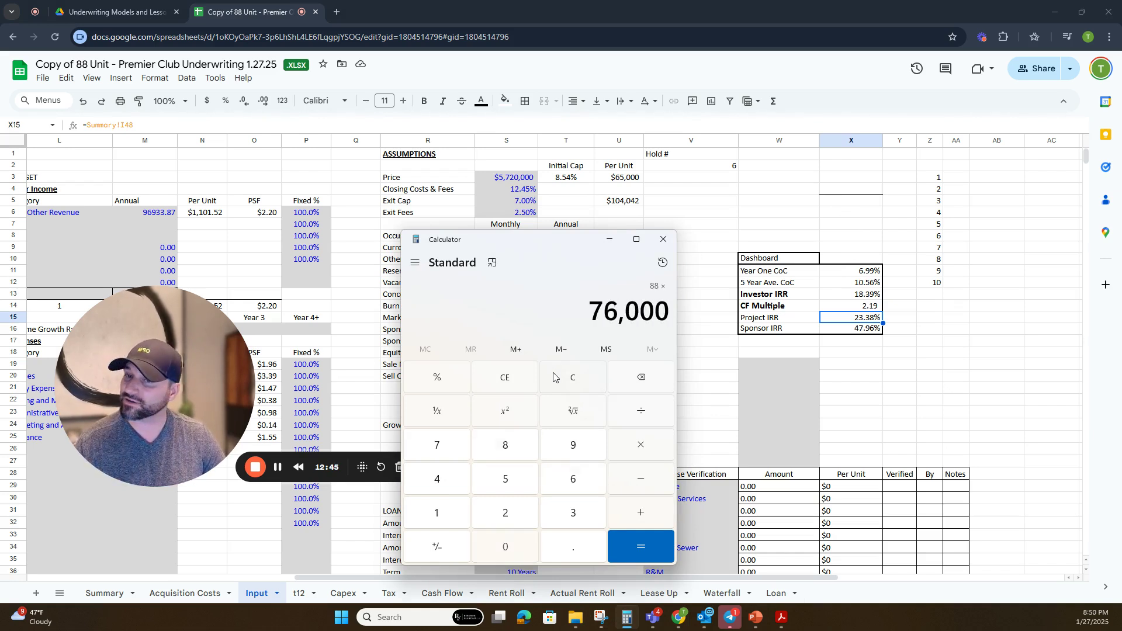
{"action": "key", "text": "Return"}
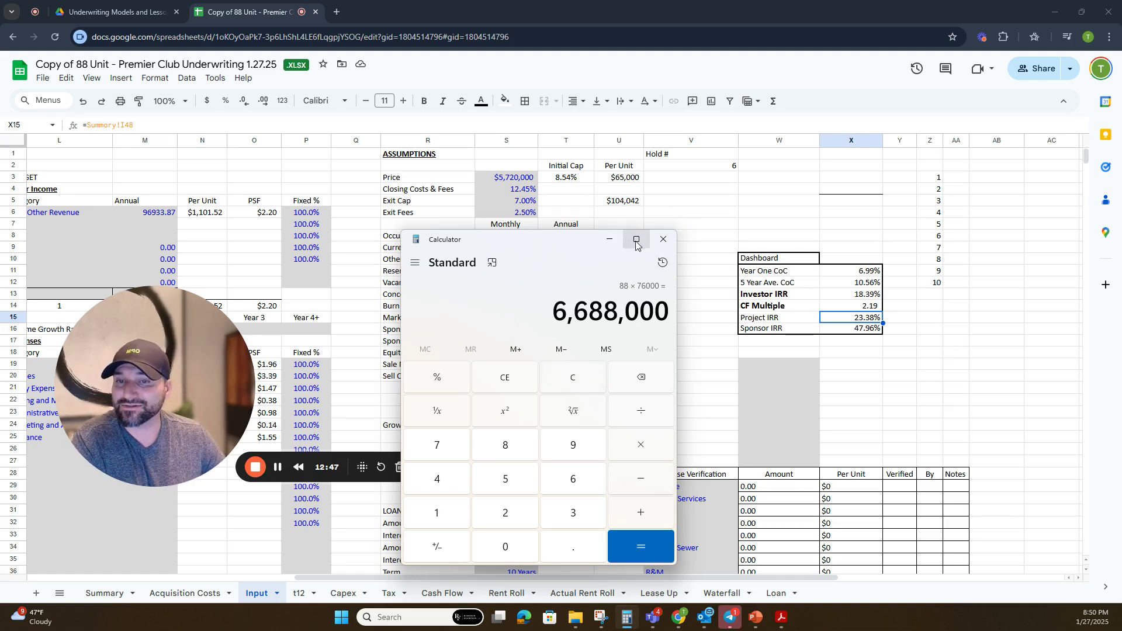
{"action": "left_click", "coordinate": [609, 239]}
Step: Set the purchase Price in the Assumptions block to $6,688,000 and check the Dashboard's Investor IRR
{"action": "left_click", "coordinate": [514, 182]}
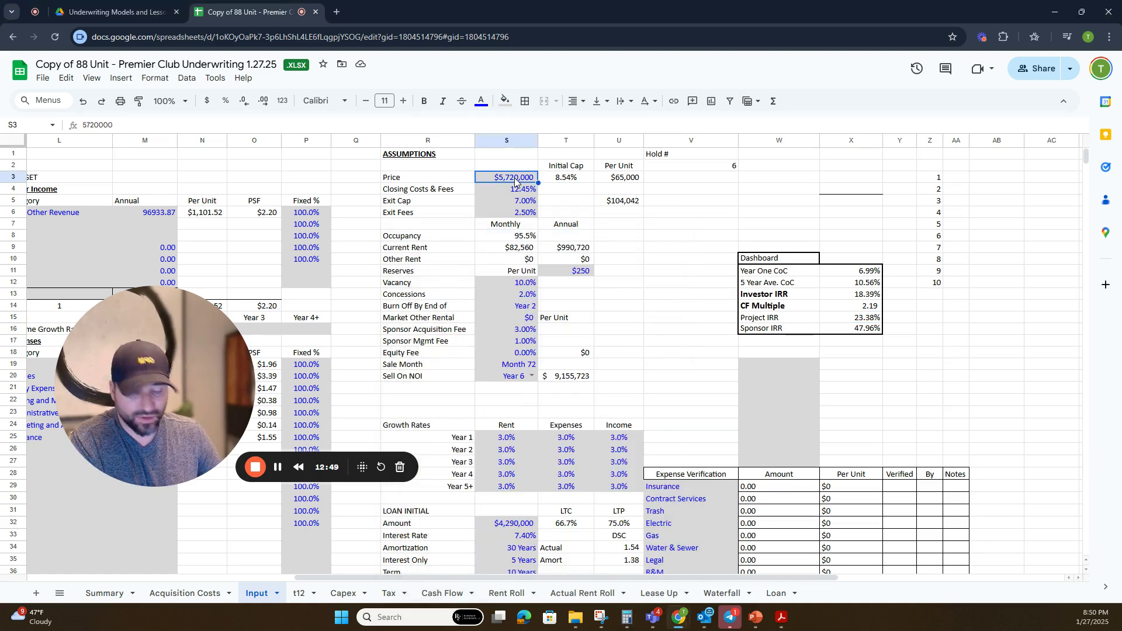
{"action": "type", "text": "6688000"}
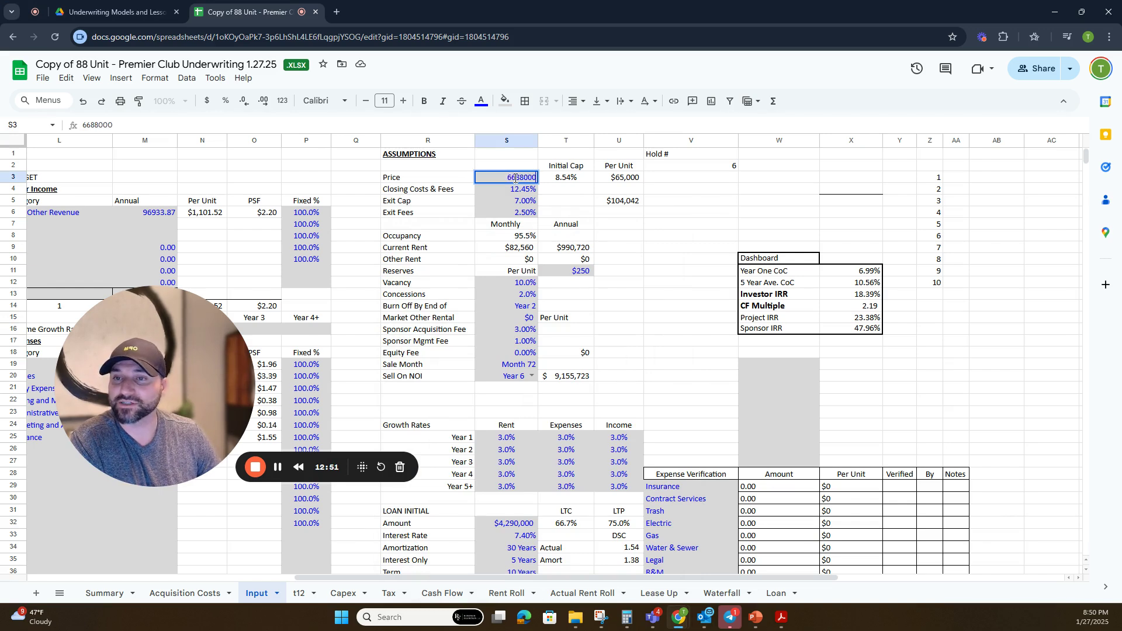
{"action": "key", "text": "Return"}
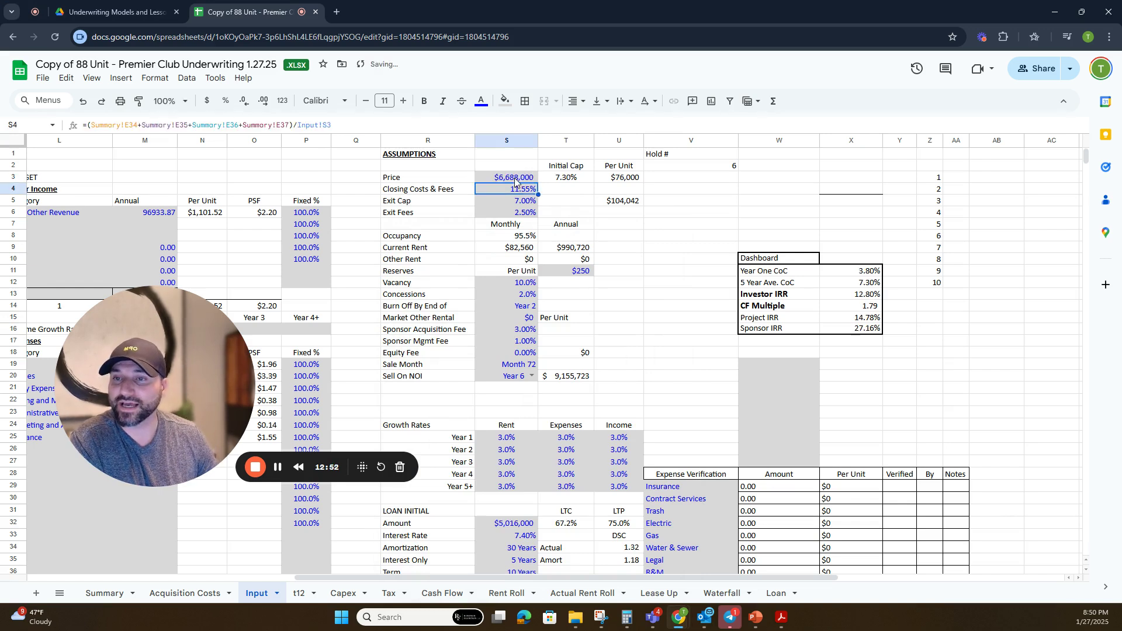
{"action": "left_click", "coordinate": [869, 297]}
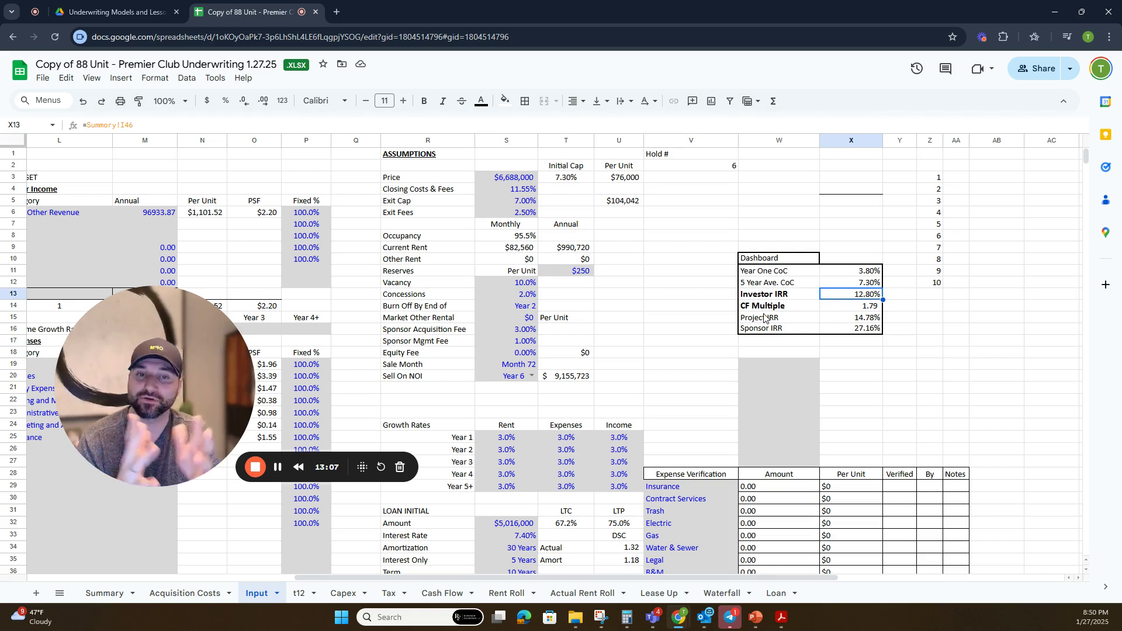
Step: Return the purchase Price in the Assumptions block to $6,116,000 and check the Dashboard's Investor IRR
{"action": "left_click", "coordinate": [519, 181]}
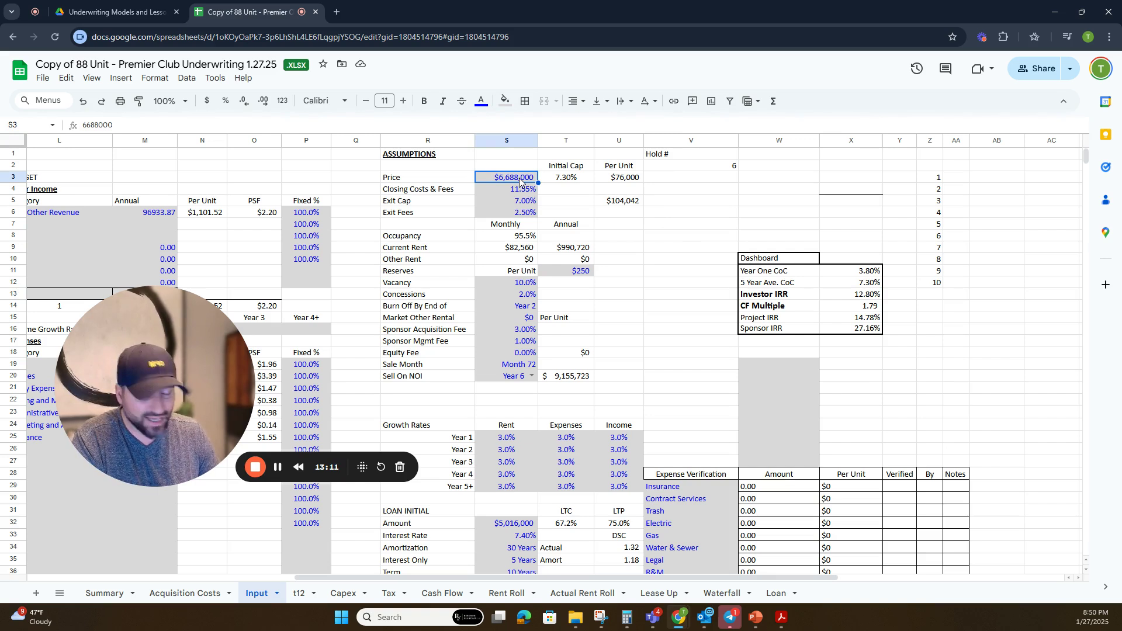
{"action": "type", "text": "6"}
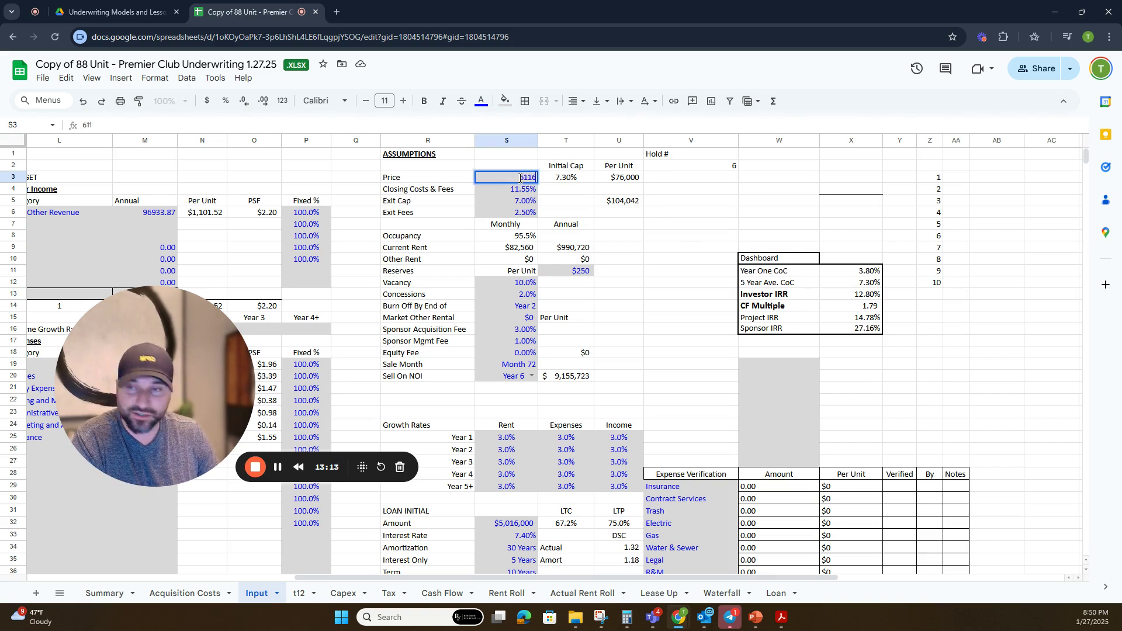
{"action": "type", "text": ",116,000"}
{"action": "key", "text": "Return"}
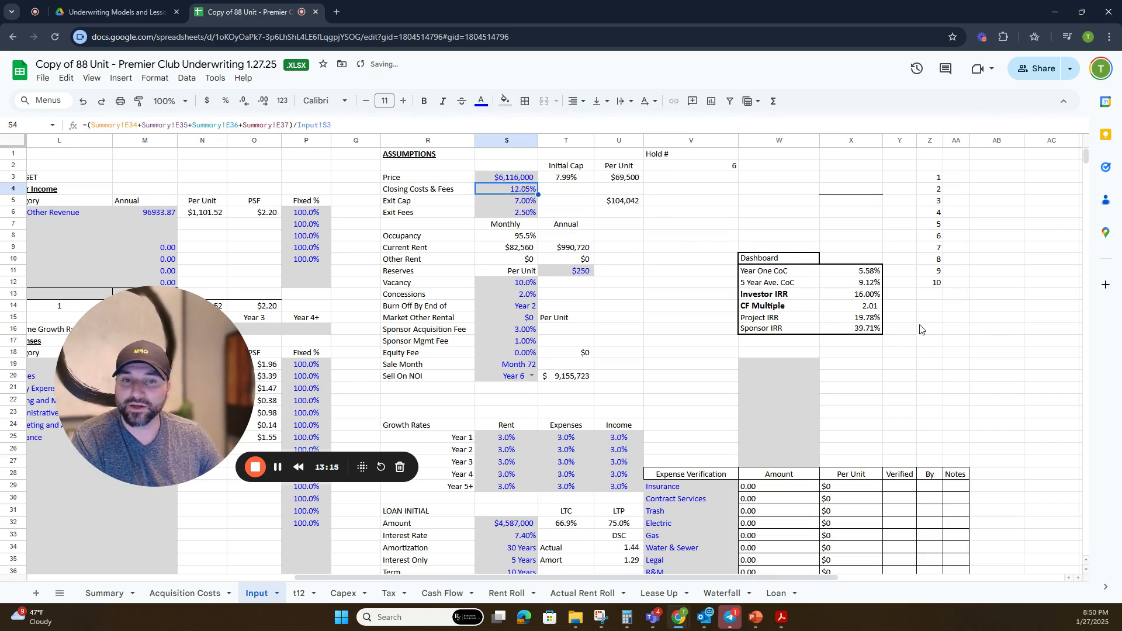
{"action": "left_click", "coordinate": [864, 295]}
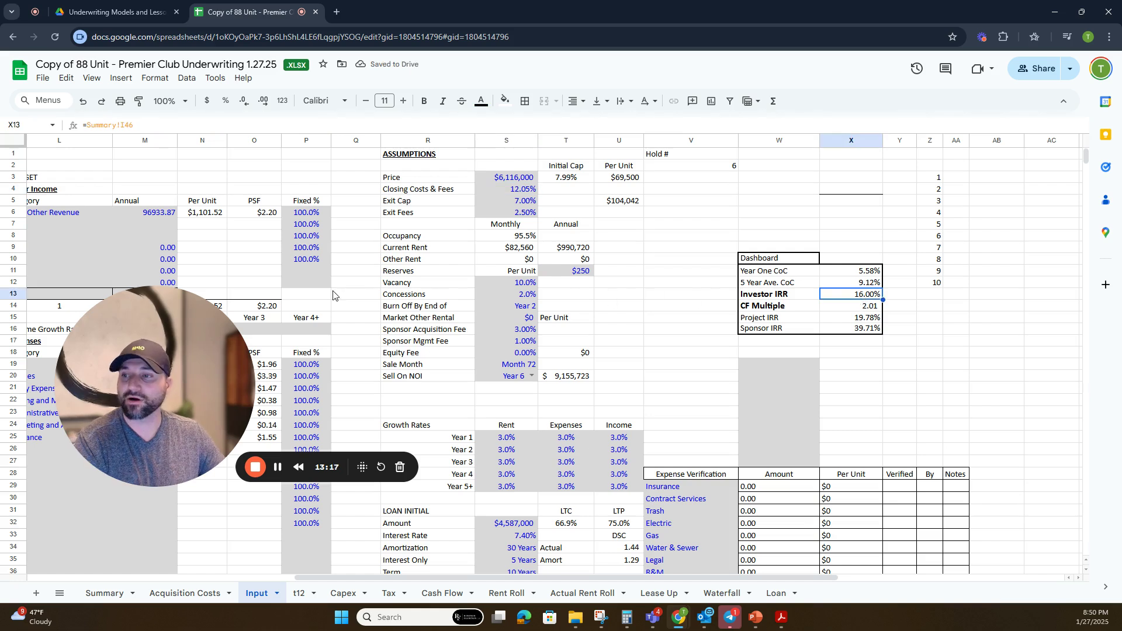
Step: Set the Vacancy assumption to 5% and check the Dashboard's Investor IRR
{"action": "left_click", "coordinate": [519, 283]}
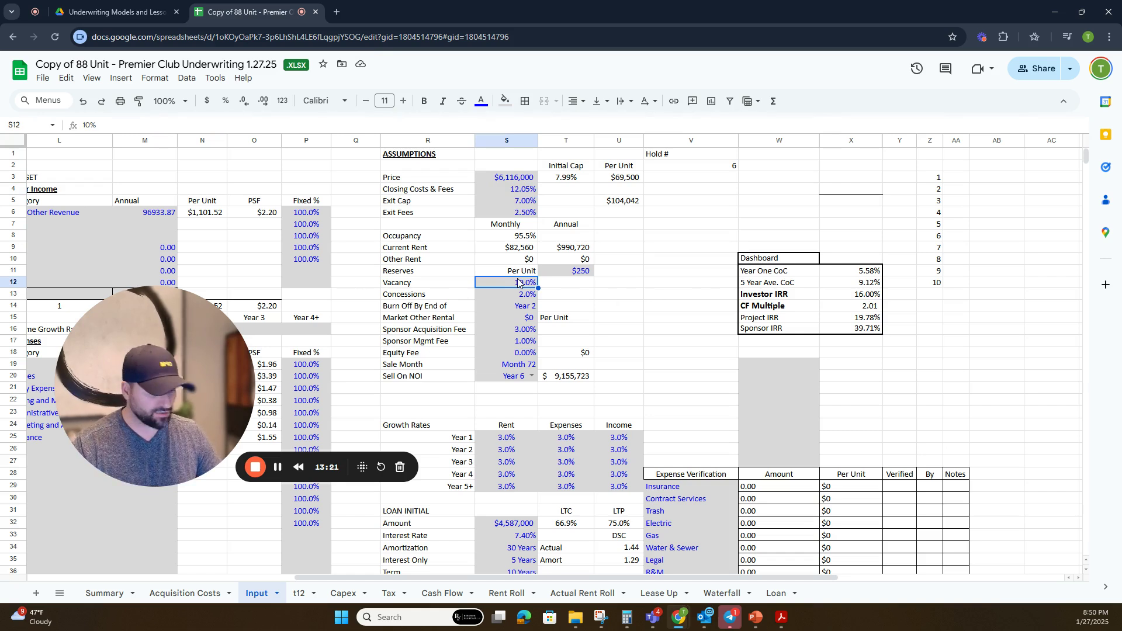
{"action": "type", "text": "5"}
{"action": "key", "text": "Return"}
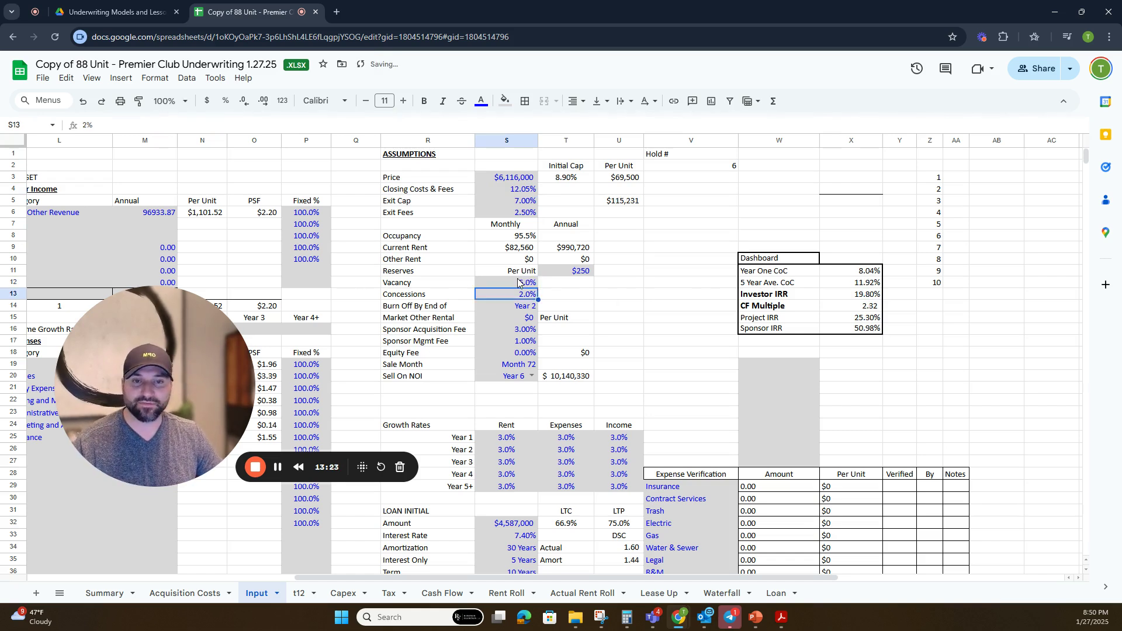
{"action": "left_click", "coordinate": [862, 297]}
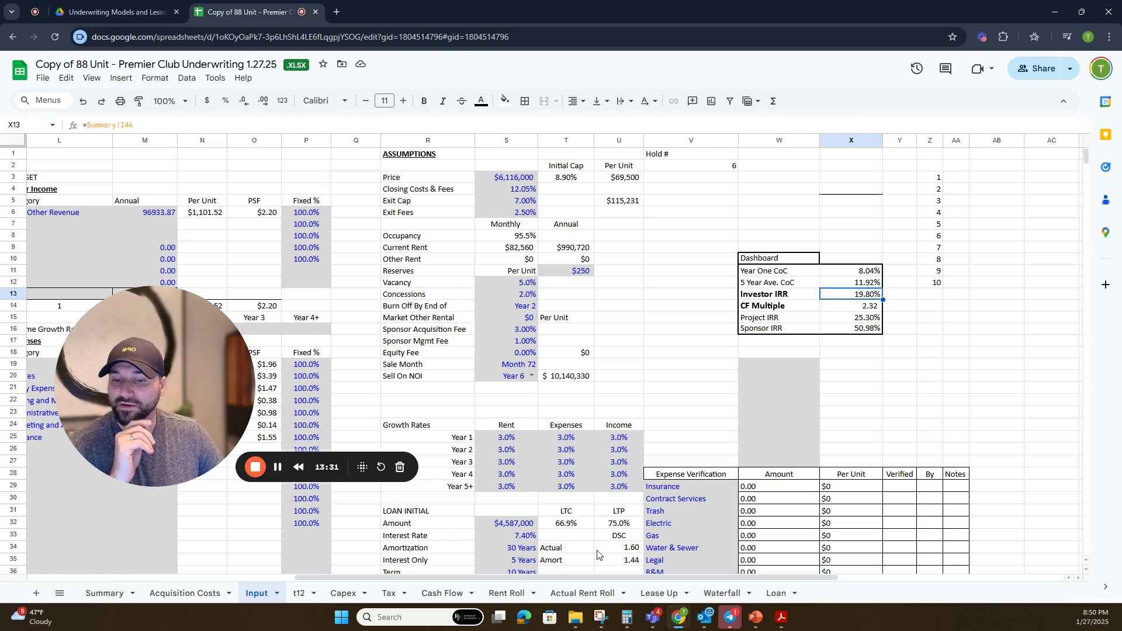
Step: Switch to Calculator and divide 88 by 84
{"action": "left_click", "coordinate": [631, 618]}
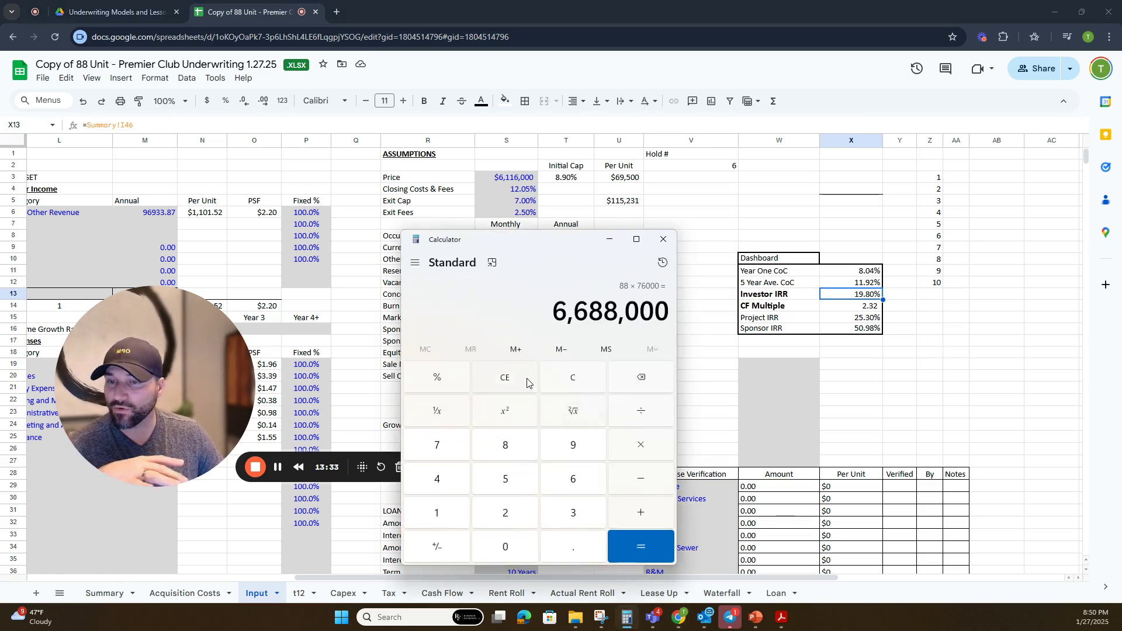
{"action": "left_click", "coordinate": [572, 381]}
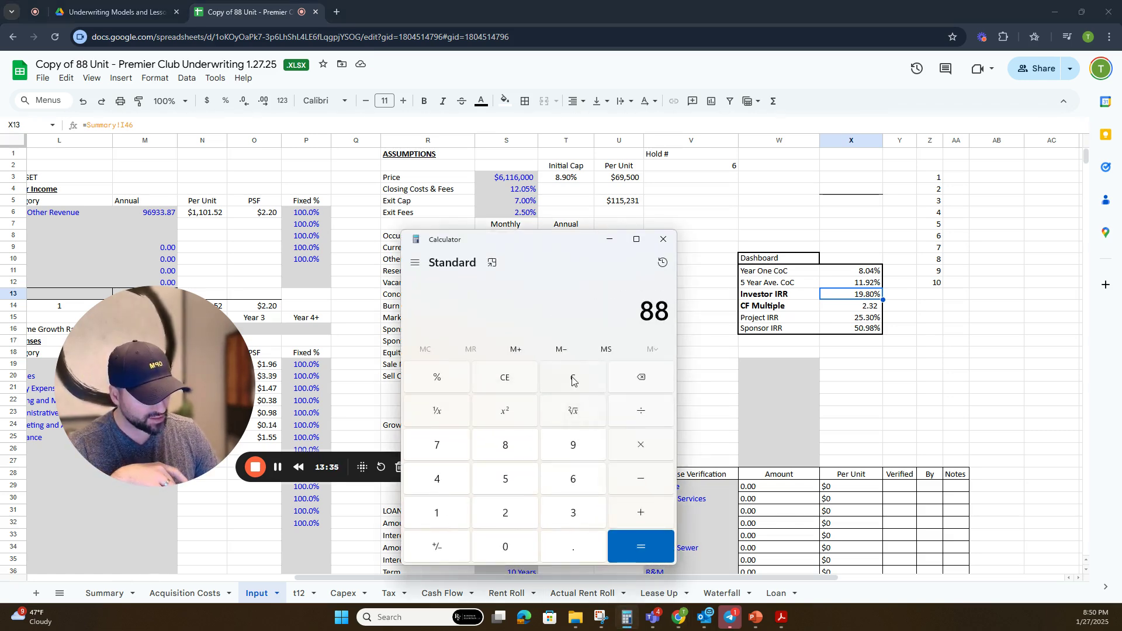
{"action": "type", "text": "4"}
{"action": "key", "text": "Return"}
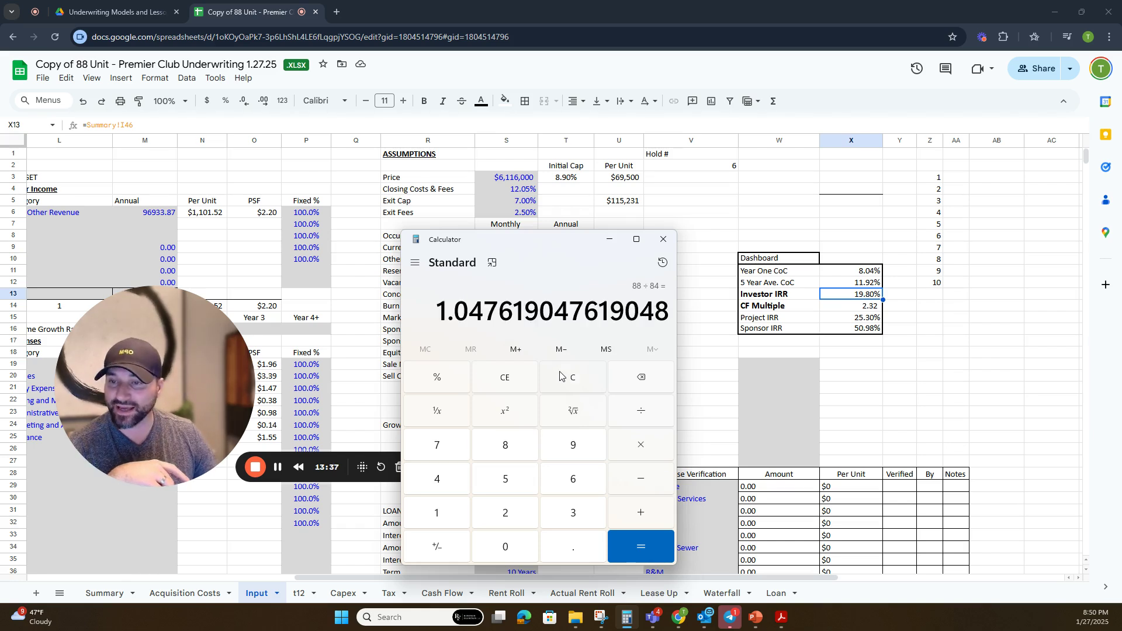
Step: Clear the calculation, divide 84 by 88 units to get the occupancy ratio, and close Calculator
{"action": "left_click", "coordinate": [490, 384]}
{"action": "type", "text": "8"}
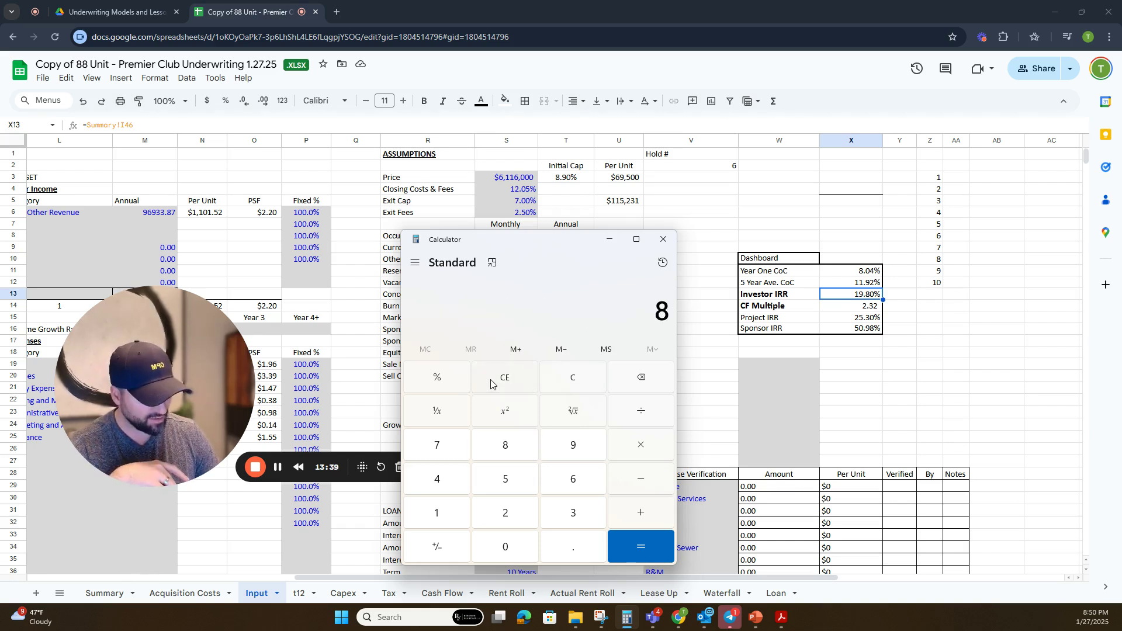
{"action": "type", "text": "4 ÷ "}
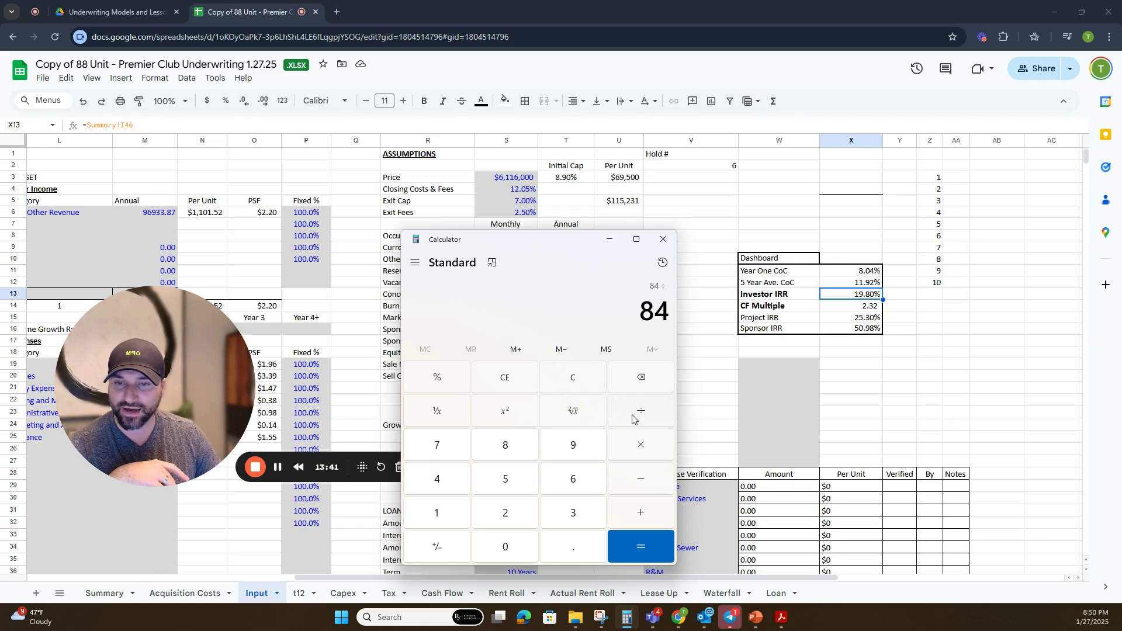
{"action": "type", "text": "88"}
{"action": "key", "text": "Return"}
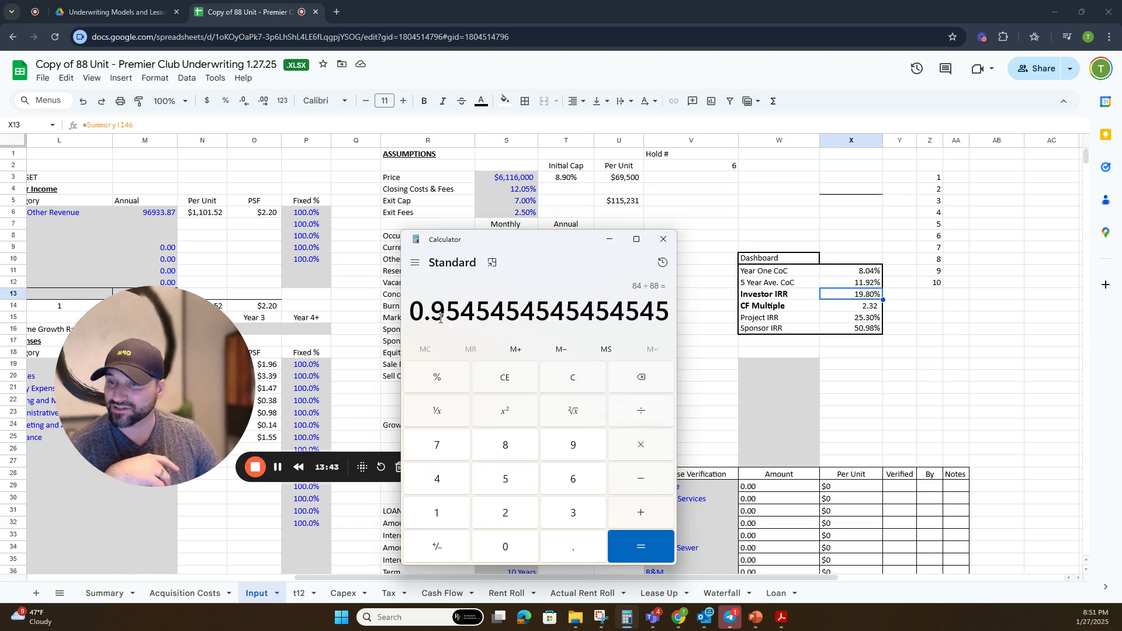
{"action": "left_click", "coordinate": [661, 240]}
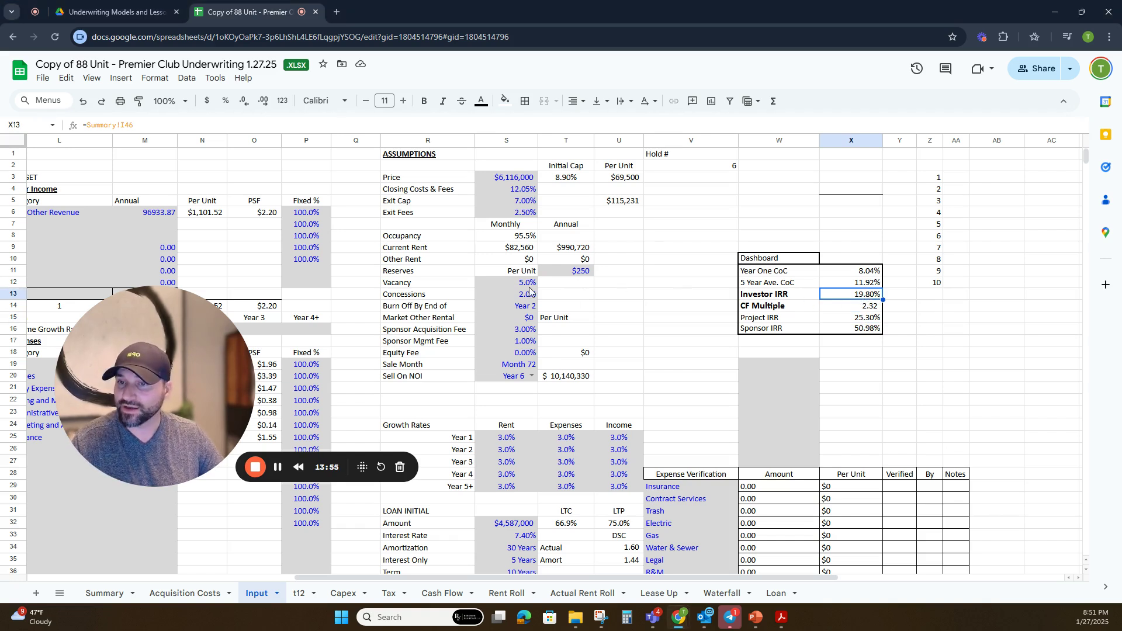
Step: Set the purchase Price in the Assumptions block to $6,500,000
{"action": "left_click", "coordinate": [515, 179]}
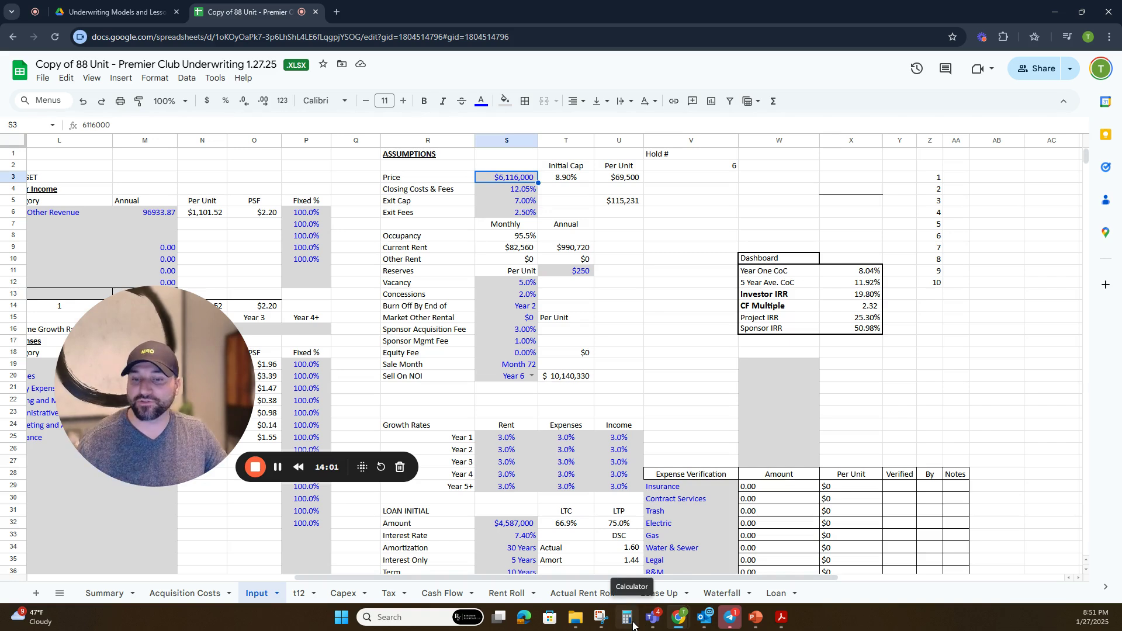
{"action": "type", "text": "6500000"}
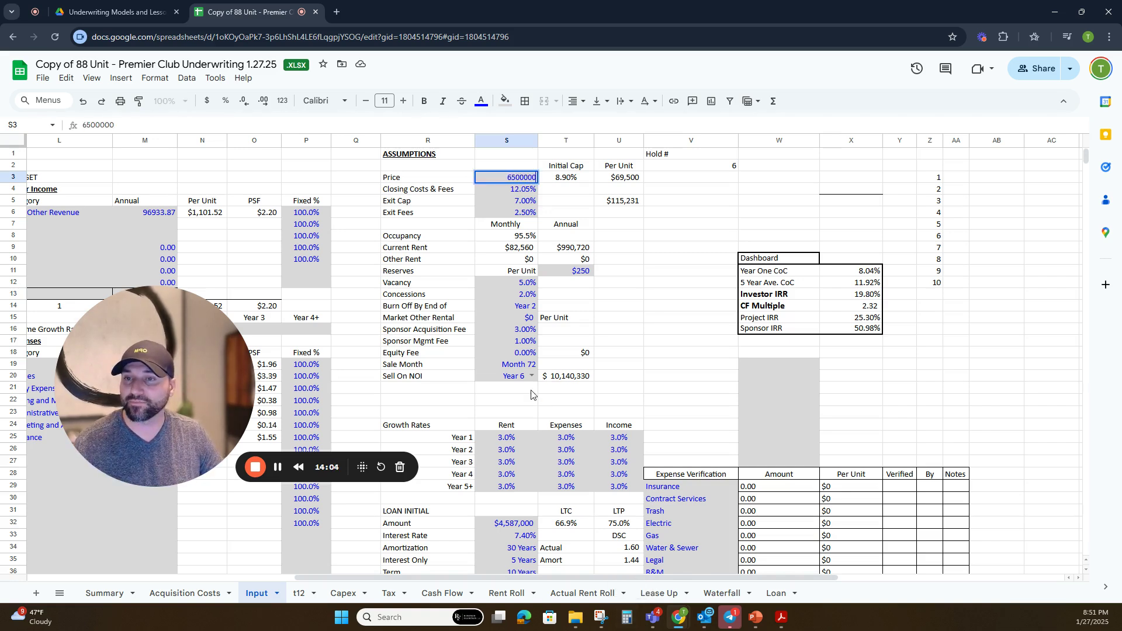
{"action": "key", "text": "Return"}
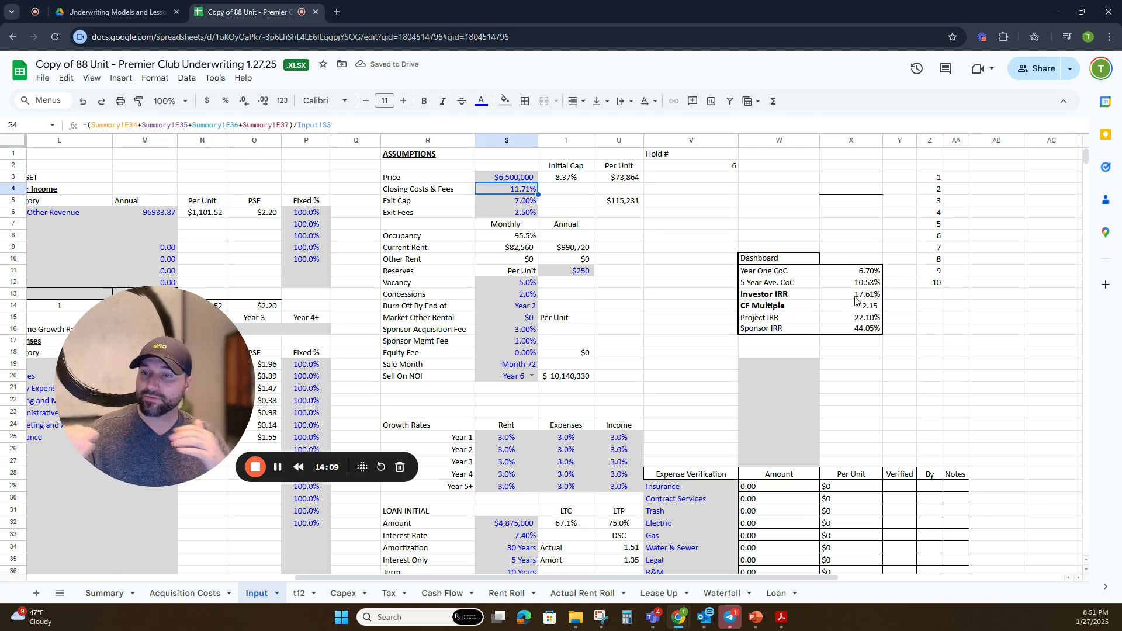
Step: Test the Concessions assumption at 1%, then return it to 2%
{"action": "left_click", "coordinate": [522, 295]}
{"action": "type", "text": "1"}
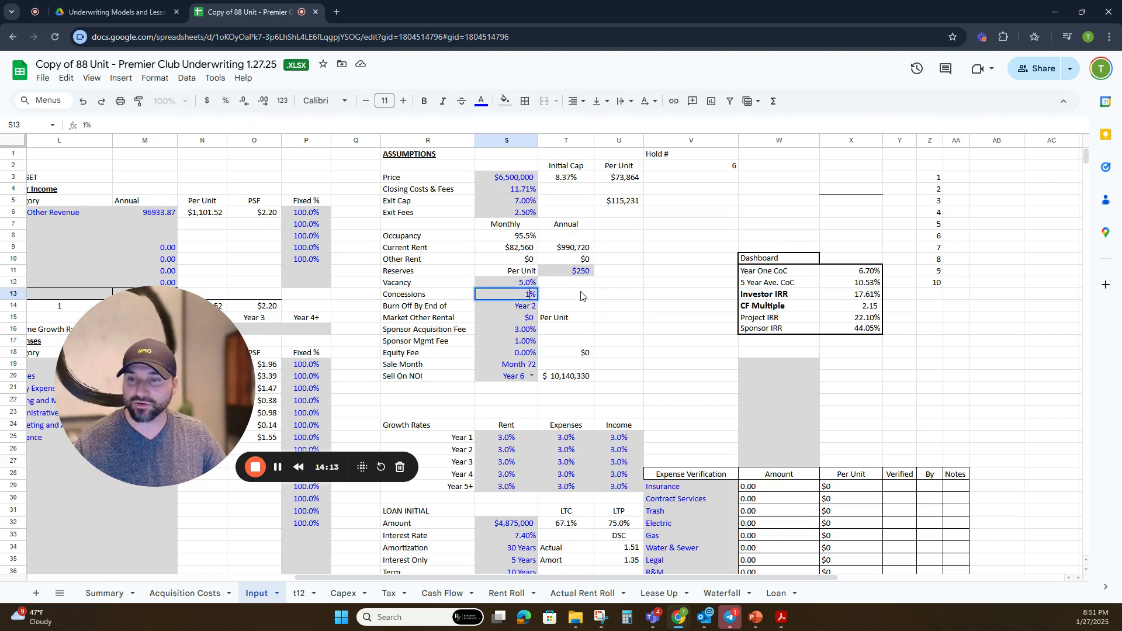
{"action": "key", "text": "Tab"}
{"action": "left_click", "coordinate": [525, 295]}
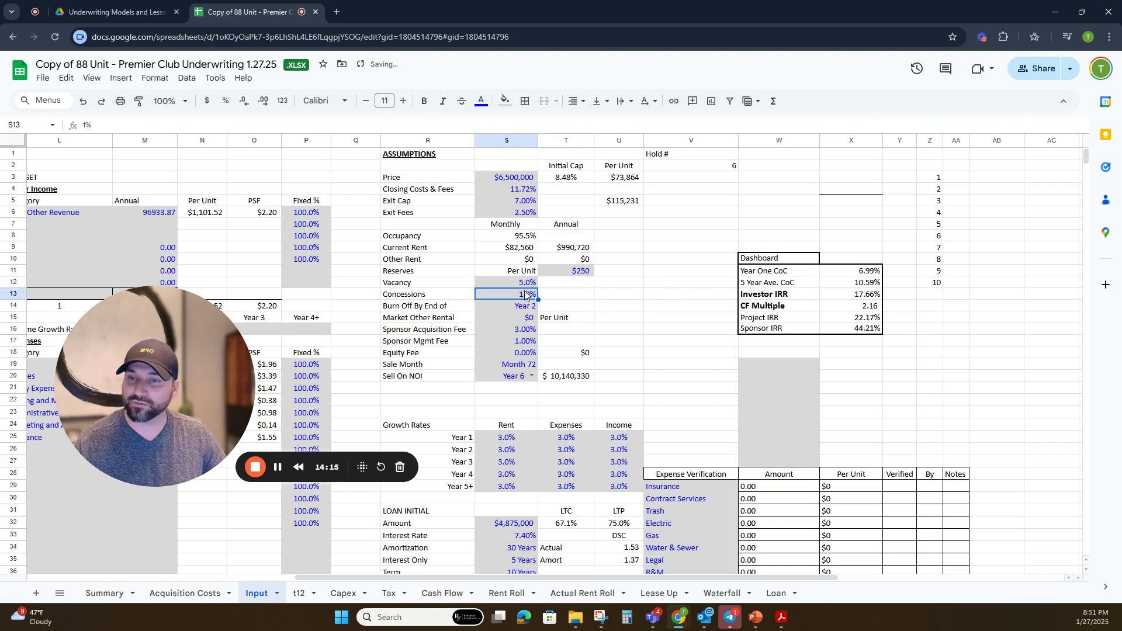
{"action": "type", "text": "2"}
{"action": "key", "text": "Tab"}
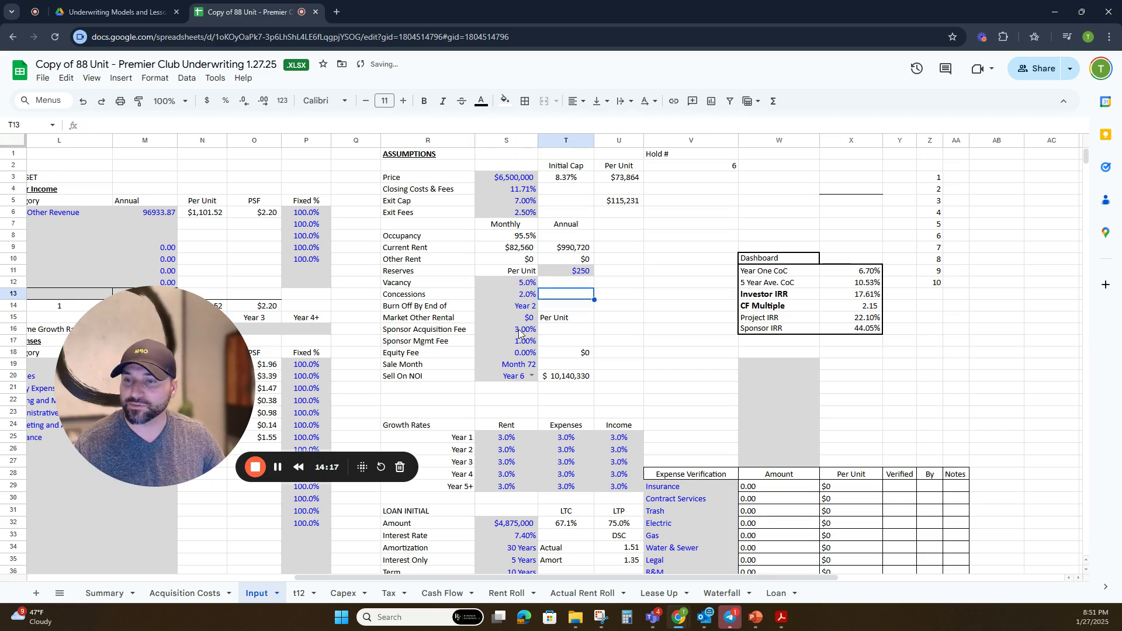
Step: Set the Sponsor Acquisition Fee to 2% and check the Dashboard's Investor IRR and Project IRR
{"action": "left_click", "coordinate": [524, 332]}
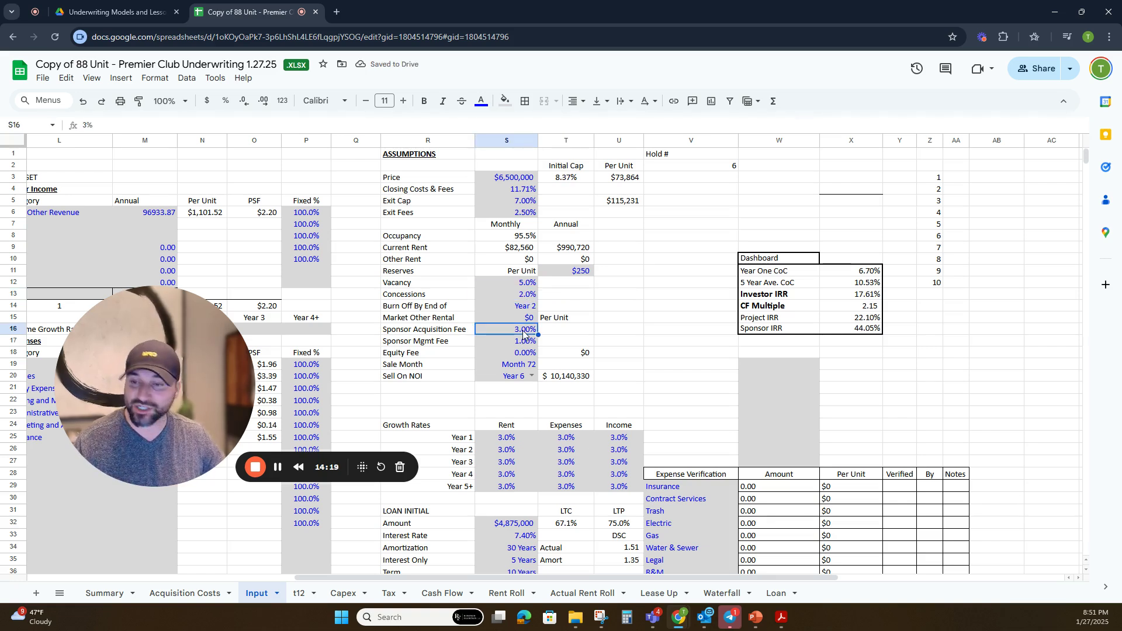
{"action": "type", "text": "2"}
{"action": "key", "text": "Return"}
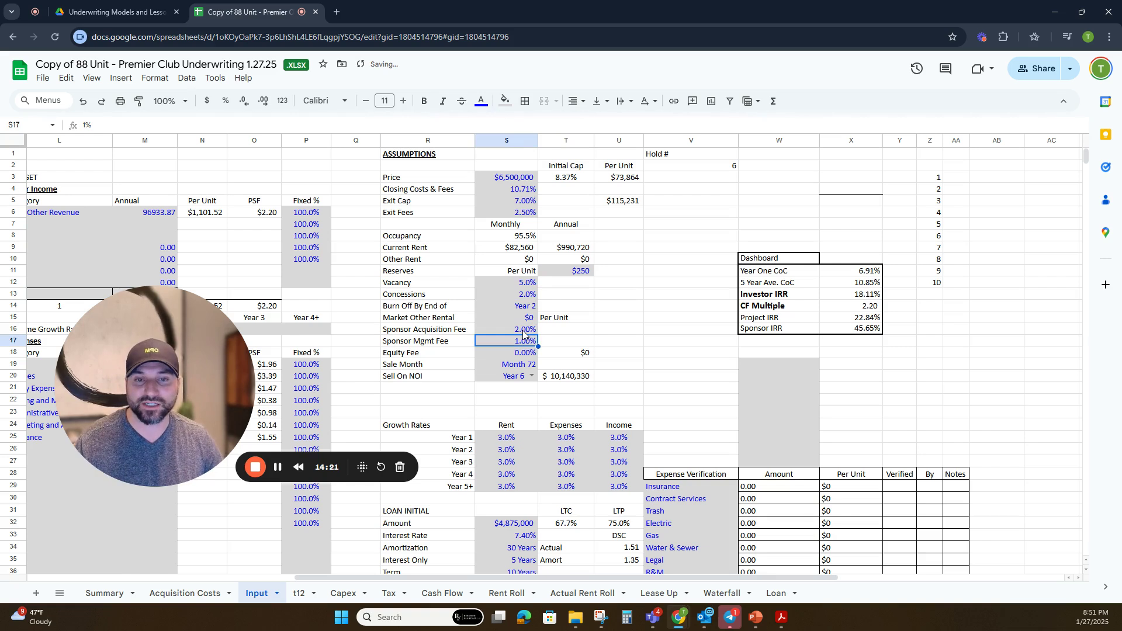
{"action": "left_click", "coordinate": [866, 297]}
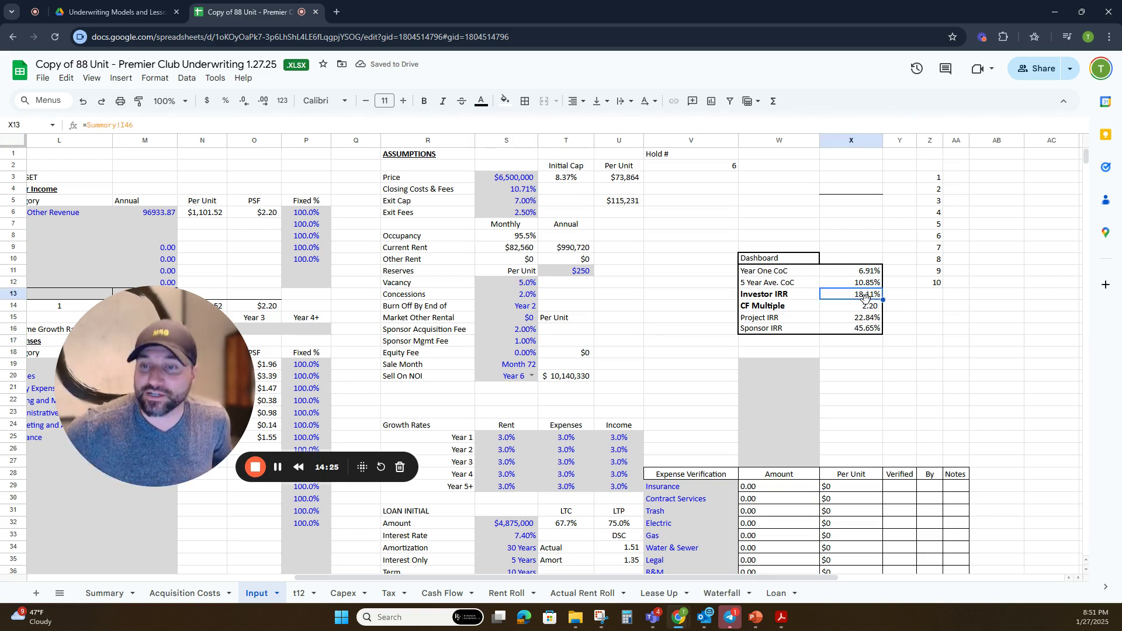
{"action": "left_click", "coordinate": [845, 320]}
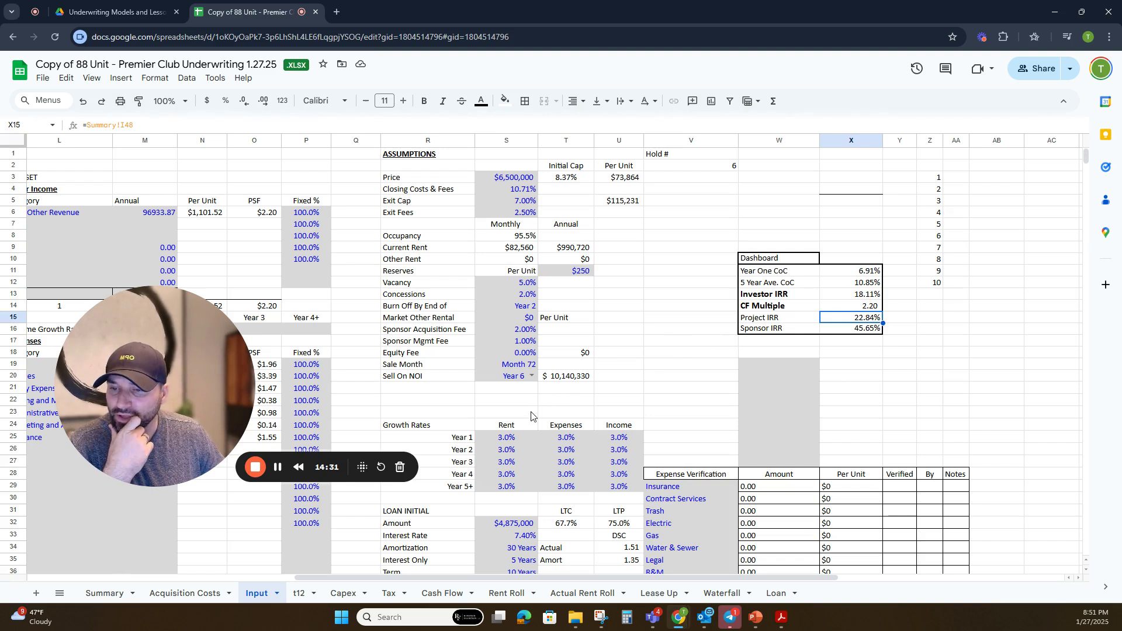
Step: Set the Rent growth rates for Year 1 and Year 2 to 2%
{"action": "left_click", "coordinate": [506, 438]}
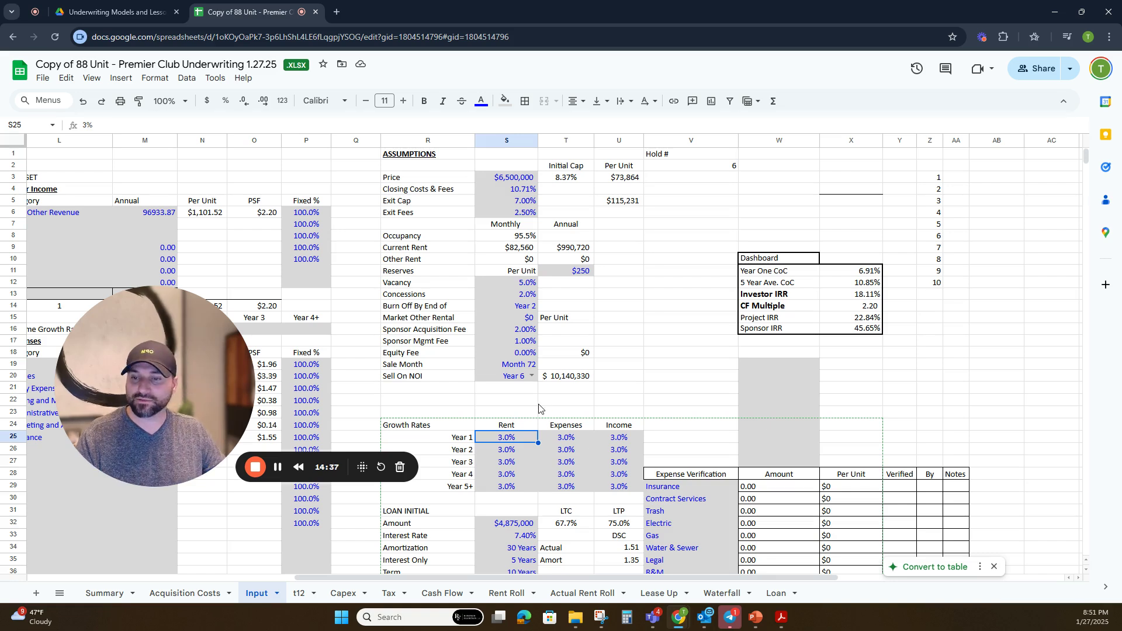
{"action": "type", "text": "2"}
{"action": "key", "text": "Return"}
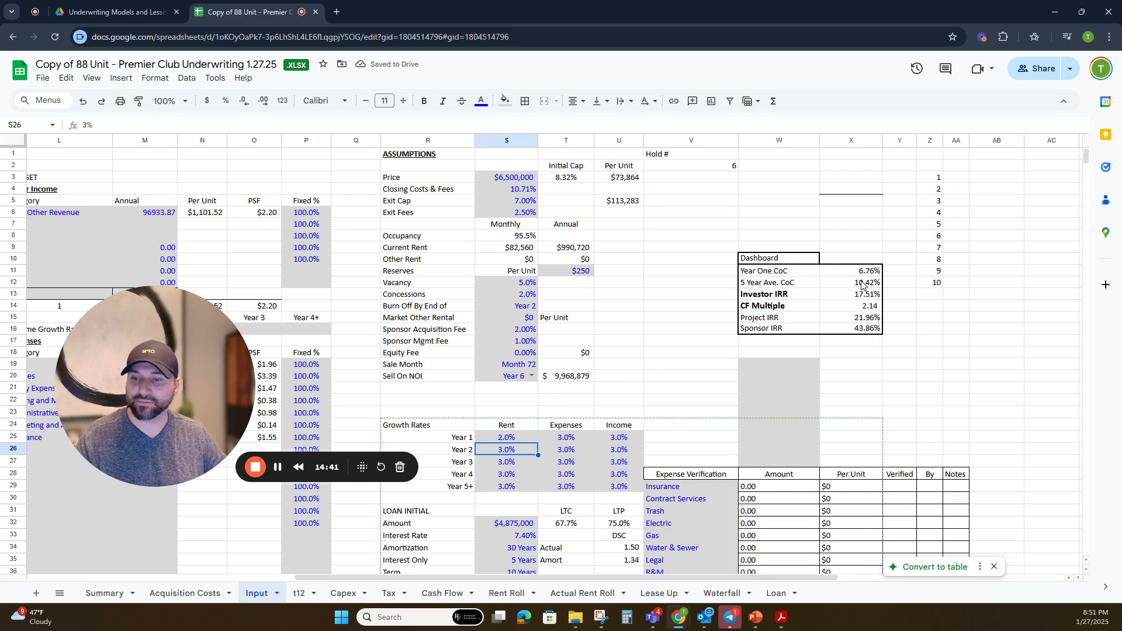
{"action": "type", "text": "2"}
{"action": "key", "text": "Return"}
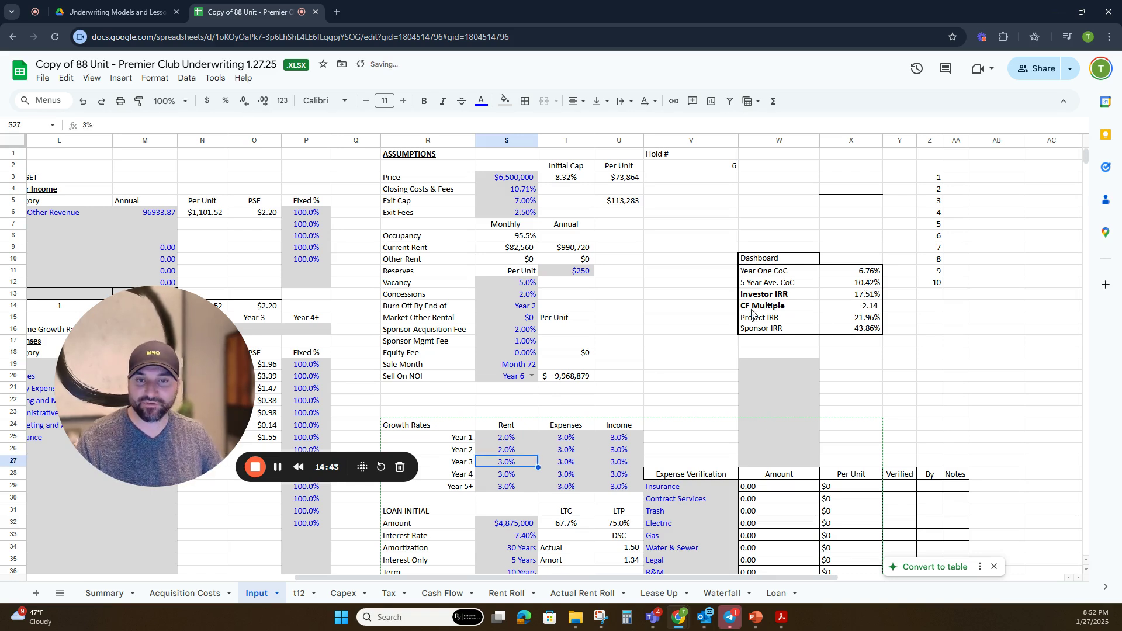
Step: Set the Rent growth rates for Year 3, Year 4 and Year 5+ to 2%
{"action": "key", "text": "Right"}
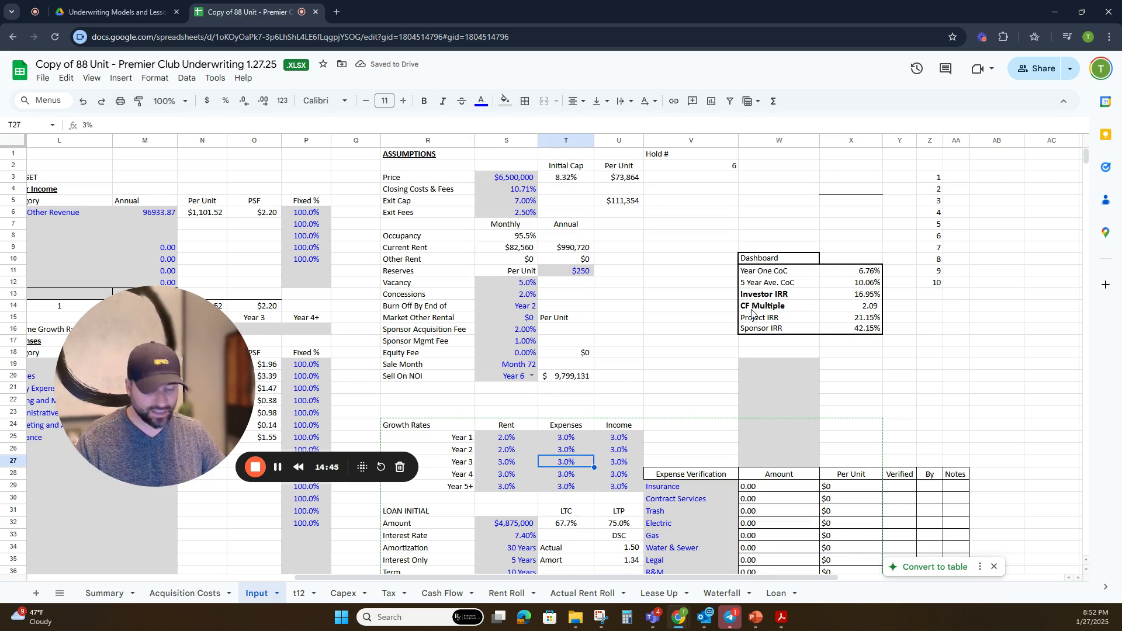
{"action": "key", "text": "Left"}
{"action": "type", "text": "2"}
{"action": "key", "text": "Return"}
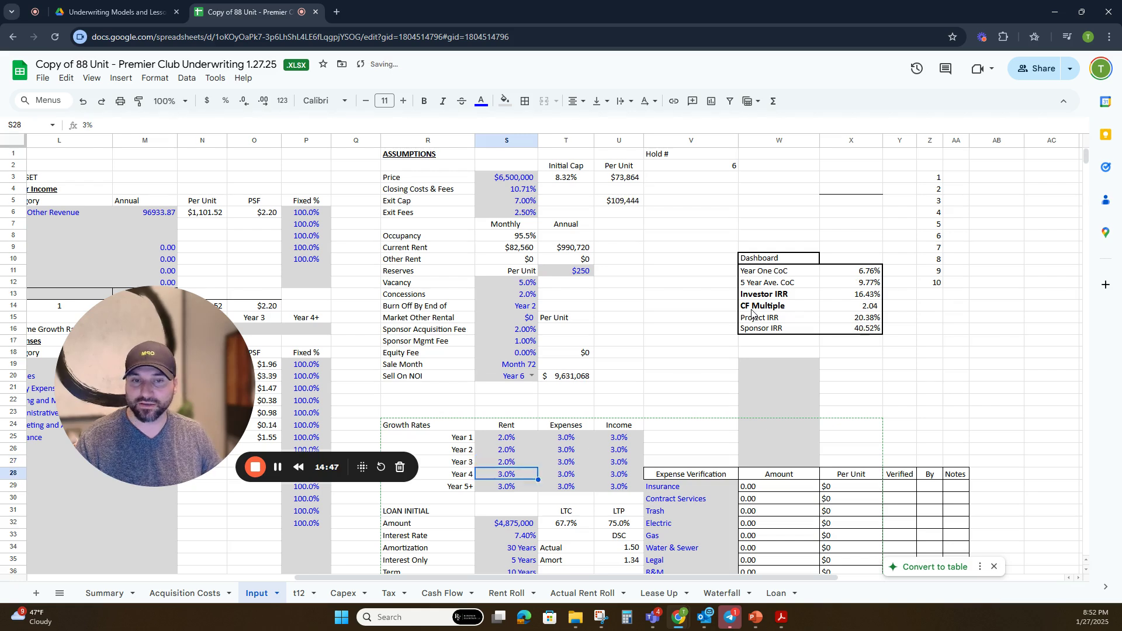
{"action": "type", "text": "2"}
{"action": "key", "text": "Return"}
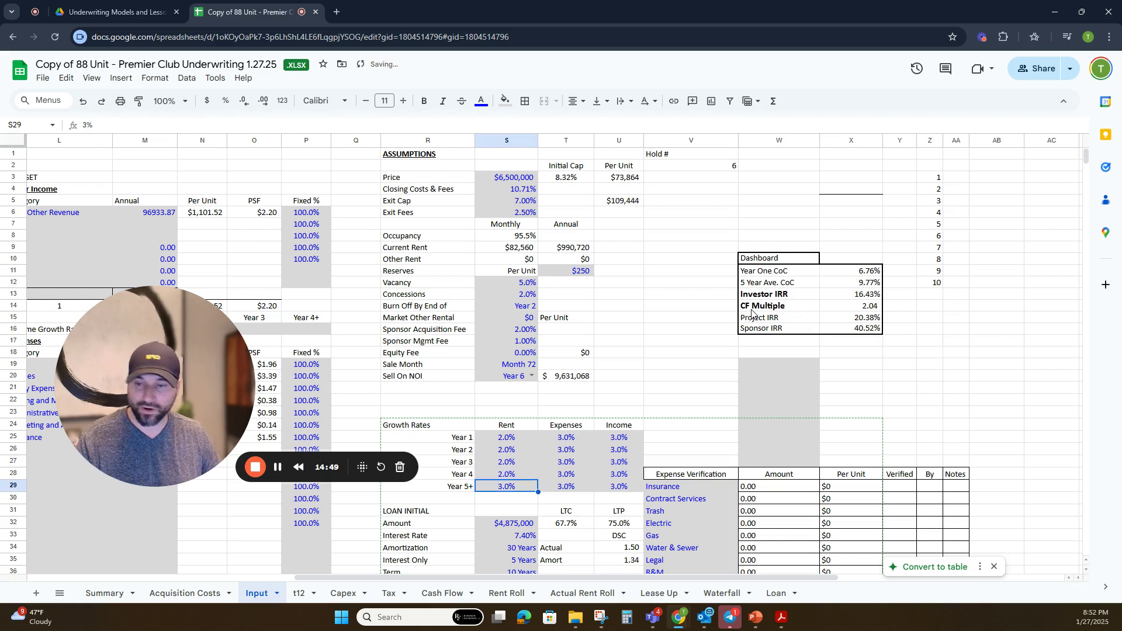
{"action": "type", "text": "2"}
{"action": "key", "text": "Return"}
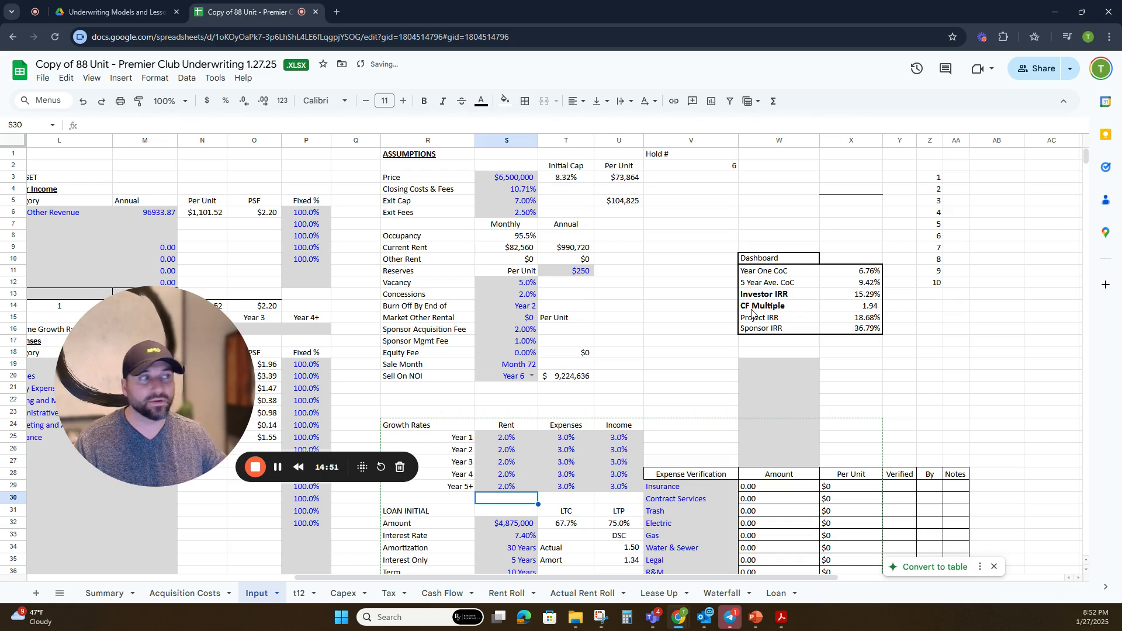
Step: Set the Rent growth rates for Year 1 through Year 5+ to 3%
{"action": "left_click", "coordinate": [512, 443]}
{"action": "type", "text": "3"}
{"action": "key", "text": "Return"}
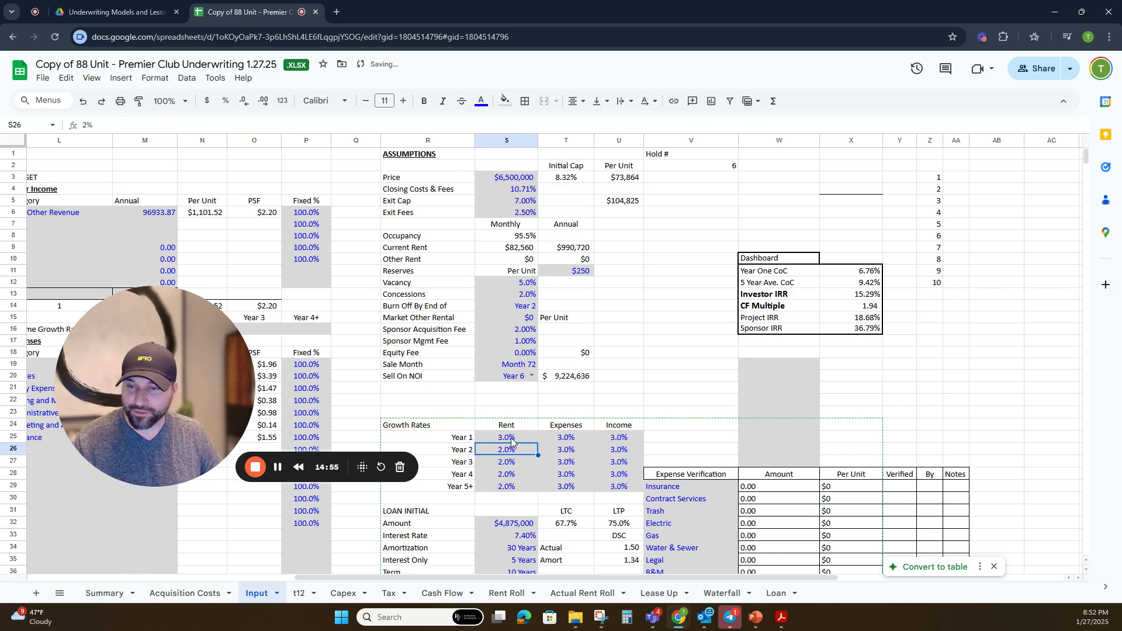
{"action": "type", "text": "3"}
{"action": "key", "text": "Return"}
{"action": "type", "text": "3"}
{"action": "key", "text": "Return"}
{"action": "type", "text": "3"}
{"action": "key", "text": "Return"}
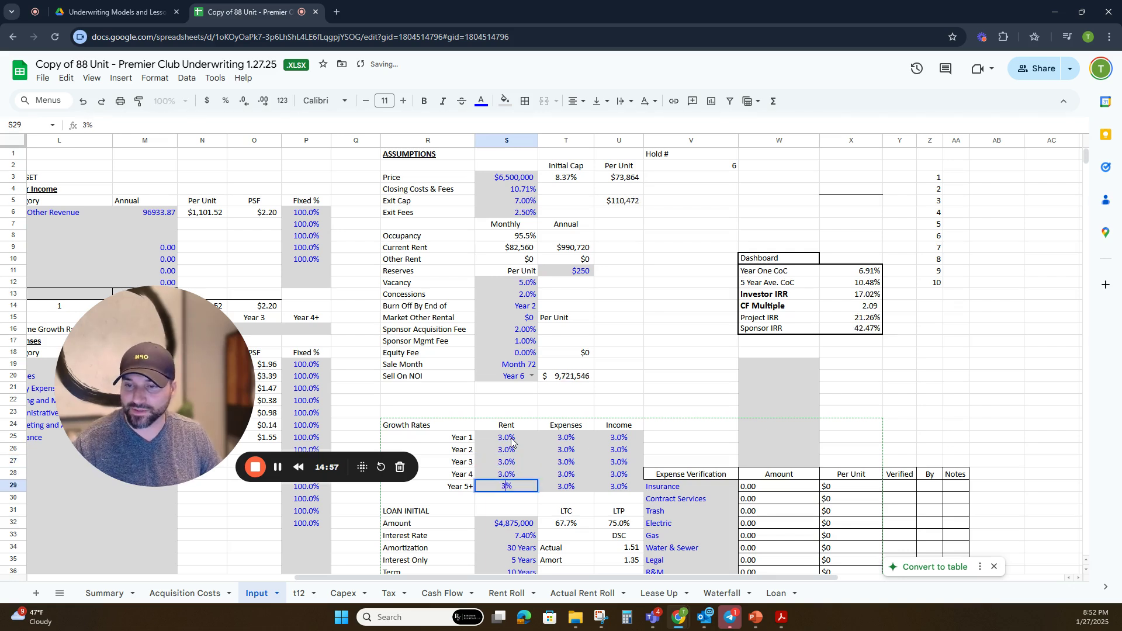
{"action": "type", "text": "3"}
{"action": "key", "text": "Return"}
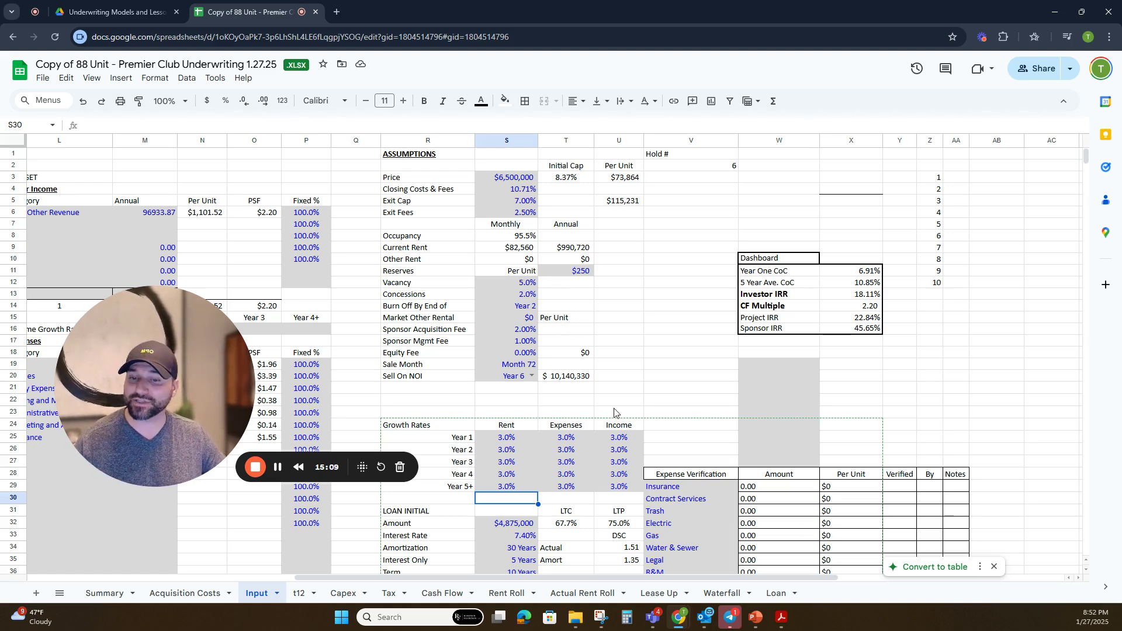
{"action": "scroll", "coordinate": [602, 403], "scroll_direction": "down", "scroll_amount": 2}
{"action": "scroll", "coordinate": [597, 405], "scroll_direction": "up", "scroll_amount": 2}
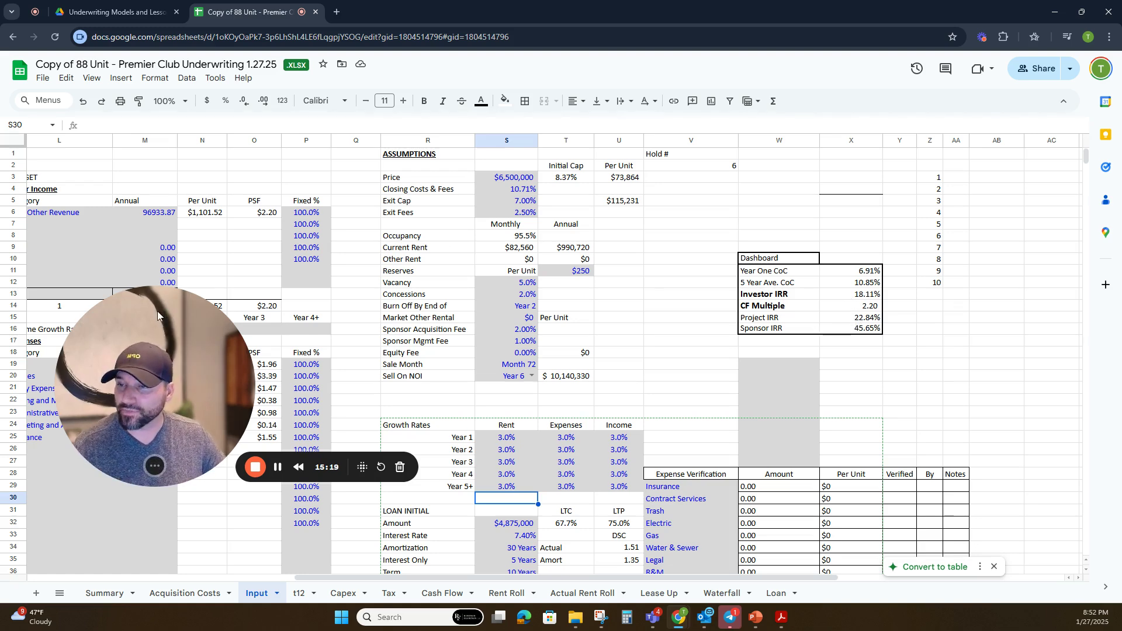
{"action": "left_click_drag", "start_coordinate": [157, 311], "coordinate": [952, 219]}
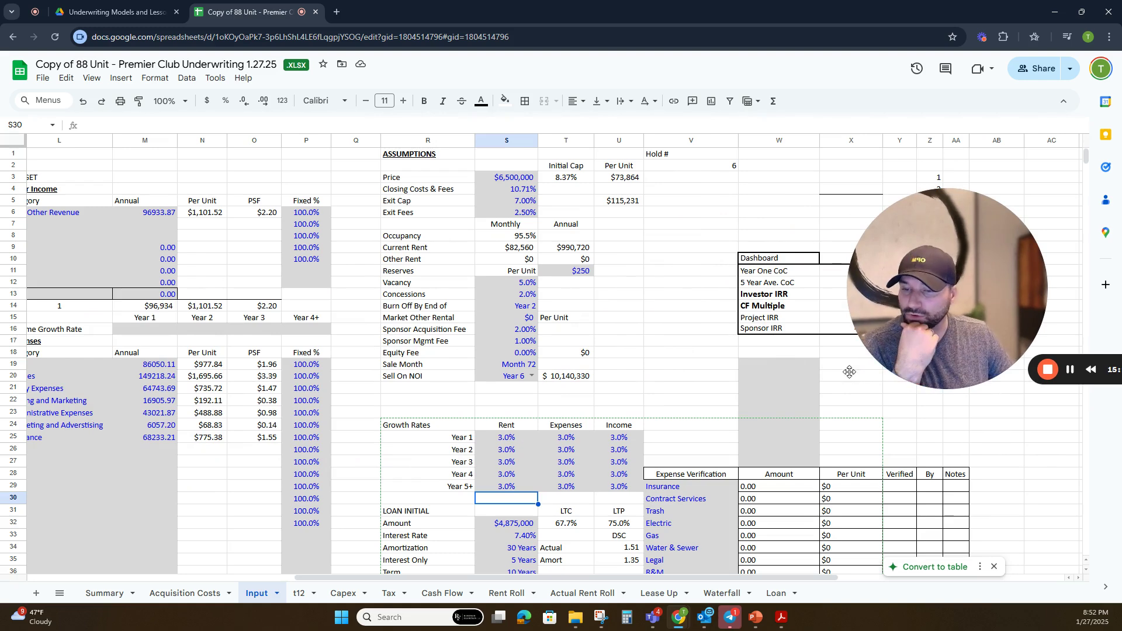
{"action": "left_click", "coordinate": [1072, 377]}
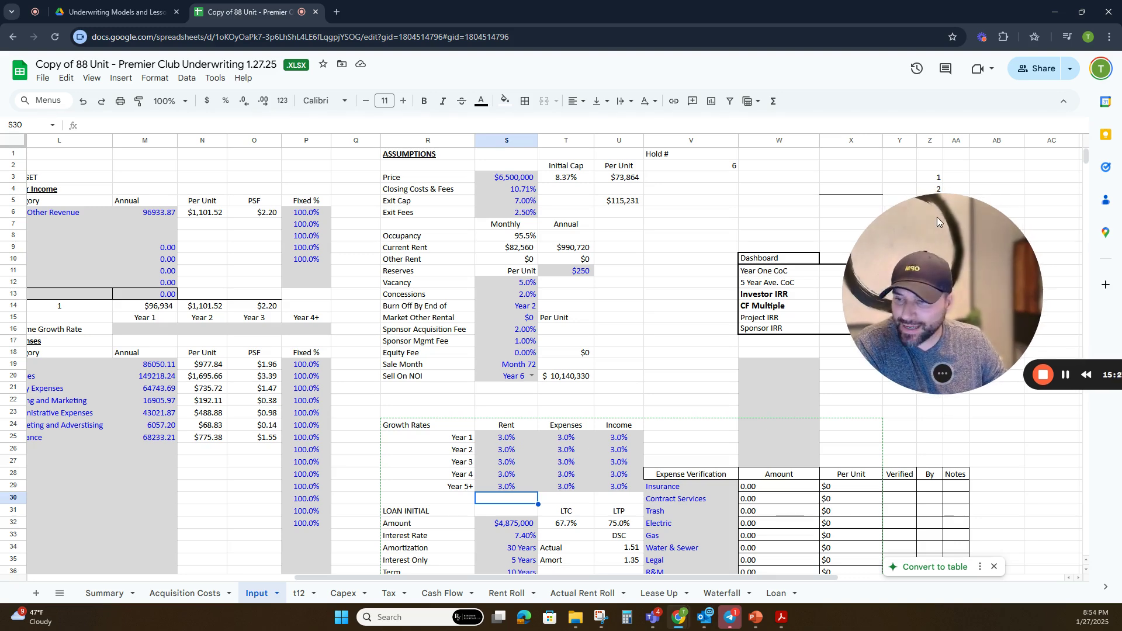
{"action": "left_click_drag", "start_coordinate": [942, 216], "coordinate": [757, 317]}
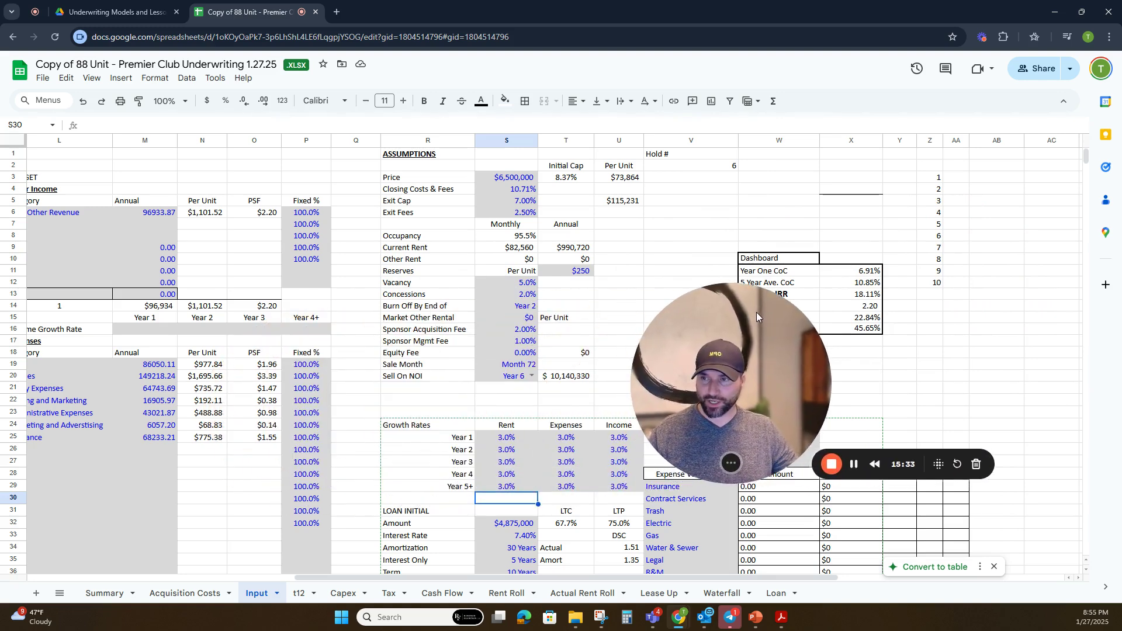
Step: Look over the promote structure on the Waterfall sheet and return to the Dashboard returns on the Input sheet
{"action": "left_click", "coordinate": [715, 593]}
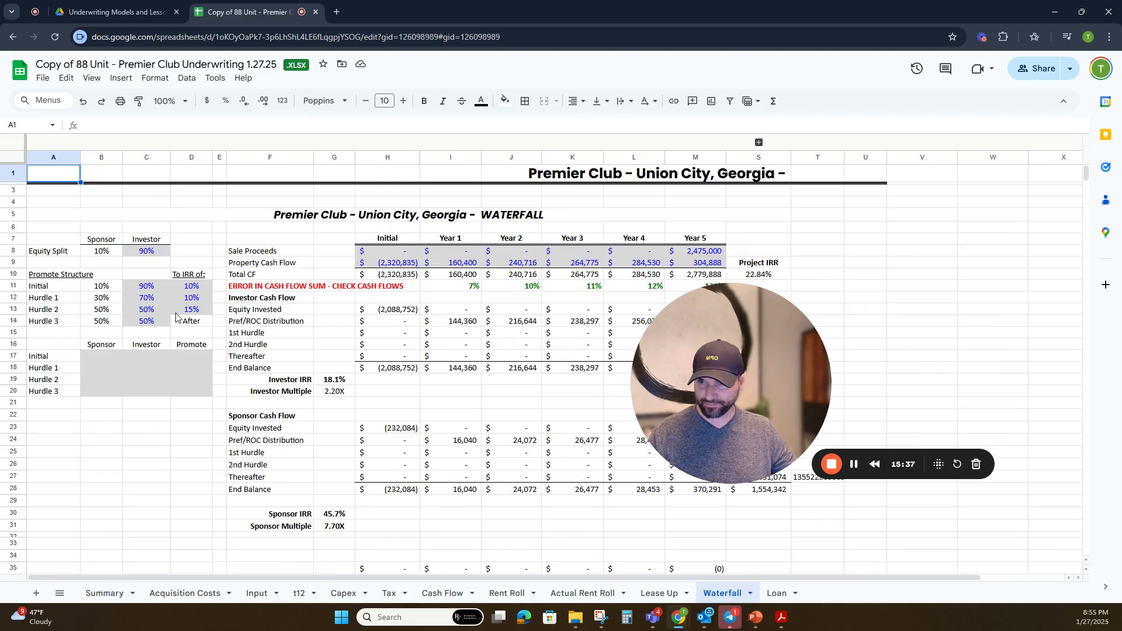
{"action": "left_click", "coordinate": [259, 593]}
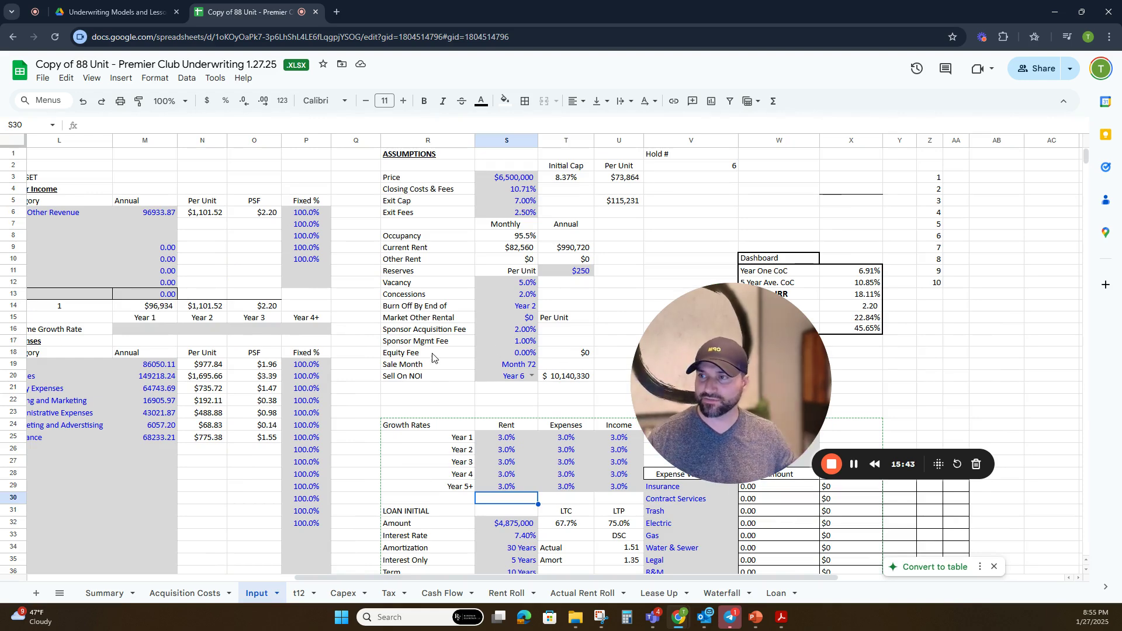
{"action": "left_click_drag", "start_coordinate": [450, 577], "coordinate": [625, 561]}
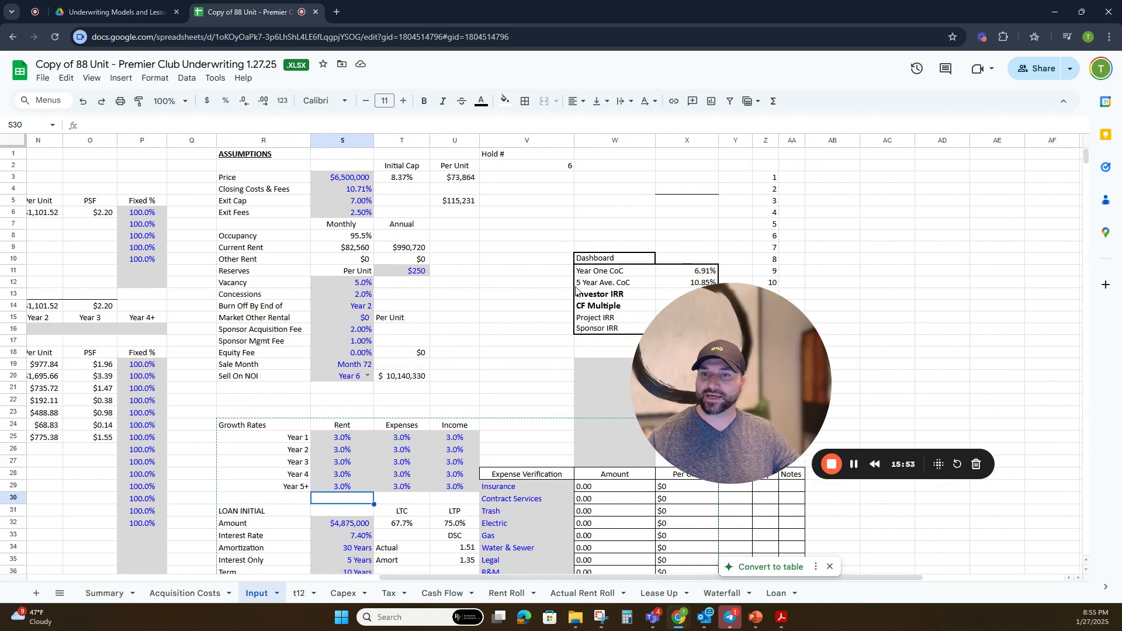
{"action": "scroll", "coordinate": [625, 561], "scroll_direction": "down", "scroll_amount": 2}
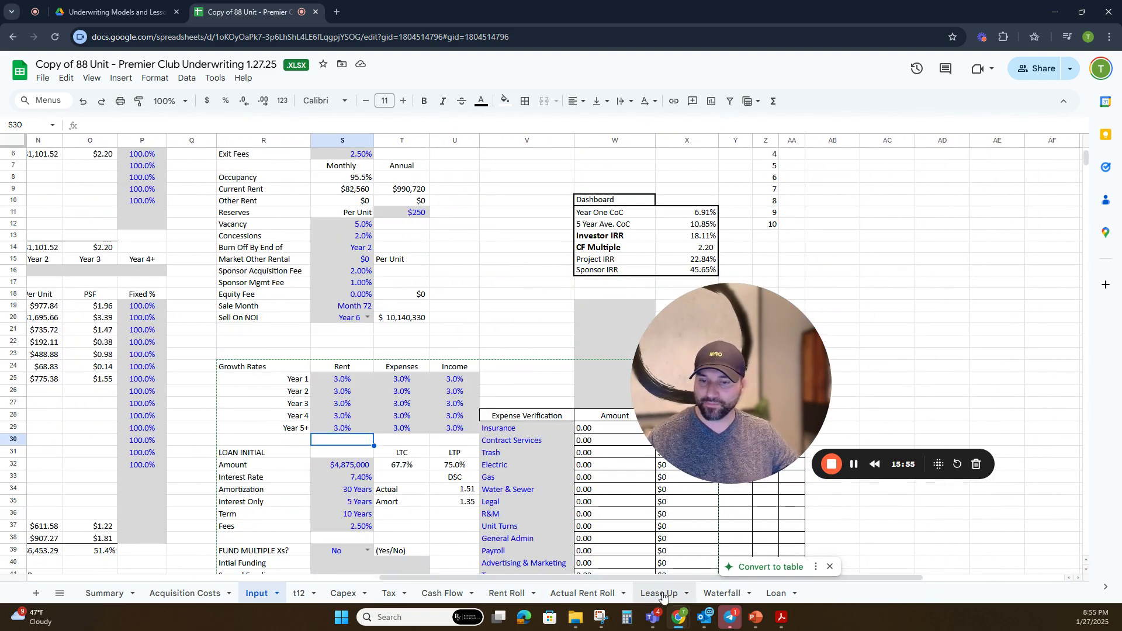
Step: On the Waterfall sheet, set Hurdle 1's IRR threshold to 12% and check the Dashboard returns on the Input sheet
{"action": "left_click", "coordinate": [722, 593]}
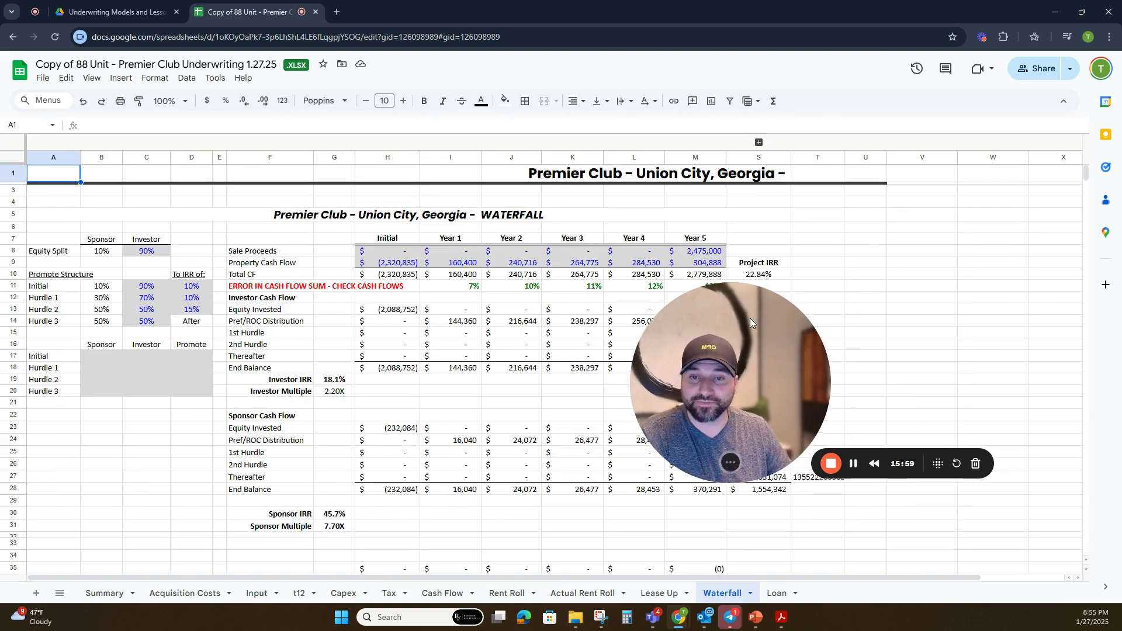
{"action": "left_click_drag", "start_coordinate": [749, 318], "coordinate": [931, 222]}
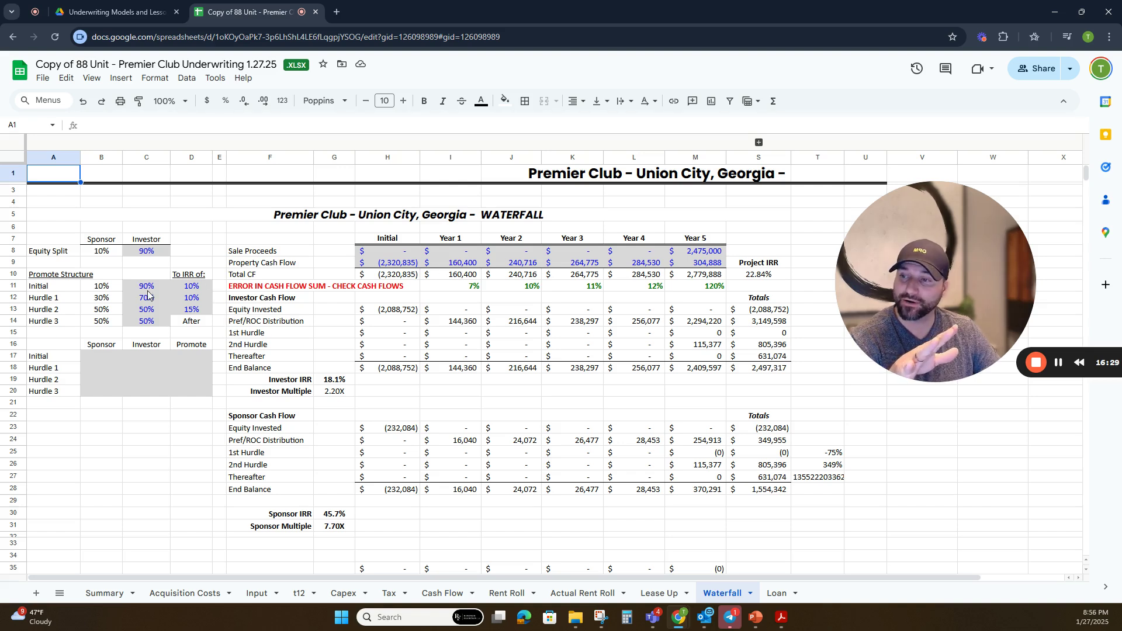
{"action": "left_click", "coordinate": [192, 300]}
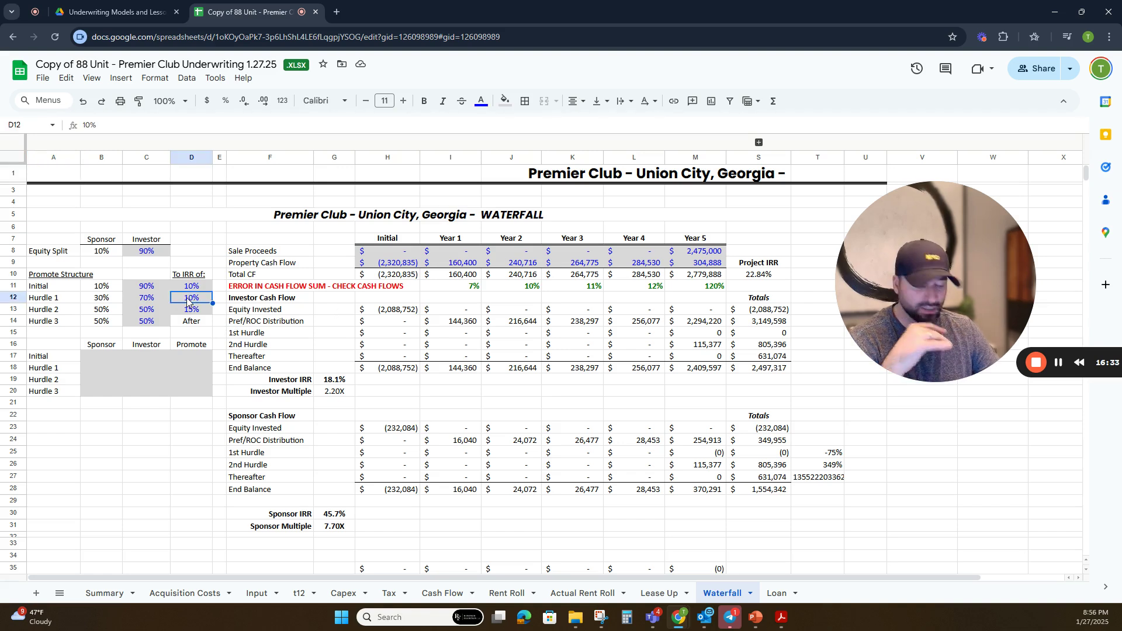
{"action": "type", "text": "12"}
{"action": "key", "text": "Return"}
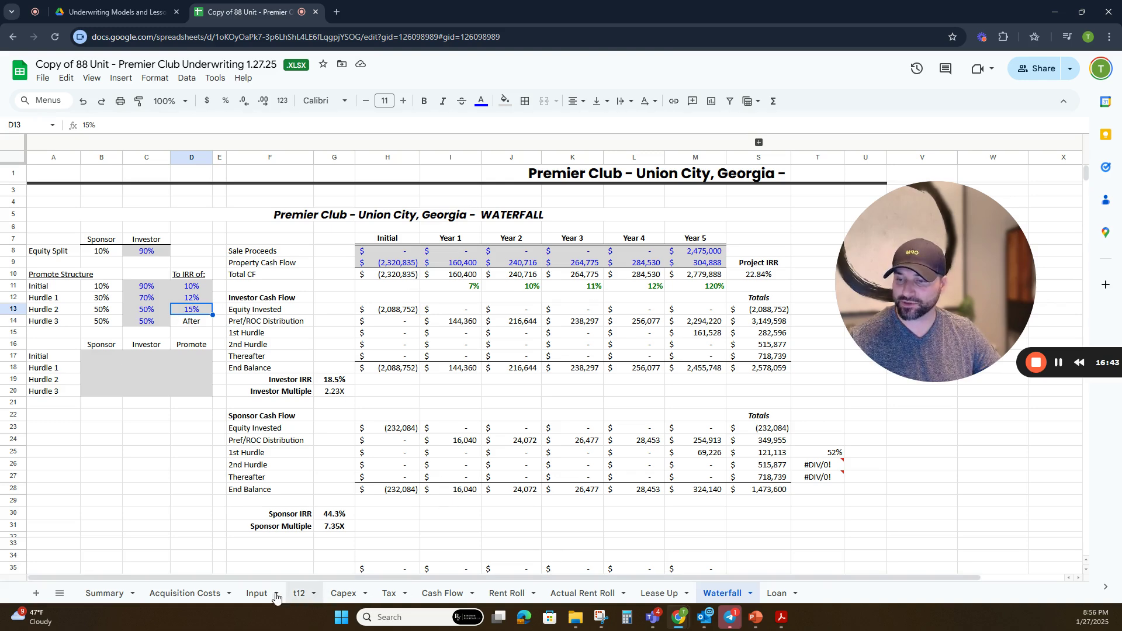
{"action": "left_click", "coordinate": [257, 593]}
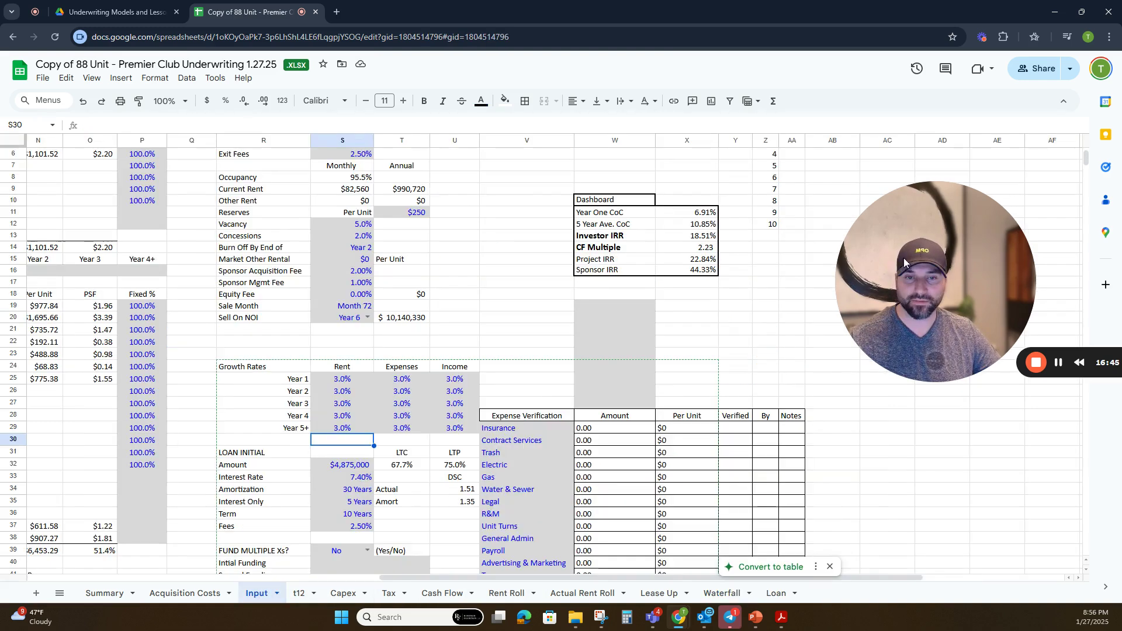
Step: On the Waterfall sheet, inspect the initial Property Cash Flow, the sponsor's Equity Invested and the Year 1 Property Cash Flow
{"action": "left_click", "coordinate": [722, 593]}
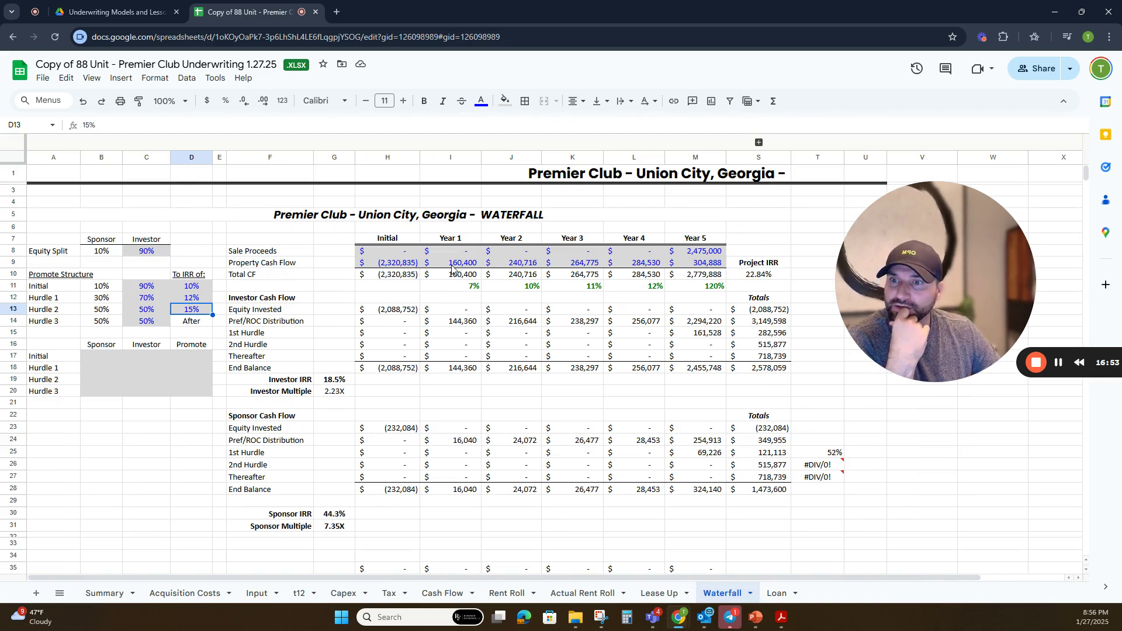
{"action": "left_click", "coordinate": [390, 264]}
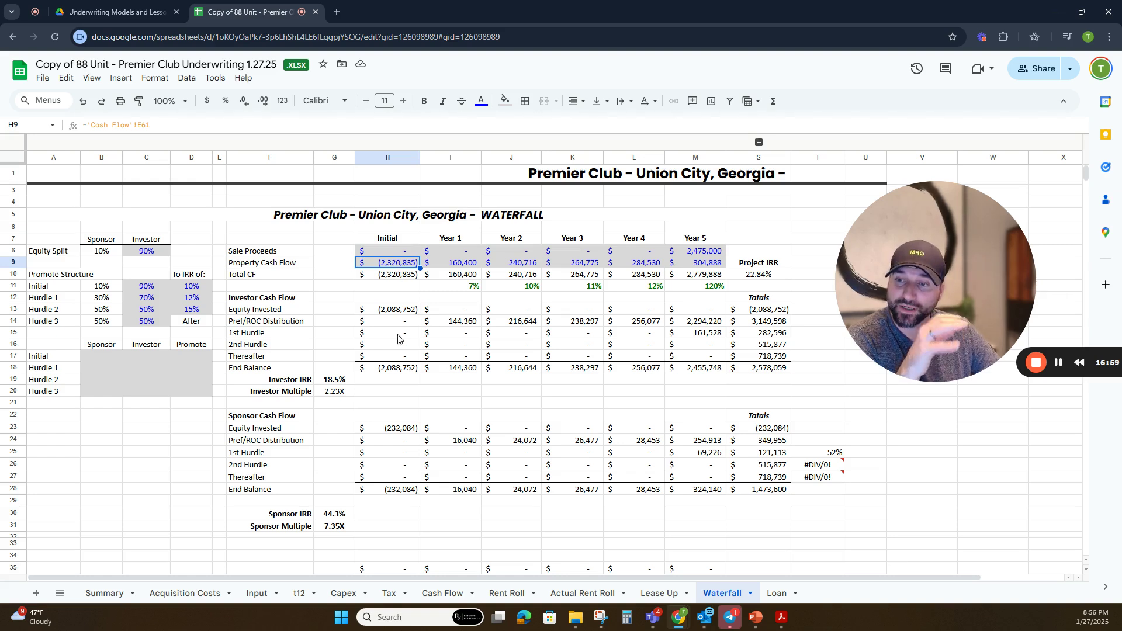
{"action": "left_click", "coordinate": [395, 430]}
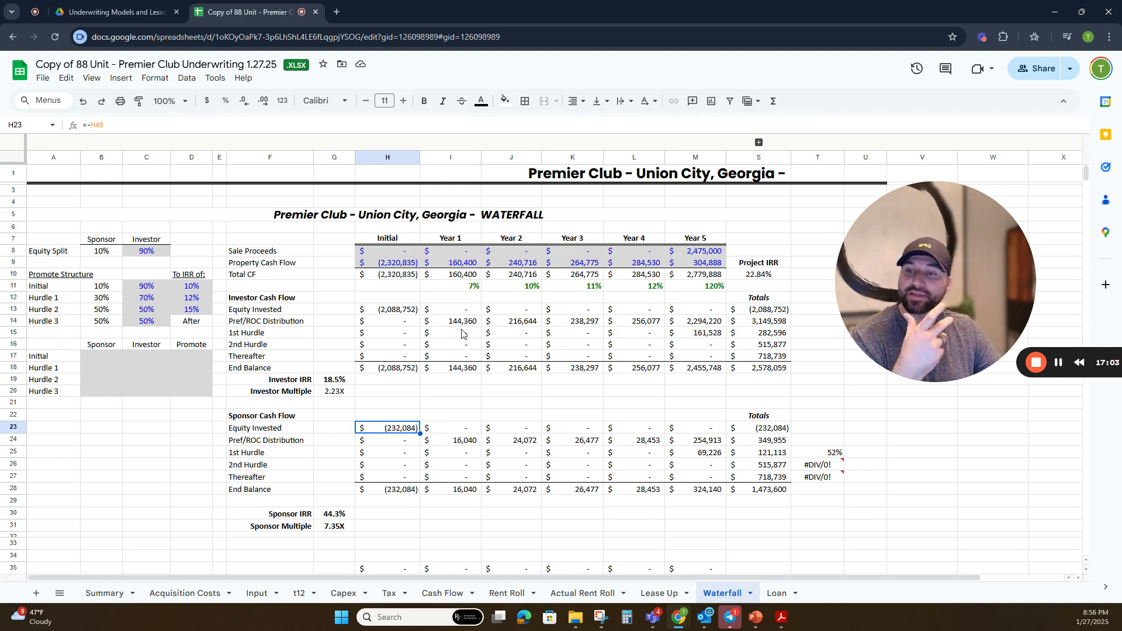
{"action": "left_click", "coordinate": [468, 266]}
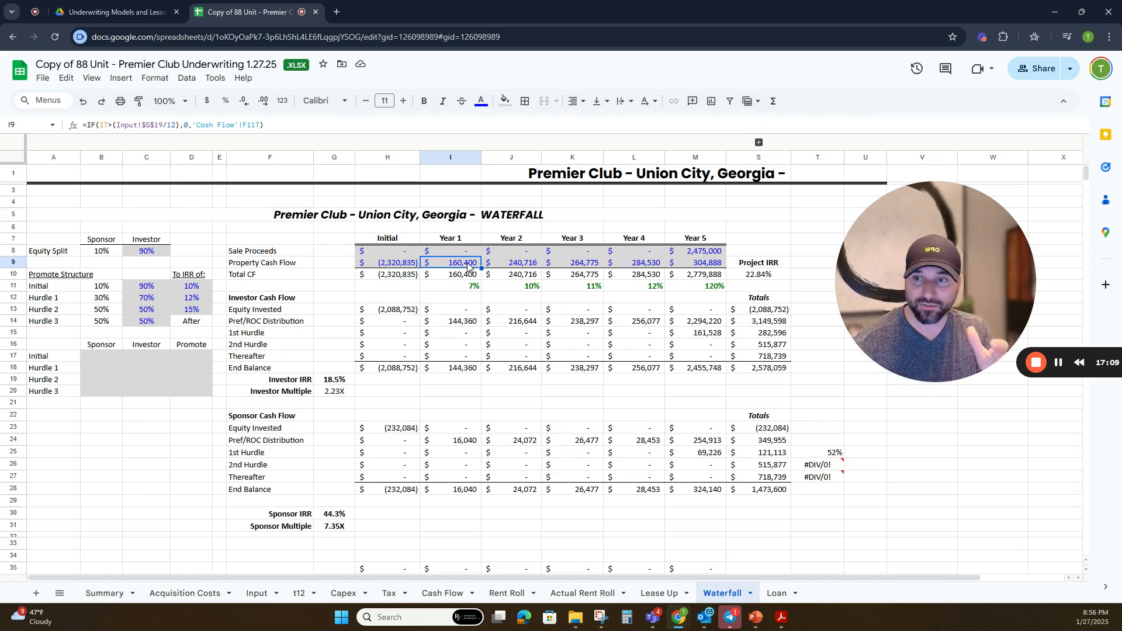
Step: Review the monthly revenues and expenses on the Cash Flow sheet and locate the Annual section
{"action": "left_click", "coordinate": [442, 593]}
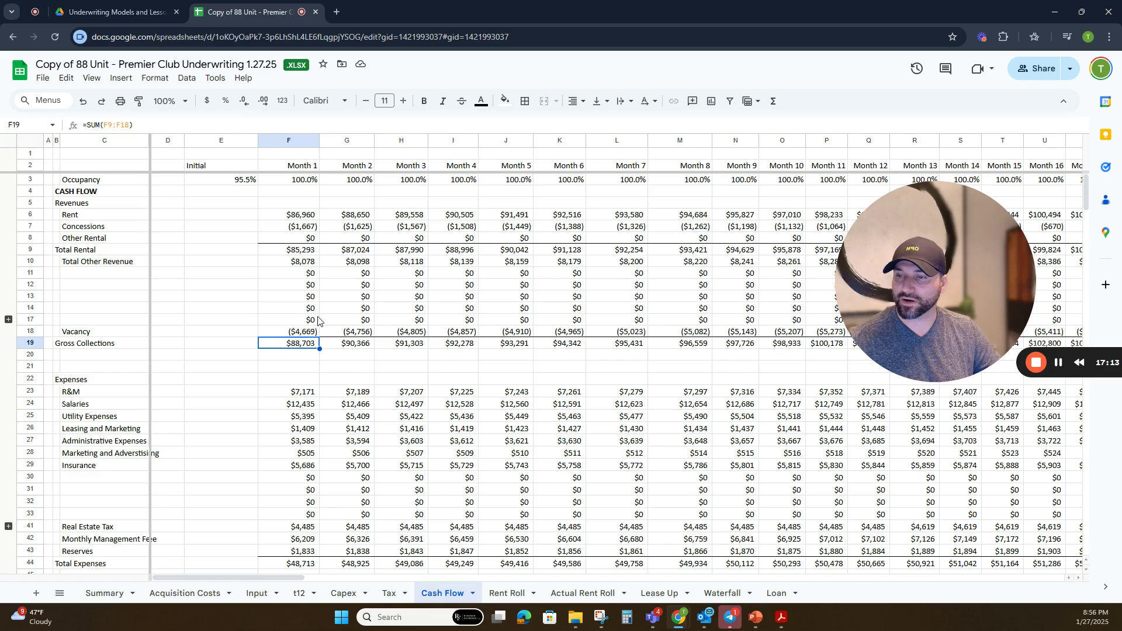
{"action": "scroll", "coordinate": [296, 407], "scroll_direction": "down", "scroll_amount": 18}
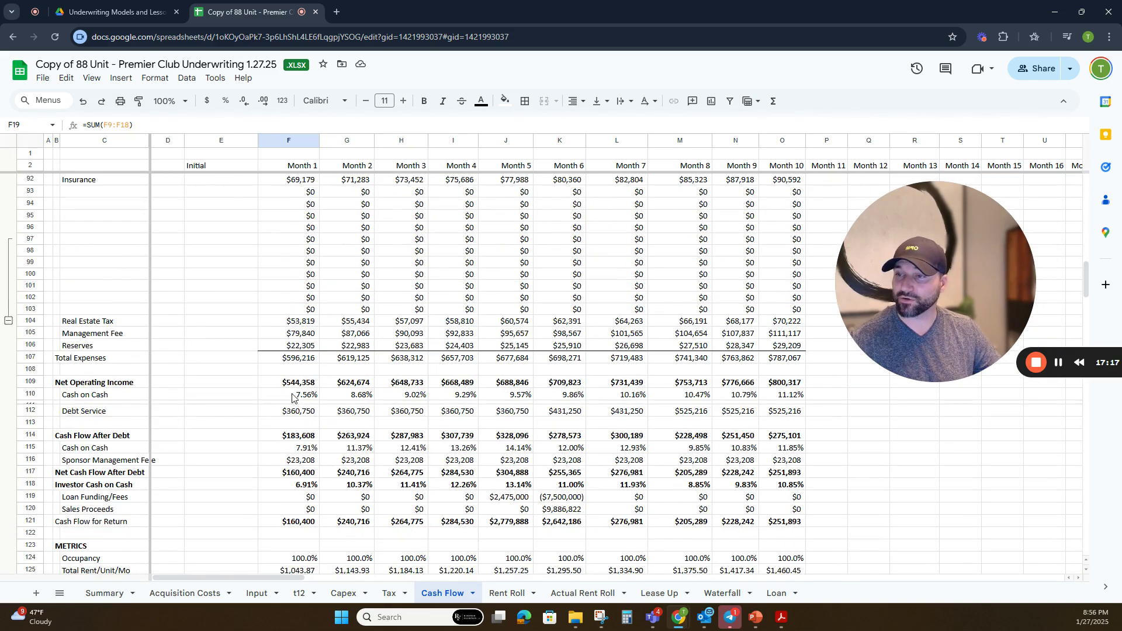
{"action": "scroll", "coordinate": [296, 404], "scroll_direction": "up", "scroll_amount": 18}
{"action": "left_click", "coordinate": [280, 404]}
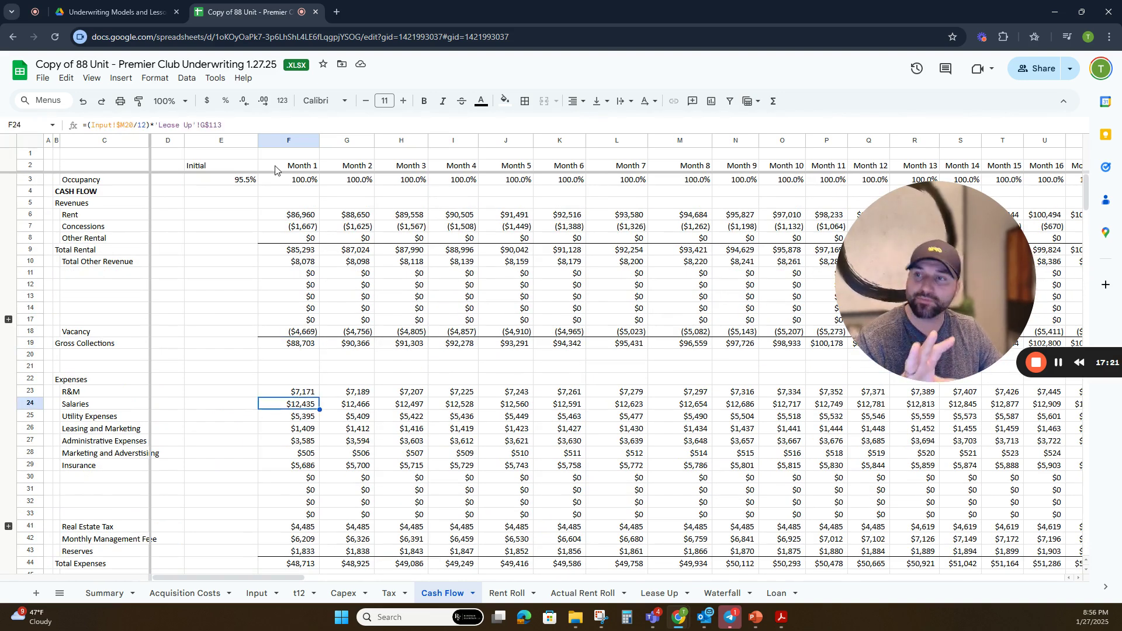
{"action": "scroll", "coordinate": [411, 302], "scroll_direction": "down", "scroll_amount": 1}
{"action": "scroll", "coordinate": [325, 327], "scroll_direction": "down", "scroll_amount": 10}
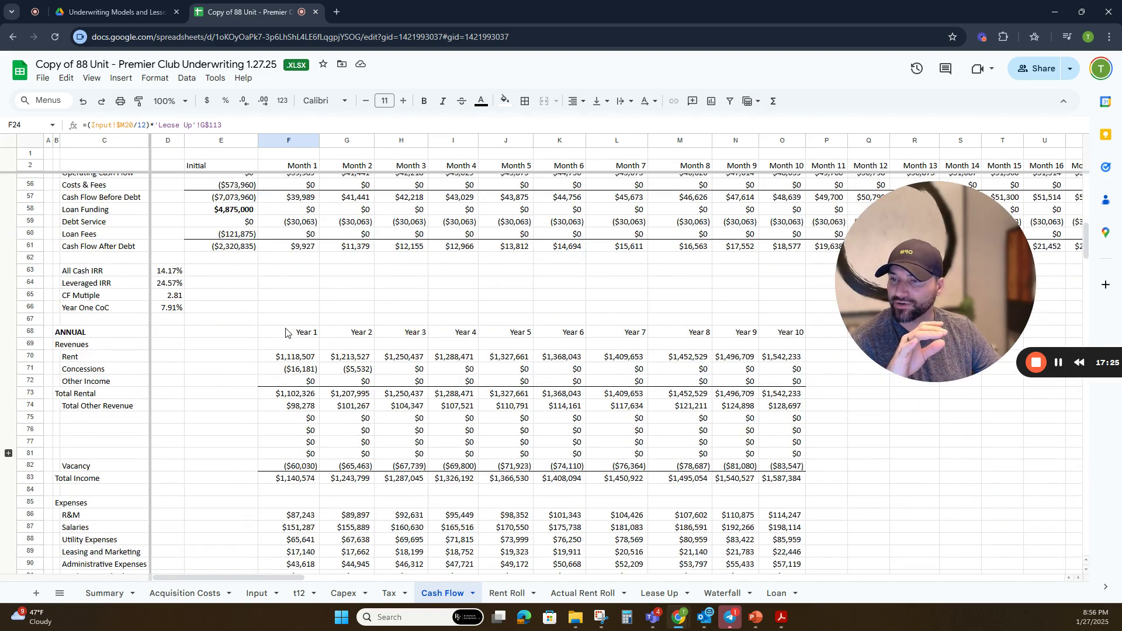
{"action": "left_click", "coordinate": [83, 332]}
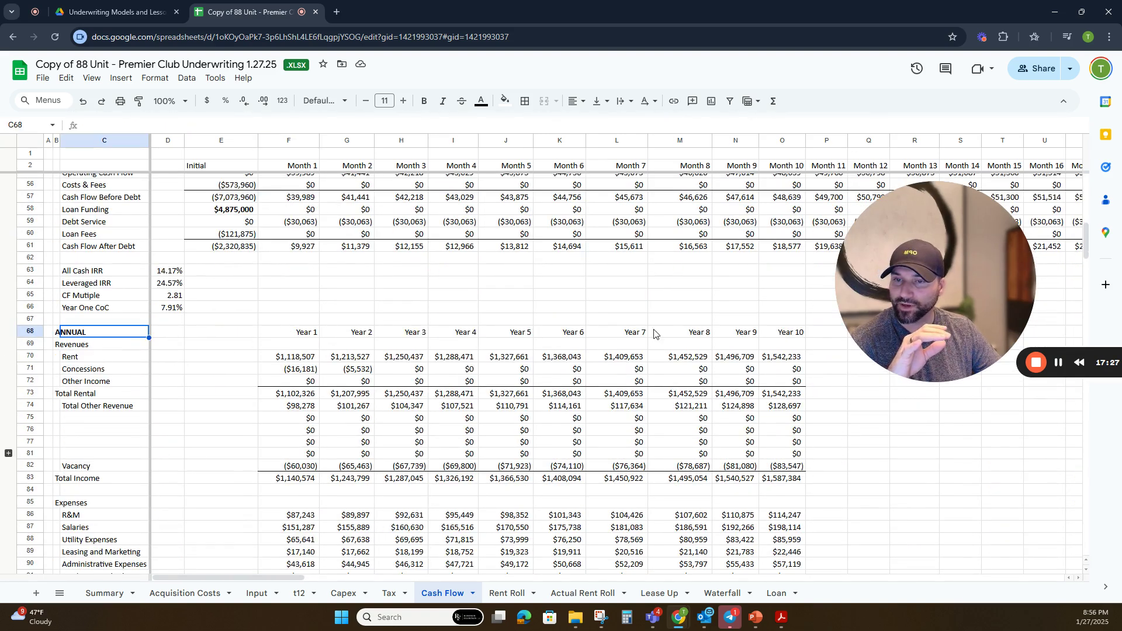
Step: Examine Year 1 Rent, Total Other Revenue, Vacancy and Total Income in the Annual section, down through expenses, Net Operating Income and Debt Service
{"action": "scroll", "coordinate": [303, 356], "scroll_direction": "down", "scroll_amount": 3}
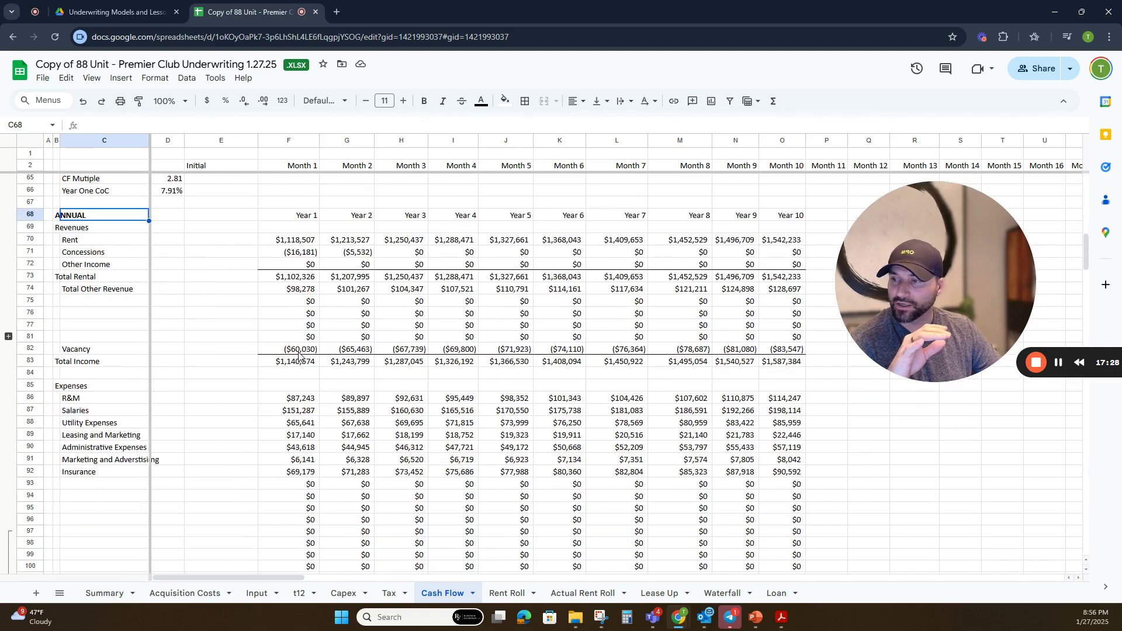
{"action": "left_click", "coordinate": [302, 242]}
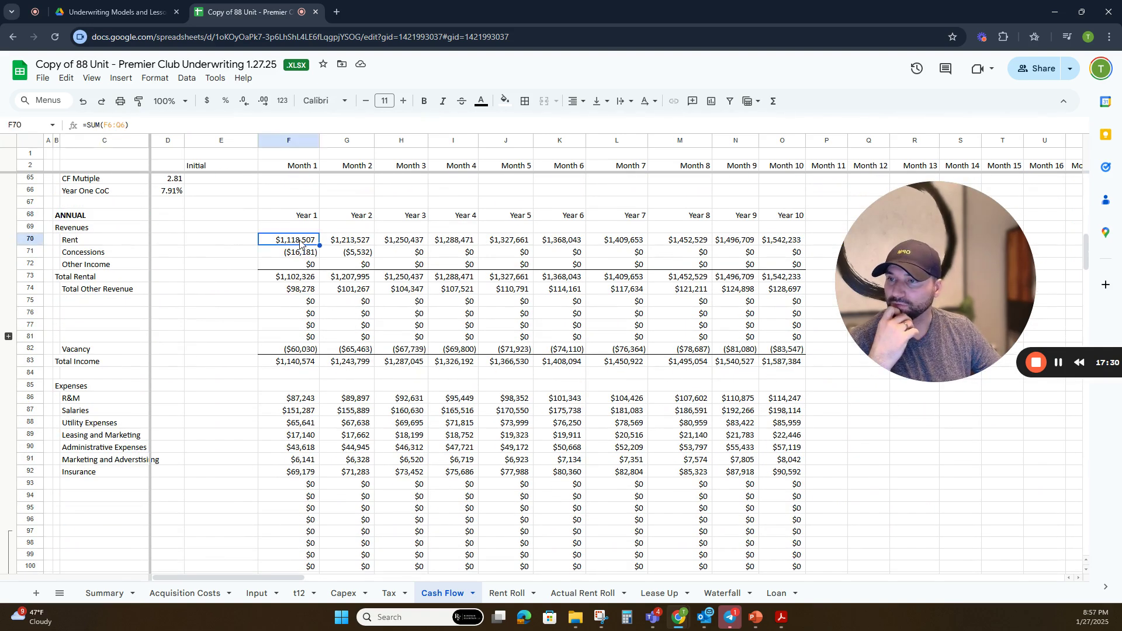
{"action": "left_click", "coordinate": [300, 290]}
{"action": "left_click", "coordinate": [299, 351]}
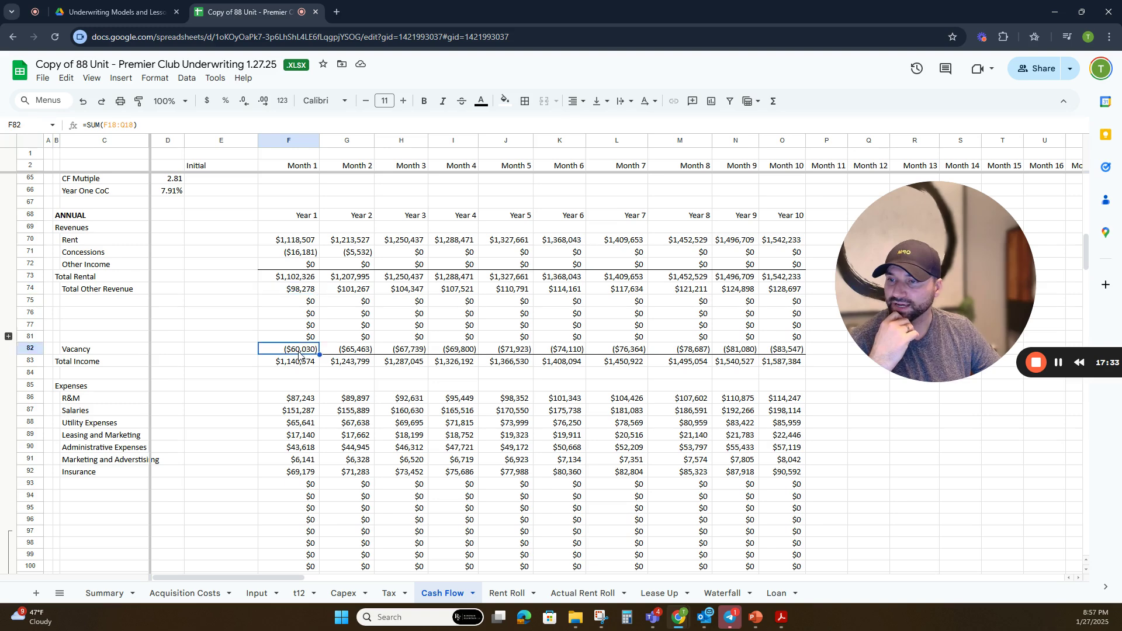
{"action": "left_click", "coordinate": [294, 363]}
{"action": "scroll", "coordinate": [294, 362], "scroll_direction": "down", "scroll_amount": 2}
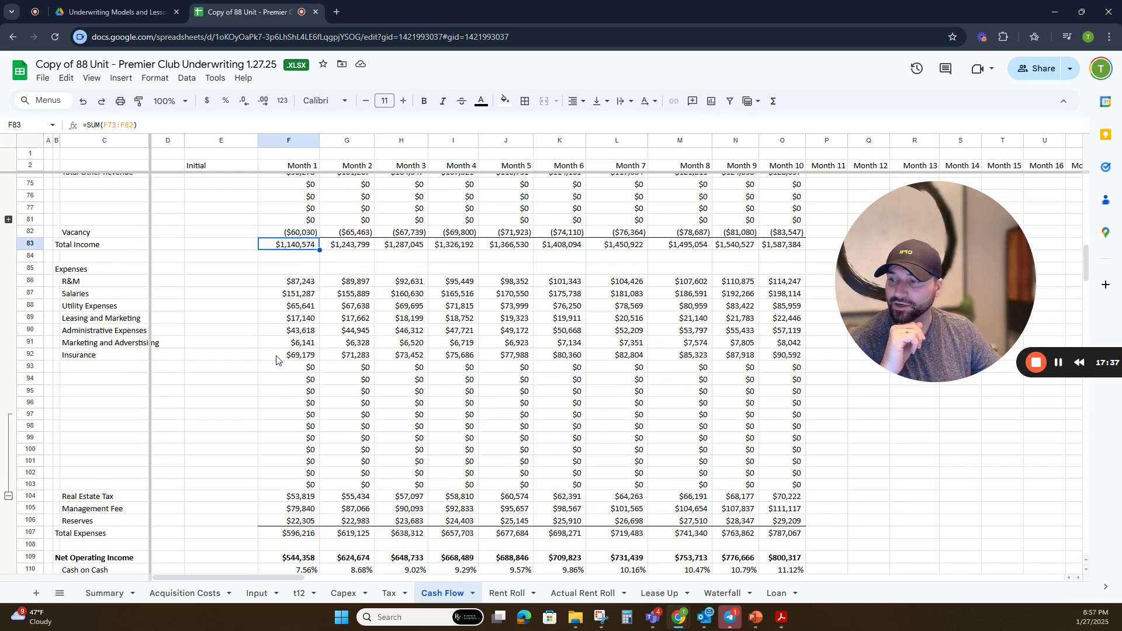
{"action": "scroll", "coordinate": [296, 491], "scroll_direction": "down", "scroll_amount": 1}
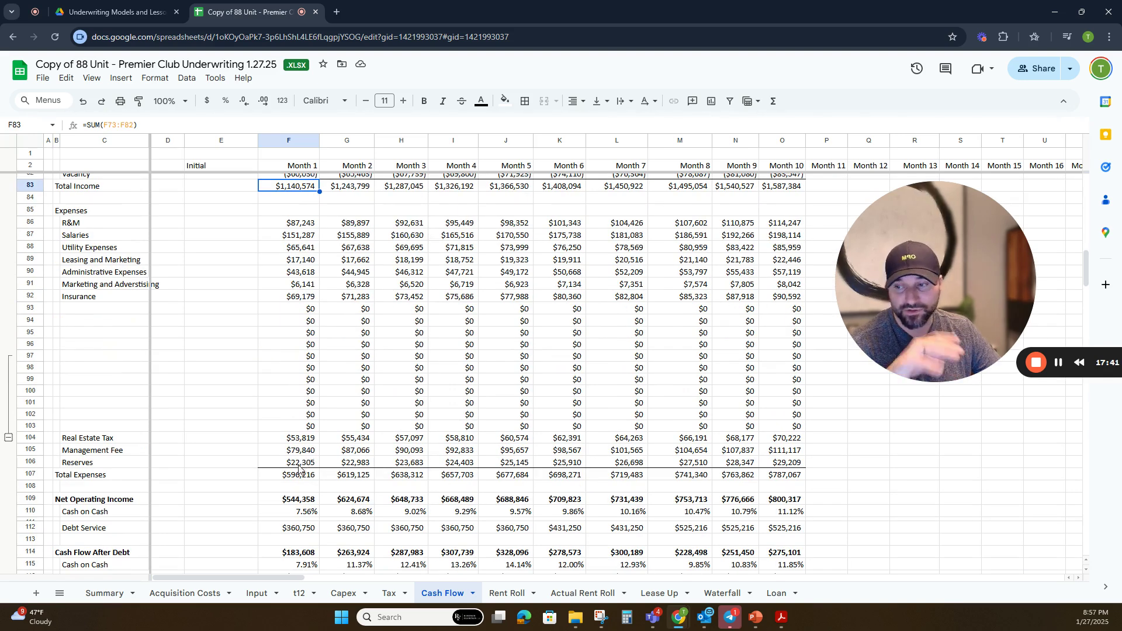
{"action": "scroll", "coordinate": [300, 486], "scroll_direction": "down", "scroll_amount": 2}
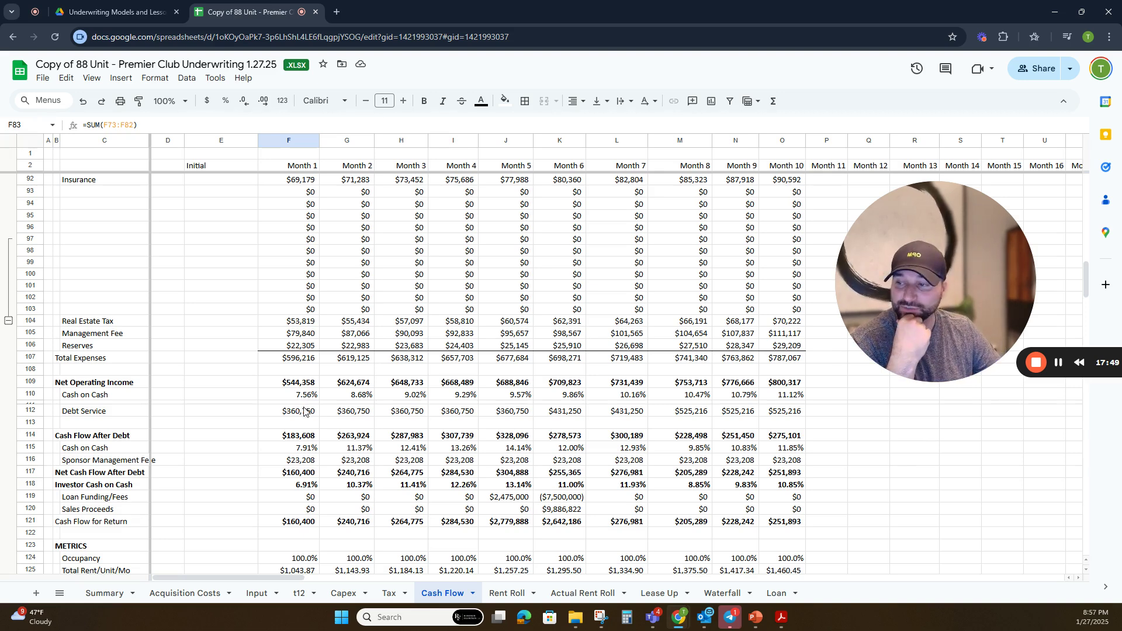
Step: On the Cash Flow sheet, inspect the Year 1 Sponsor Management Fee, Net Cash Flow After Debt and Cash Flow for Return formulas
{"action": "scroll", "coordinate": [301, 420], "scroll_direction": "down", "scroll_amount": 2}
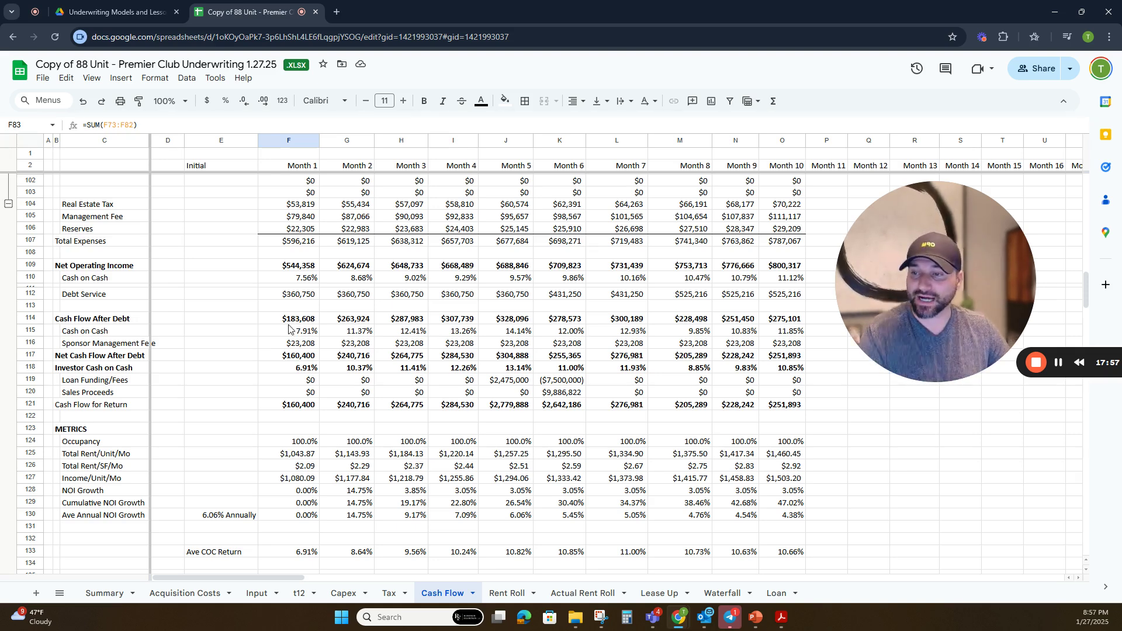
{"action": "left_click", "coordinate": [302, 347]}
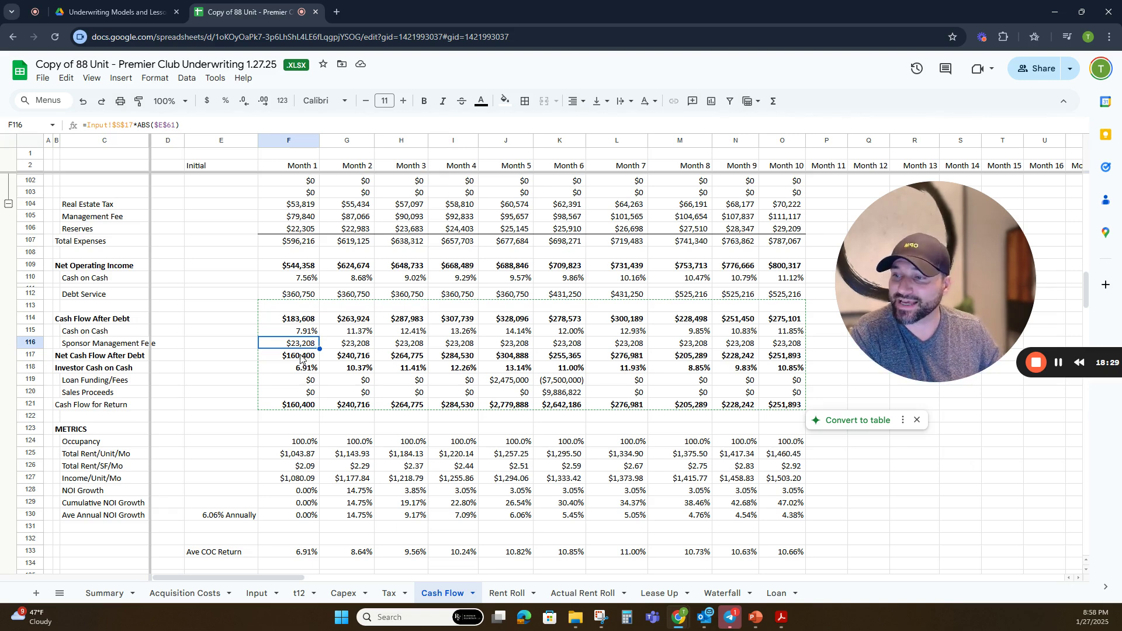
{"action": "left_click", "coordinate": [300, 359]}
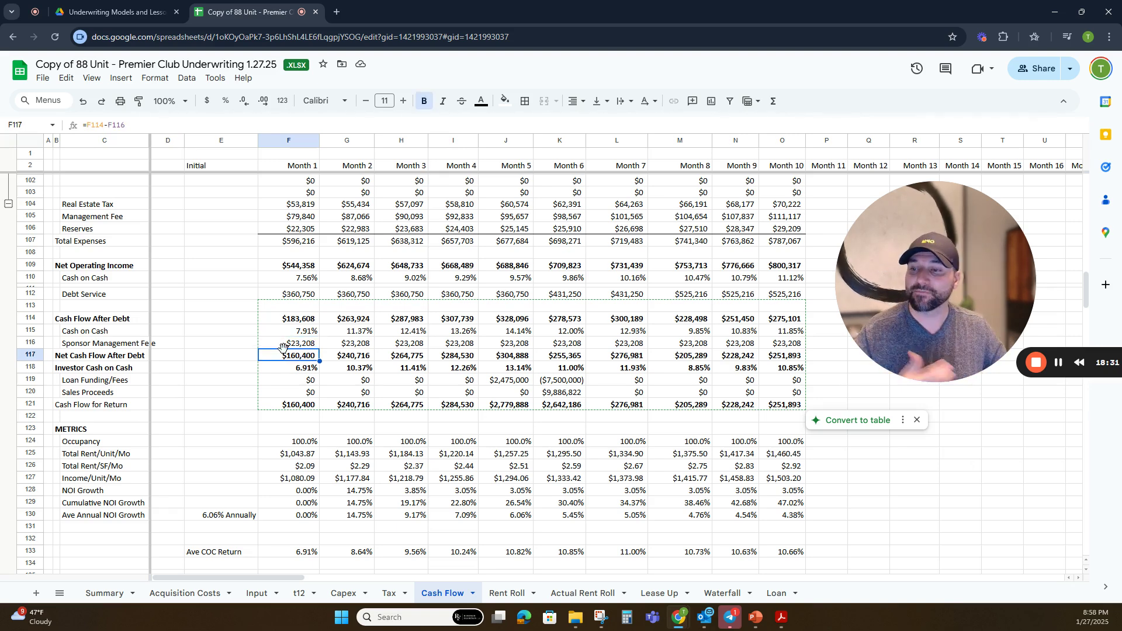
{"action": "left_click", "coordinate": [307, 406]}
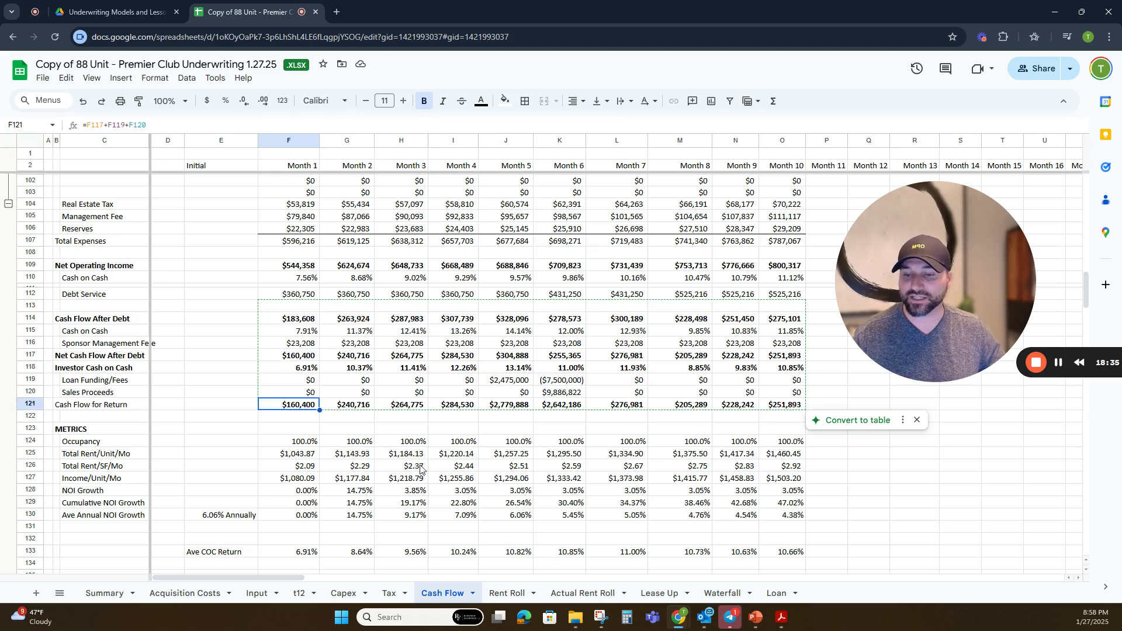
Step: On the Waterfall sheet, inspect the investor's equity split and the Year 1 Pref/ROC Distribution for both investor and sponsor
{"action": "left_click", "coordinate": [713, 594]}
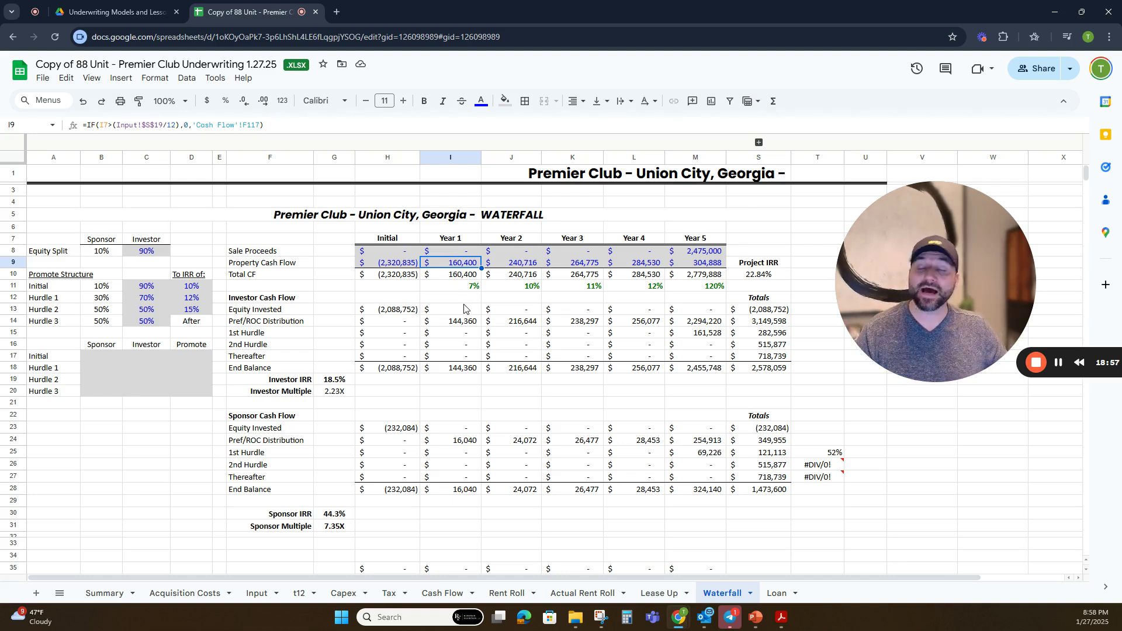
{"action": "left_click", "coordinate": [146, 257]}
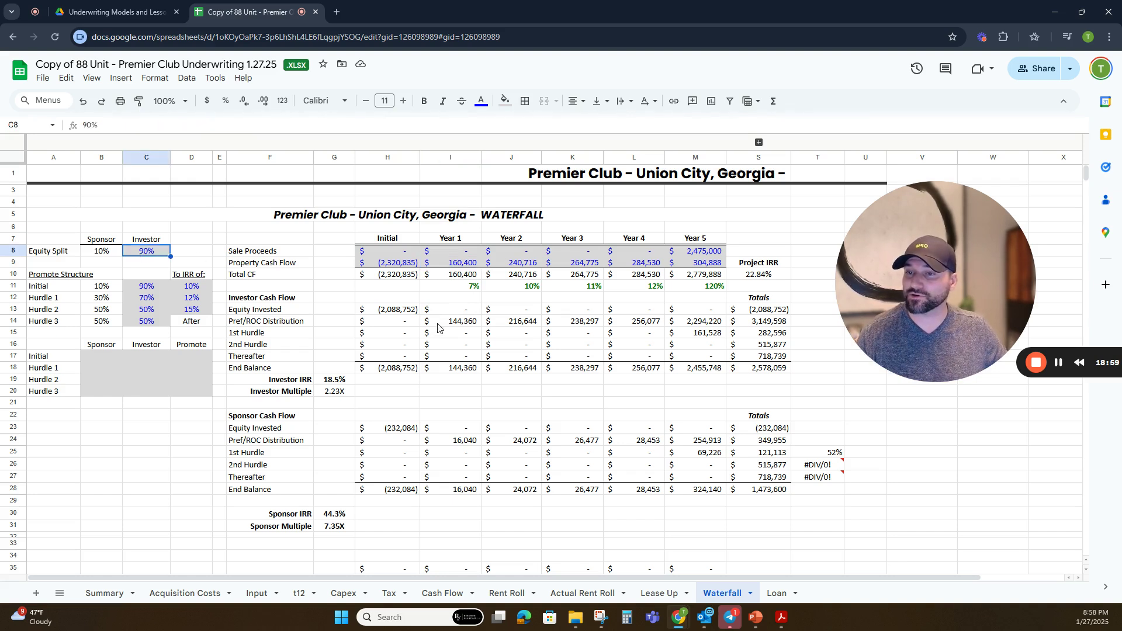
{"action": "left_click", "coordinate": [469, 322]}
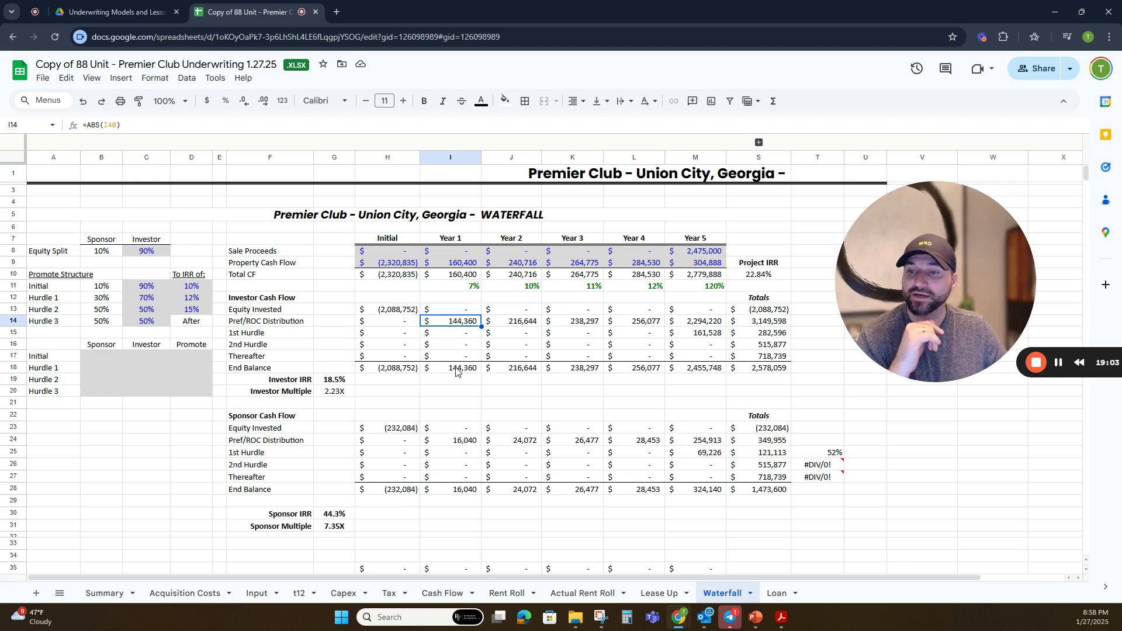
{"action": "left_click", "coordinate": [465, 442]}
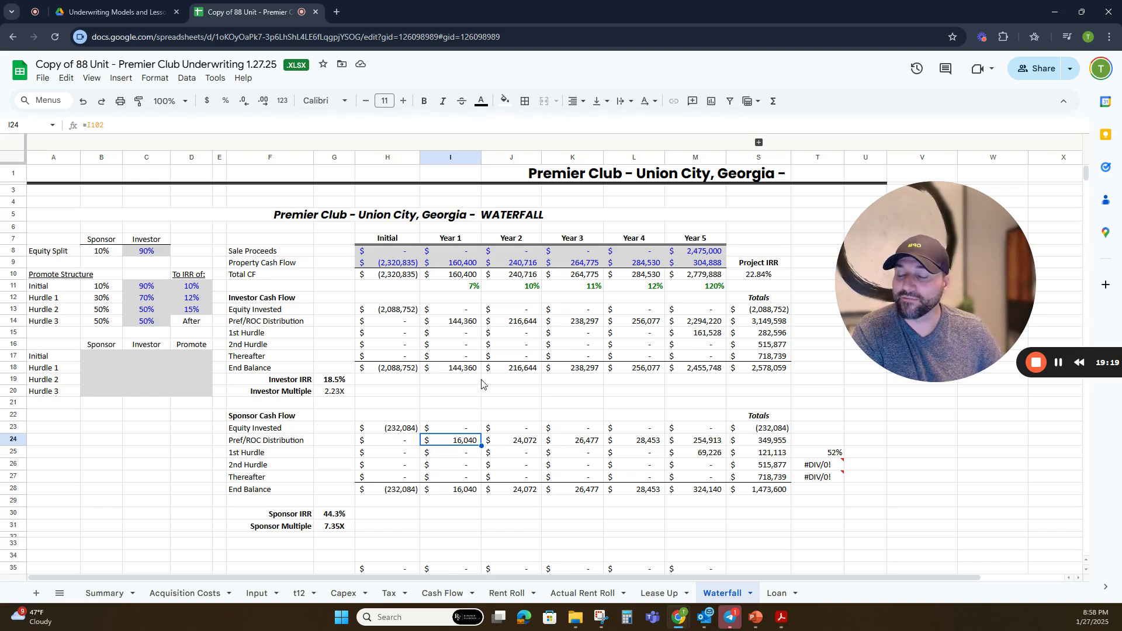
Step: Trace the Waterfall's Year 2 Property Cash Flow to the Cash Flow sheet, checking Year 2 Cash Flow for Return and annual Rent
{"action": "left_click", "coordinate": [525, 264]}
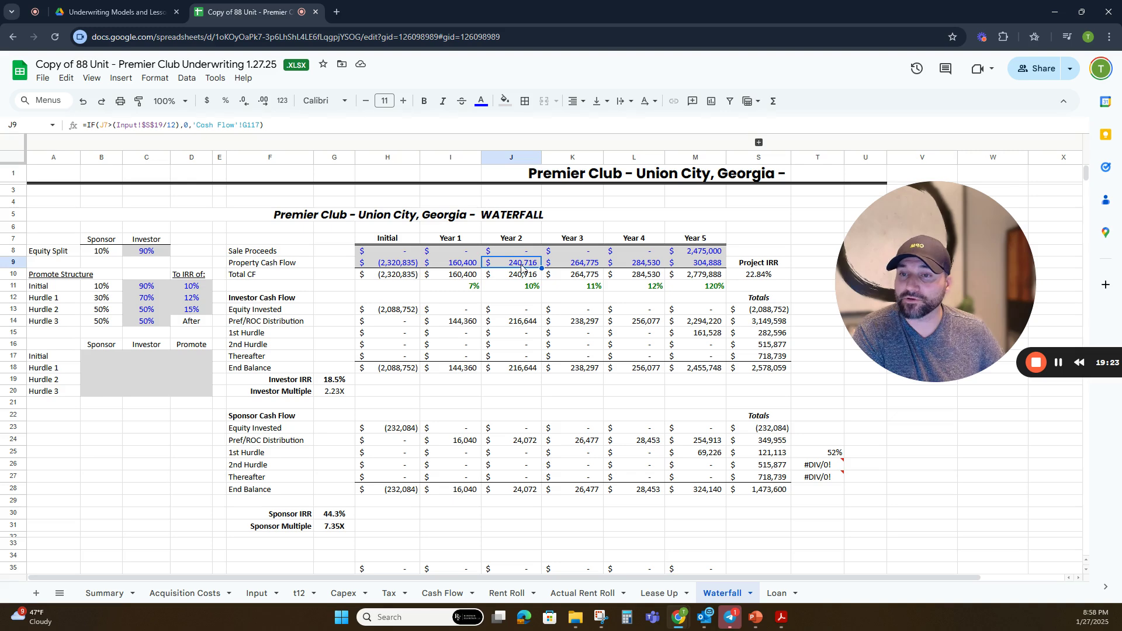
{"action": "left_click", "coordinate": [445, 593]}
{"action": "left_click", "coordinate": [351, 404]}
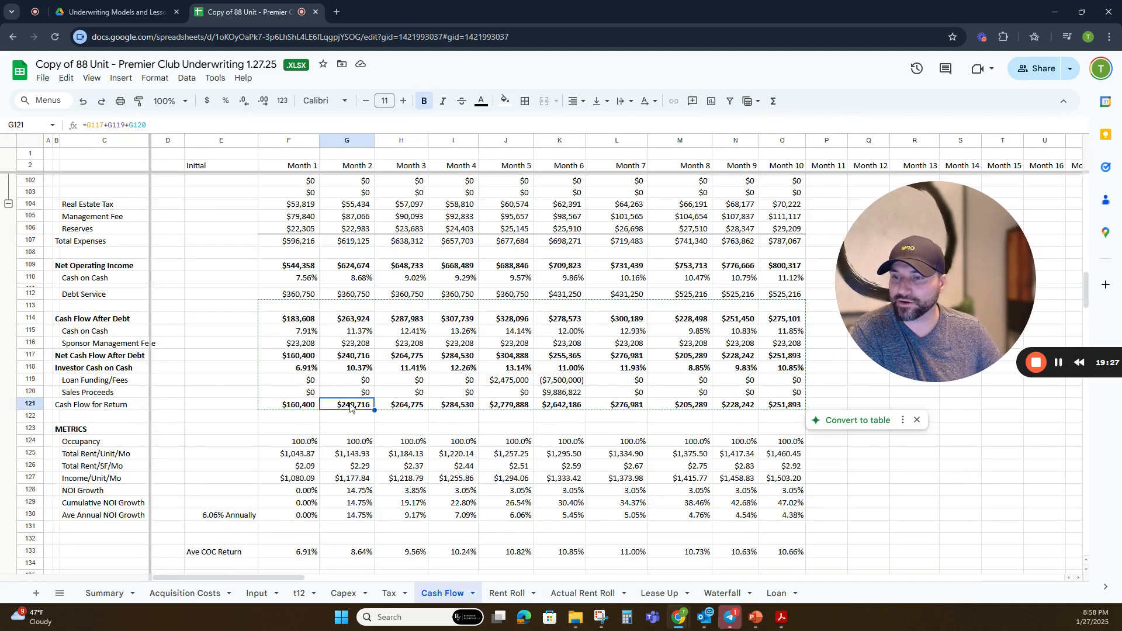
{"action": "scroll", "coordinate": [353, 385], "scroll_direction": "up", "scroll_amount": 6}
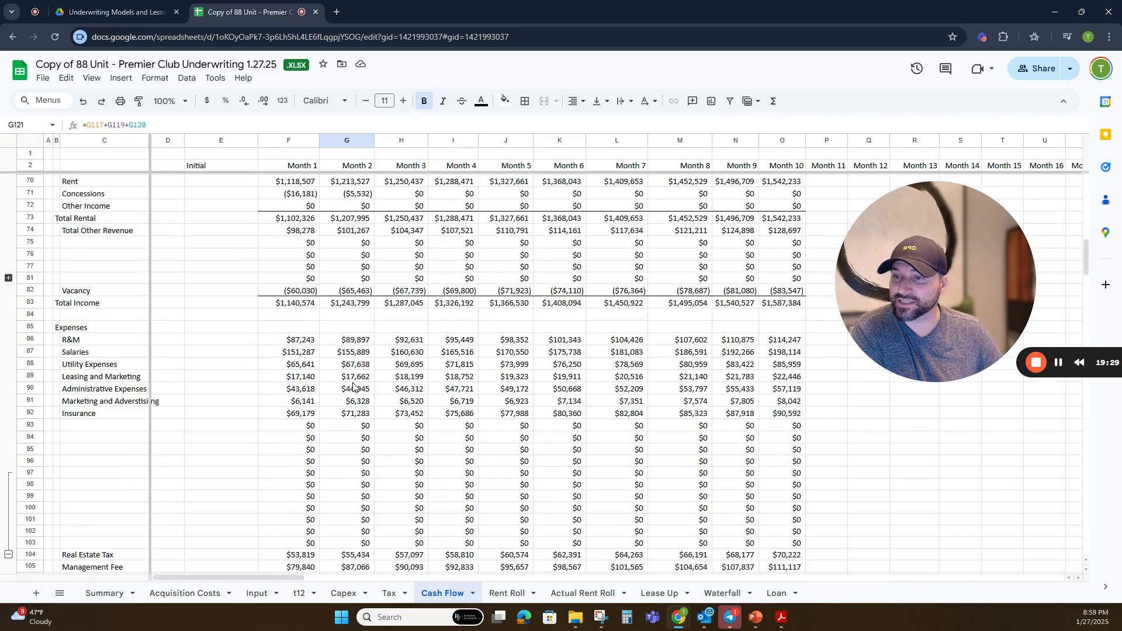
{"action": "scroll", "coordinate": [353, 386], "scroll_direction": "up", "scroll_amount": 2}
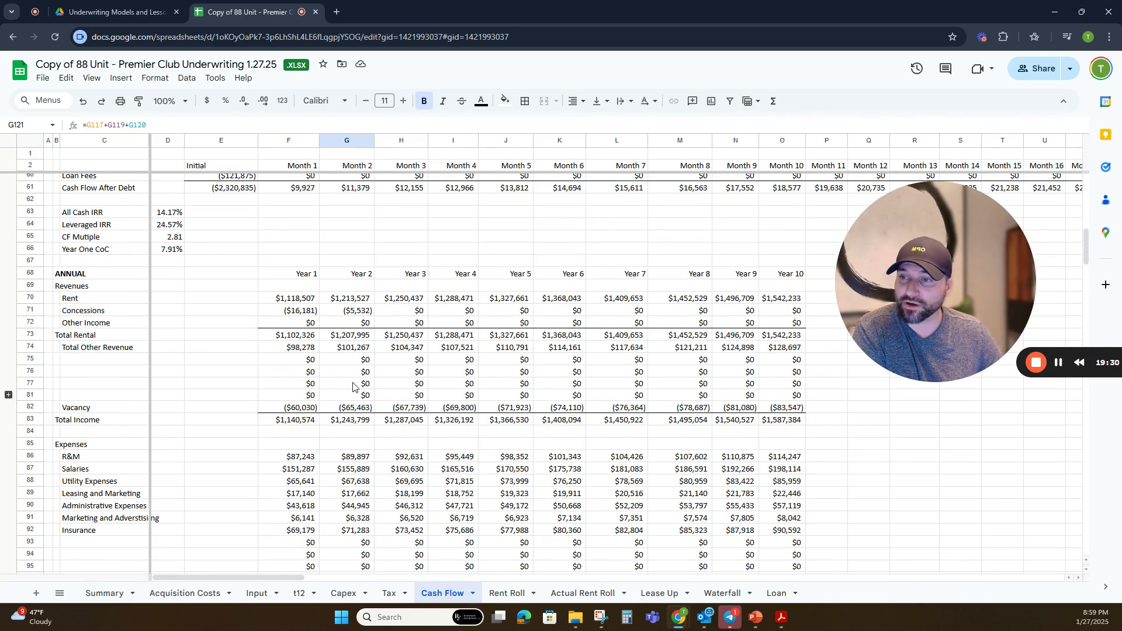
{"action": "left_click", "coordinate": [361, 301]}
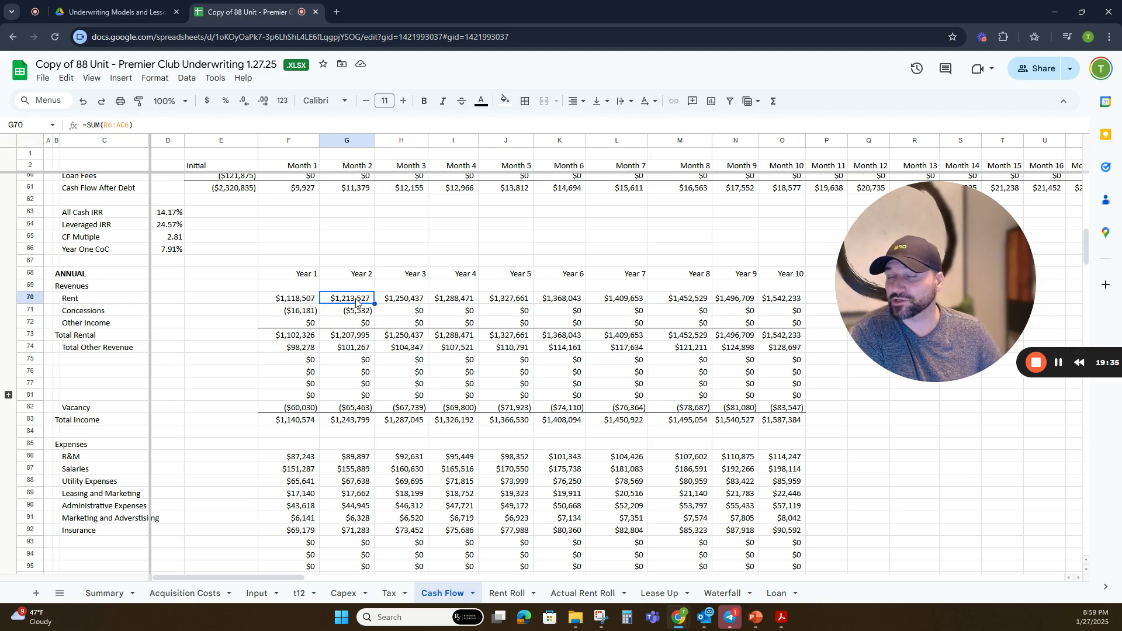
Step: On the Input sheet, inspect the 1bd/1ba market rents for Year 1 and Year 2 in the Lease Up table
{"action": "left_click", "coordinate": [257, 593]}
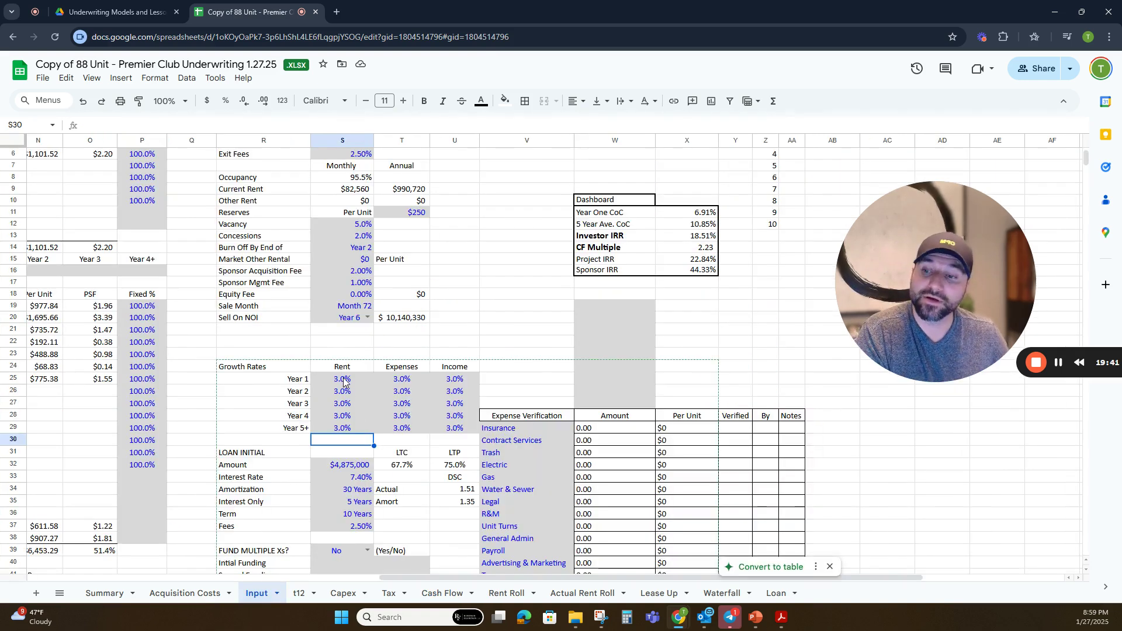
{"action": "left_click_drag", "start_coordinate": [440, 577], "coordinate": [105, 567]}
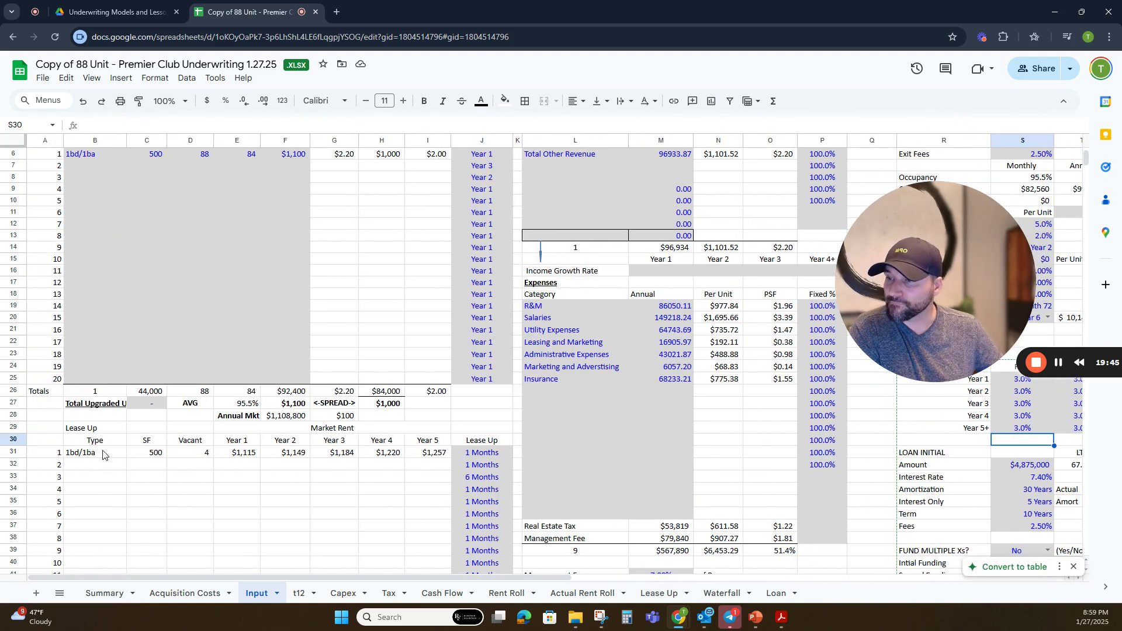
{"action": "left_click", "coordinate": [252, 456]}
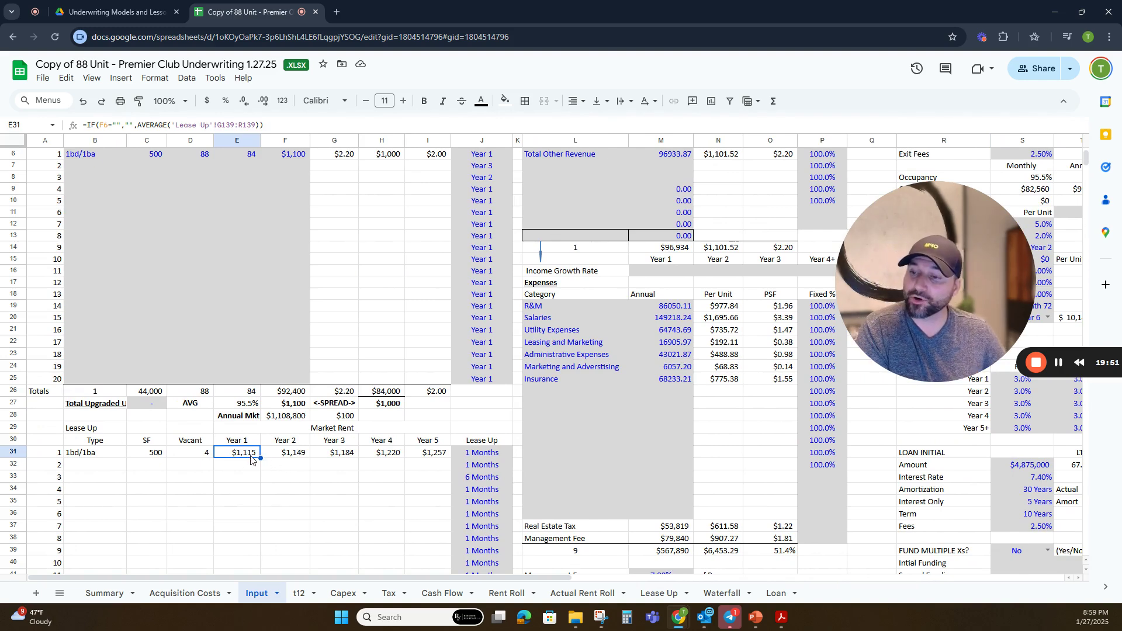
{"action": "left_click", "coordinate": [286, 455]}
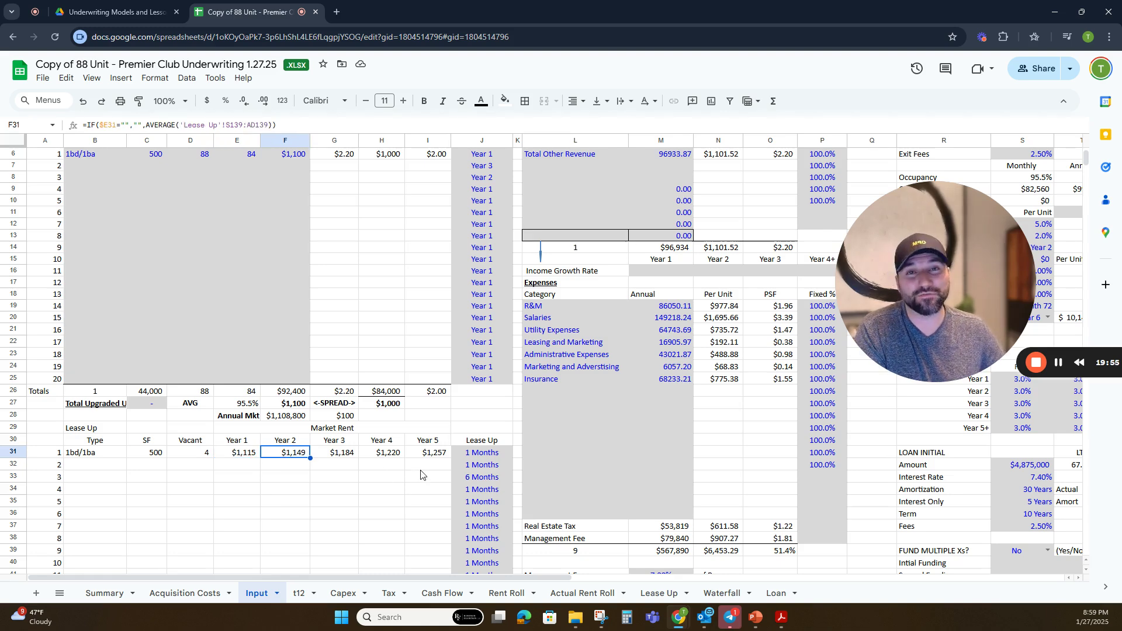
Step: Return to the Waterfall sheet and inspect the Year 2 Pref/ROC Distribution for both investor and sponsor
{"action": "left_click", "coordinate": [722, 593]}
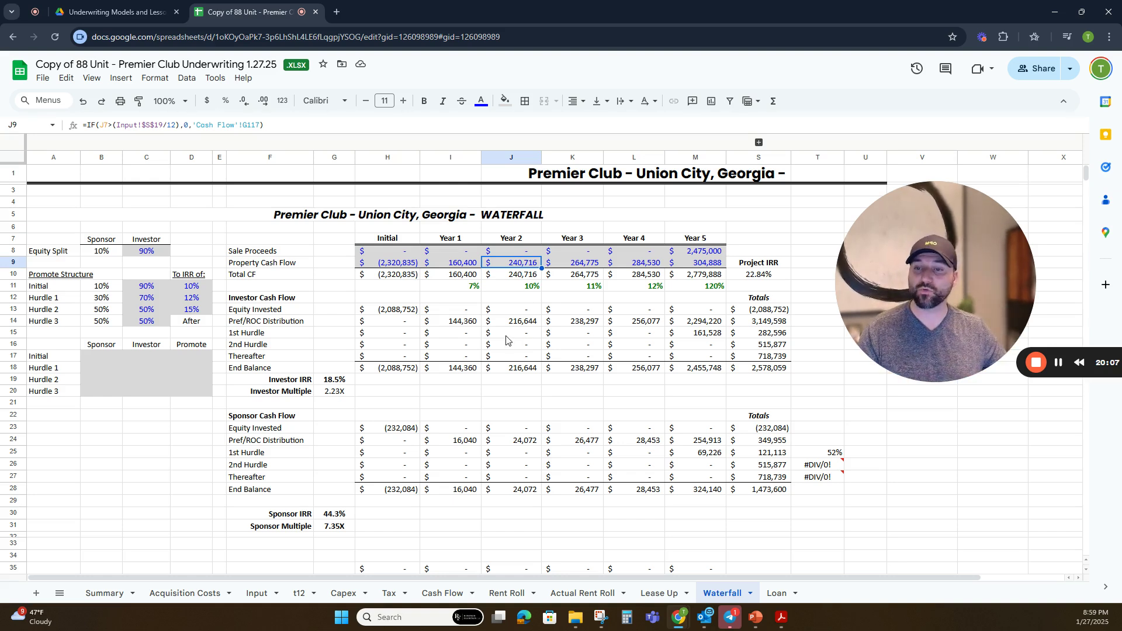
{"action": "left_click", "coordinate": [528, 325]}
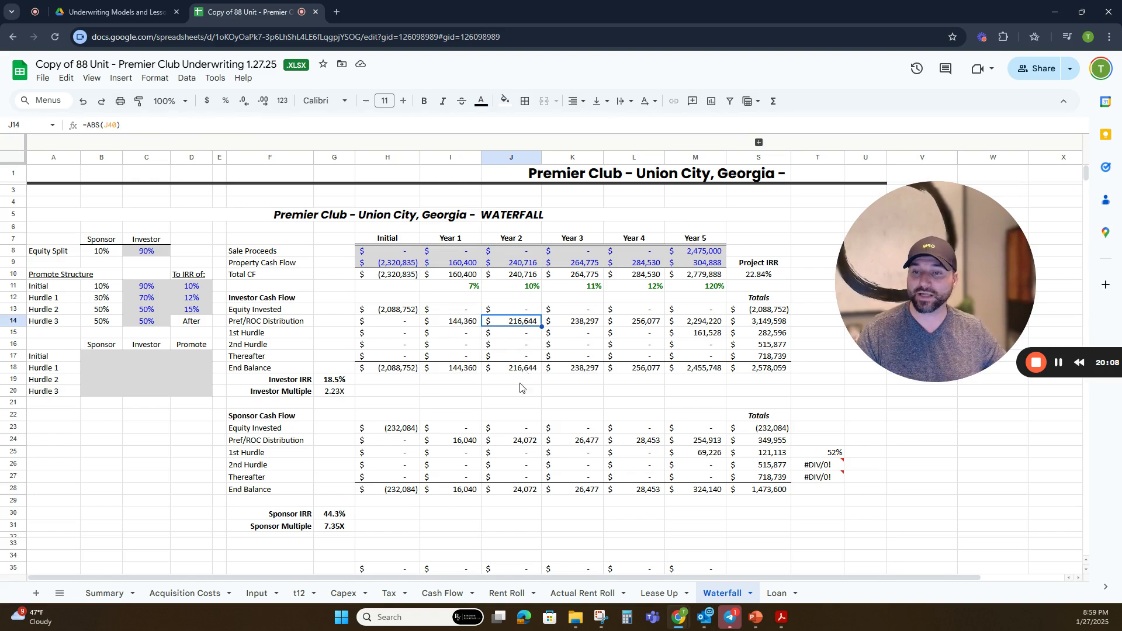
{"action": "left_click", "coordinate": [520, 442]}
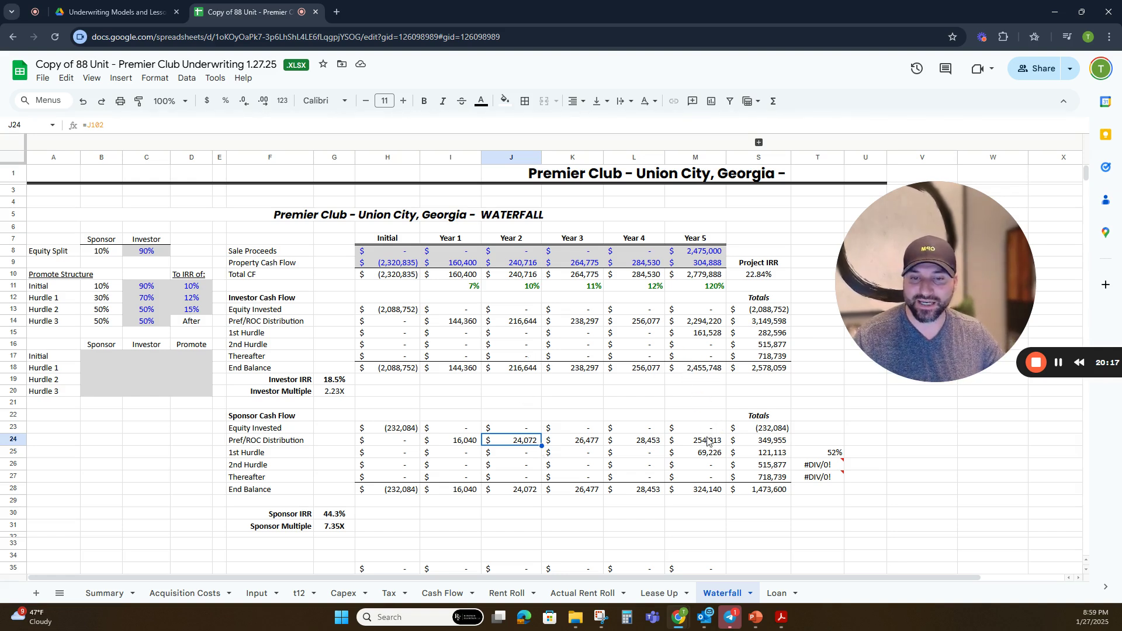
Step: Examine the Year 5 Sale Proceeds, Property Cash Flow and Total CF, along with the return percentage beneath them
{"action": "left_click", "coordinate": [700, 253]}
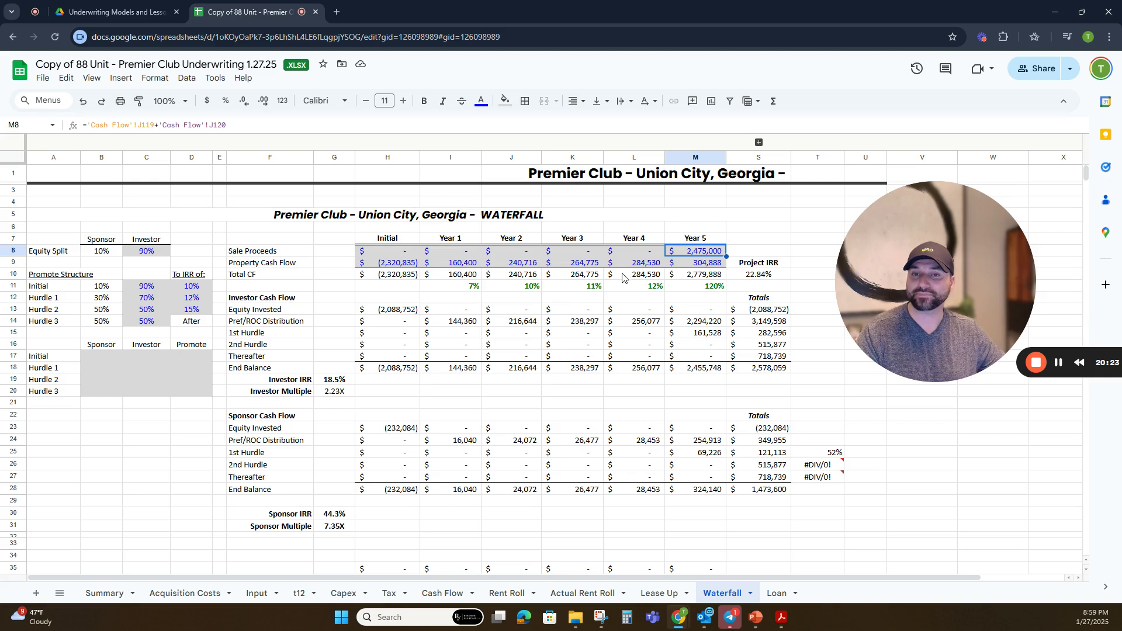
{"action": "left_click", "coordinate": [712, 288]}
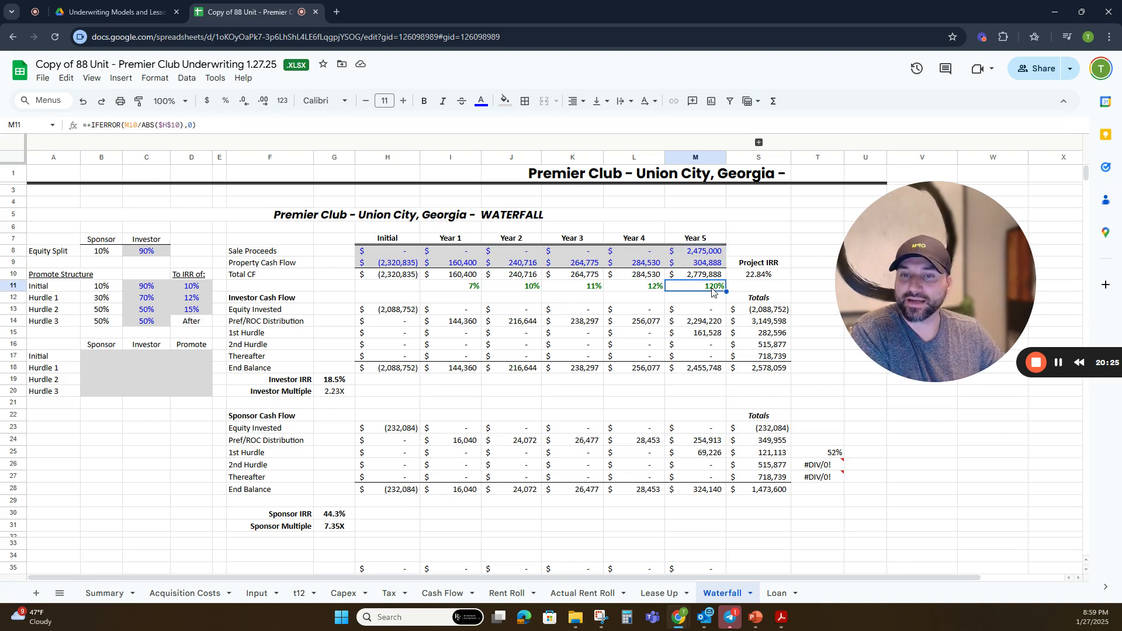
{"action": "left_click", "coordinate": [704, 253]}
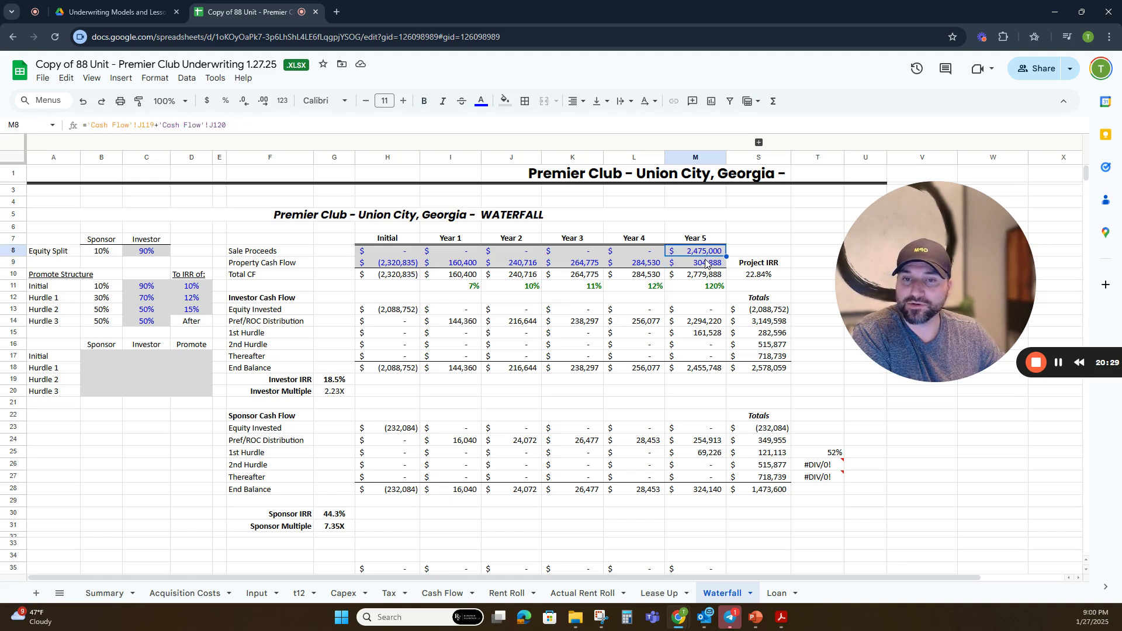
{"action": "left_click", "coordinate": [706, 264]}
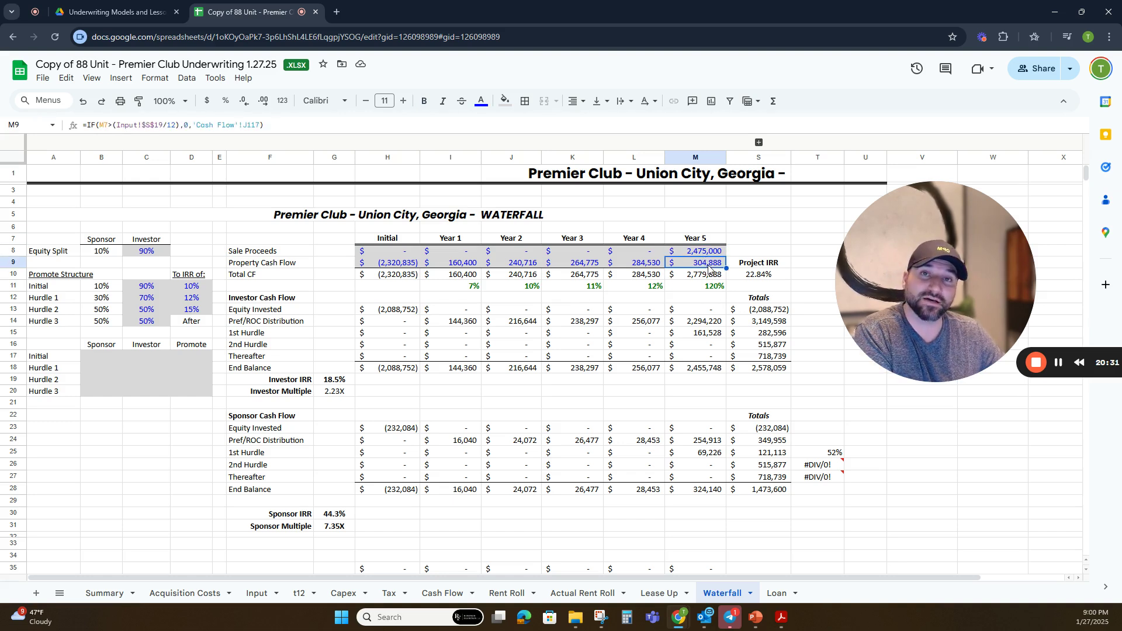
{"action": "left_click", "coordinate": [706, 255]}
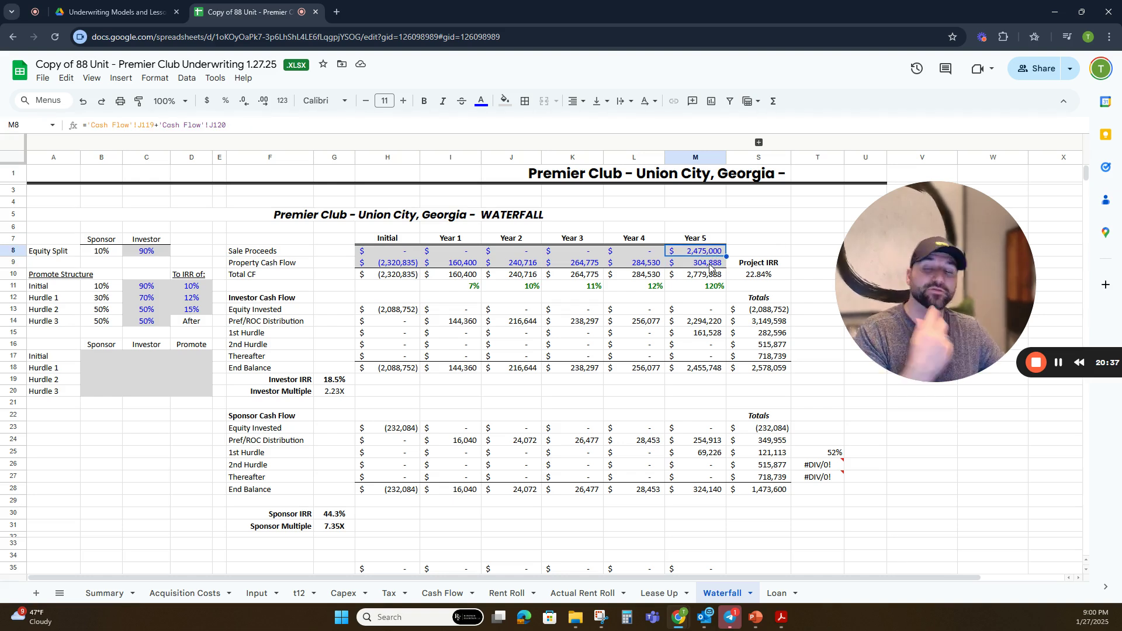
{"action": "left_click", "coordinate": [710, 264]}
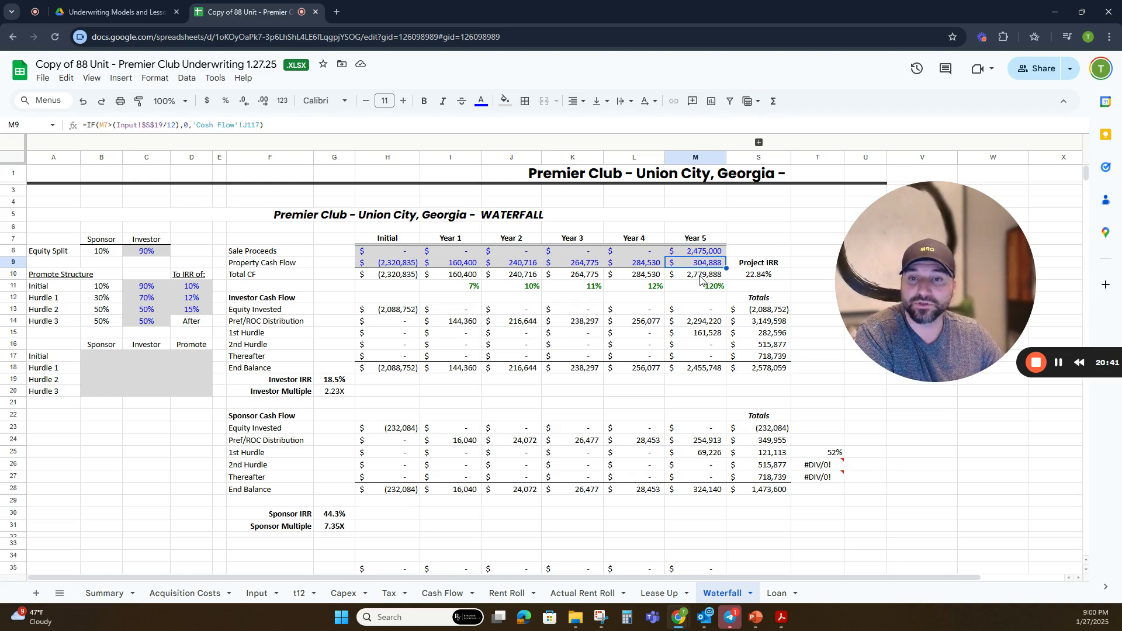
{"action": "left_click", "coordinate": [702, 277]}
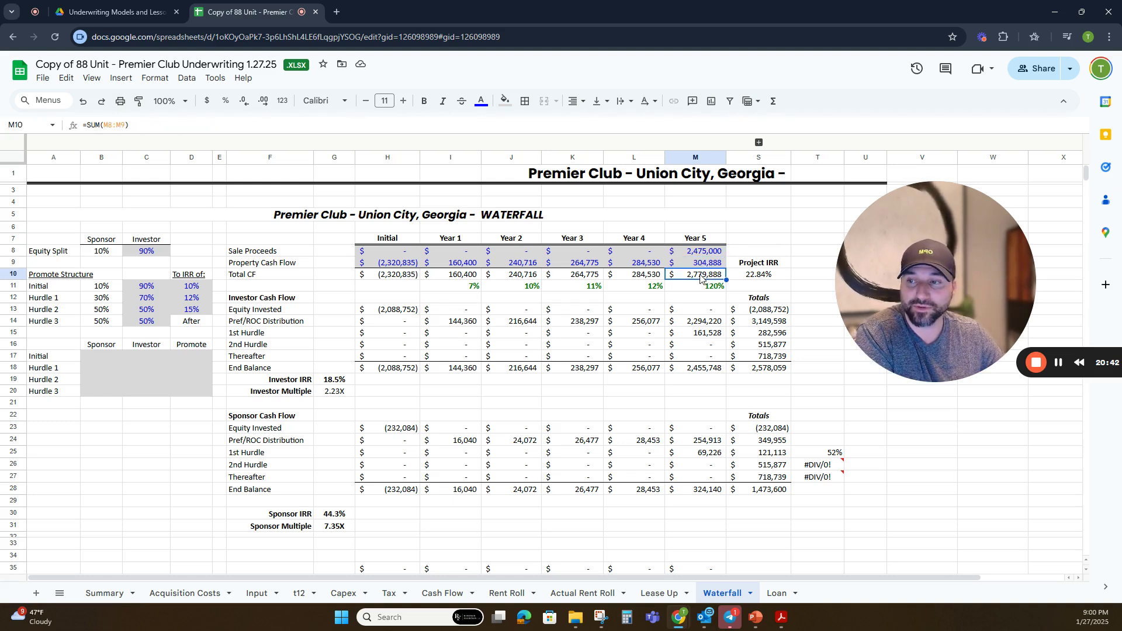
Step: Inspect the investor's Year 5 Pref/ROC Distribution and 1st Hurdle, and the sponsor's Year 5 Pref/ROC Distribution and End Balance
{"action": "left_click", "coordinate": [708, 324]}
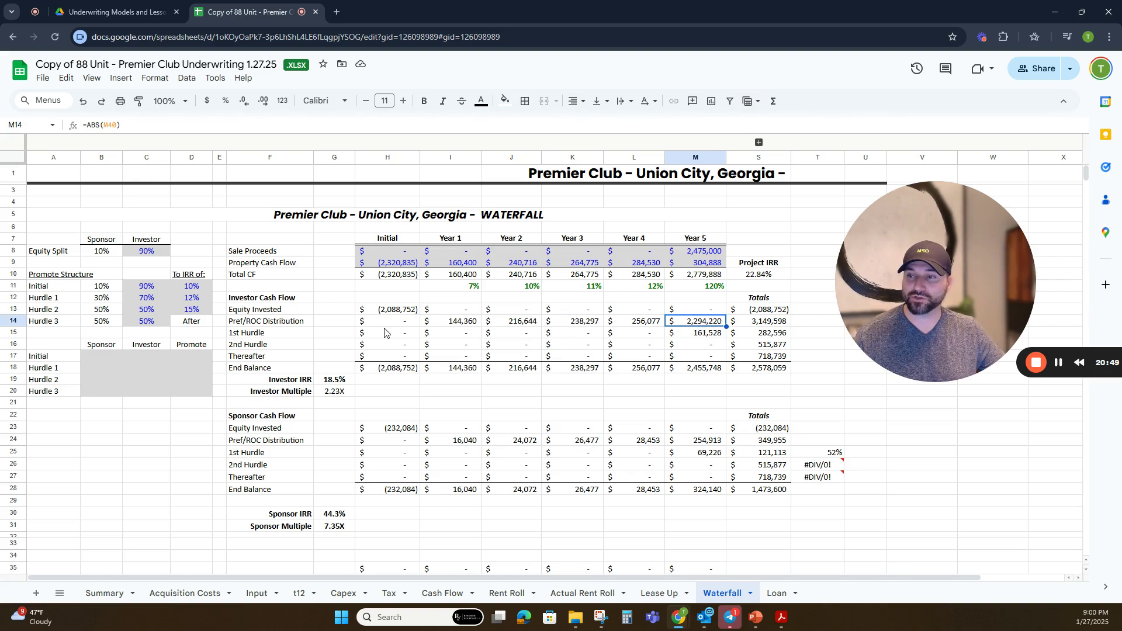
{"action": "left_click", "coordinate": [708, 339]}
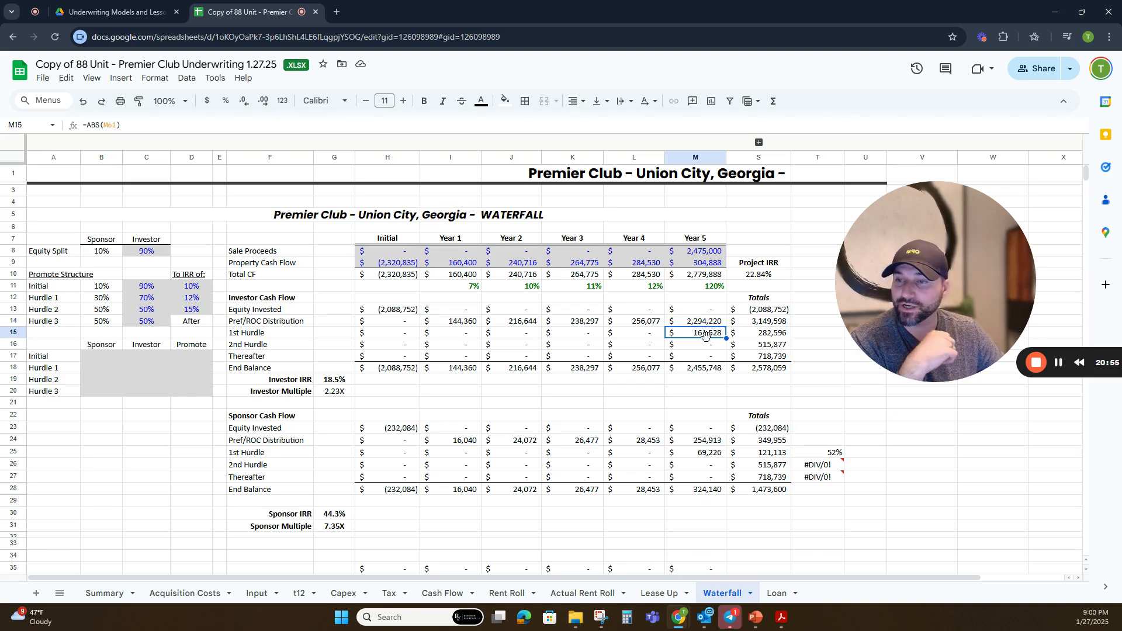
{"action": "scroll", "coordinate": [710, 351], "scroll_direction": "down", "scroll_amount": 2}
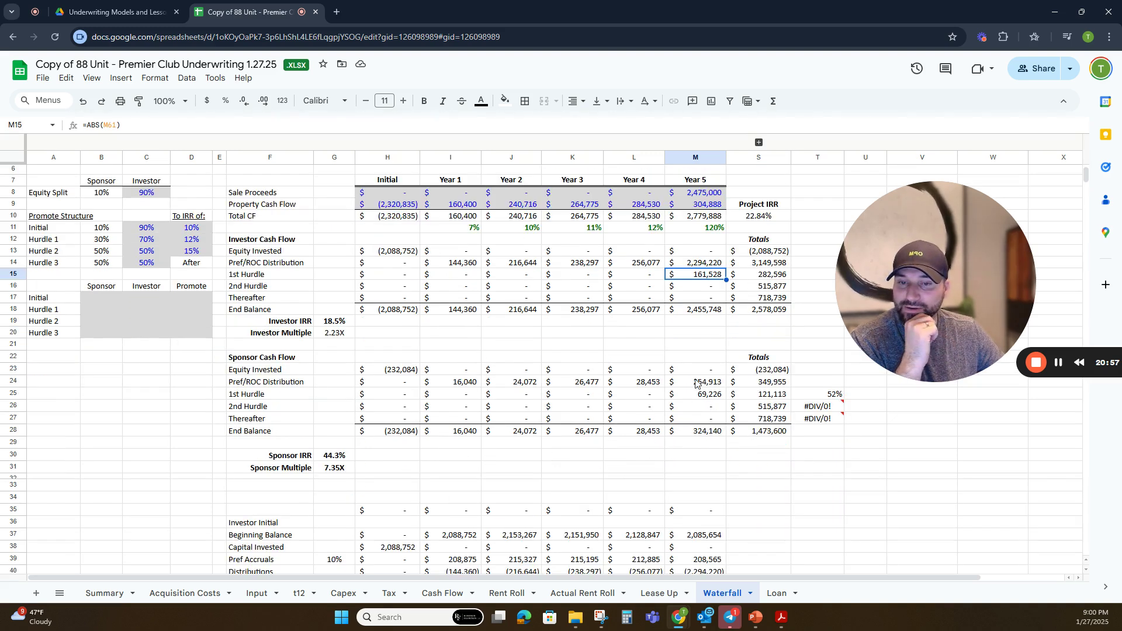
{"action": "left_click", "coordinate": [705, 384]}
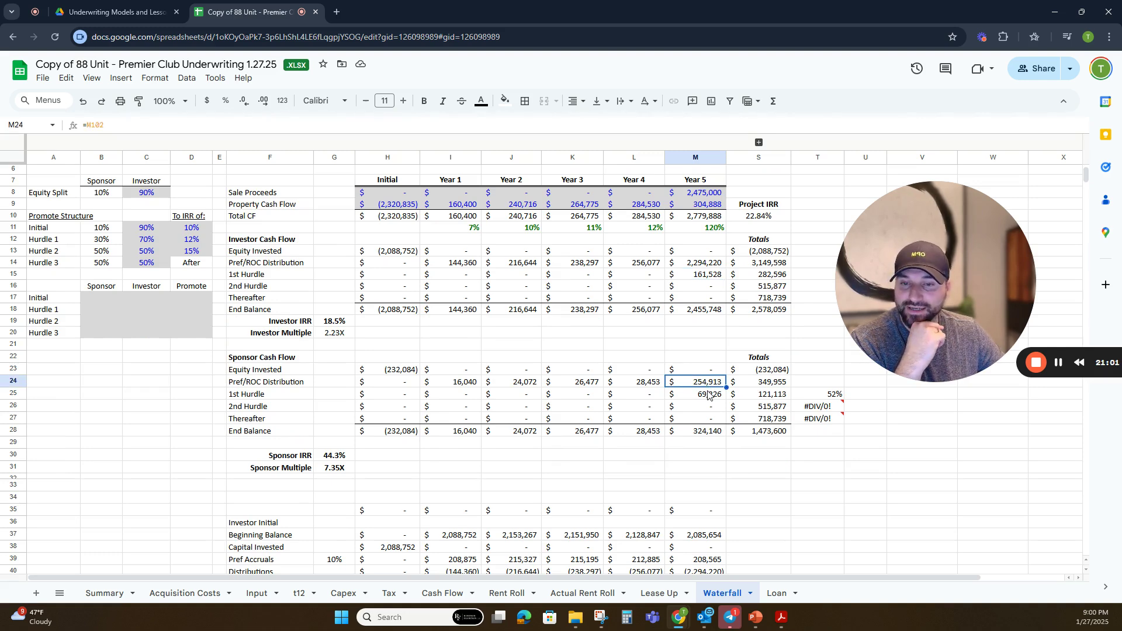
{"action": "left_click", "coordinate": [708, 432]}
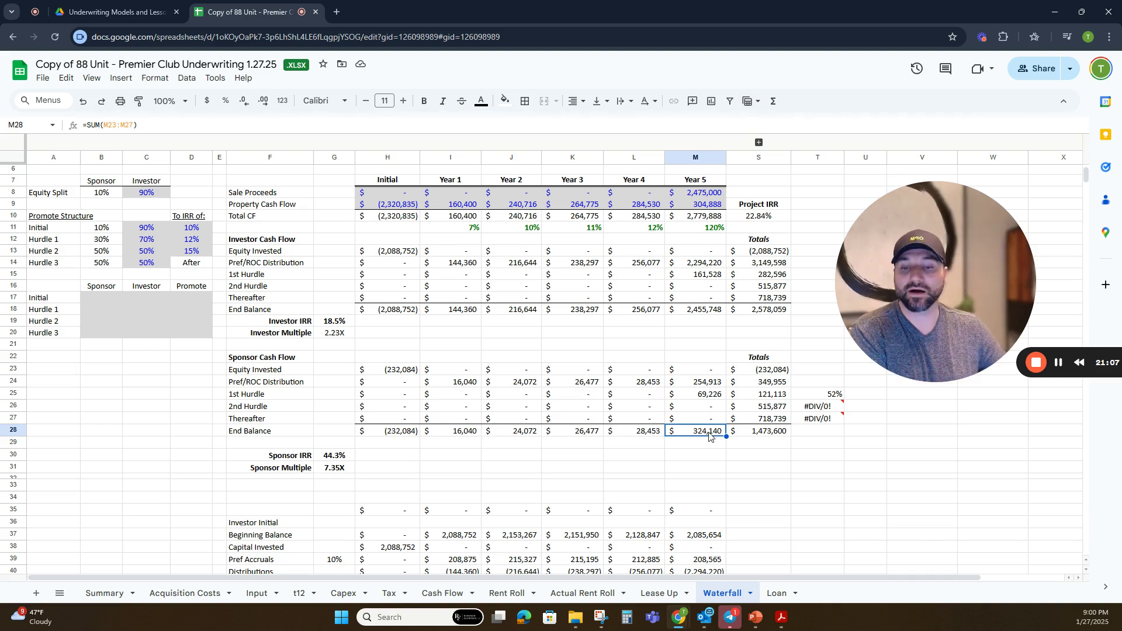
Step: Examine the Investor Initial, Sponsor Initial and Investor 1st Hurdle calculation blocks on the Waterfall sheet, and inspect the 1st hurdle IRR formula
{"action": "scroll", "coordinate": [704, 433], "scroll_direction": "down", "scroll_amount": 2}
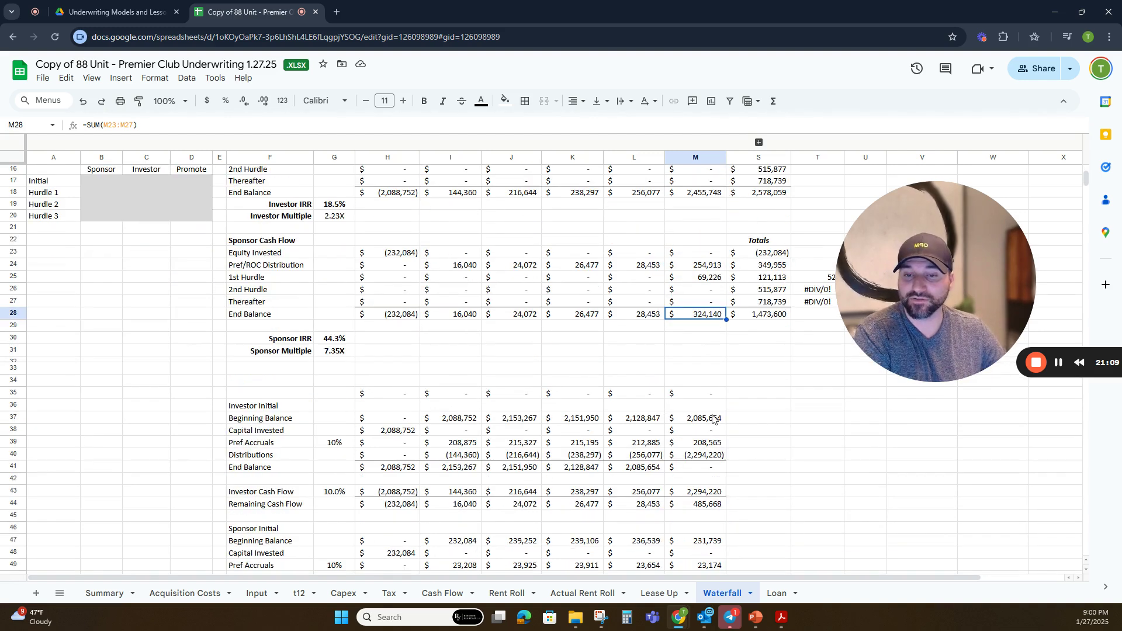
{"action": "scroll", "coordinate": [712, 421], "scroll_direction": "up", "scroll_amount": 2}
{"action": "scroll", "coordinate": [713, 419], "scroll_direction": "down", "scroll_amount": 2}
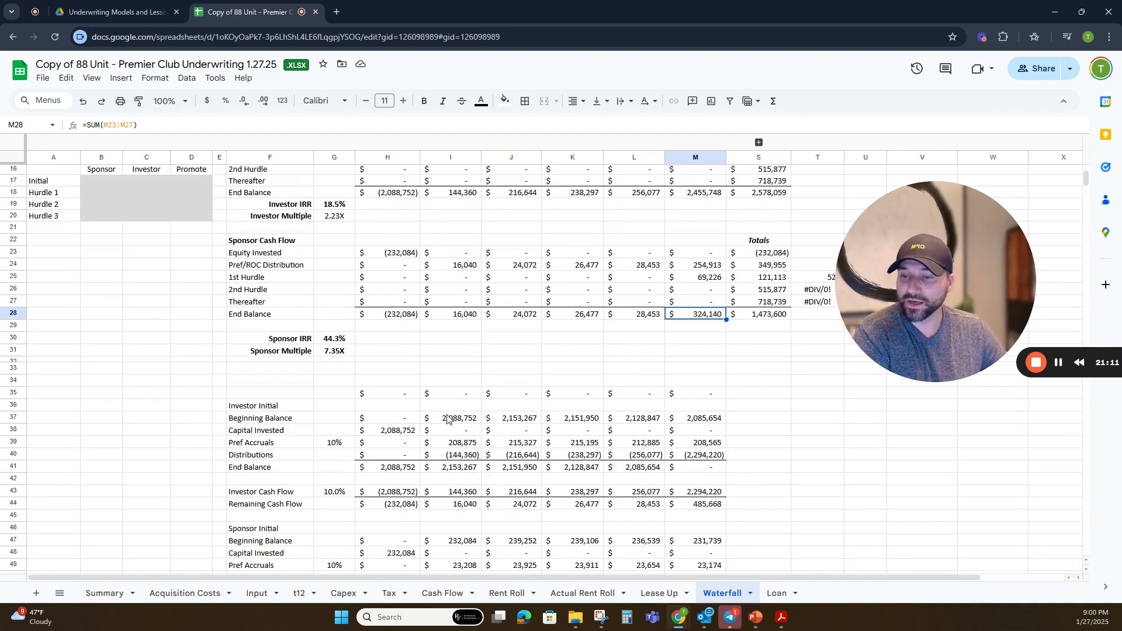
{"action": "scroll", "coordinate": [379, 390], "scroll_direction": "down", "scroll_amount": 2}
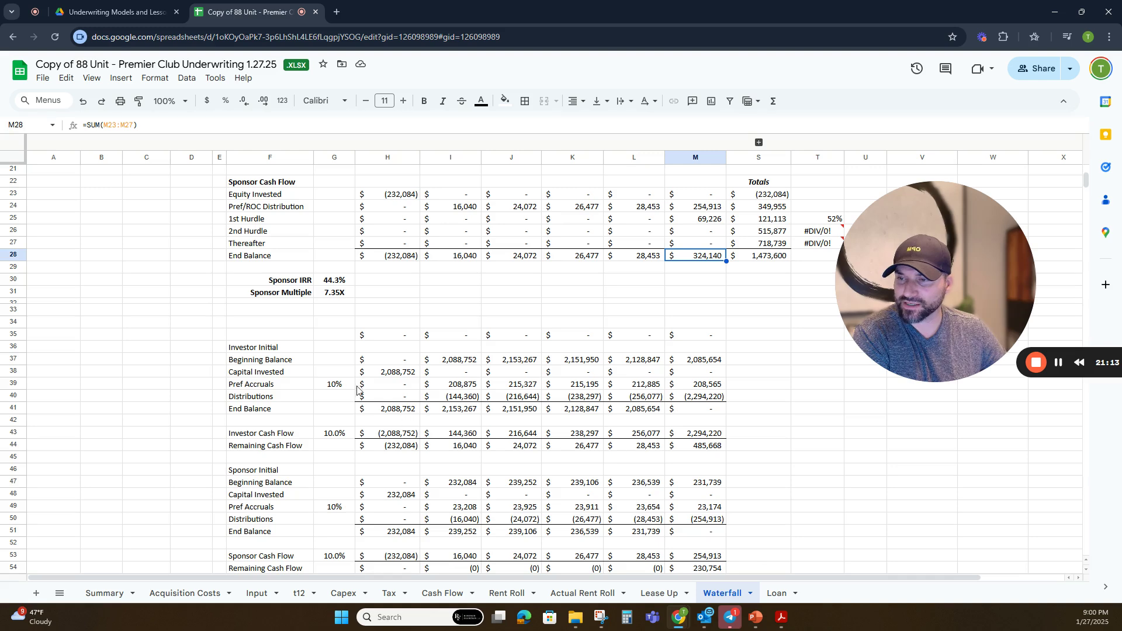
{"action": "scroll", "coordinate": [351, 389], "scroll_direction": "down", "scroll_amount": 3}
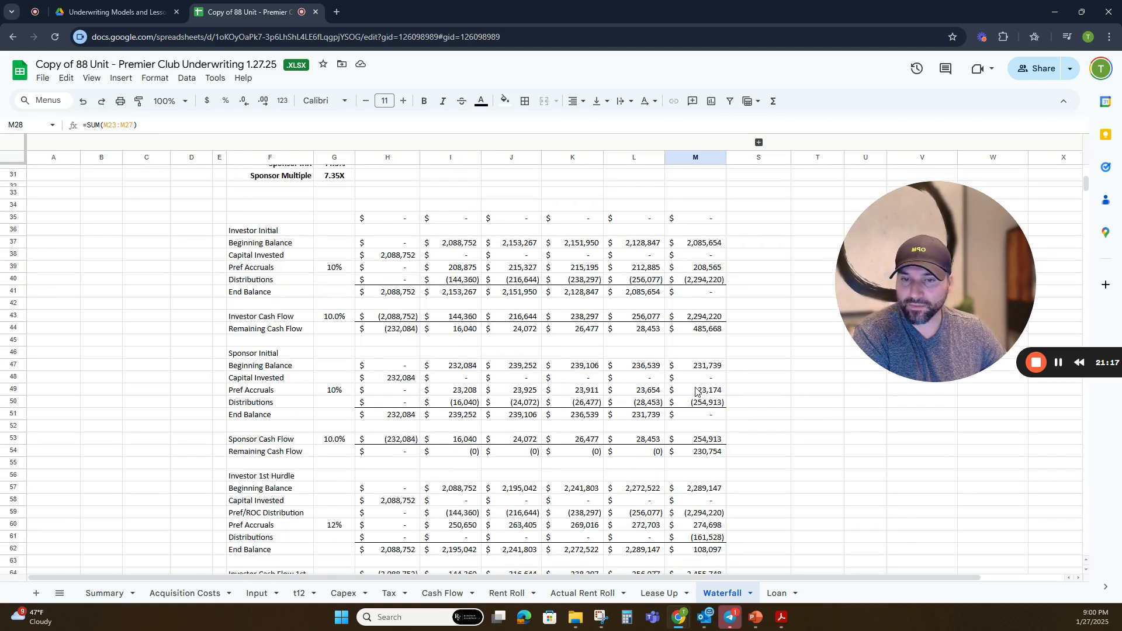
{"action": "scroll", "coordinate": [380, 354], "scroll_direction": "down", "scroll_amount": 5}
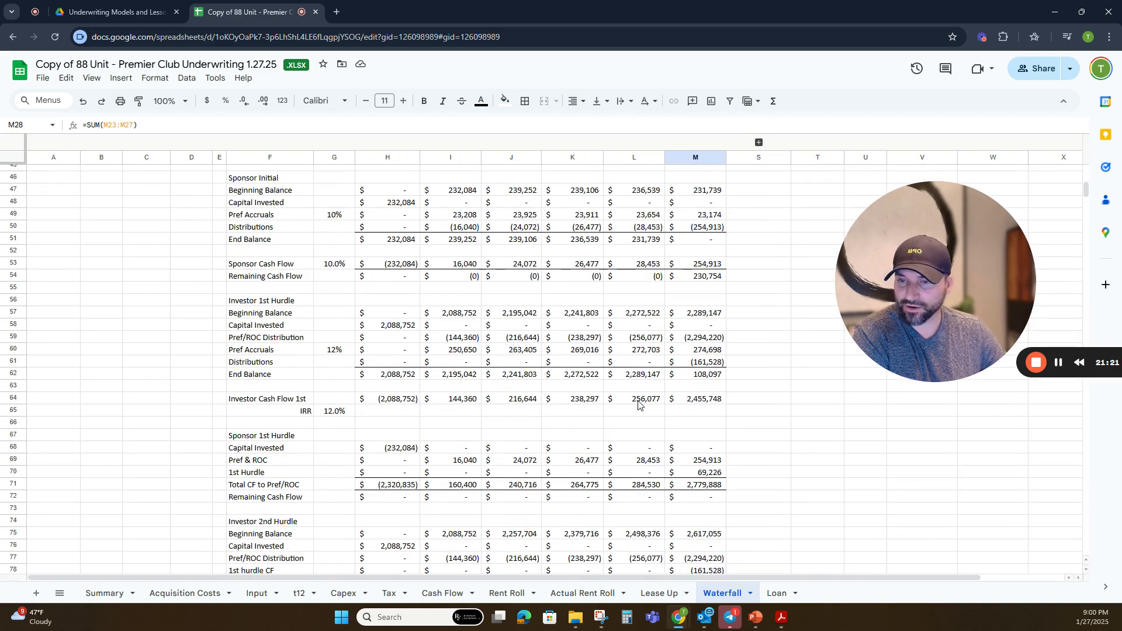
{"action": "left_click", "coordinate": [342, 417]}
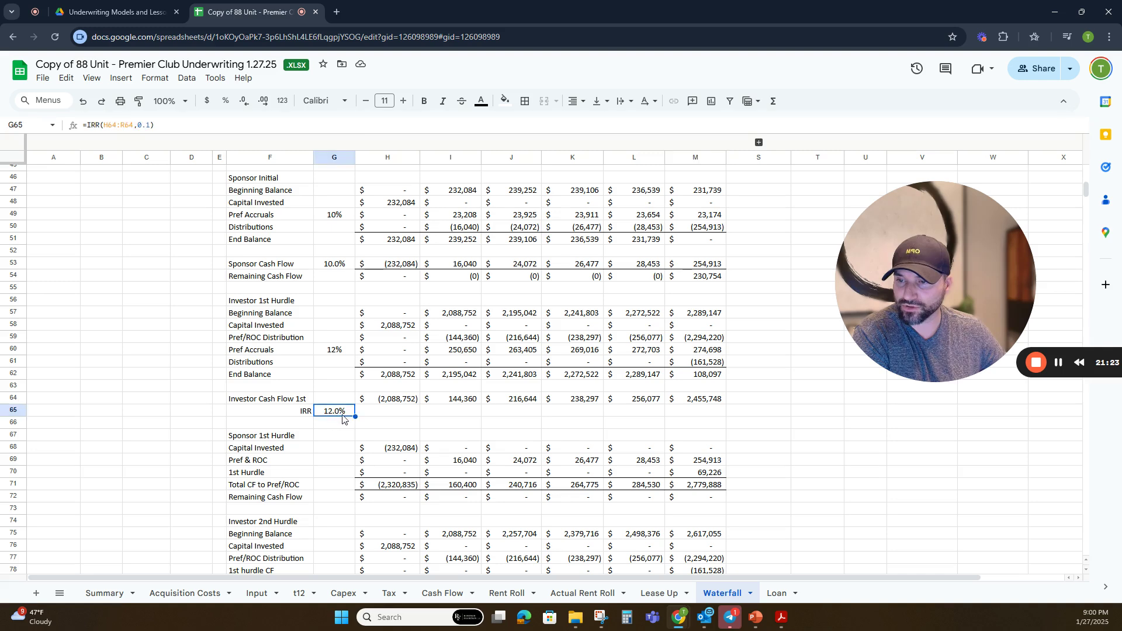
Step: Review the 2nd Hurdle blocks and inspect the Investor IRR and Investor Multiple formulas beneath the Investor Thereafter section
{"action": "scroll", "coordinate": [545, 416], "scroll_direction": "down", "scroll_amount": 5}
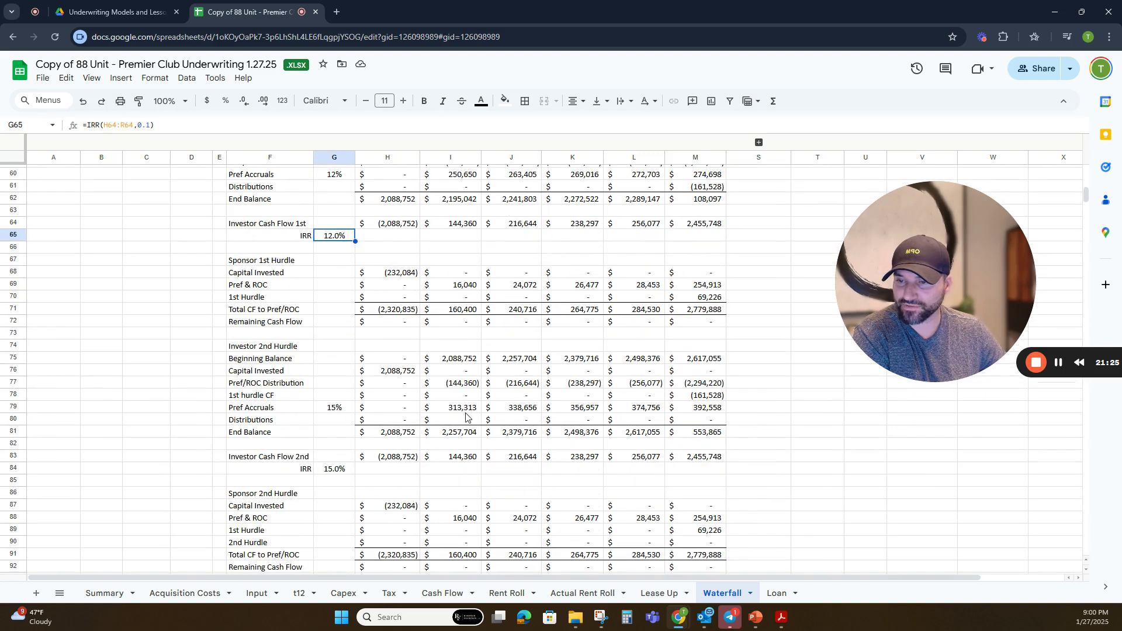
{"action": "scroll", "coordinate": [399, 456], "scroll_direction": "down", "scroll_amount": 2}
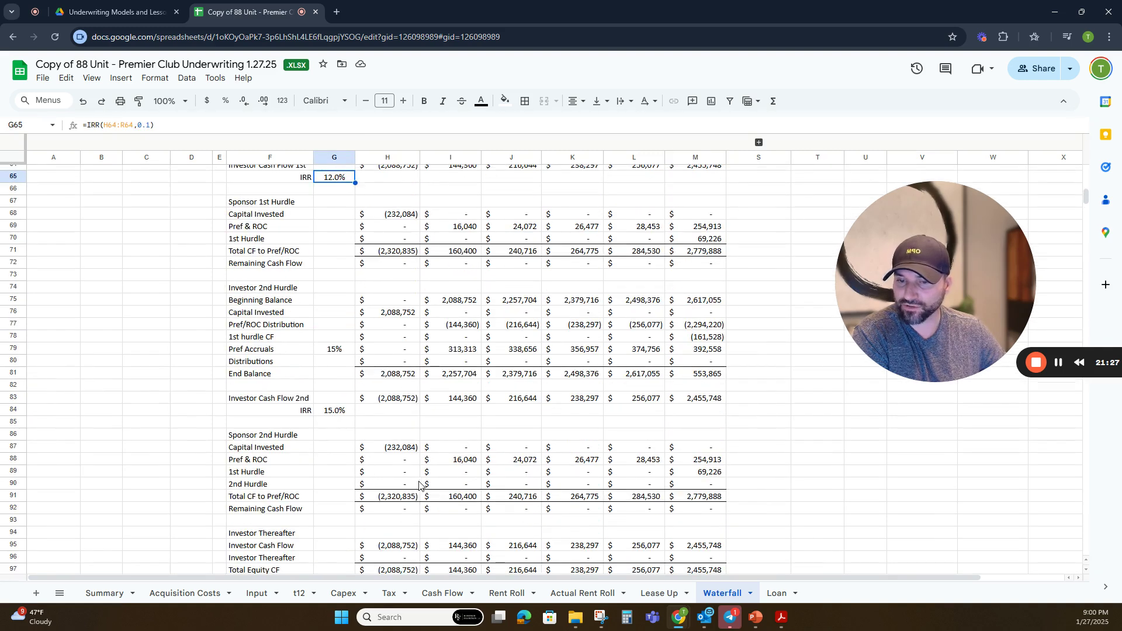
{"action": "scroll", "coordinate": [419, 485], "scroll_direction": "down", "scroll_amount": 5}
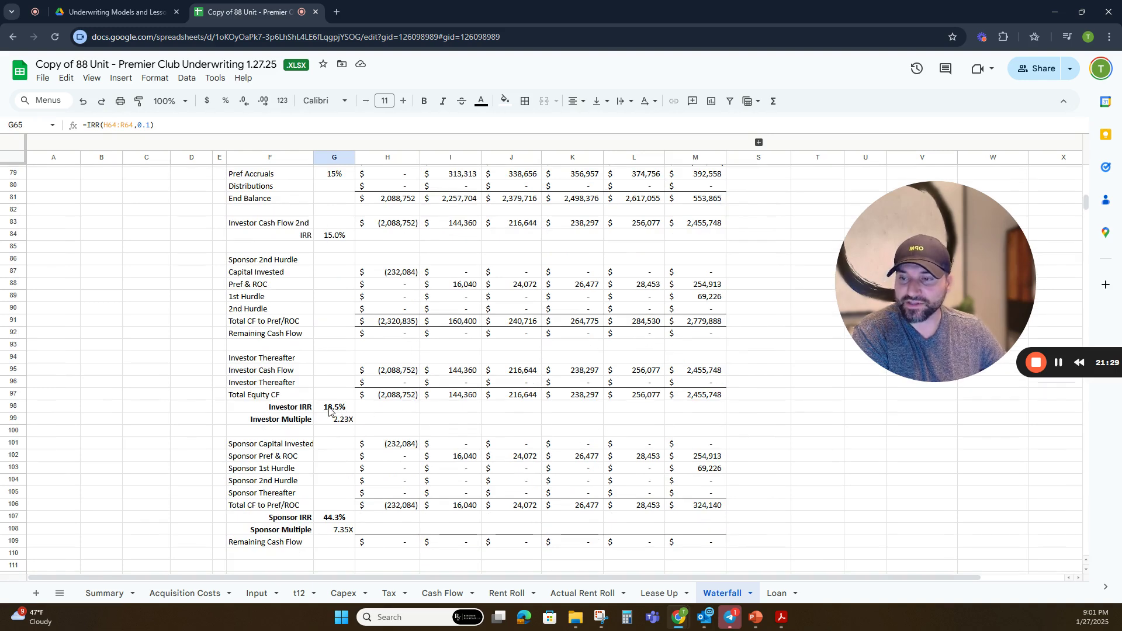
{"action": "left_click", "coordinate": [329, 411]}
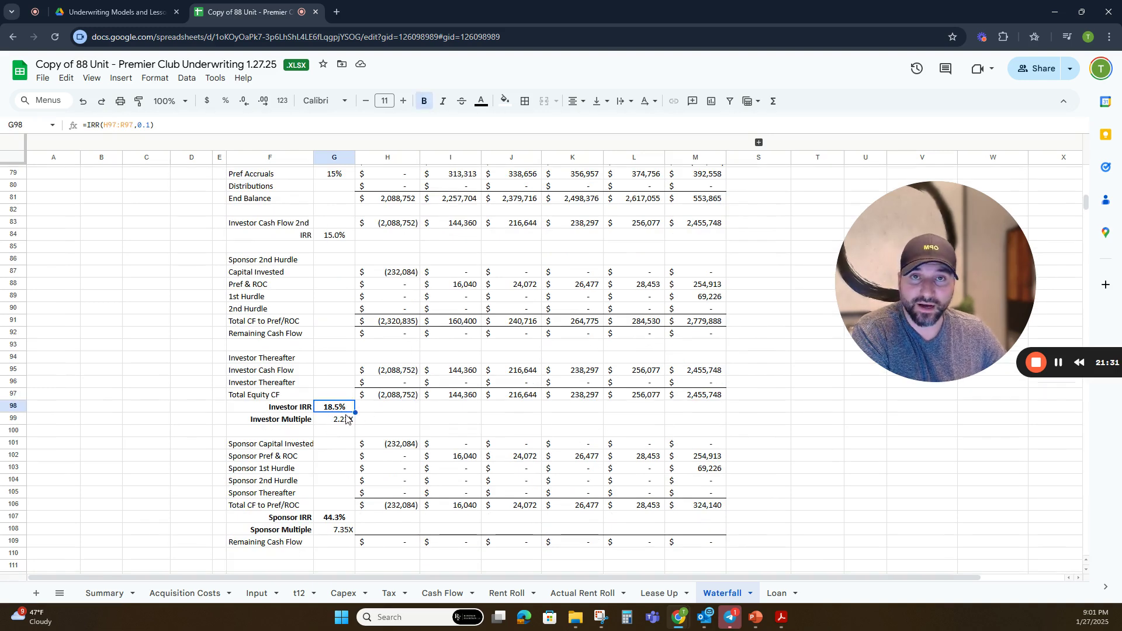
{"action": "left_click", "coordinate": [254, 594]}
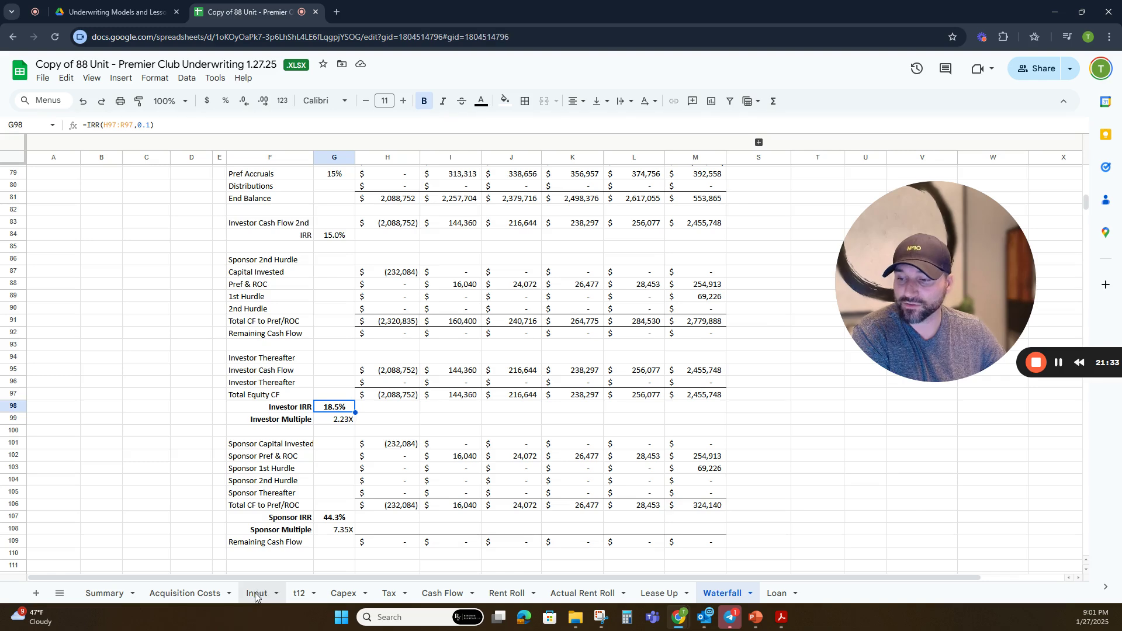
{"action": "left_click", "coordinate": [719, 594]}
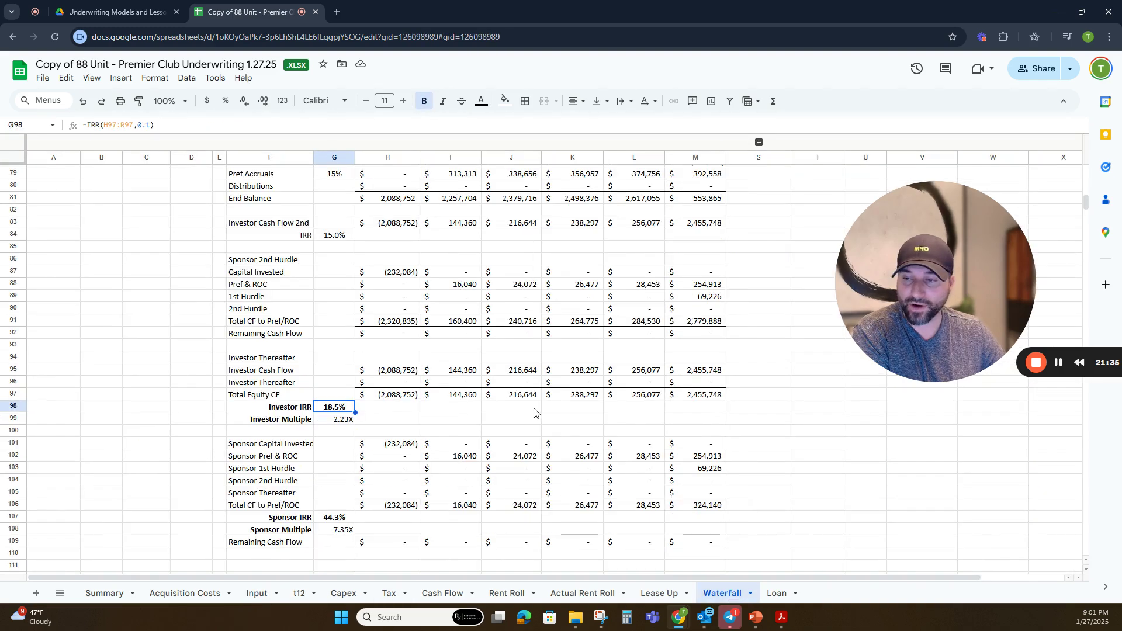
{"action": "left_click", "coordinate": [339, 419]}
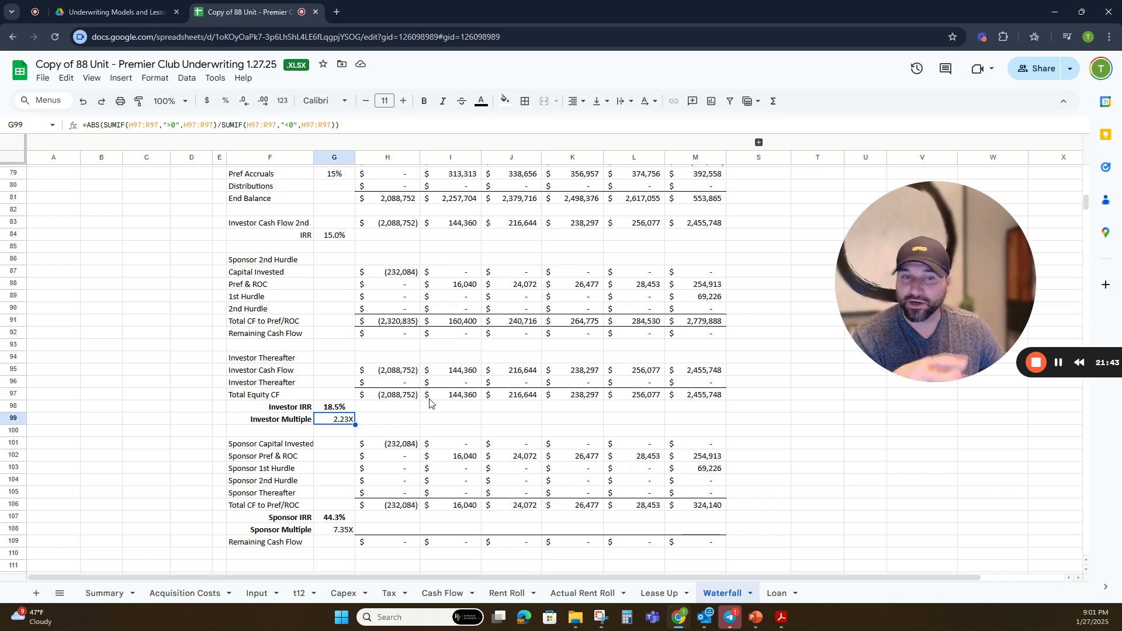
{"action": "left_click_drag", "start_coordinate": [902, 275], "coordinate": [858, 281]}
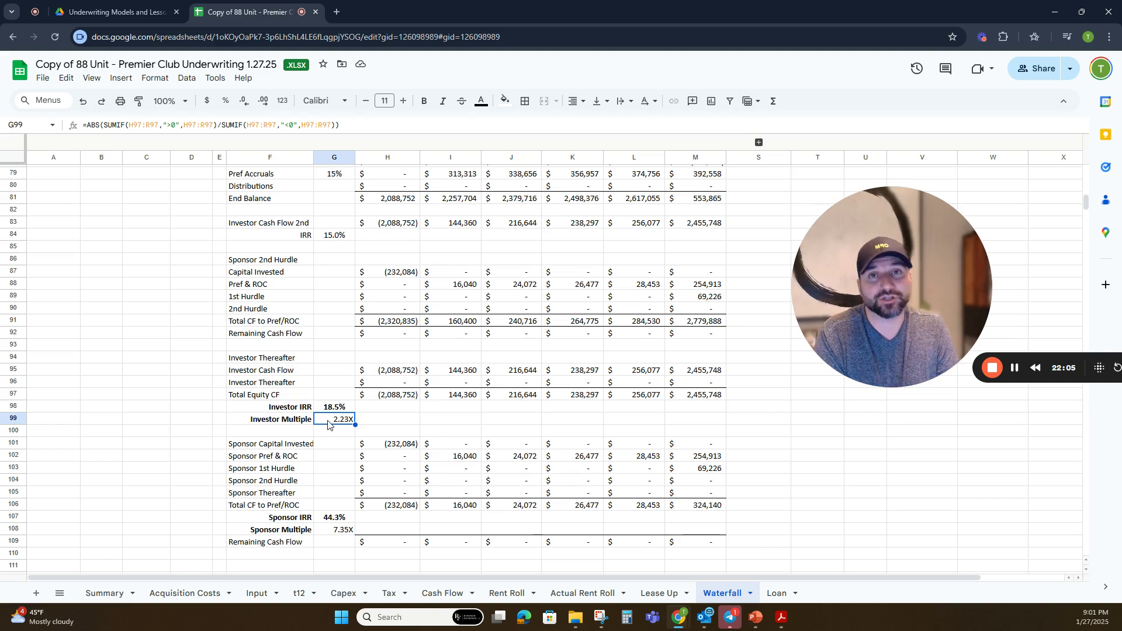
Step: Inspect the Sponsor IRR at the end of the waterfall and compare it with the Investor Multiple and Investor IRR
{"action": "left_click", "coordinate": [329, 521]}
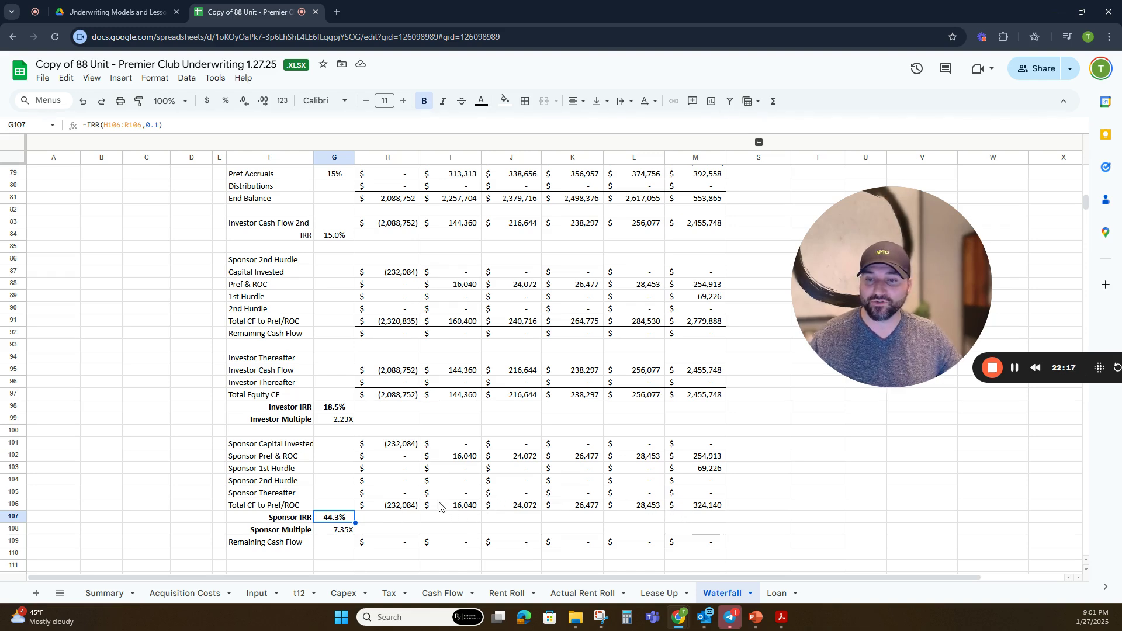
{"action": "scroll", "coordinate": [440, 506], "scroll_direction": "down", "scroll_amount": 5}
{"action": "scroll", "coordinate": [433, 513], "scroll_direction": "up", "scroll_amount": 4}
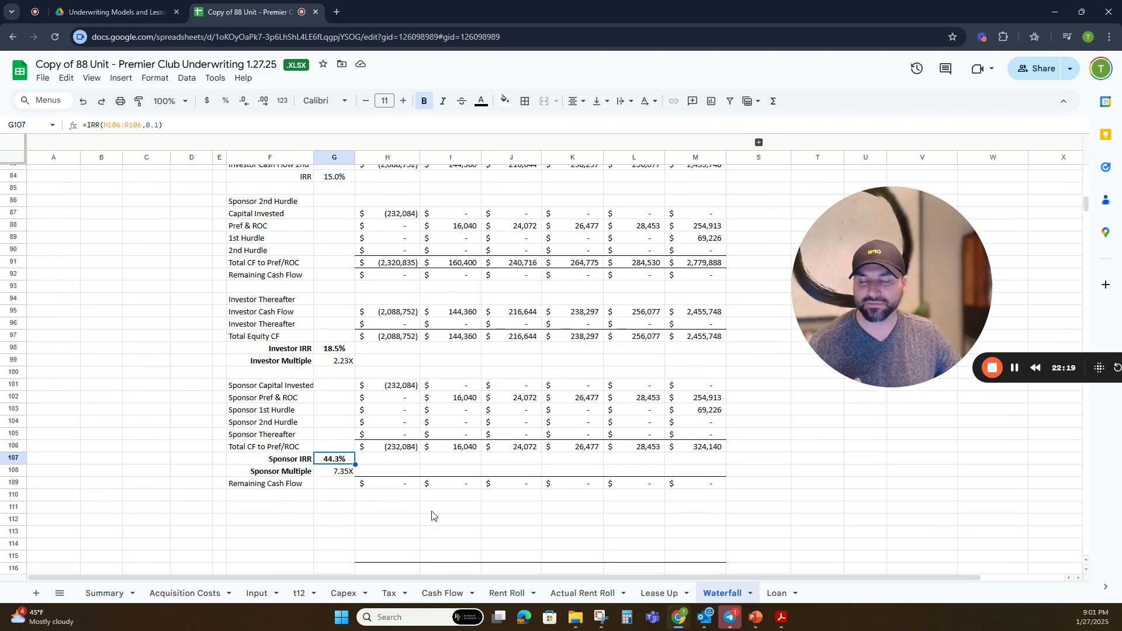
{"action": "scroll", "coordinate": [432, 515], "scroll_direction": "up", "scroll_amount": 4}
{"action": "scroll", "coordinate": [432, 516], "scroll_direction": "down", "scroll_amount": 2}
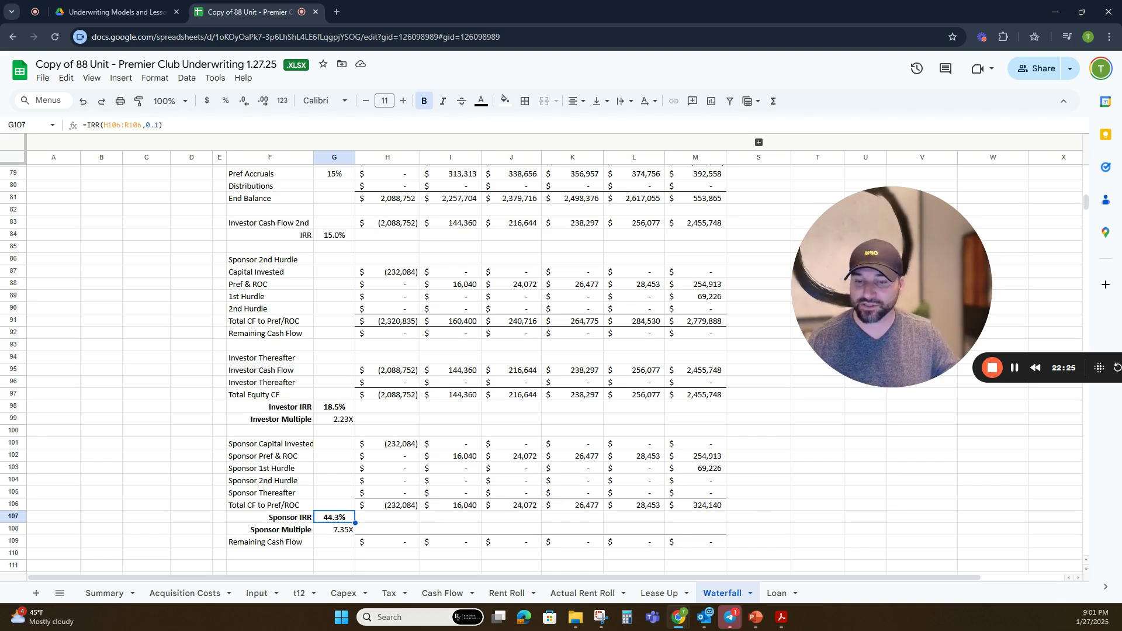
{"action": "left_click", "coordinate": [333, 419]}
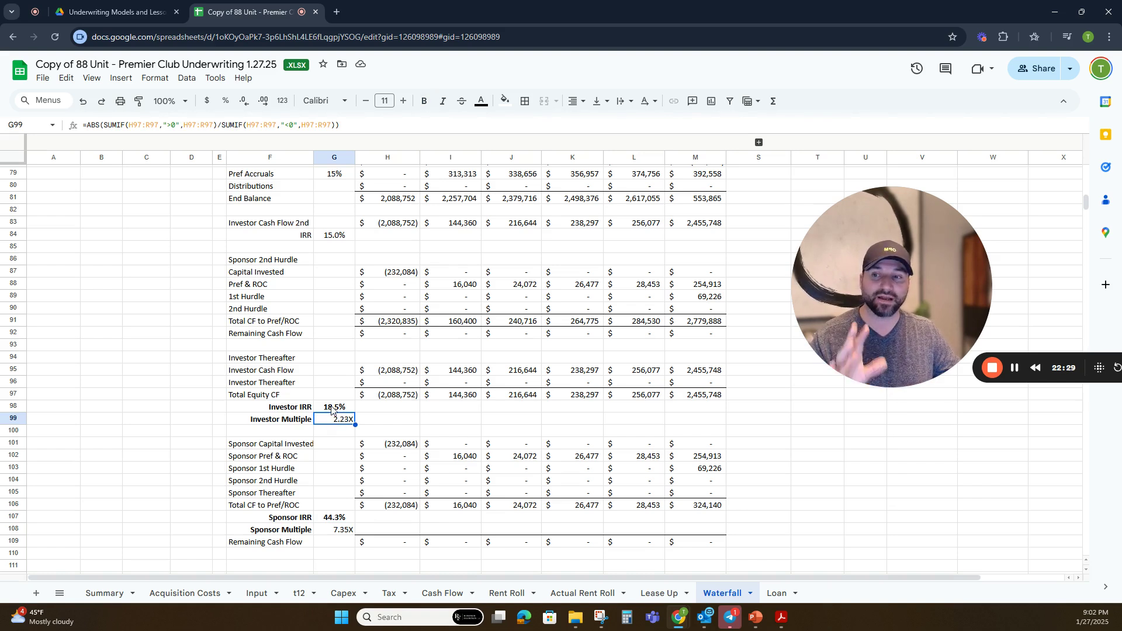
{"action": "left_click", "coordinate": [332, 409]}
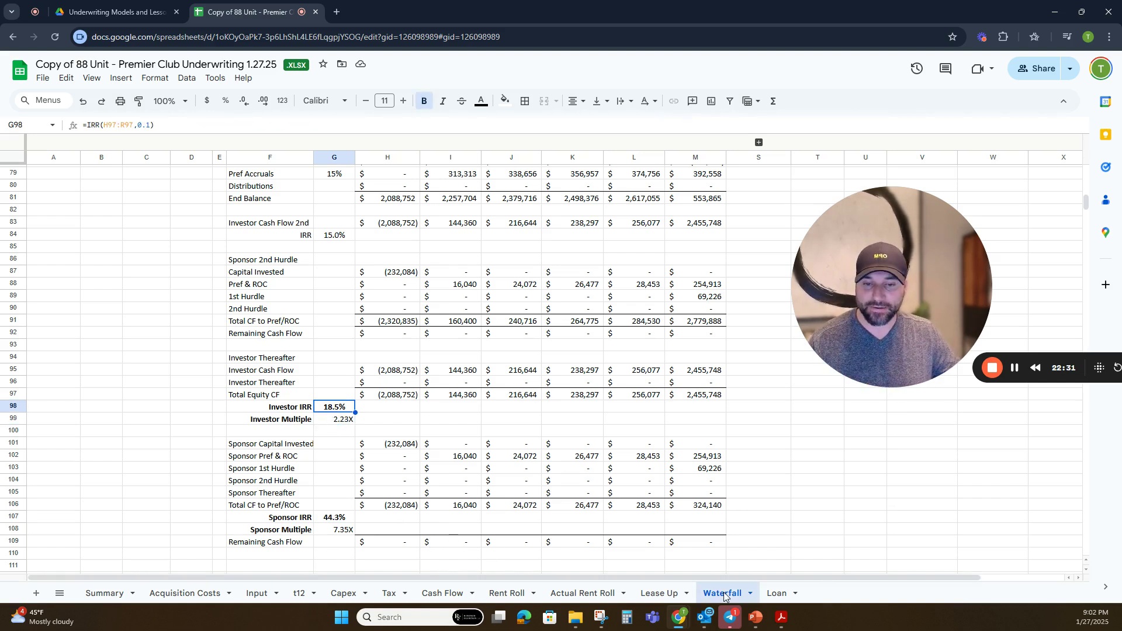
Step: Review the Loan sheet's initial and refinance terms and its monthly schedule around the month 60 refinance
{"action": "left_click", "coordinate": [775, 593]}
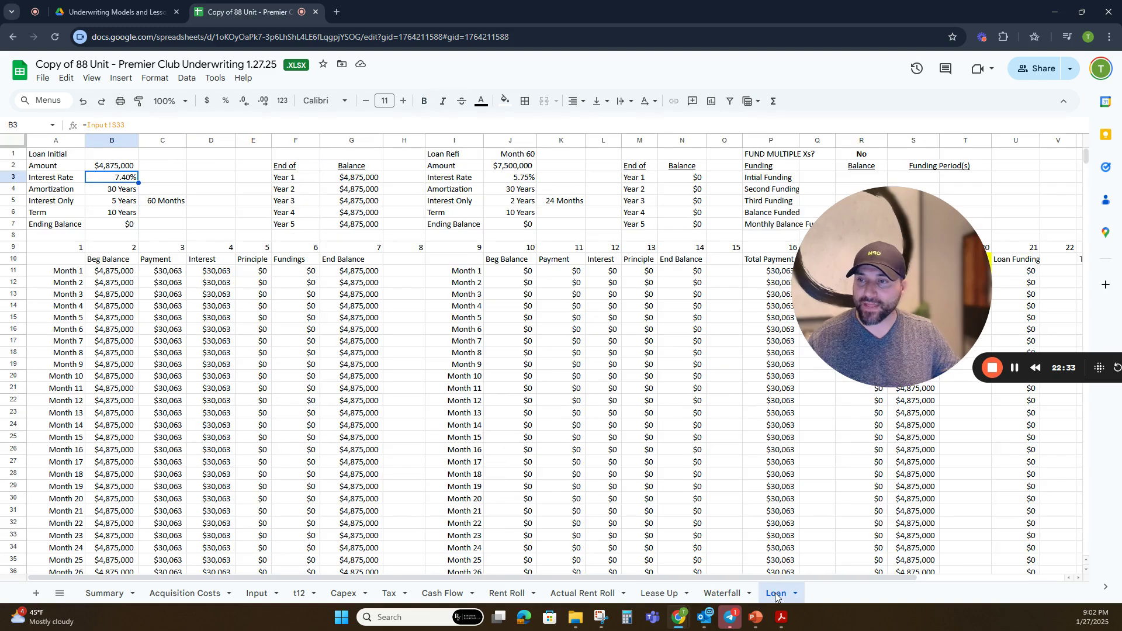
{"action": "scroll", "coordinate": [561, 304], "scroll_direction": "down", "scroll_amount": 1}
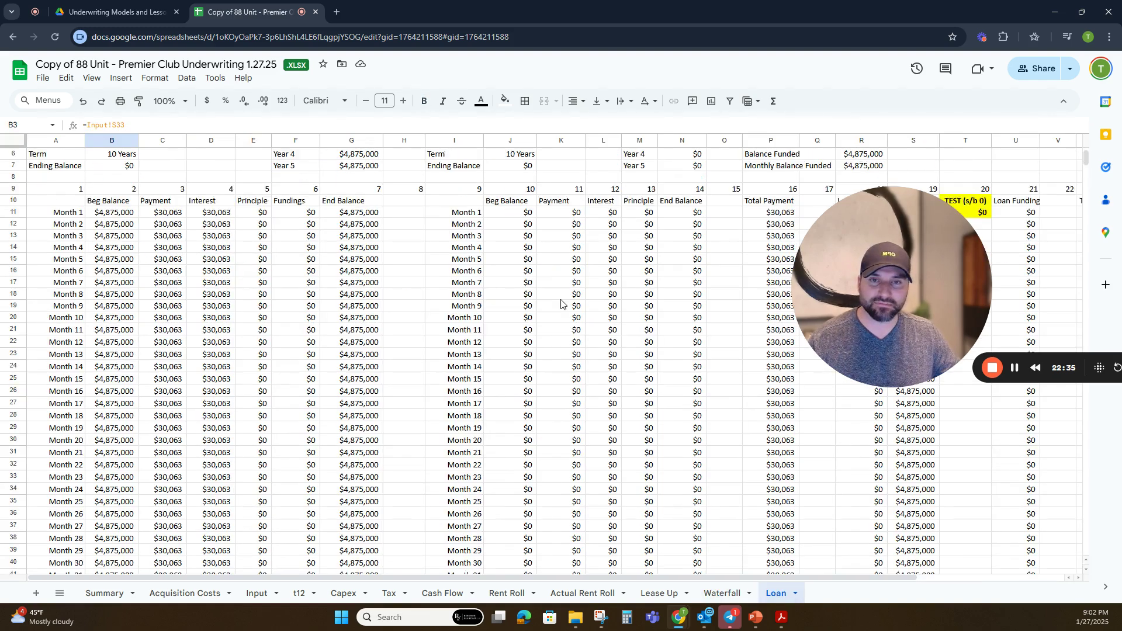
{"action": "scroll", "coordinate": [561, 304], "scroll_direction": "down", "scroll_amount": 10}
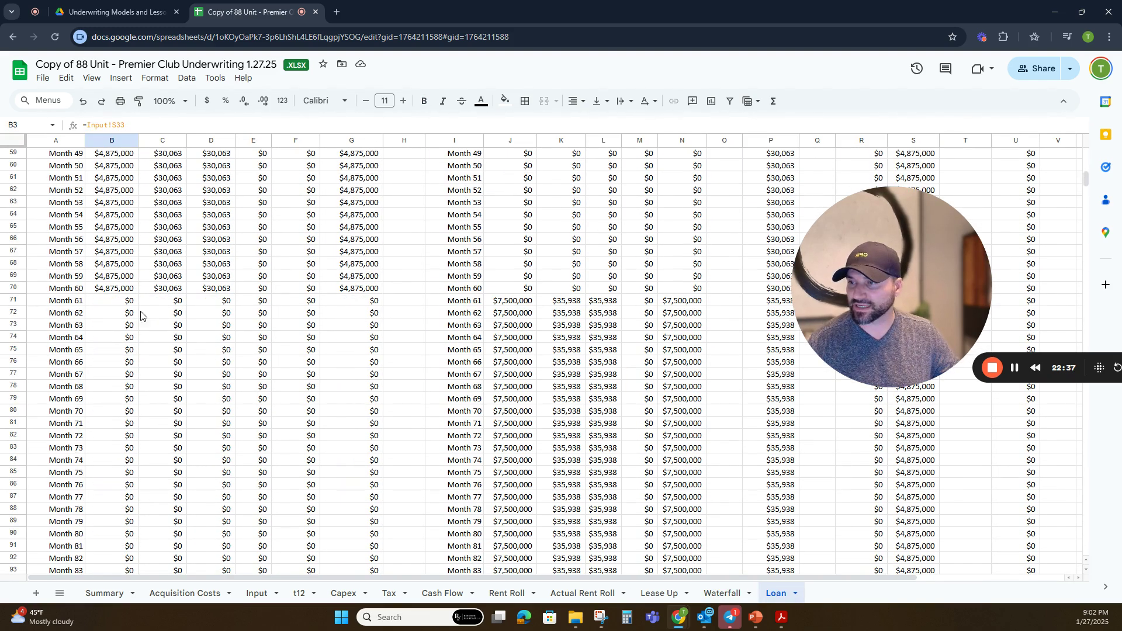
{"action": "scroll", "coordinate": [323, 377], "scroll_direction": "up", "scroll_amount": 6}
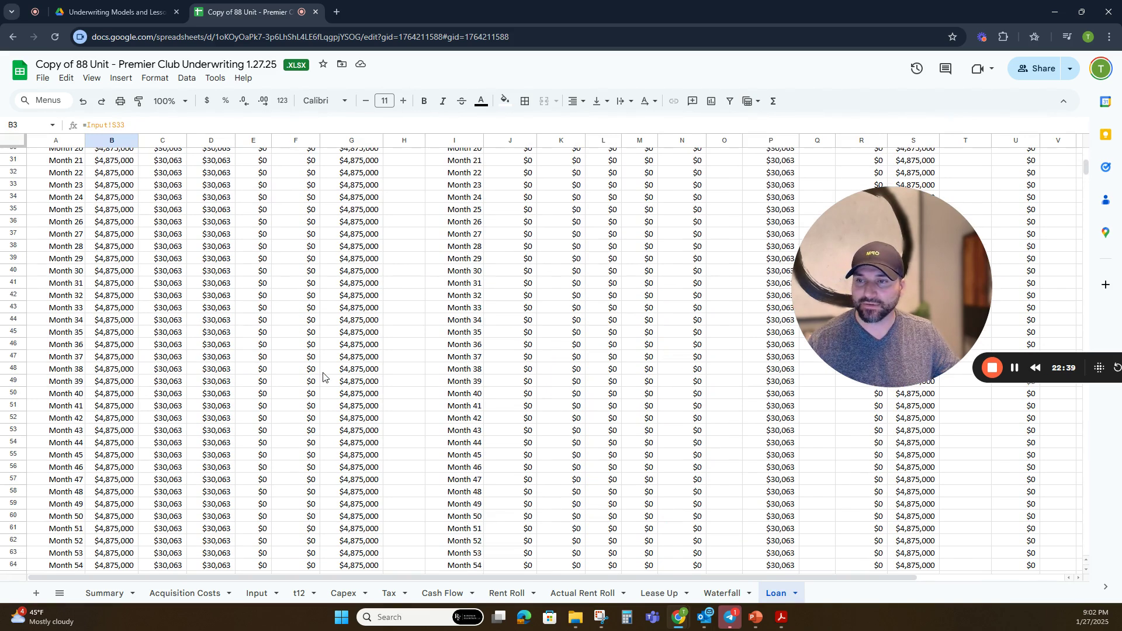
{"action": "scroll", "coordinate": [323, 377], "scroll_direction": "up", "scroll_amount": 6}
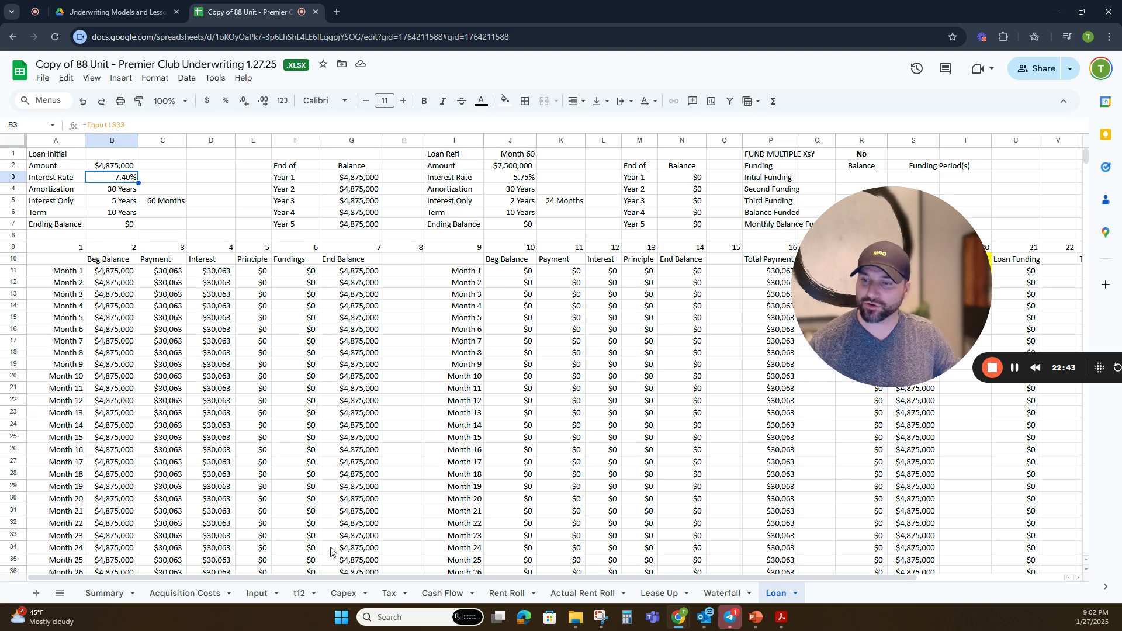
Step: Set the initial loan's Interest Rate to 6.7% on the Input sheet
{"action": "left_click", "coordinate": [256, 593]}
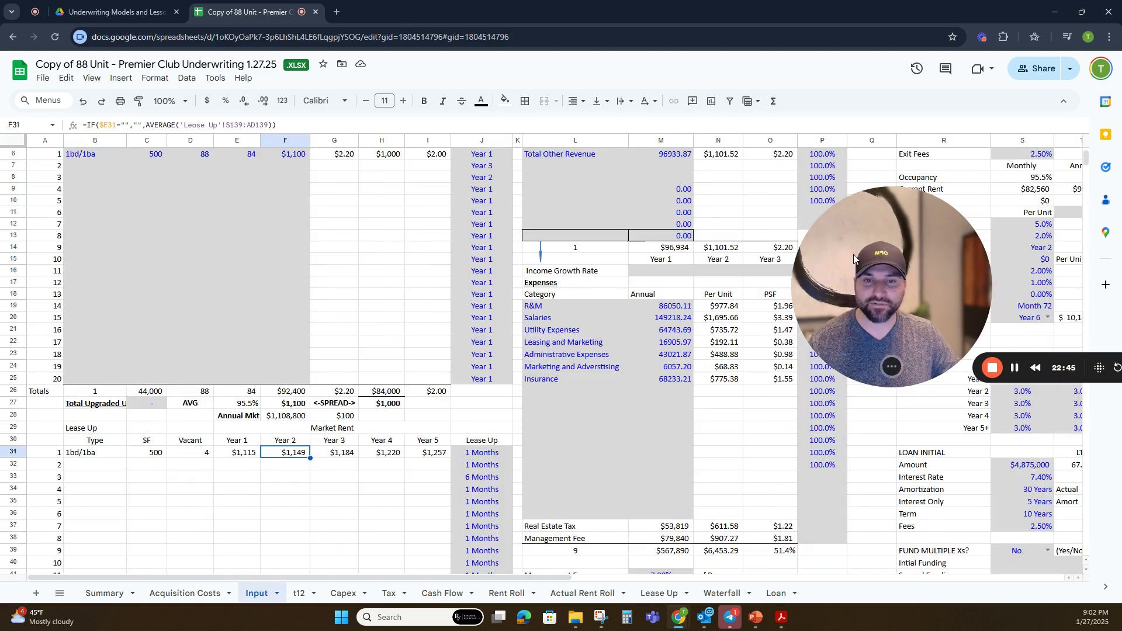
{"action": "left_click_drag", "start_coordinate": [853, 254], "coordinate": [162, 251]}
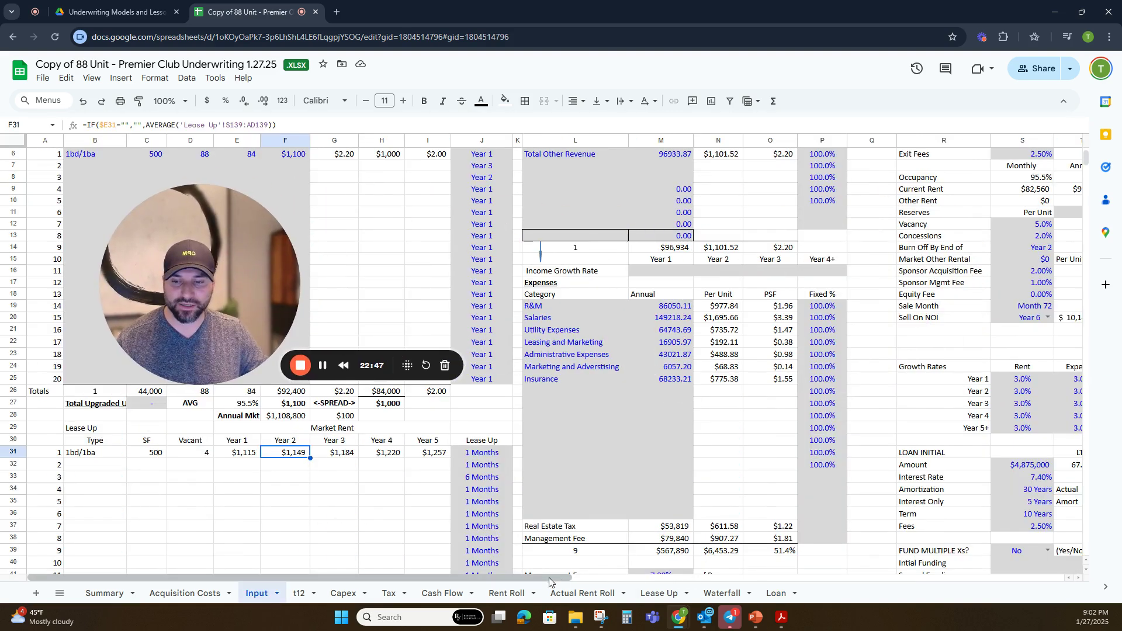
{"action": "left_click_drag", "start_coordinate": [553, 577], "coordinate": [779, 575]}
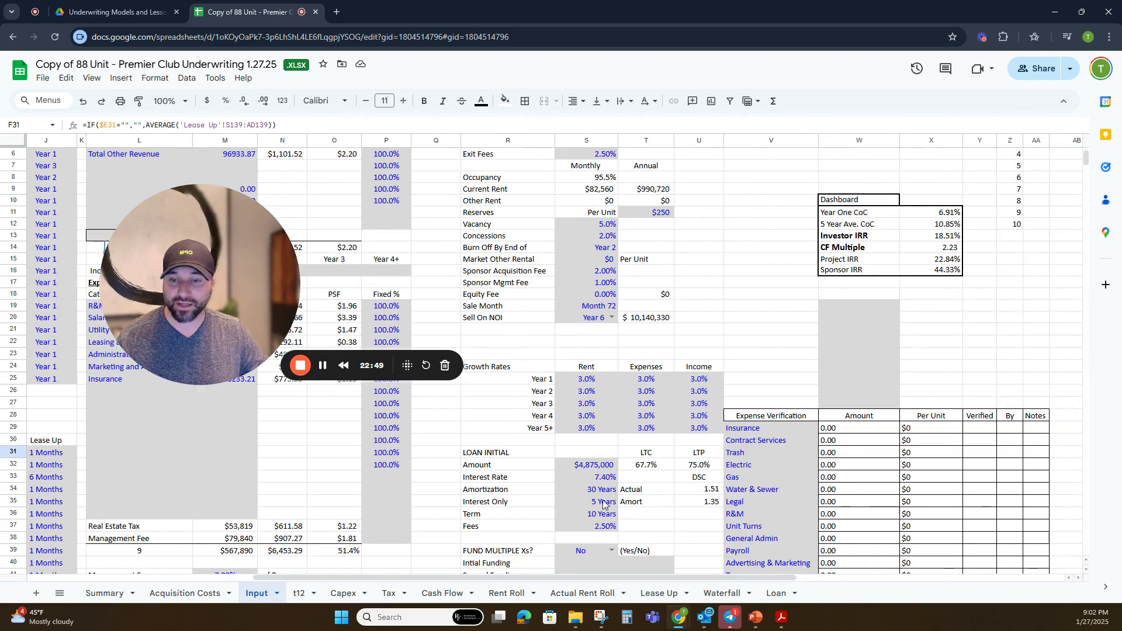
{"action": "left_click", "coordinate": [601, 481]}
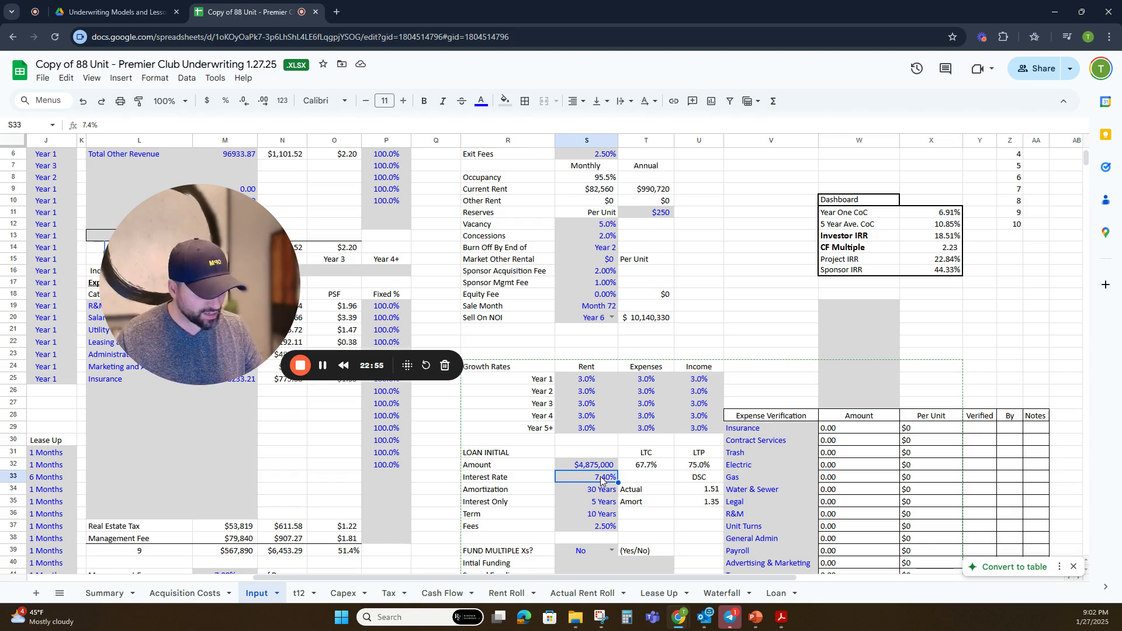
{"action": "type", "text": "6.7"}
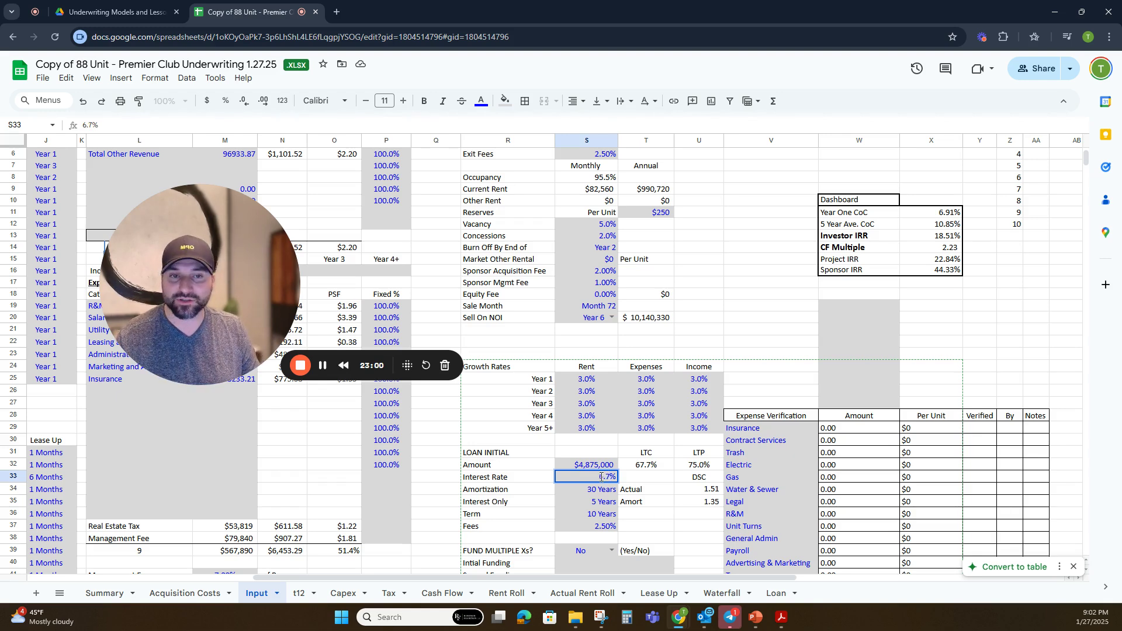
{"action": "key", "text": "Return"}
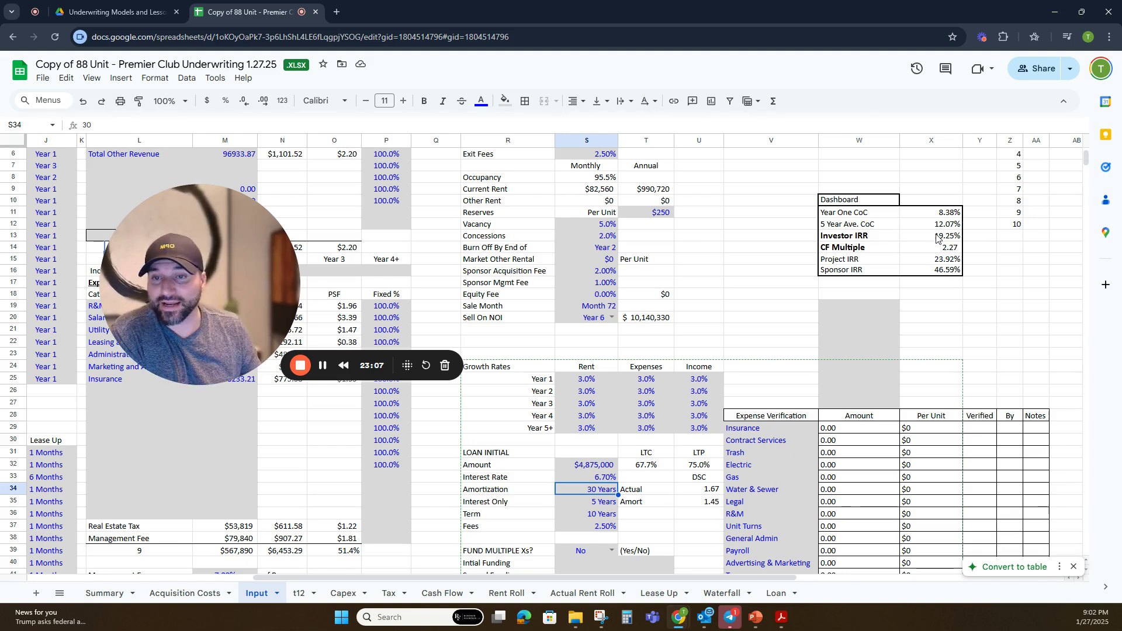
Step: Test the Vacancy assumption at 10% against the Dashboard returns and set it back to 5%
{"action": "left_click", "coordinate": [594, 226]}
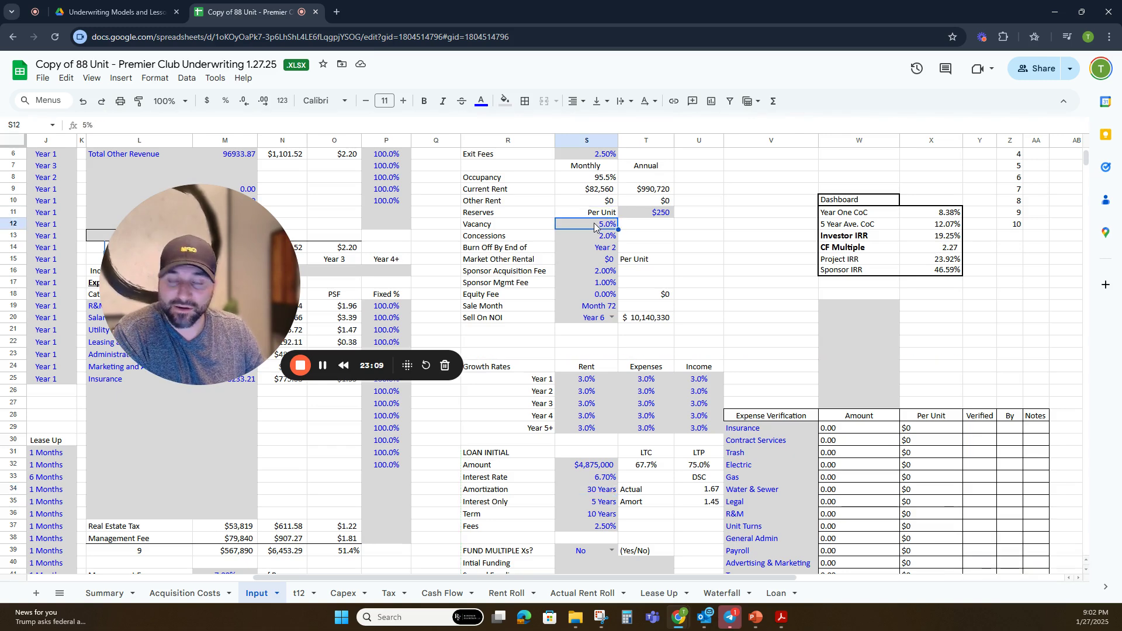
{"action": "type", "text": "10"}
{"action": "key", "text": "Return"}
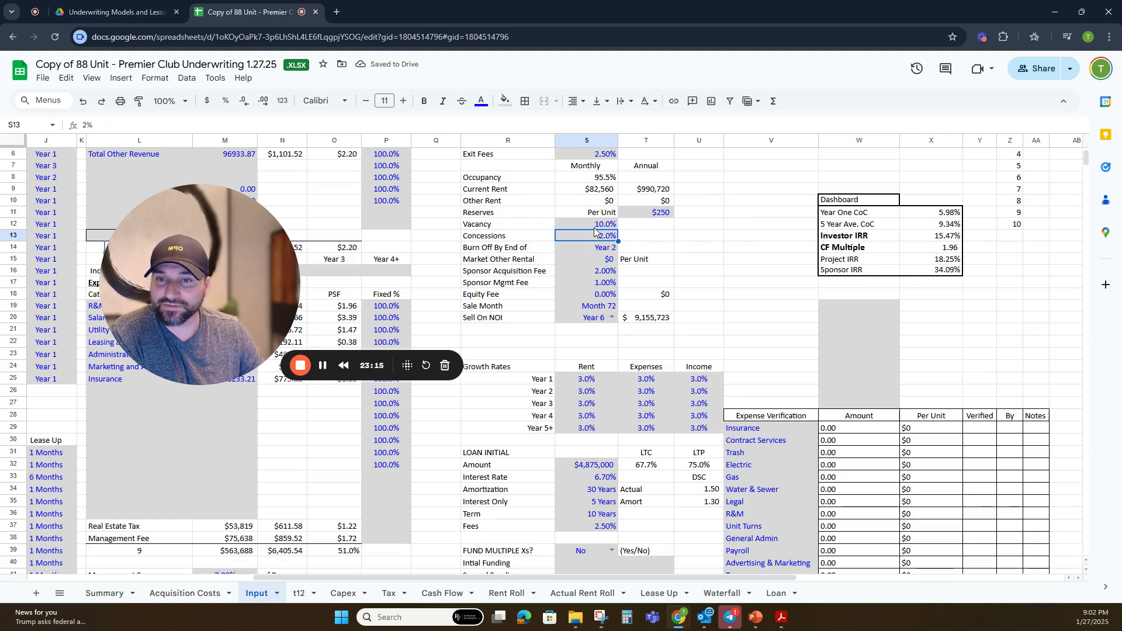
{"action": "left_click", "coordinate": [593, 228]}
{"action": "type", "text": "5"}
{"action": "key", "text": "Return"}
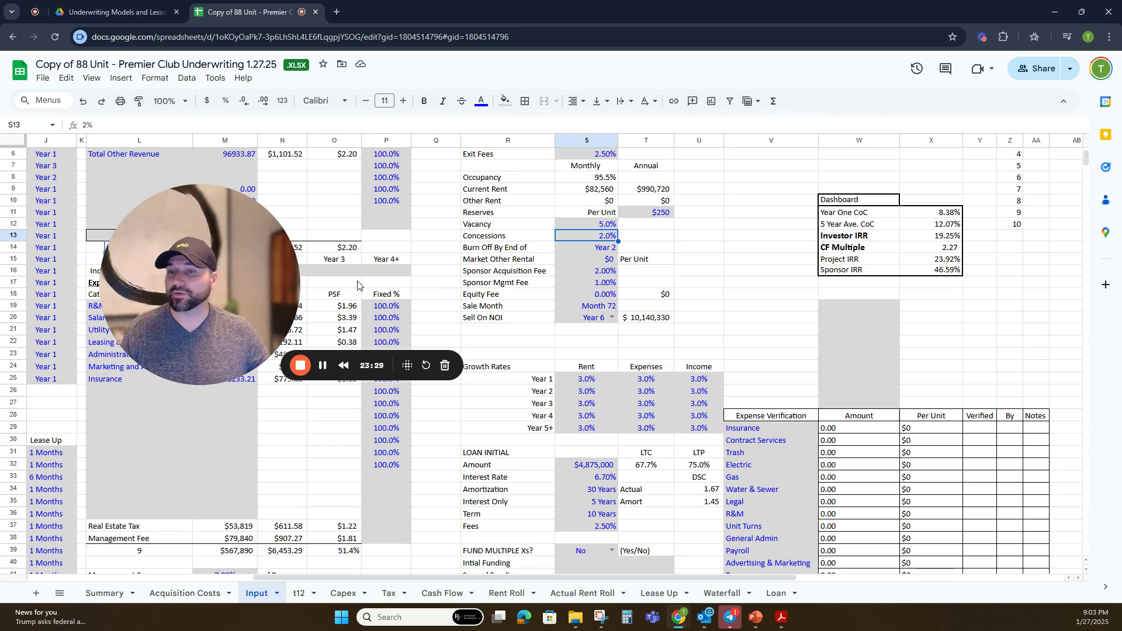
{"action": "left_click_drag", "start_coordinate": [267, 221], "coordinate": [850, 264]}
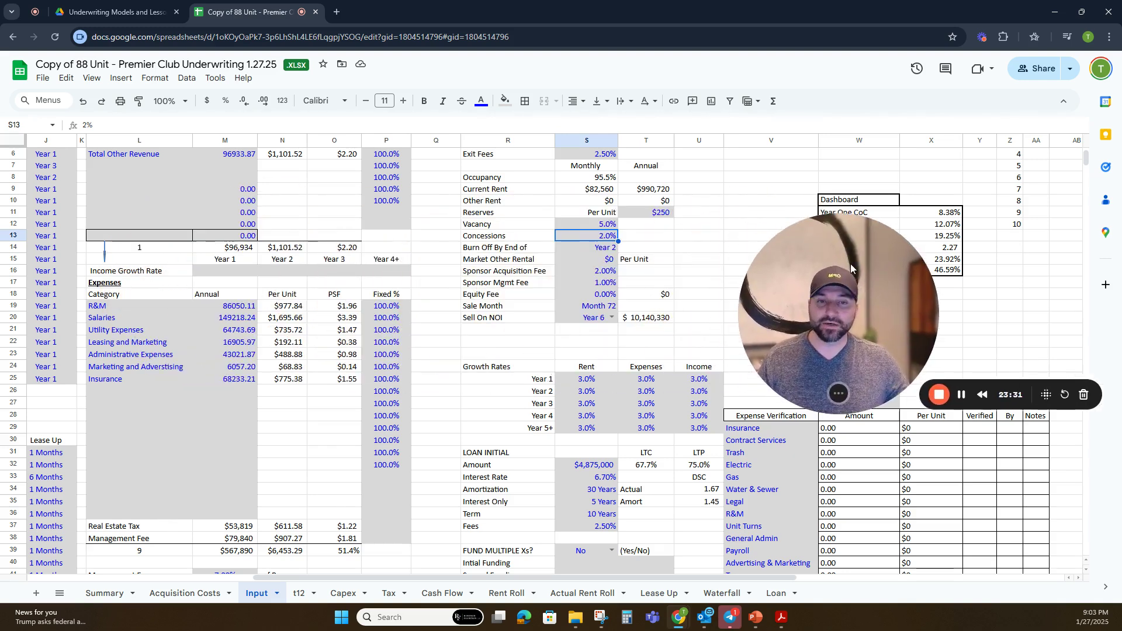
{"action": "left_click_drag", "start_coordinate": [582, 580], "coordinate": [357, 589]}
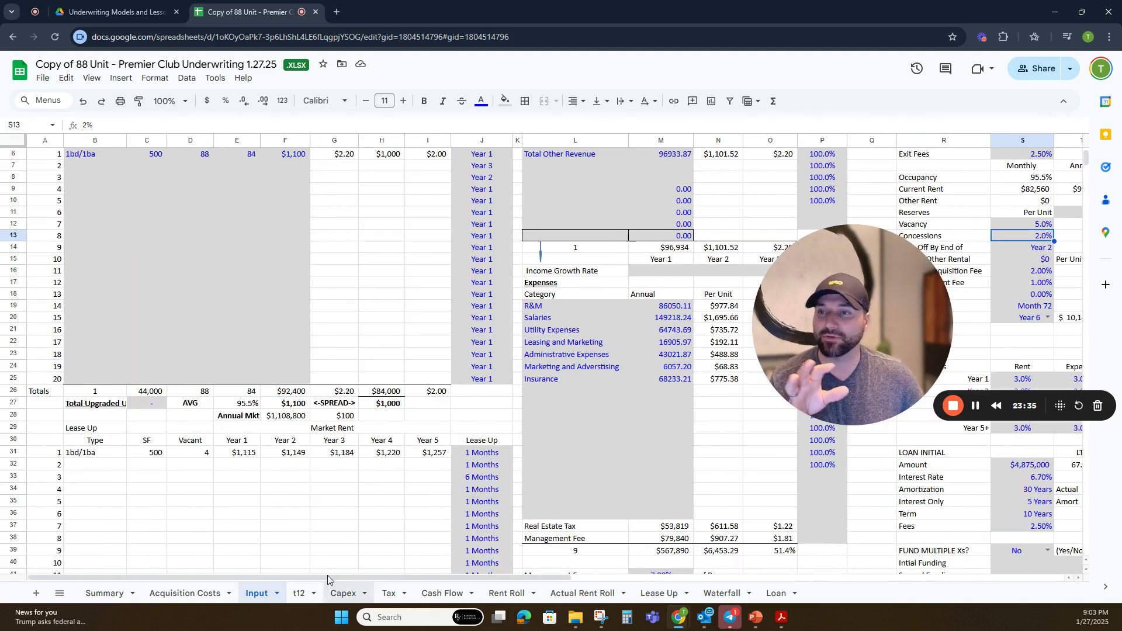
{"action": "scroll", "coordinate": [383, 495], "scroll_direction": "up", "scroll_amount": 2}
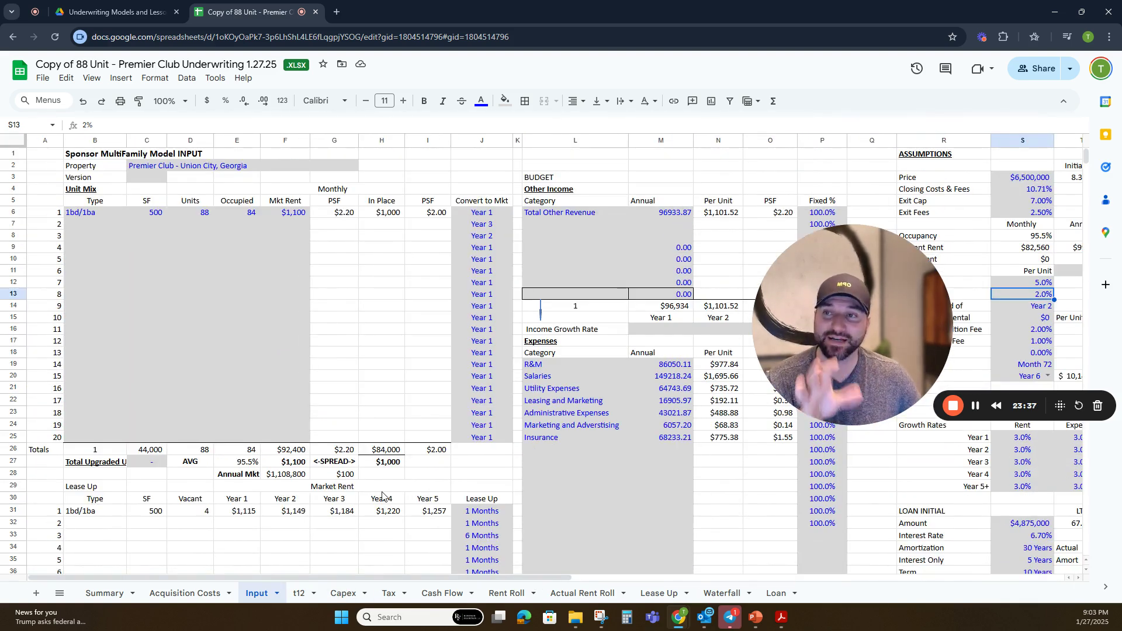